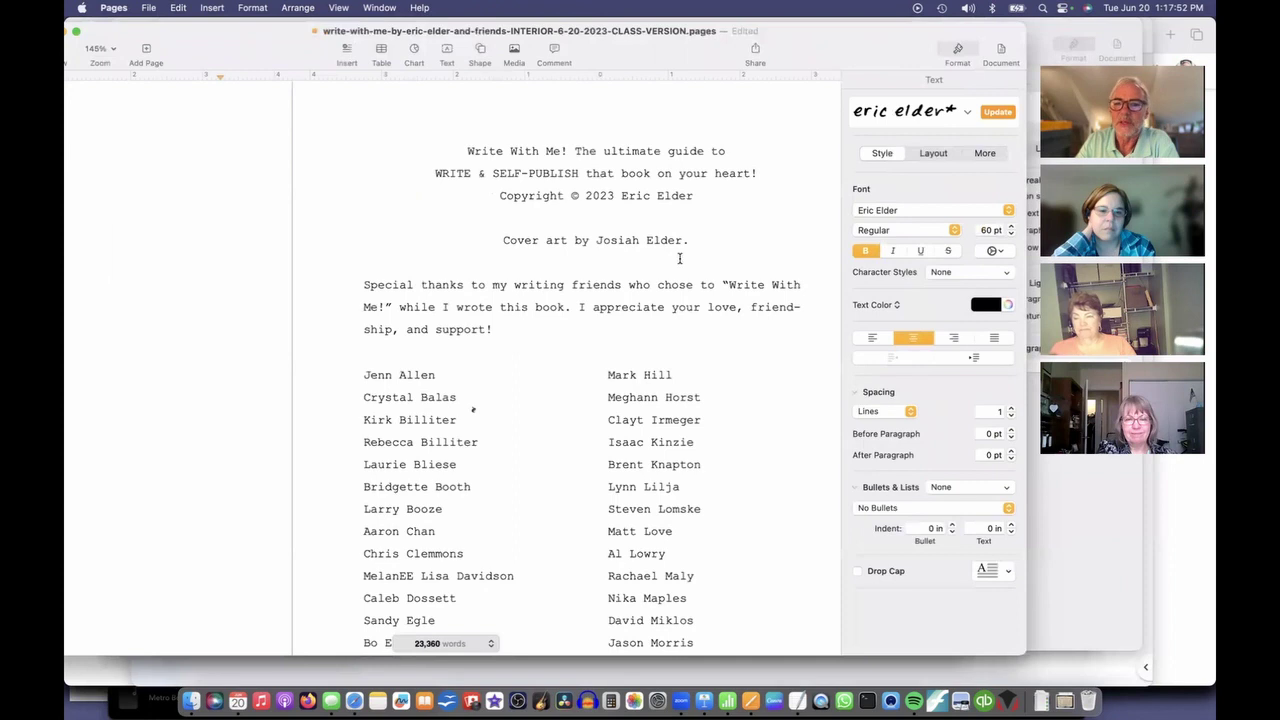
Read through the manuscript from the copyright page to the end of chapter 1, selecting the words "end in mind".
scroll(680, 258, down, 3)
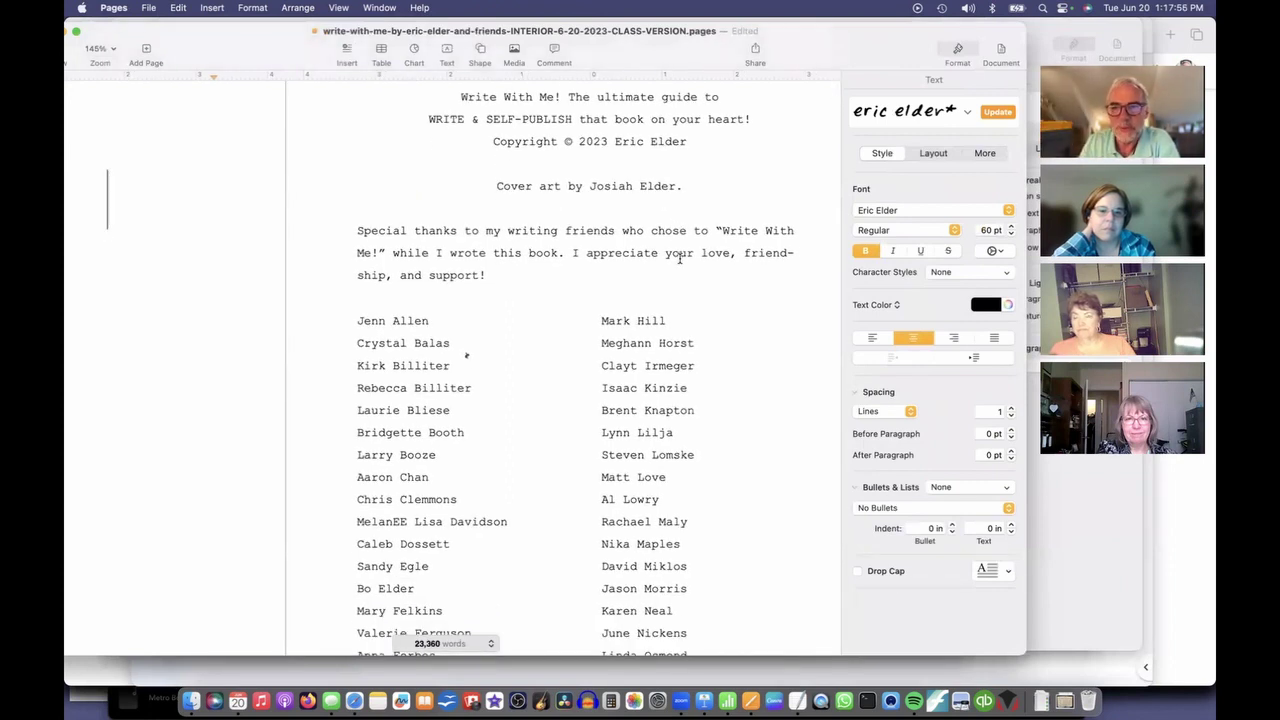
scroll(674, 300, down, 15)
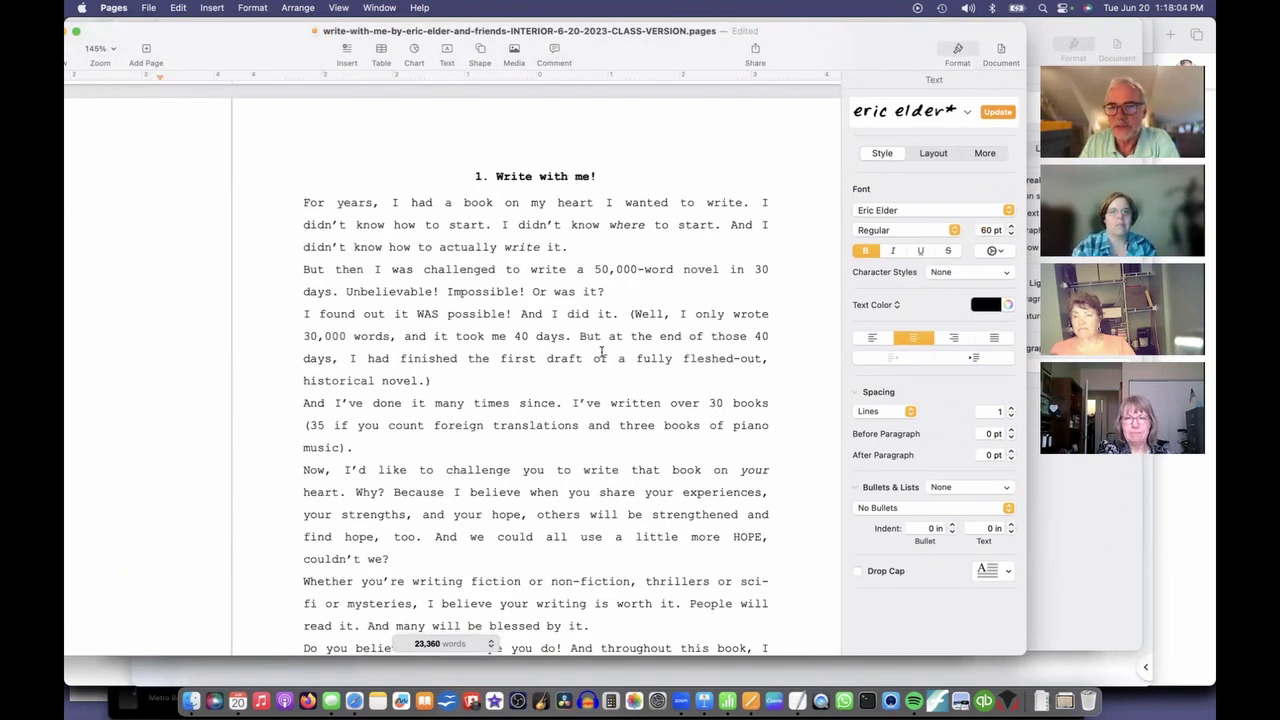
scroll(557, 366, down, 3)
scroll(555, 371, down, 20)
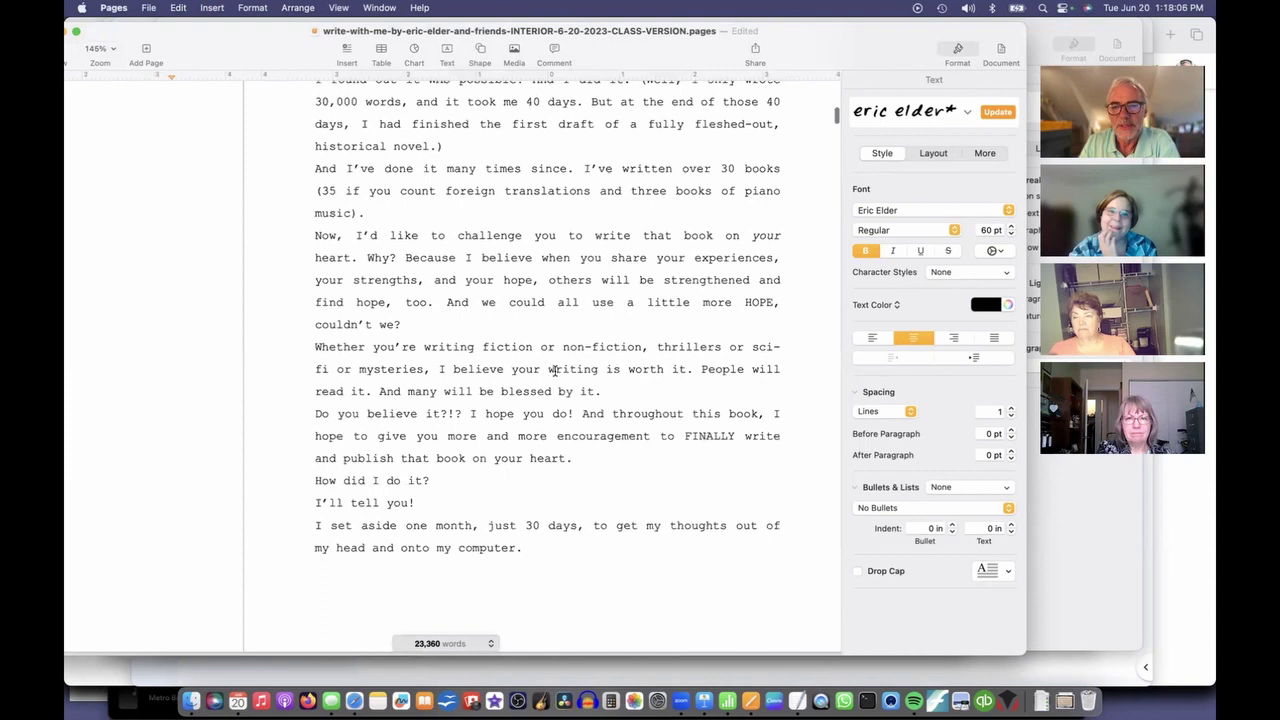
scroll(555, 371, down, 20)
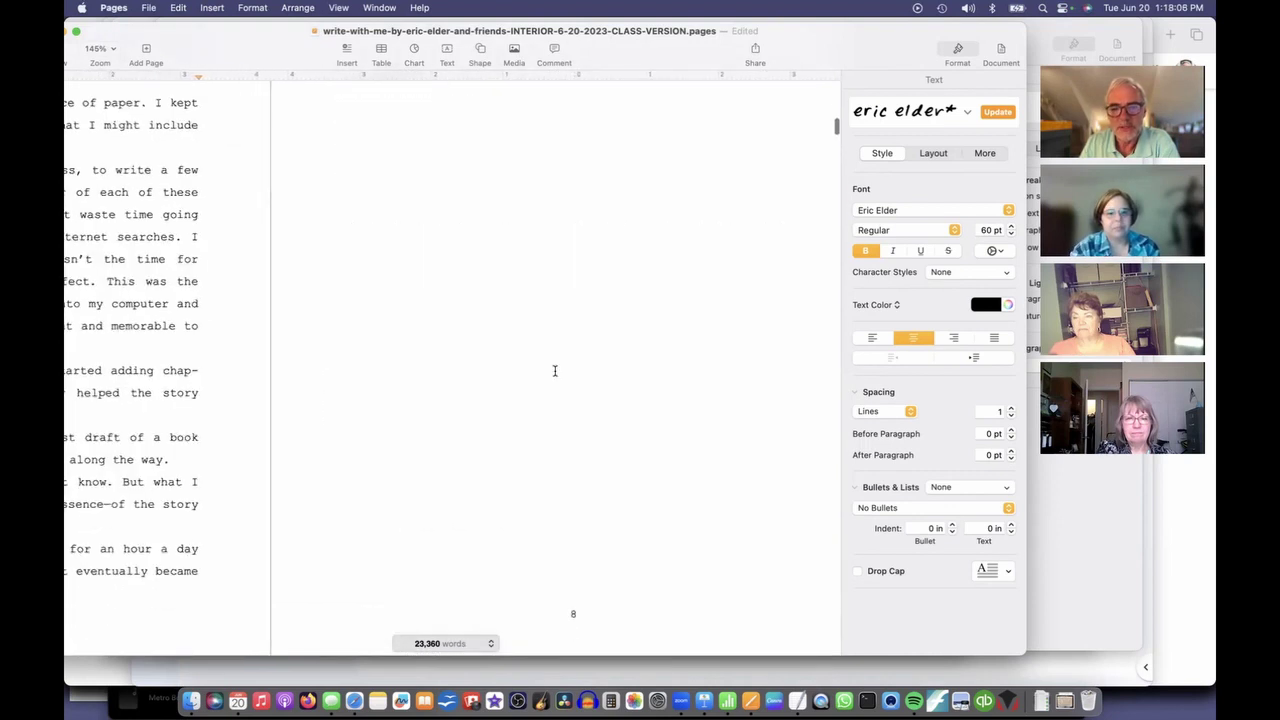
scroll(555, 371, down, 15)
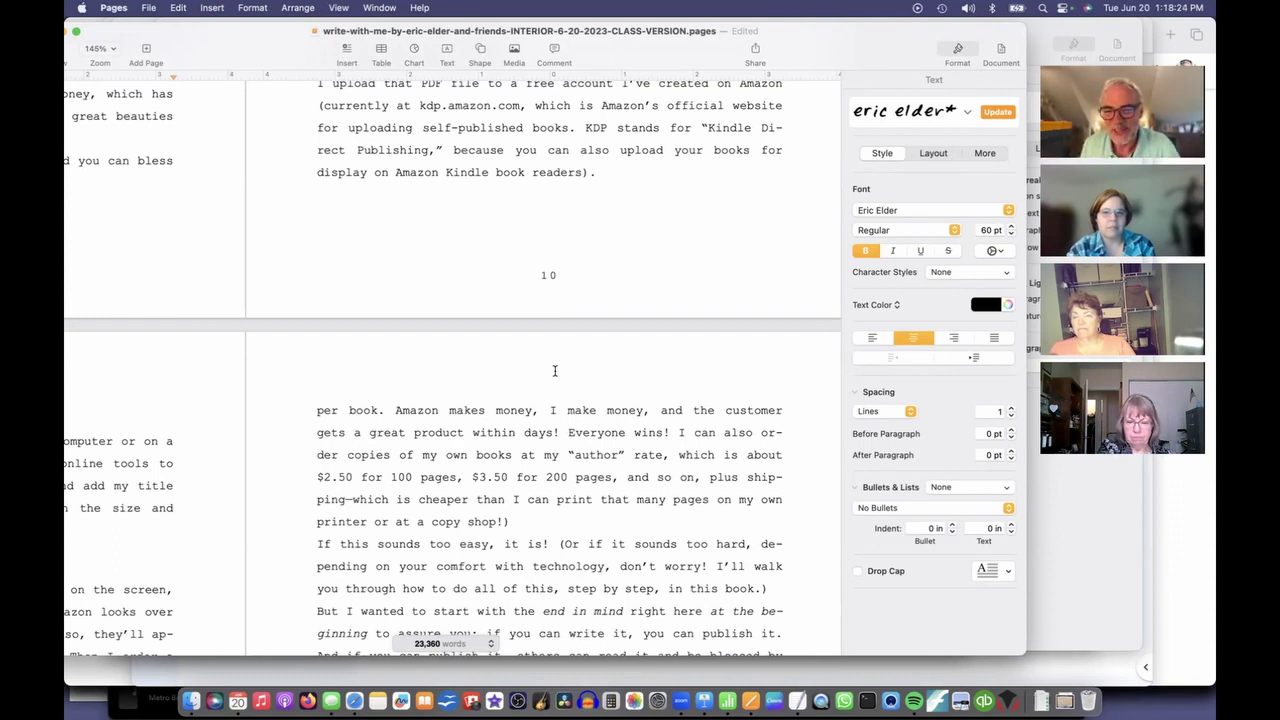
scroll(574, 565, down, 2)
scroll(574, 565, down, 1)
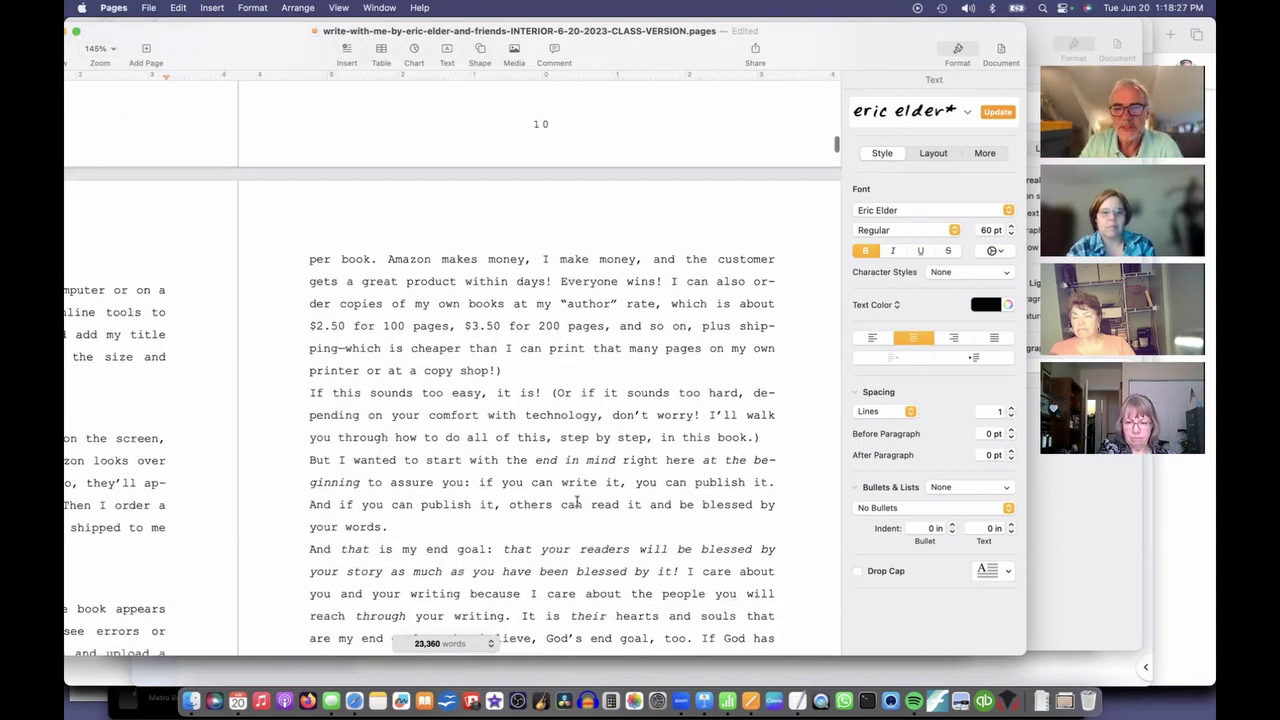
double_click(546, 458)
drag(546, 458, 614, 459)
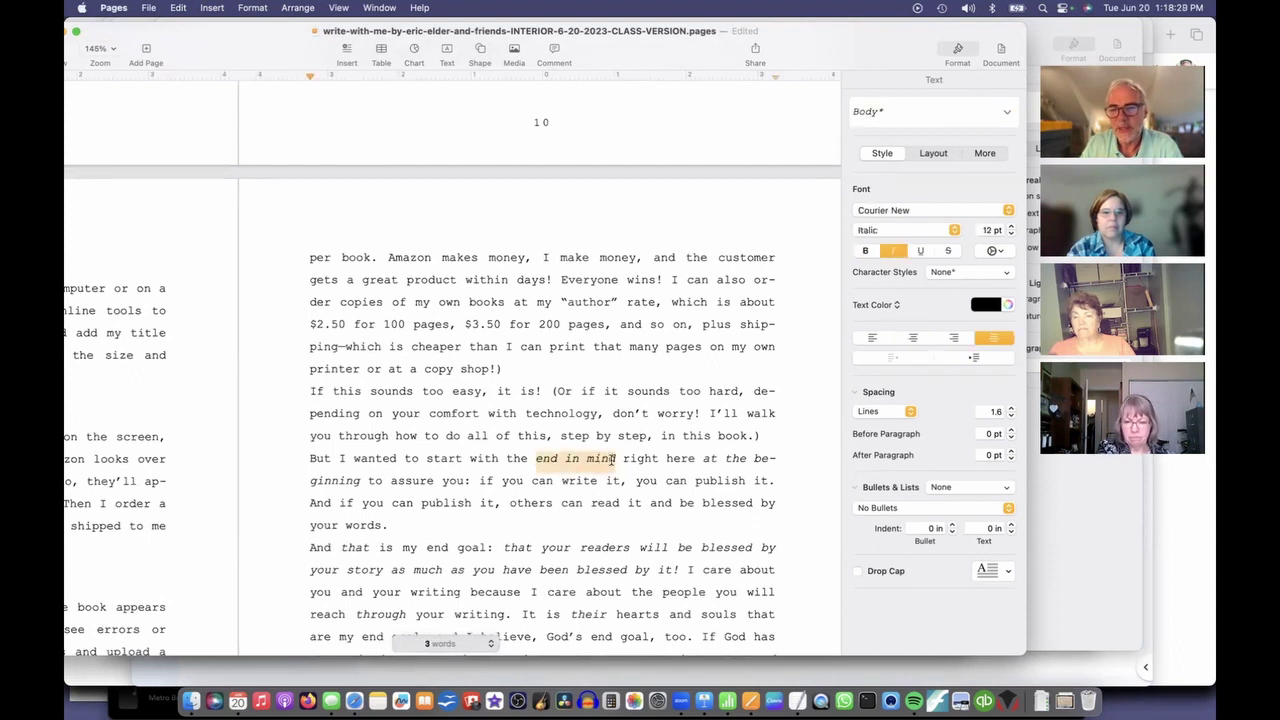
scroll(604, 500, down, 3)
scroll(601, 554, down, 8)
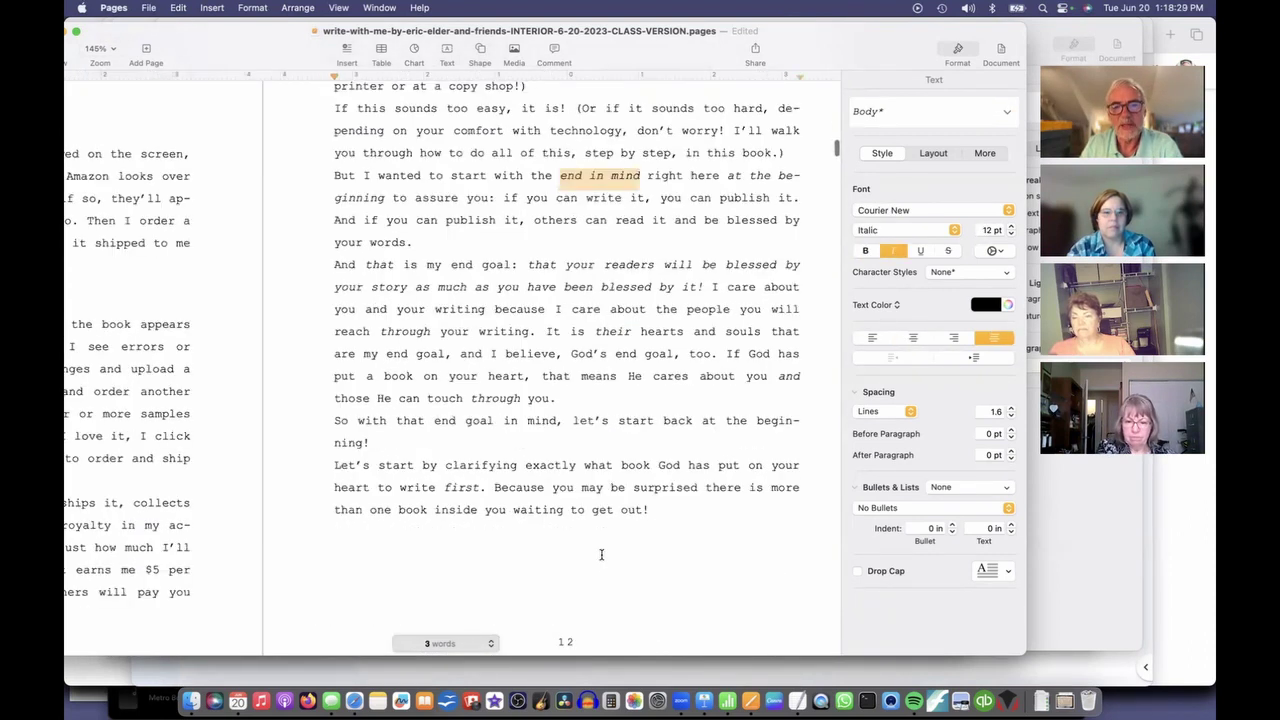
Review chapter 2 and the start of chapter 3, selecting the word "NEXT" in the chapter 2 text.
scroll(601, 554, left, 5)
scroll(601, 554, down, 11)
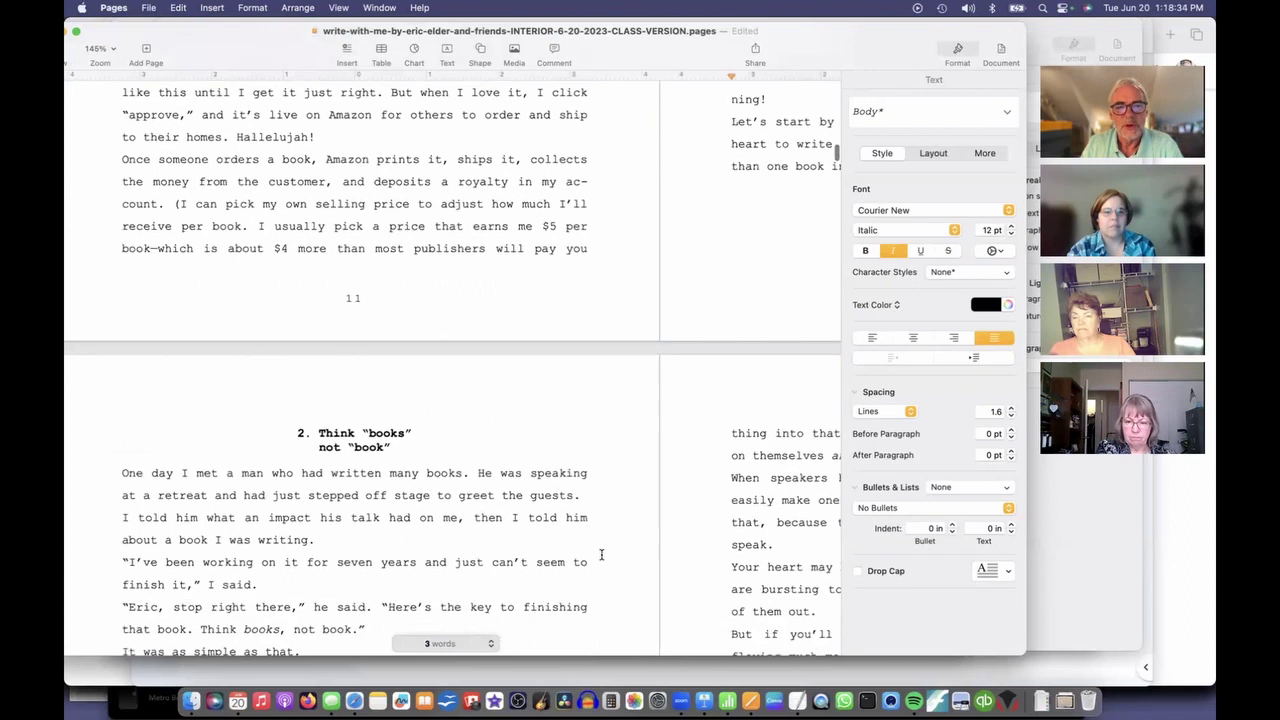
scroll(601, 554, down, 2)
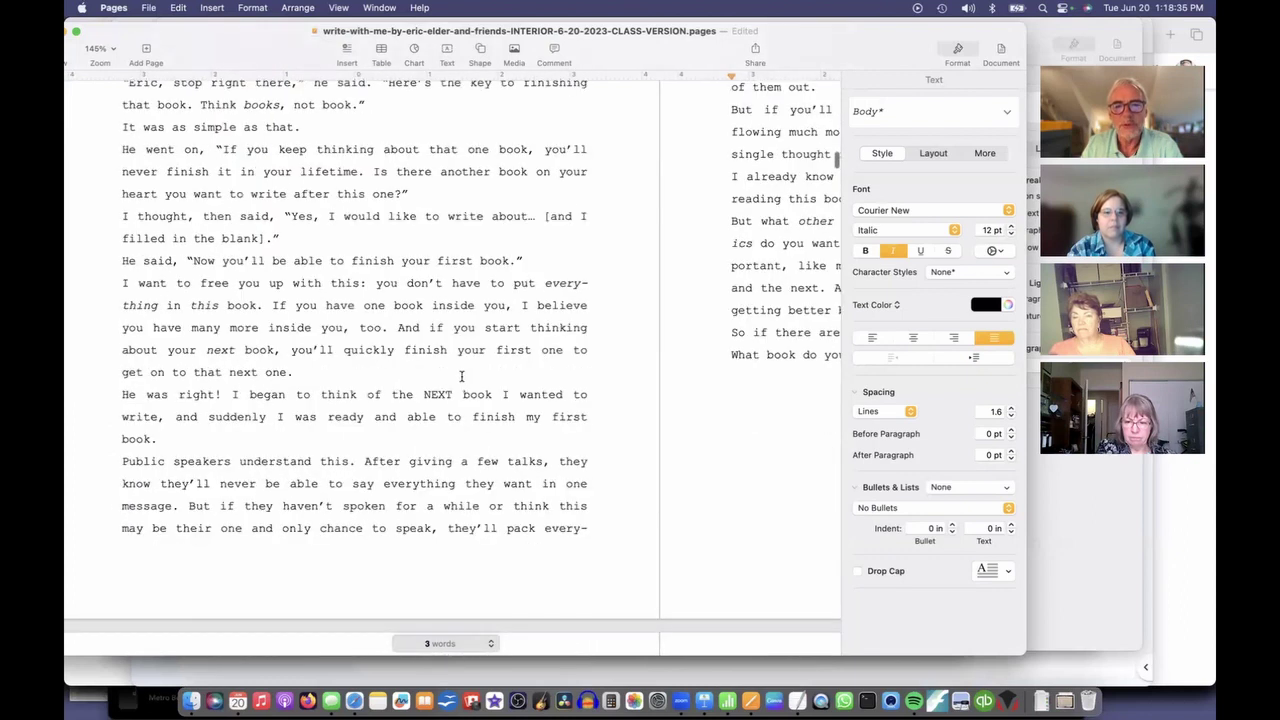
drag(425, 394, 453, 395)
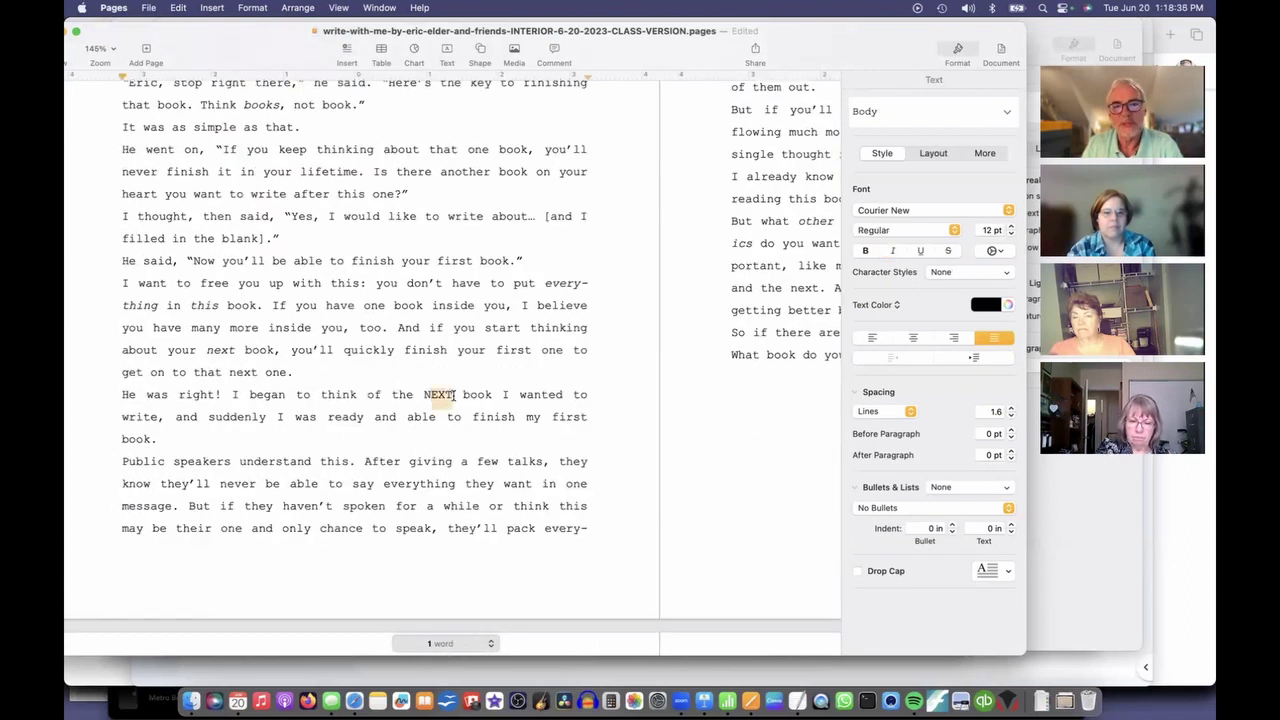
scroll(480, 459, down, 5)
scroll(480, 459, right, 8)
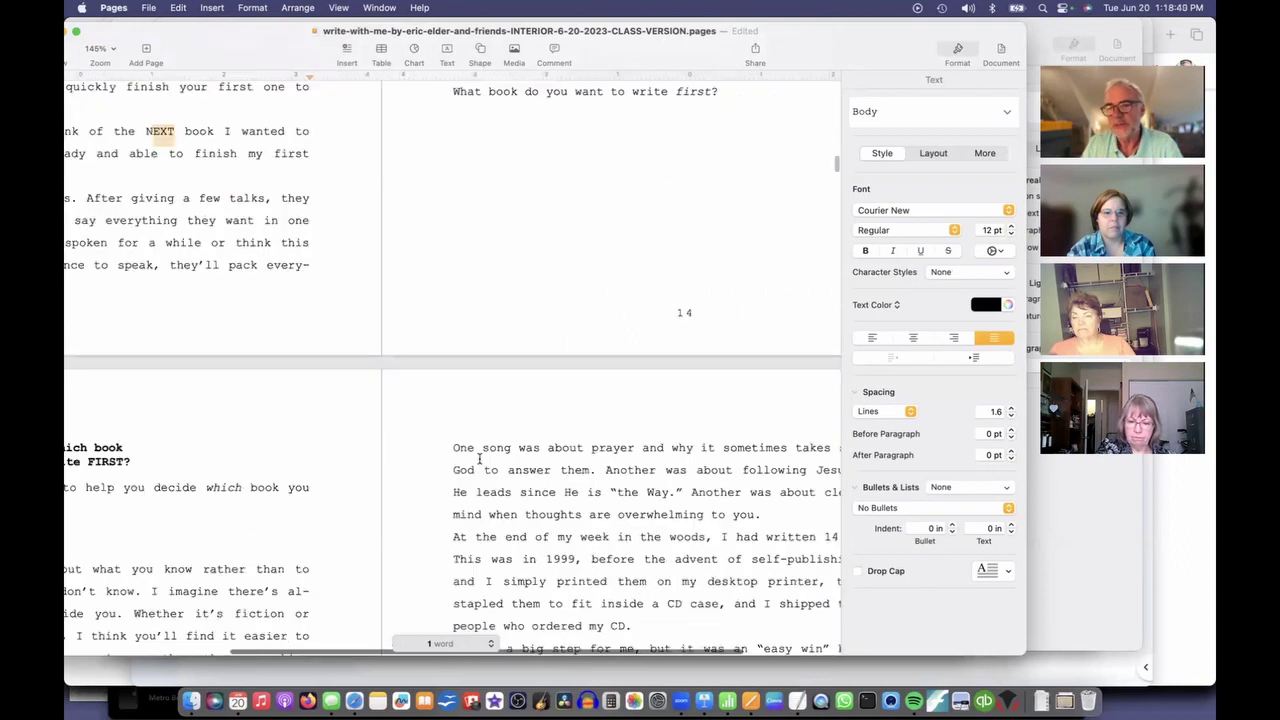
scroll(480, 459, down, 4)
scroll(480, 459, left, 1)
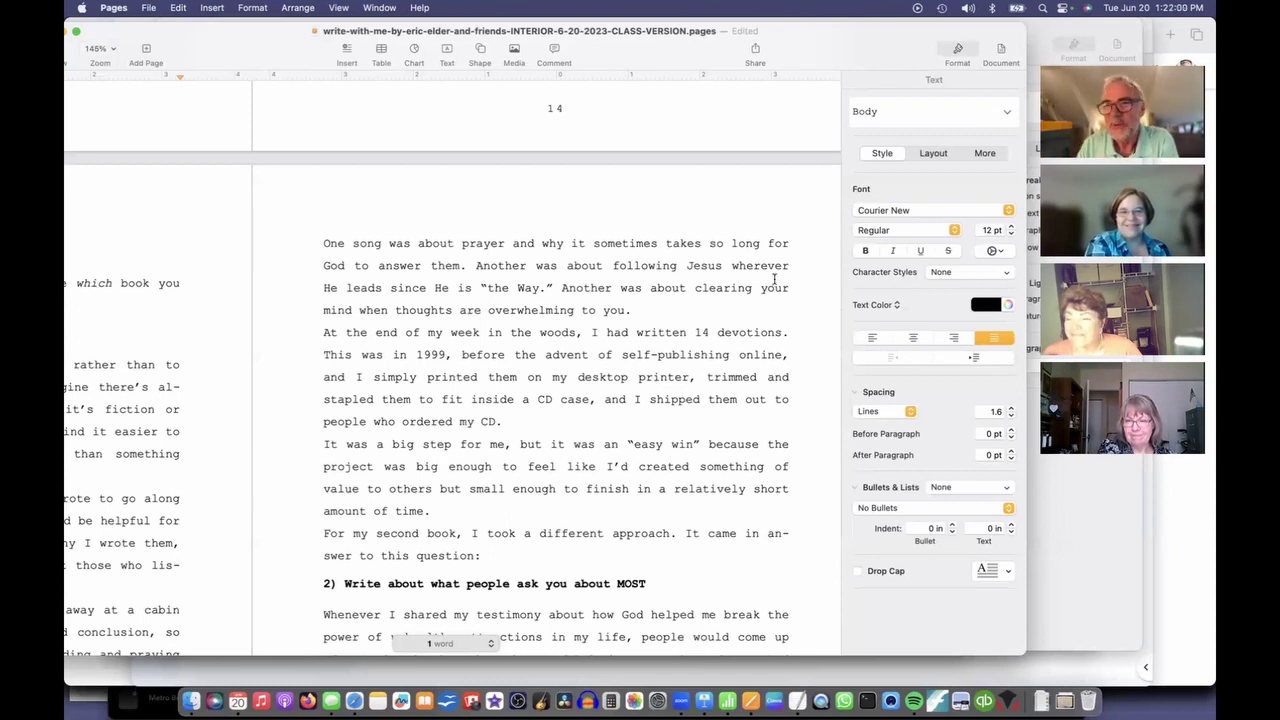
Show the document settings and look through the available paper sizes without choosing one.
click(1000, 49)
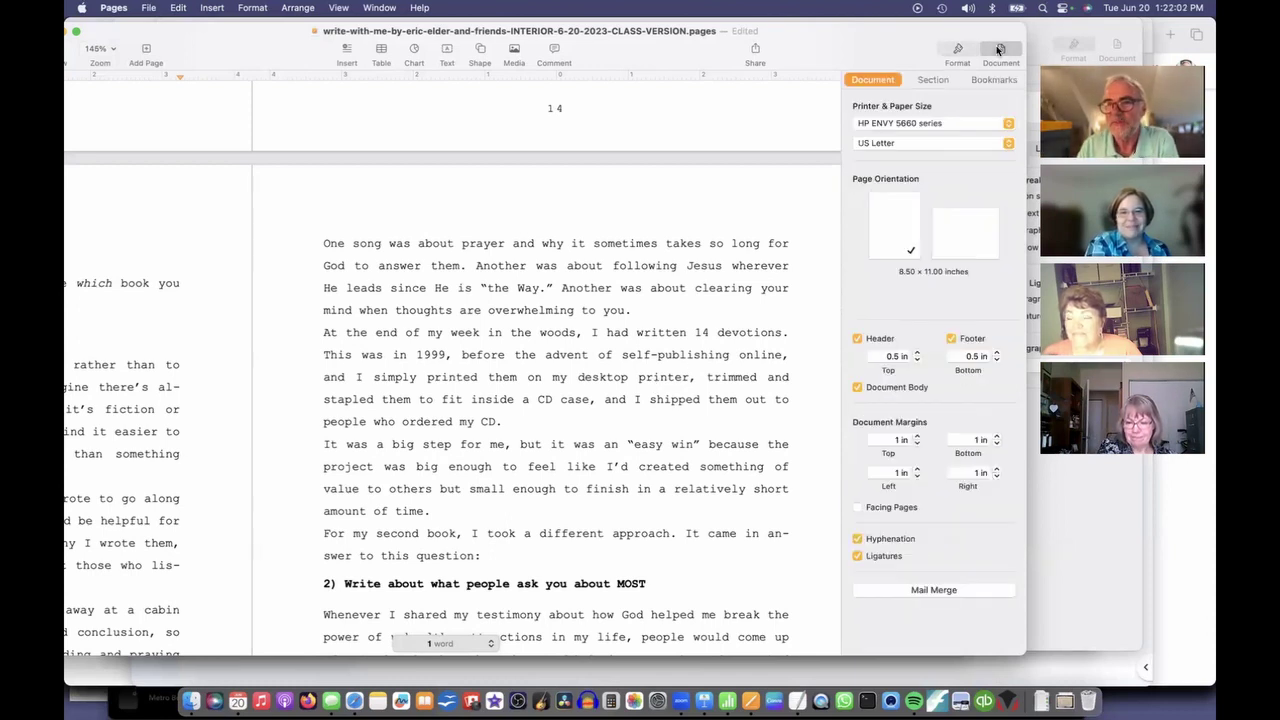
click(902, 145)
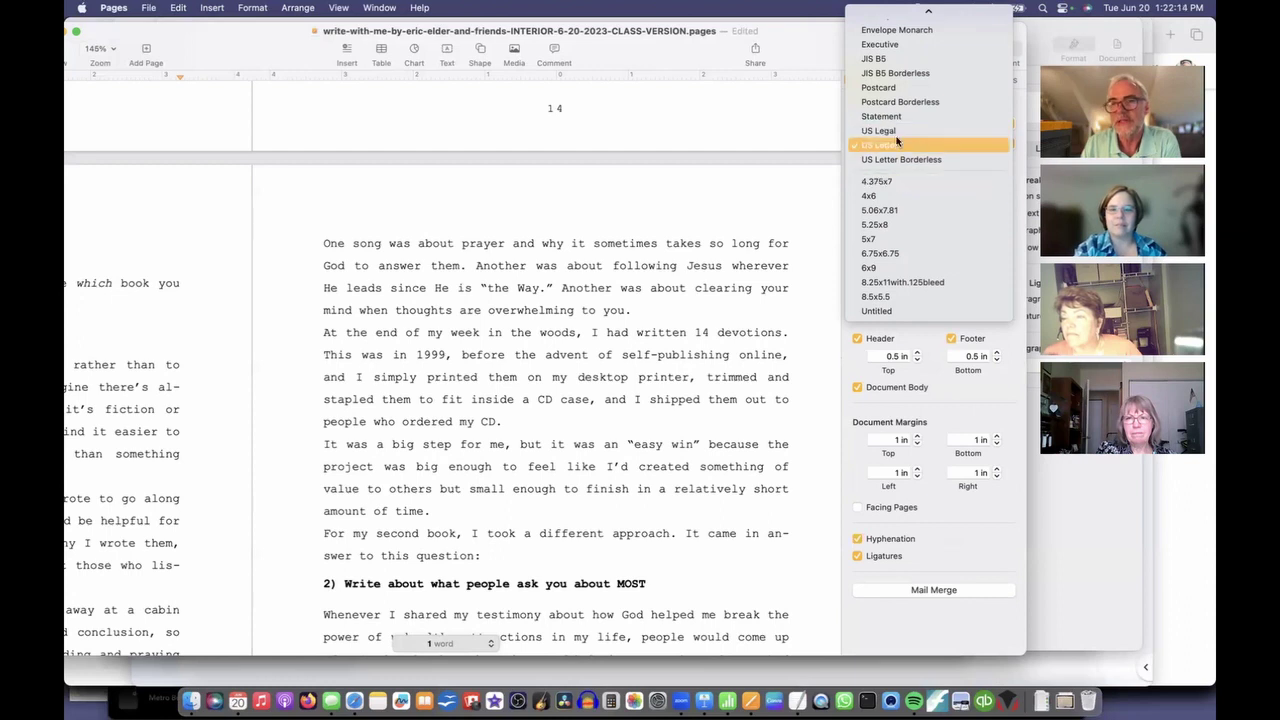
scroll(897, 145, up, 10)
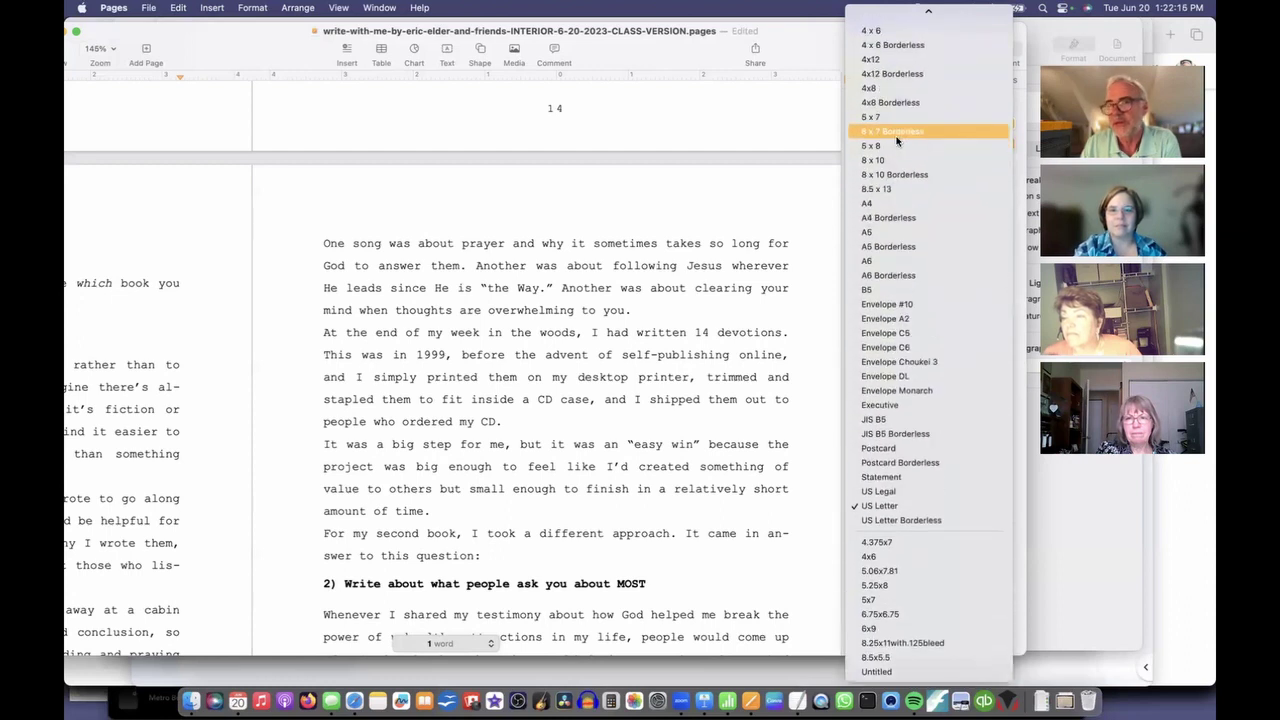
click(253, 53)
Open the custom paper size manager from the document's page setup.
click(148, 7)
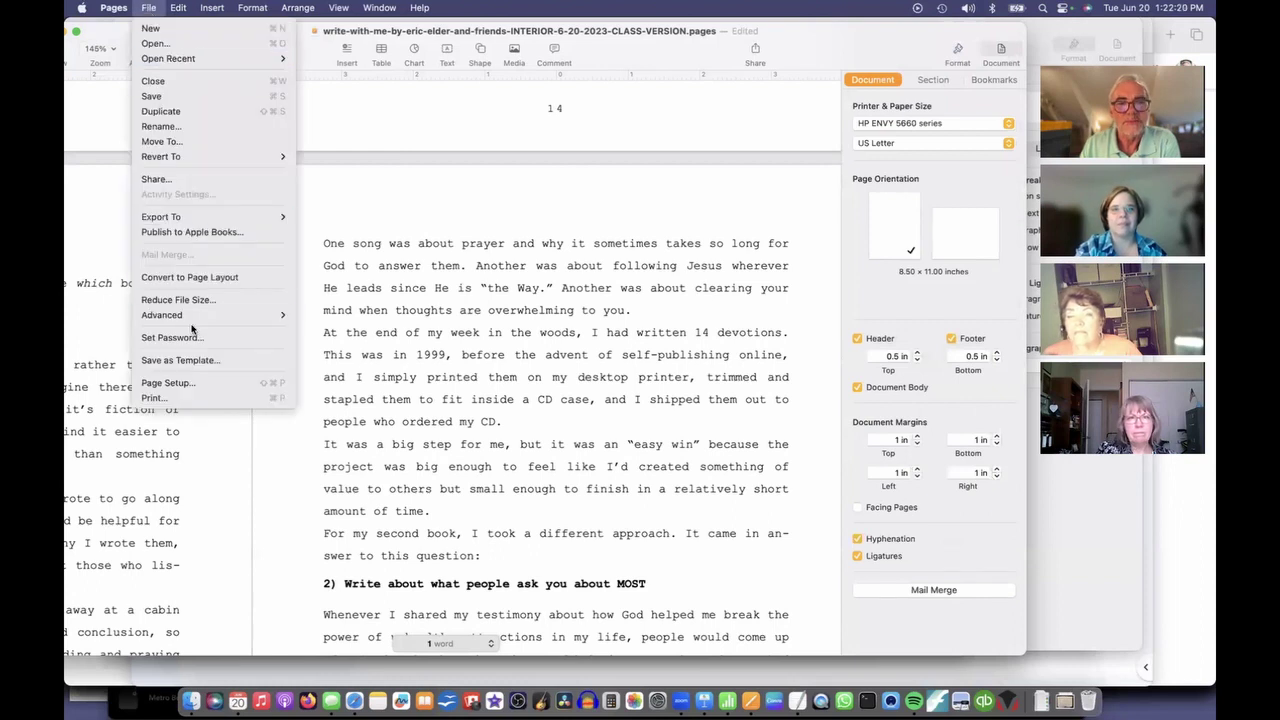
click(191, 382)
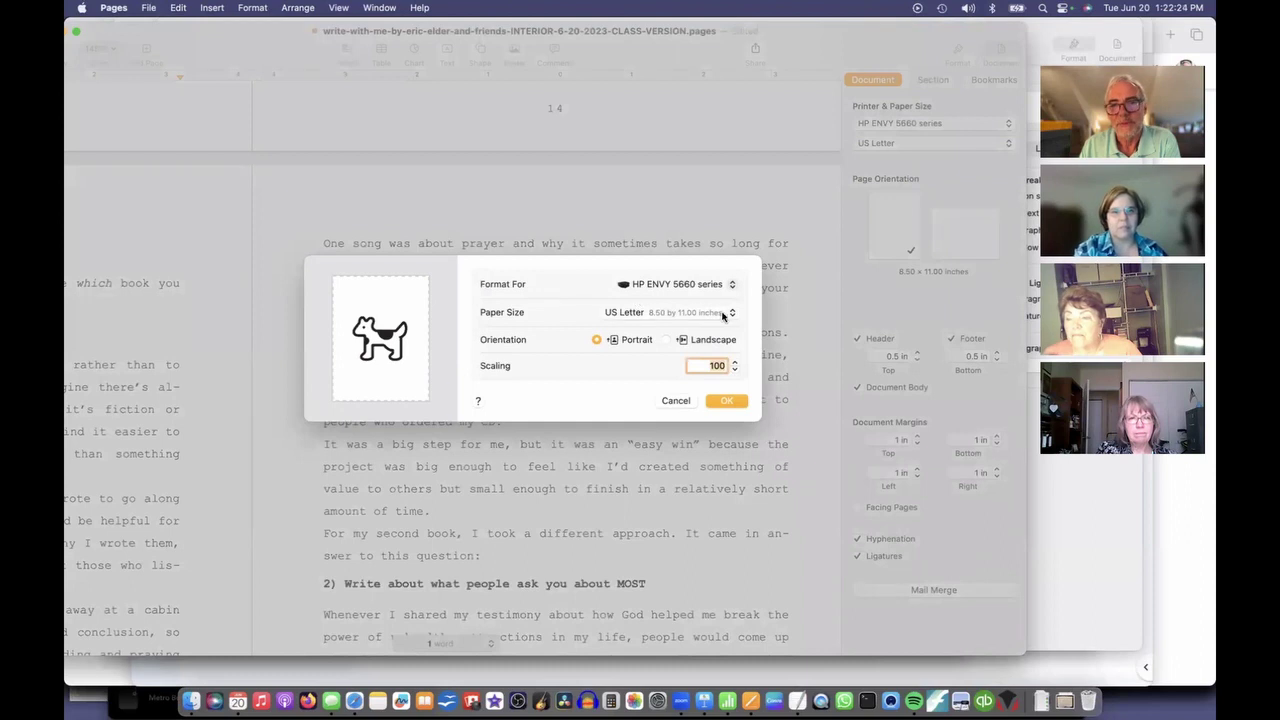
click(724, 314)
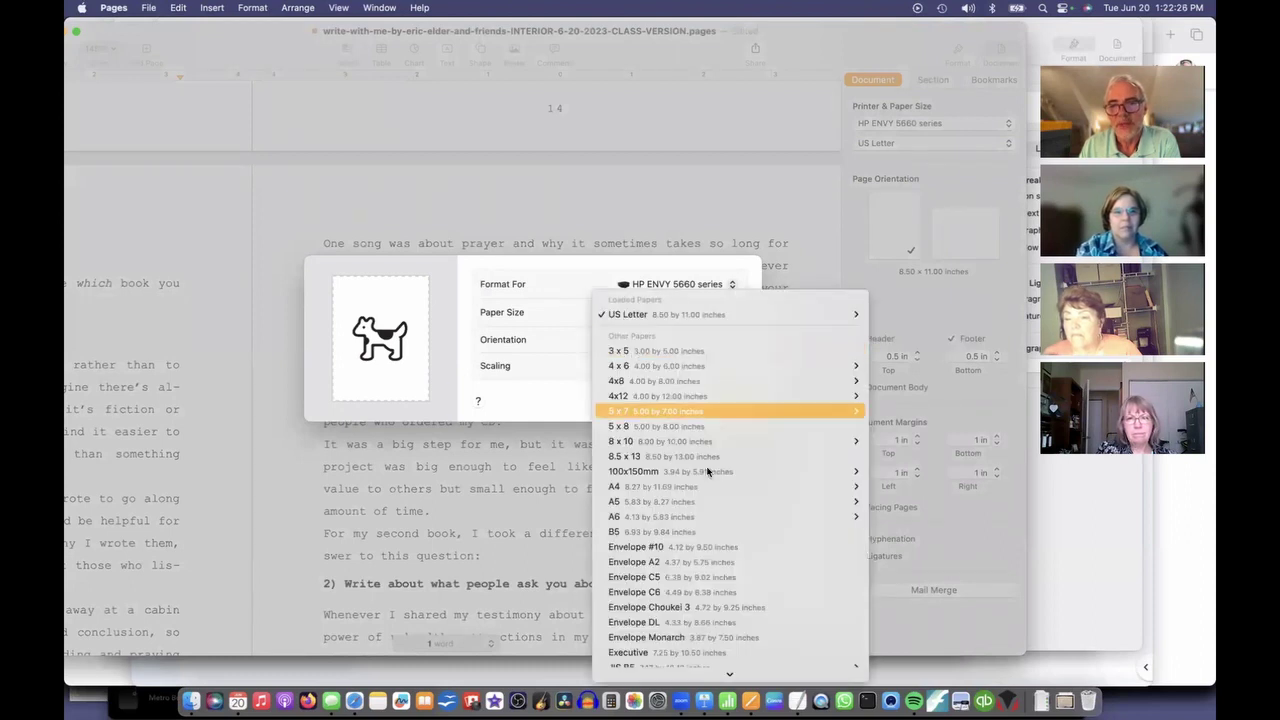
scroll(708, 471, down, 10)
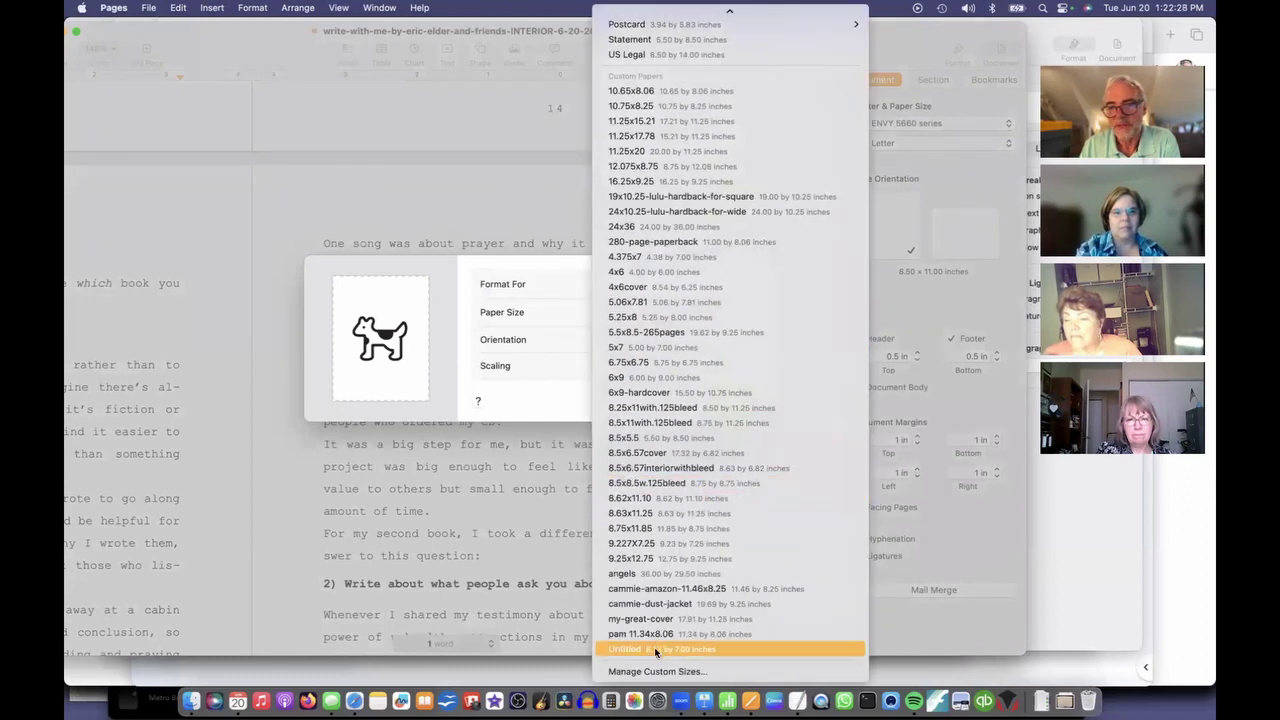
click(657, 671)
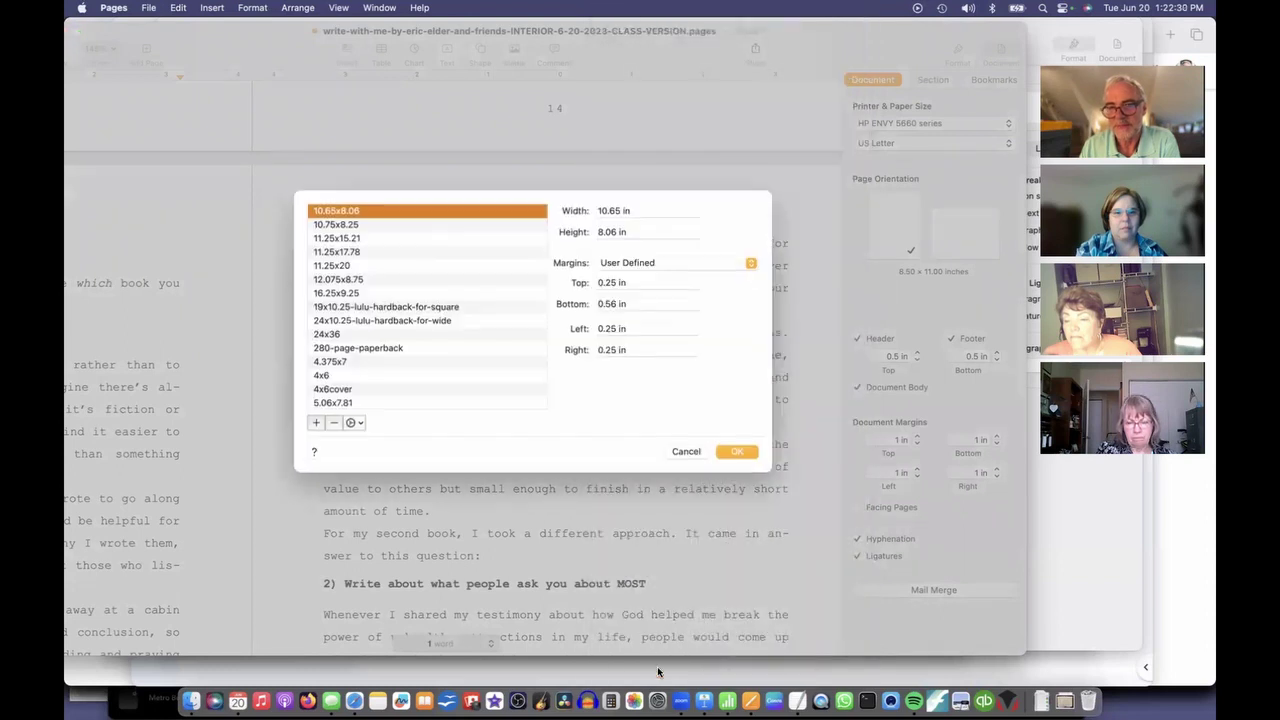
scroll(428, 406, down, 5)
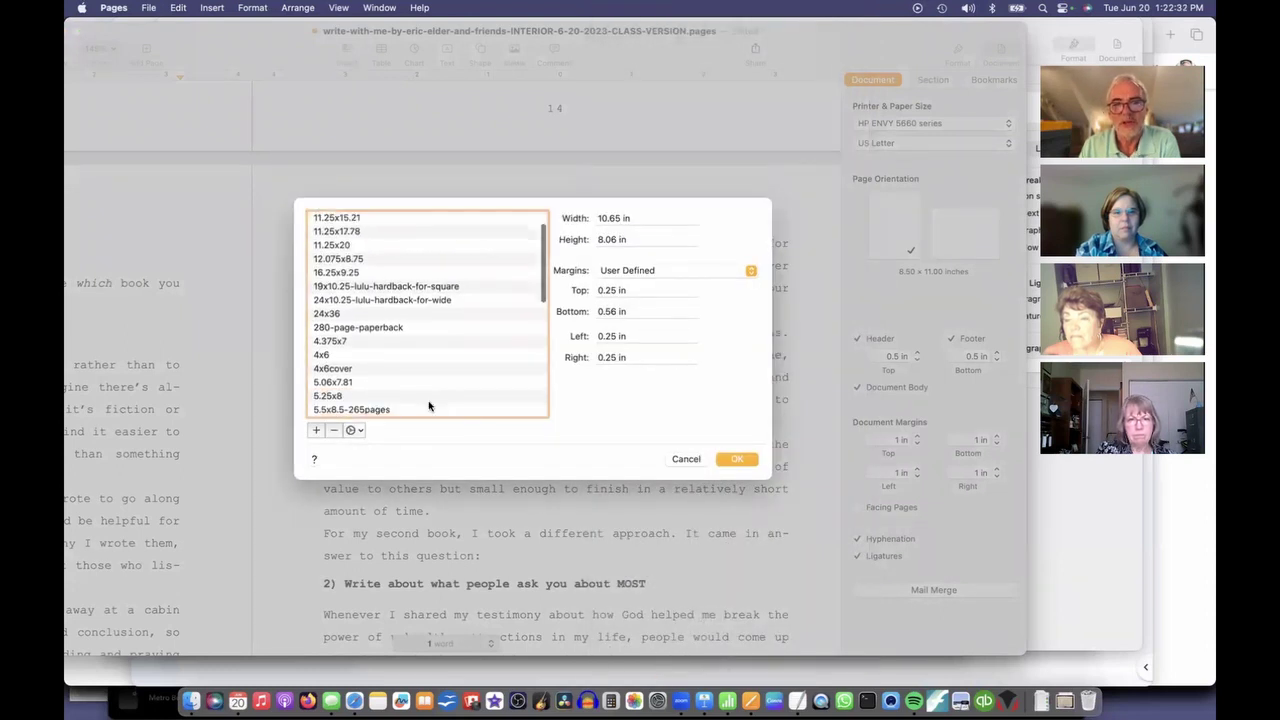
Add a new custom paper size and name it erics-writing-book.
click(317, 430)
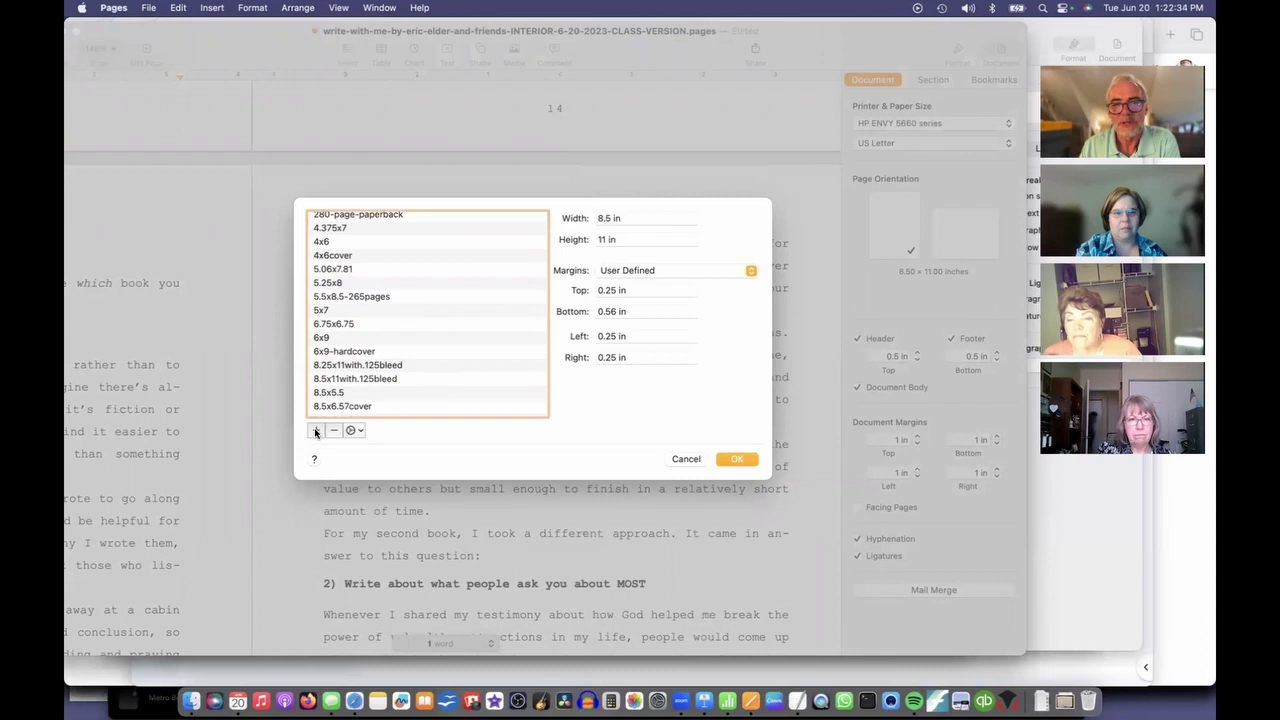
click(337, 408)
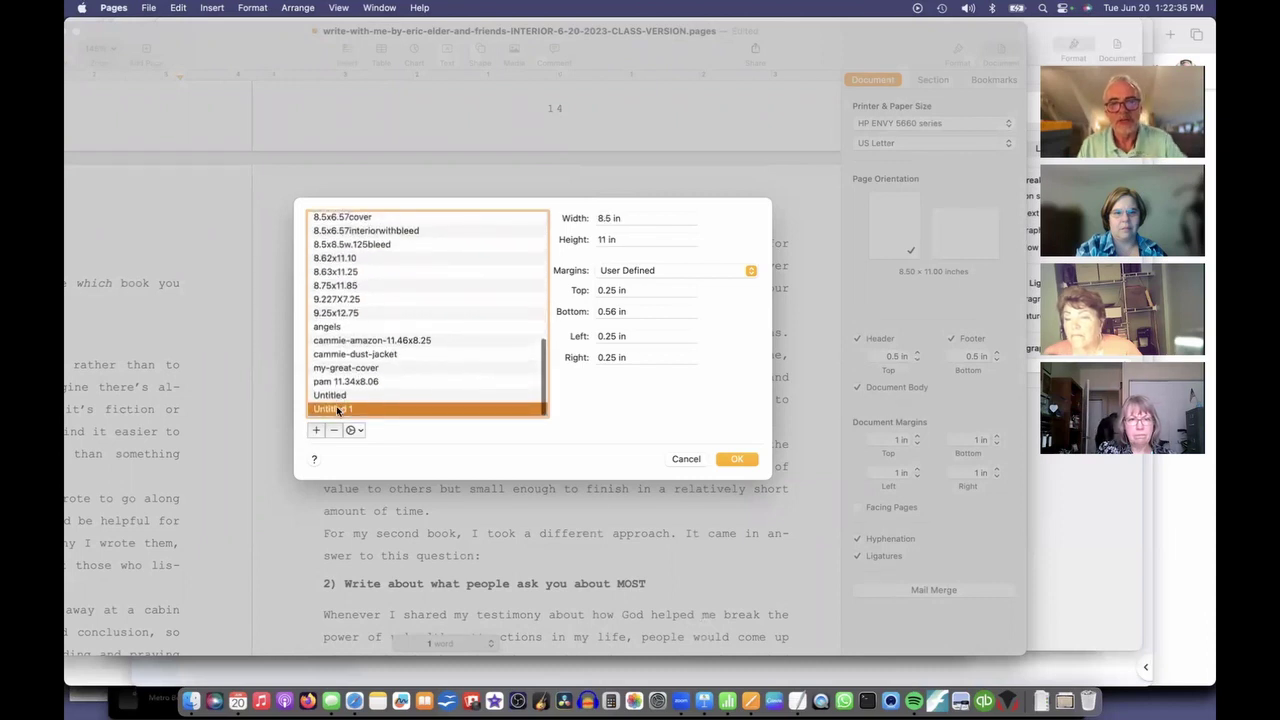
text(erics-writing-book)
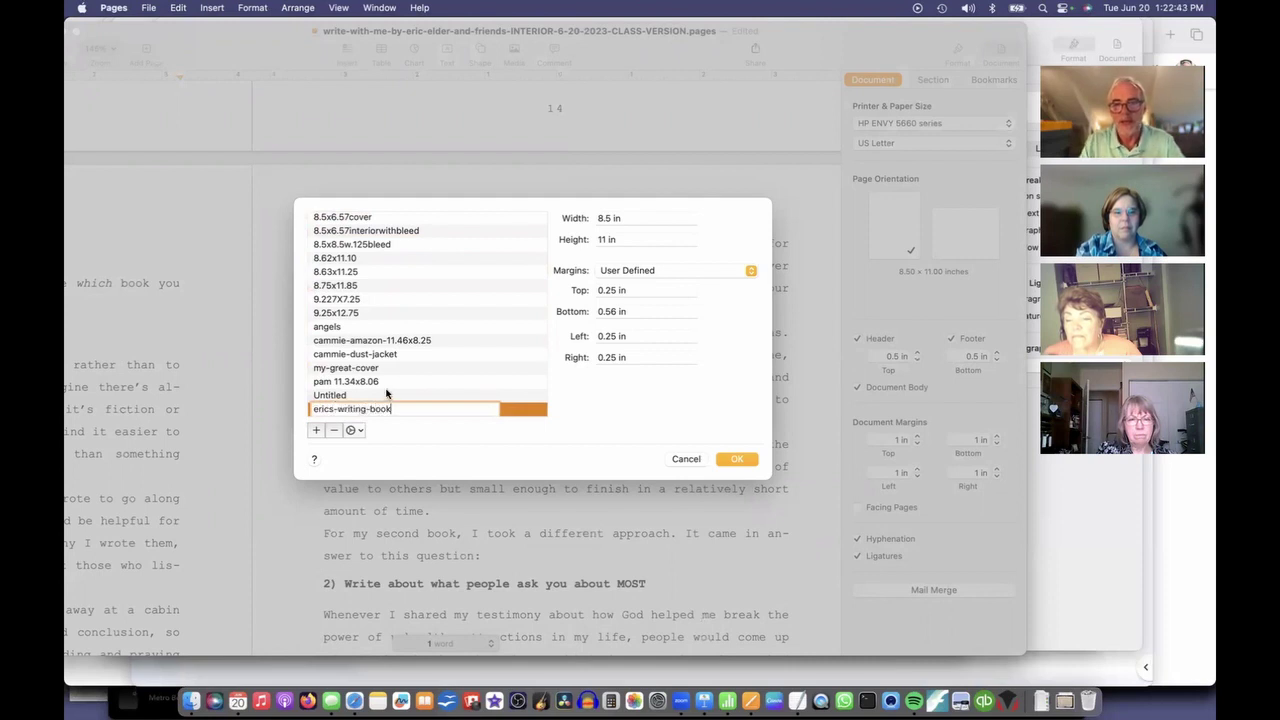
key(Return)
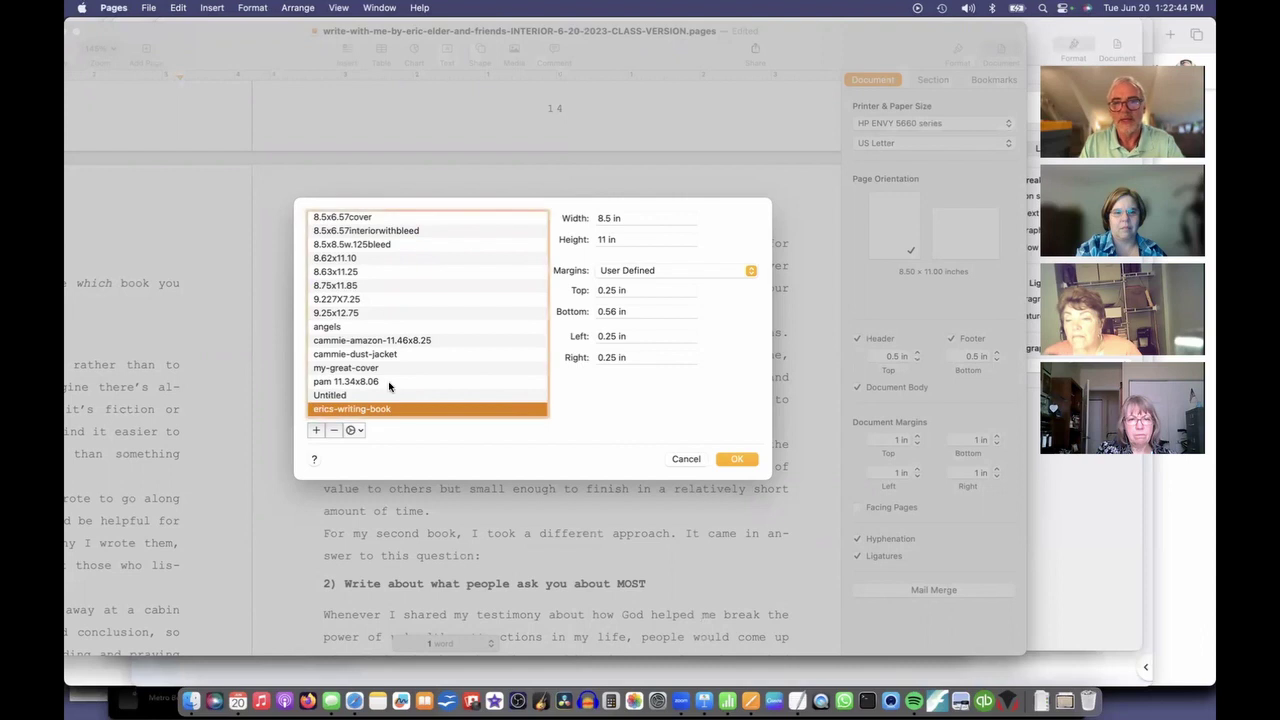
Set the custom paper size to 4.375 in wide and 7 in high, and apply it to the document.
click(619, 218)
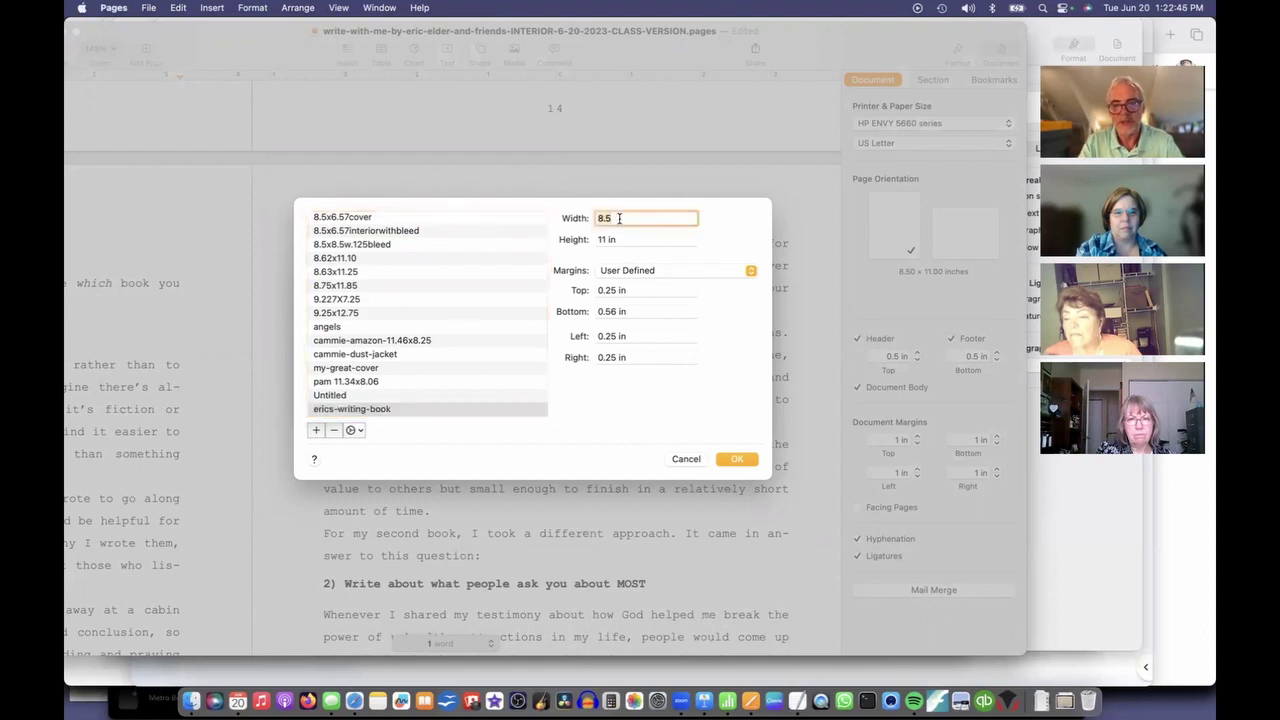
text(4.375)
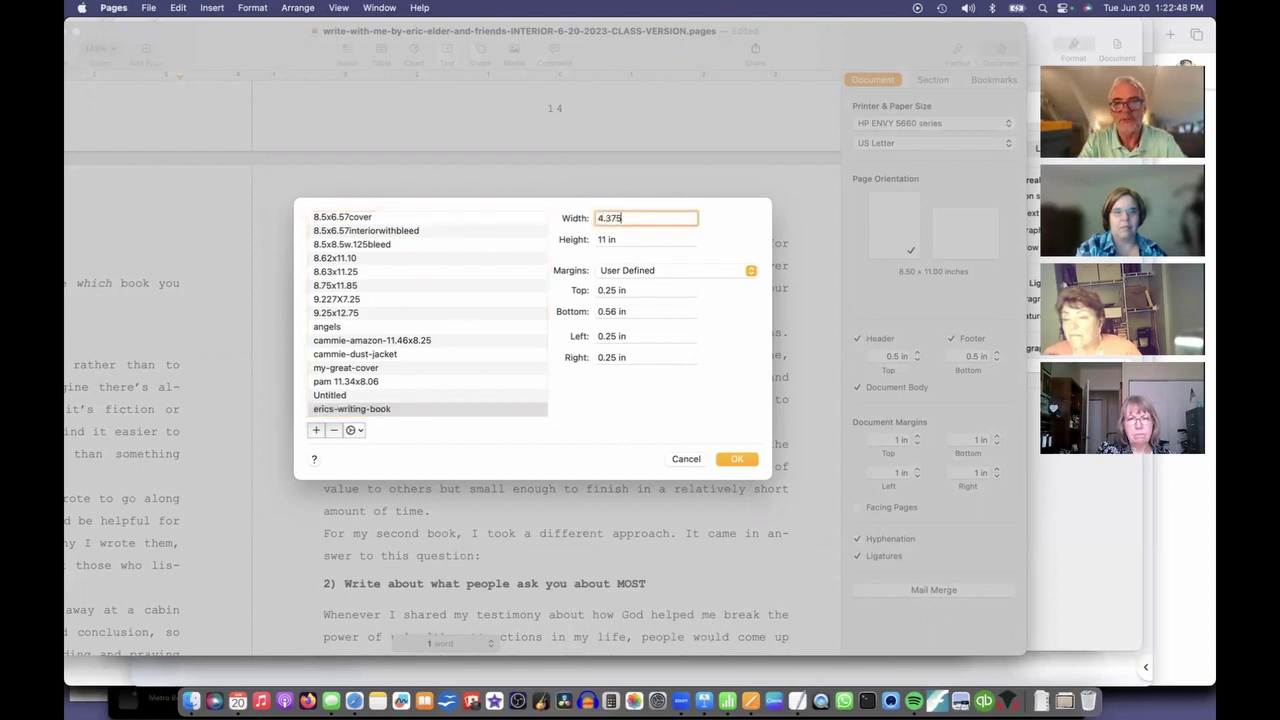
key(Tab)
text(7)
key(Tab)
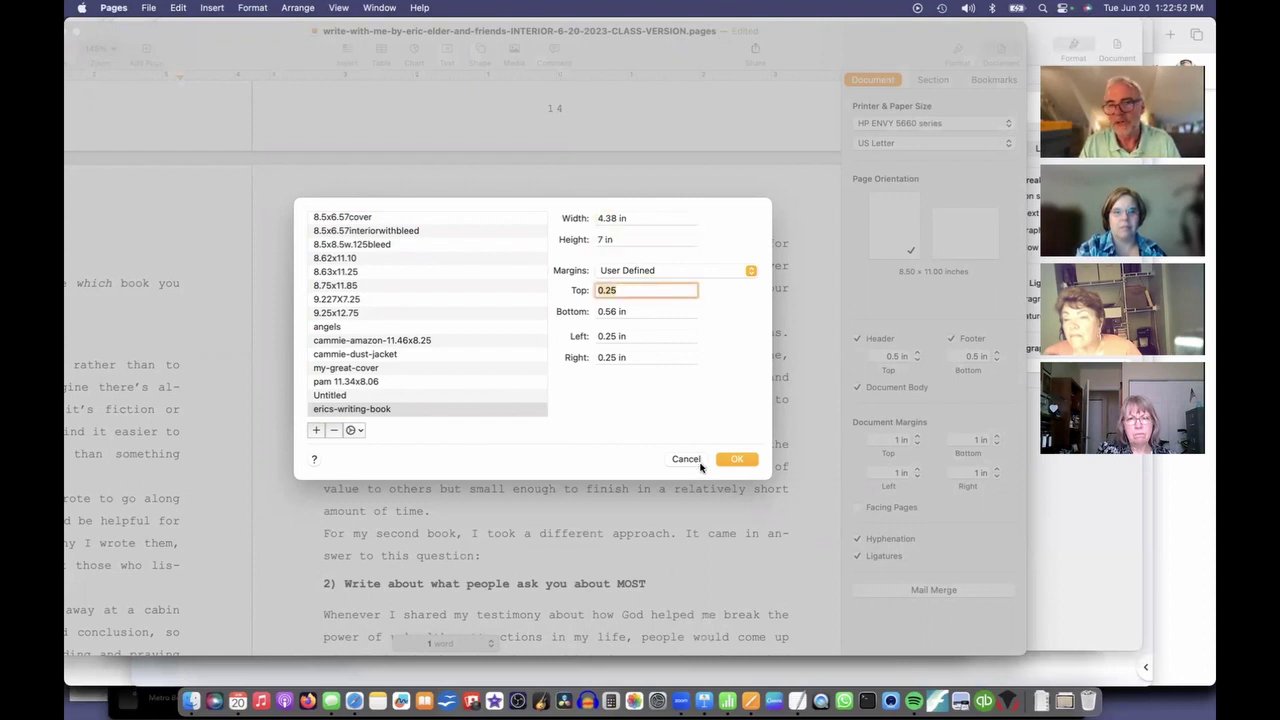
click(735, 460)
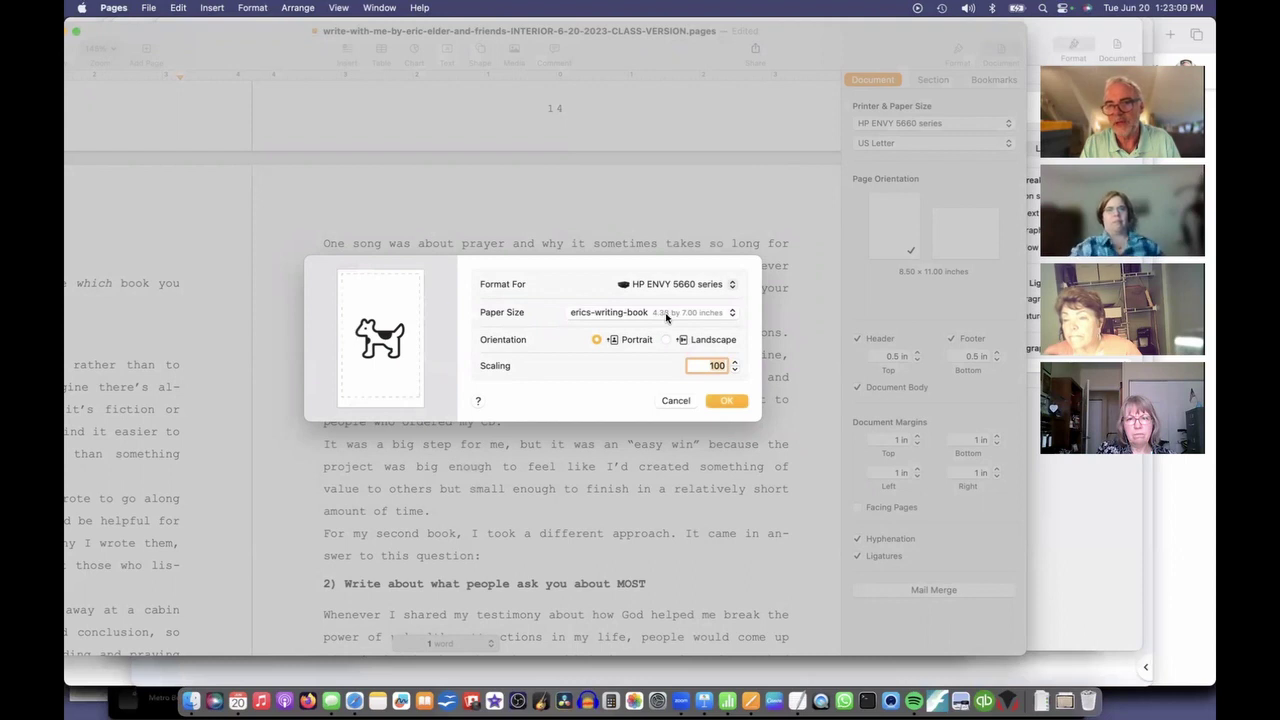
click(725, 401)
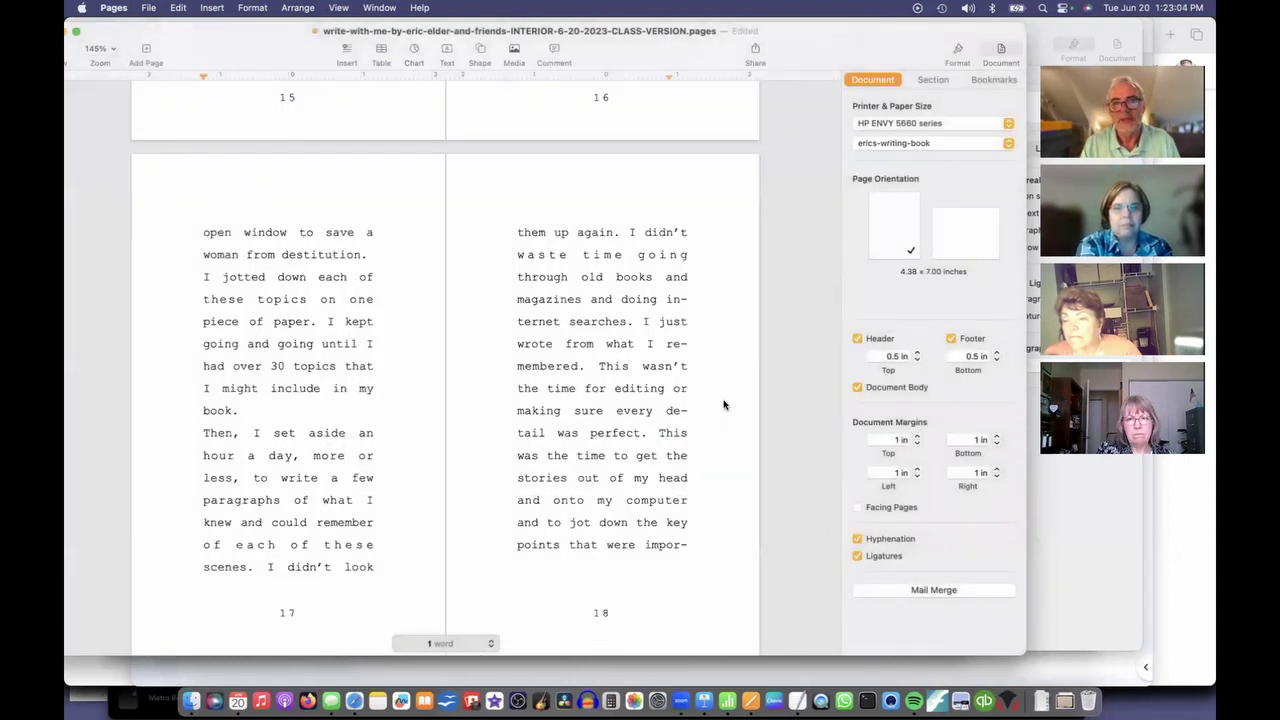
Examine how the text flows on the resized pages, selecting the body text on page 16 and viewing it close up.
scroll(635, 366, down, 5)
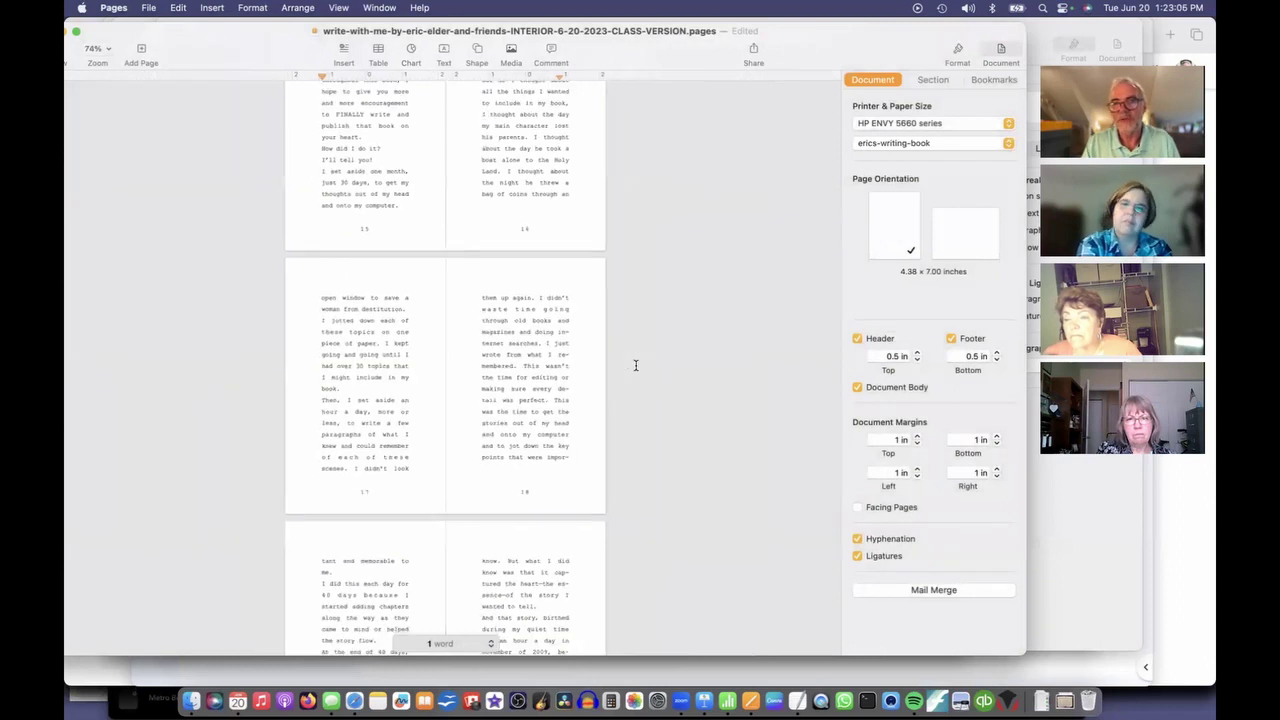
scroll(580, 349, up, 5)
scroll(580, 349, up, 1)
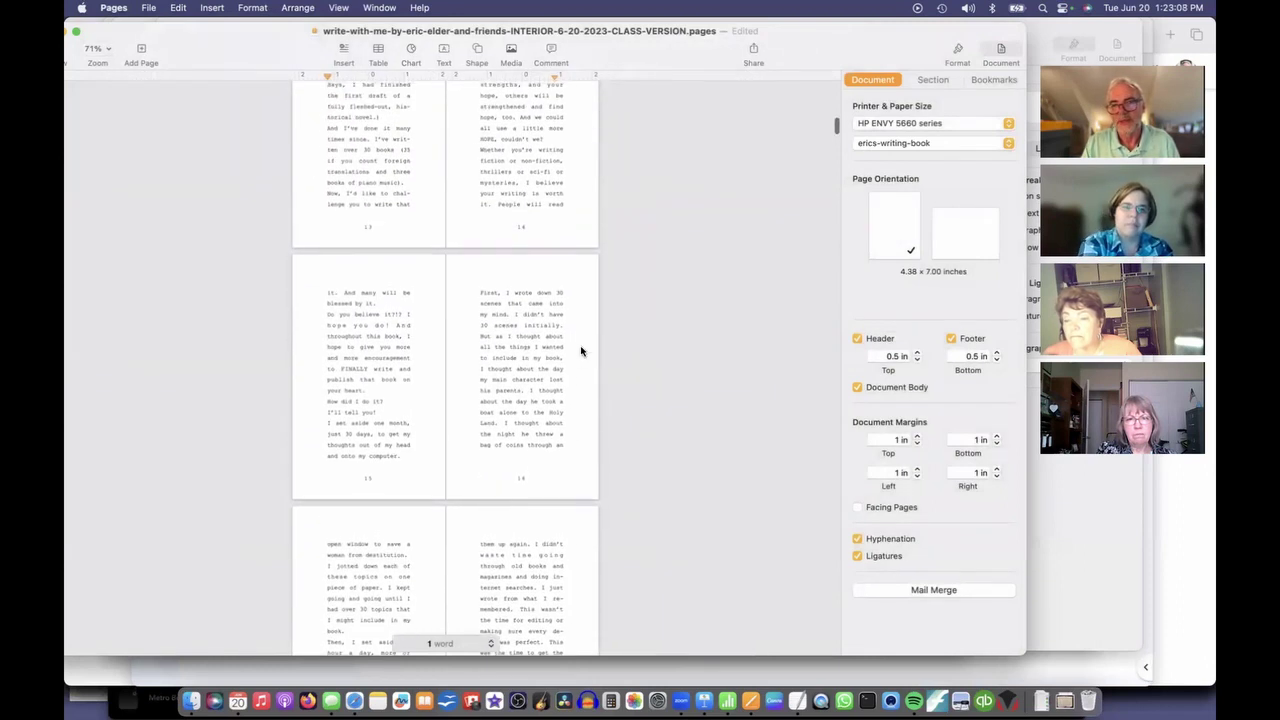
drag(508, 308, 570, 430)
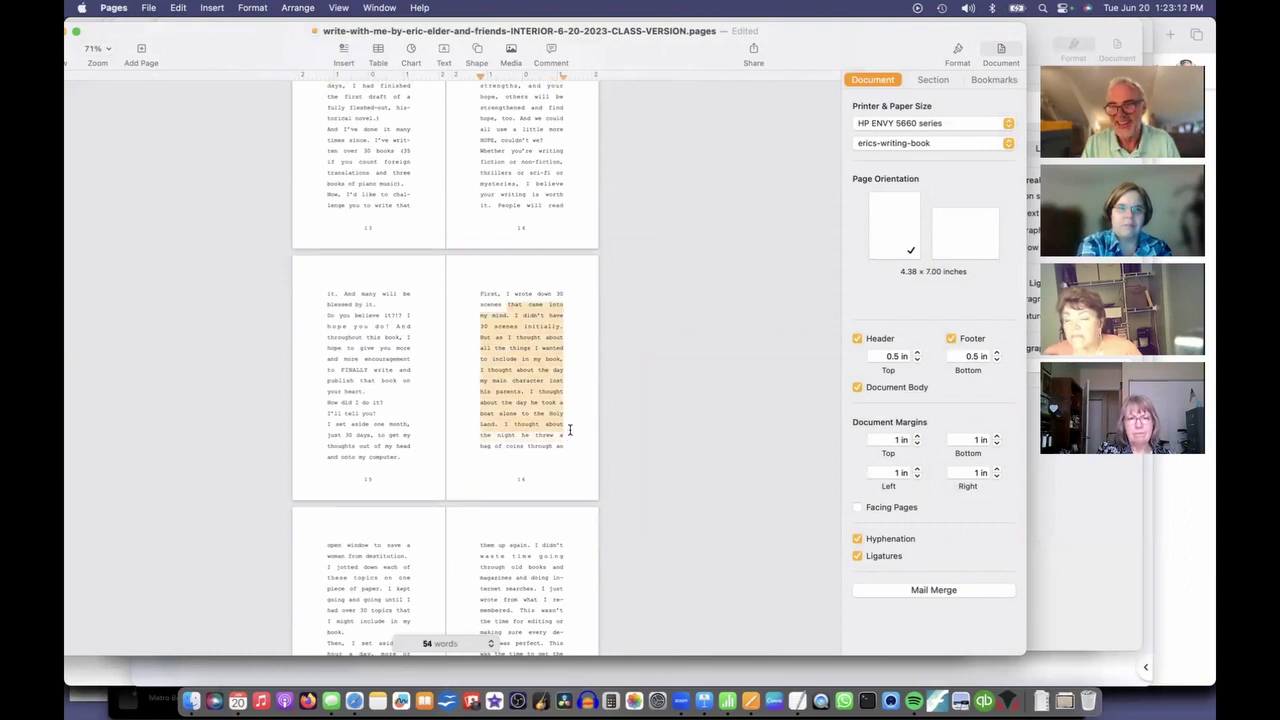
scroll(484, 363, up, 5)
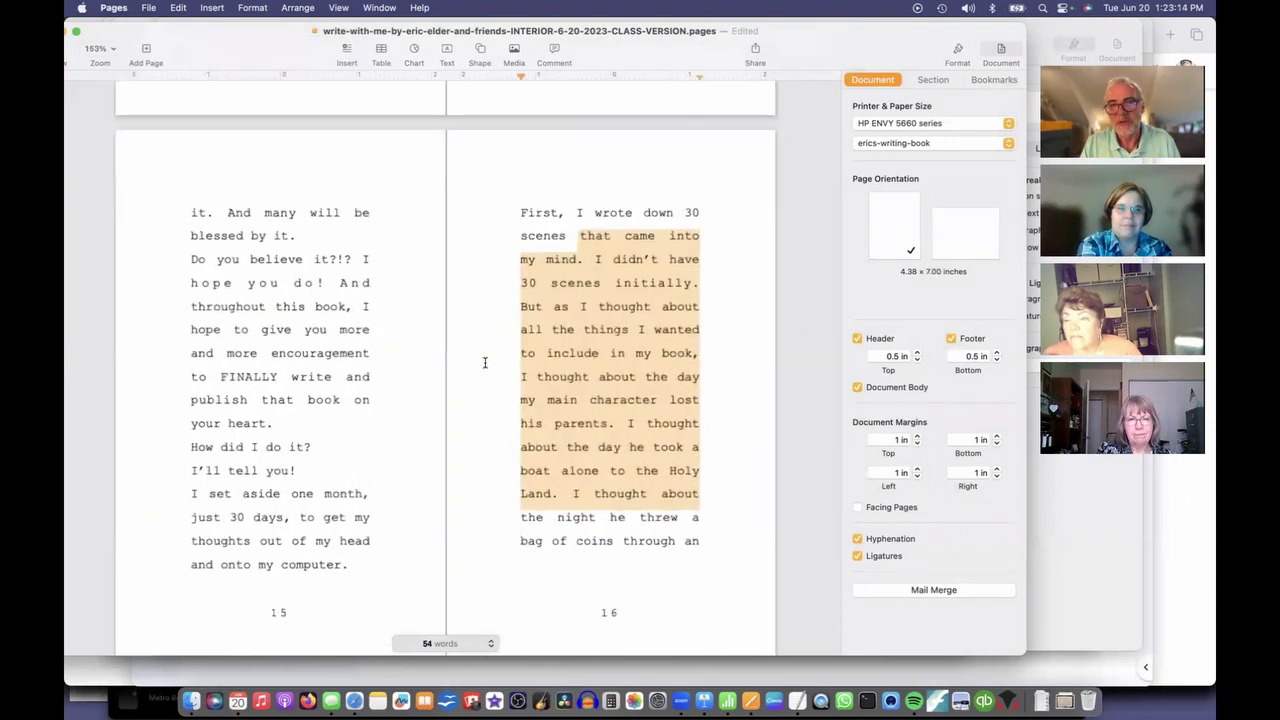
Set the document's header and footer distances to 0.25 in each.
scroll(618, 410, up, 1)
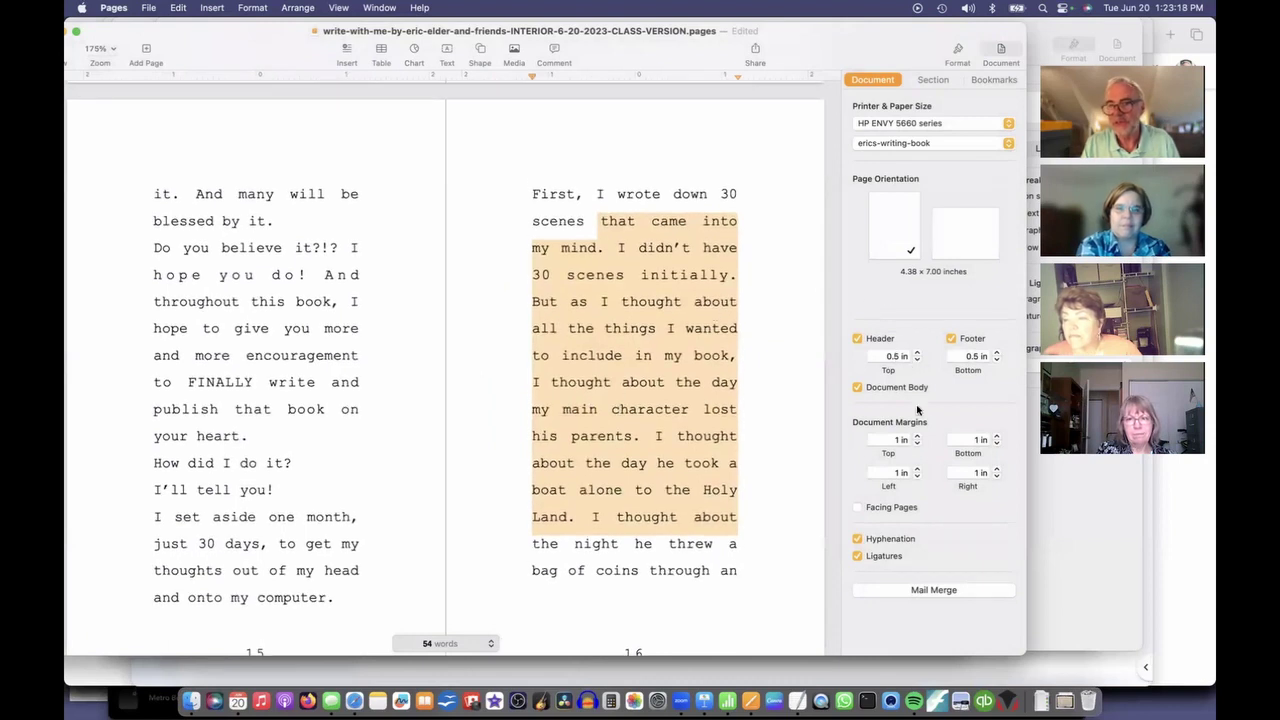
click(896, 440)
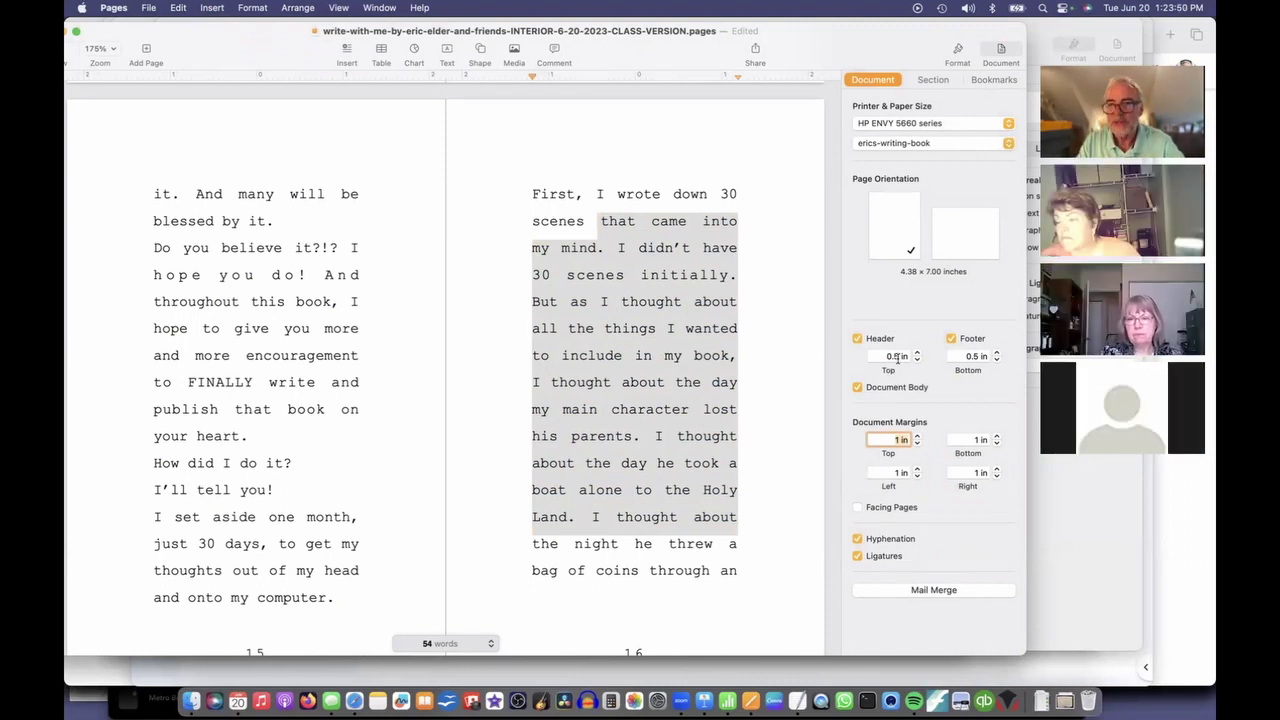
click(896, 356)
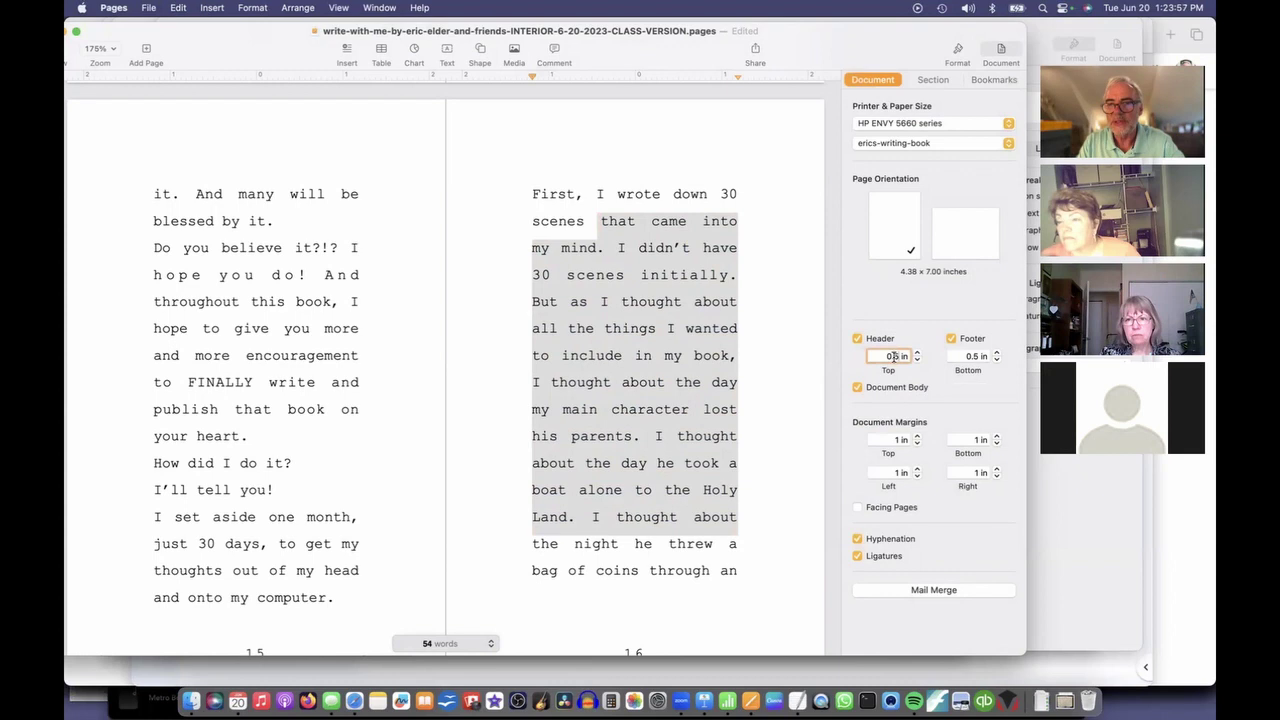
click(973, 357)
text(2)
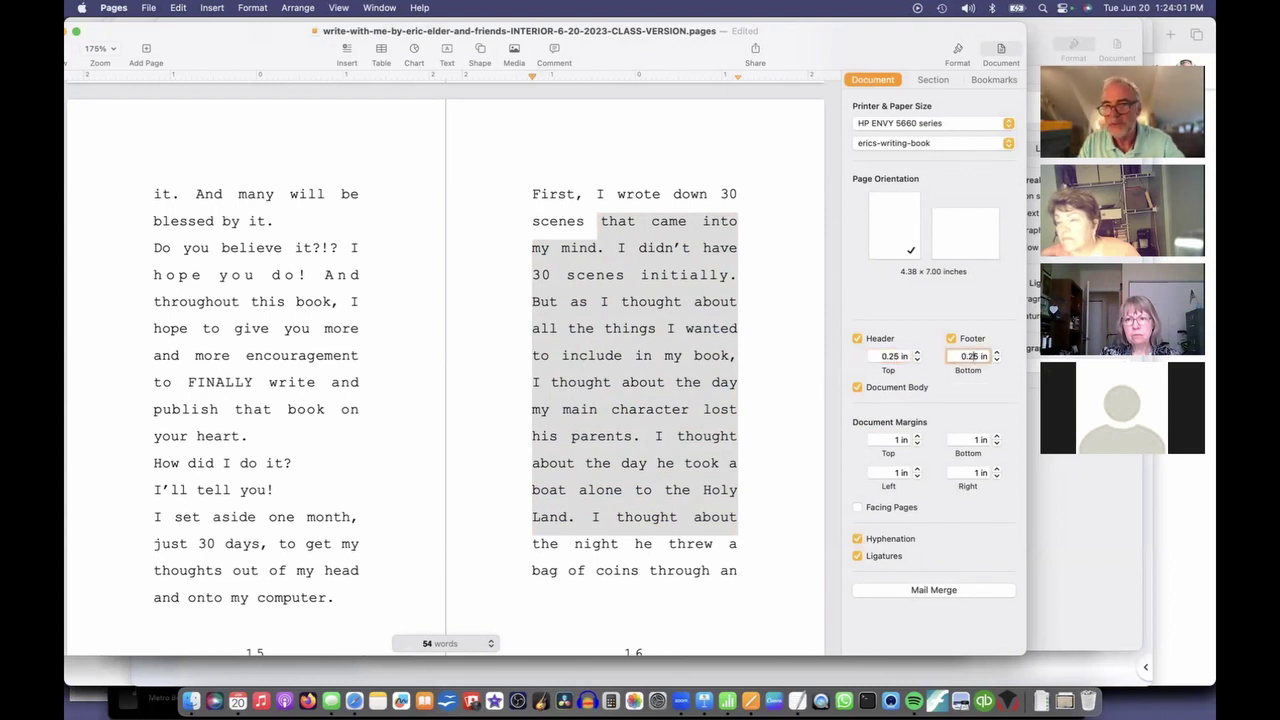
Turn on facing pages and set the document's top margin to 0.5 in and bottom margin to 0.38 in.
click(900, 439)
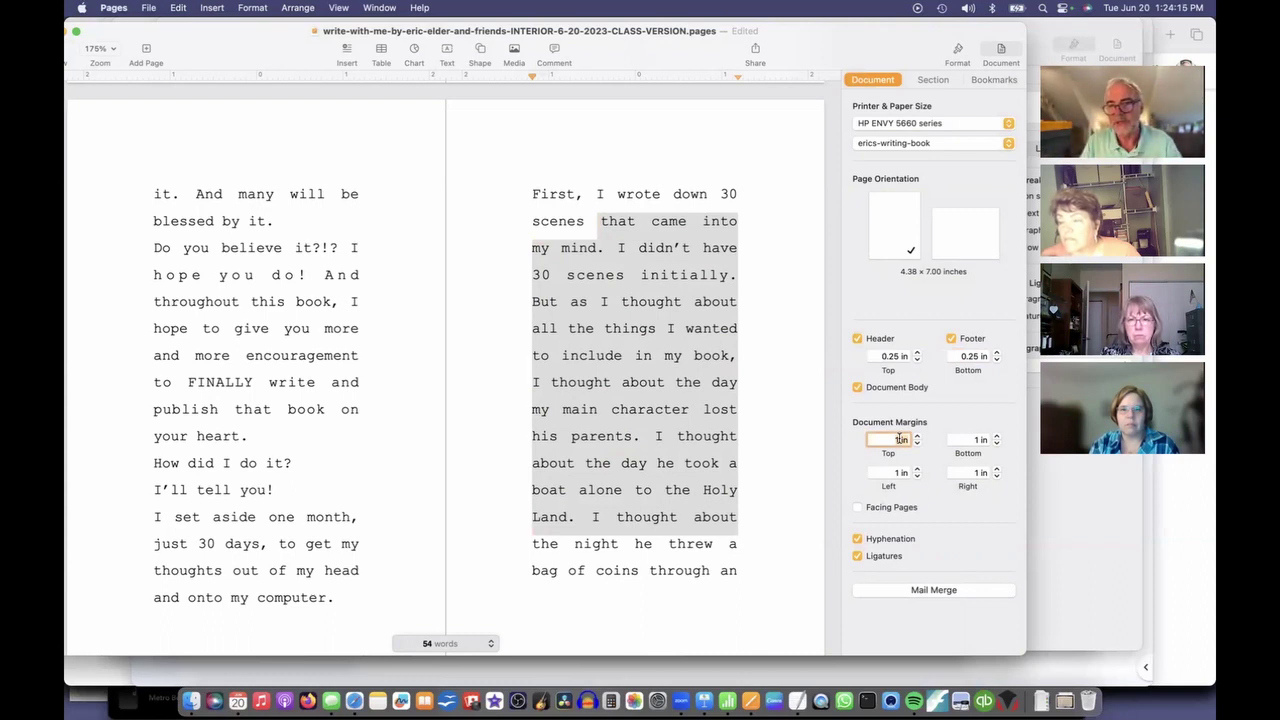
click(858, 508)
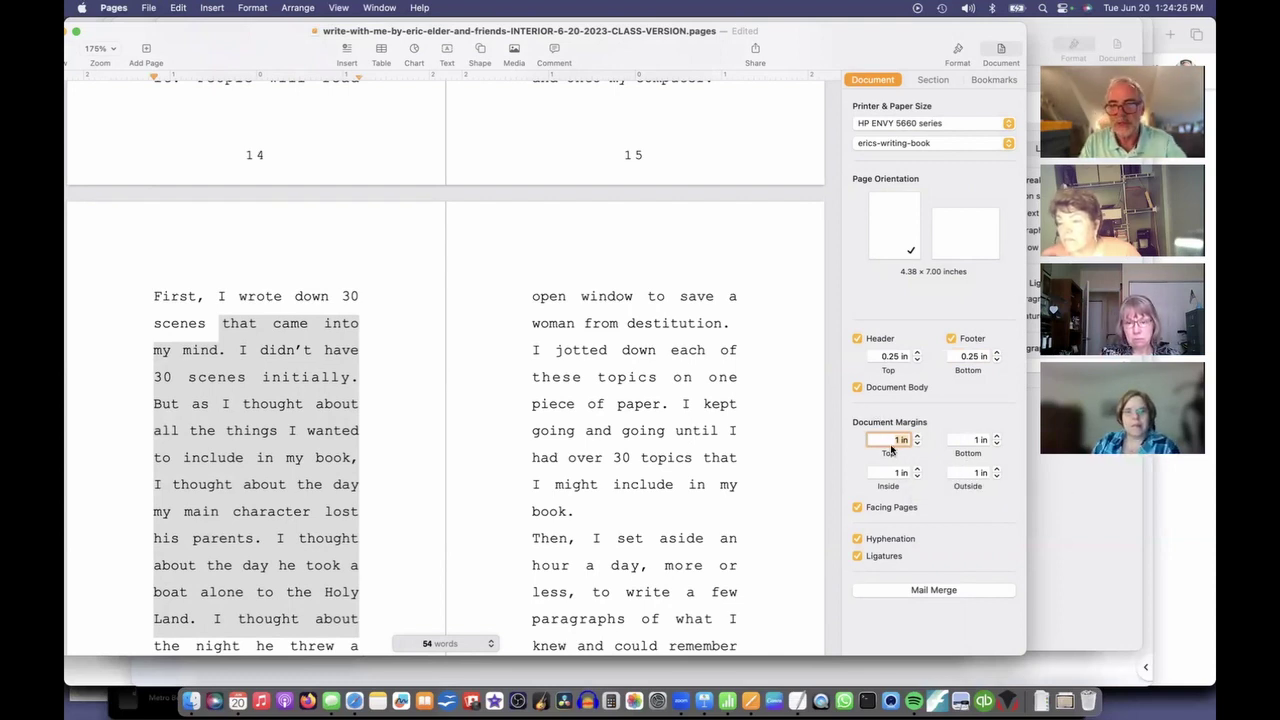
text(0.5)
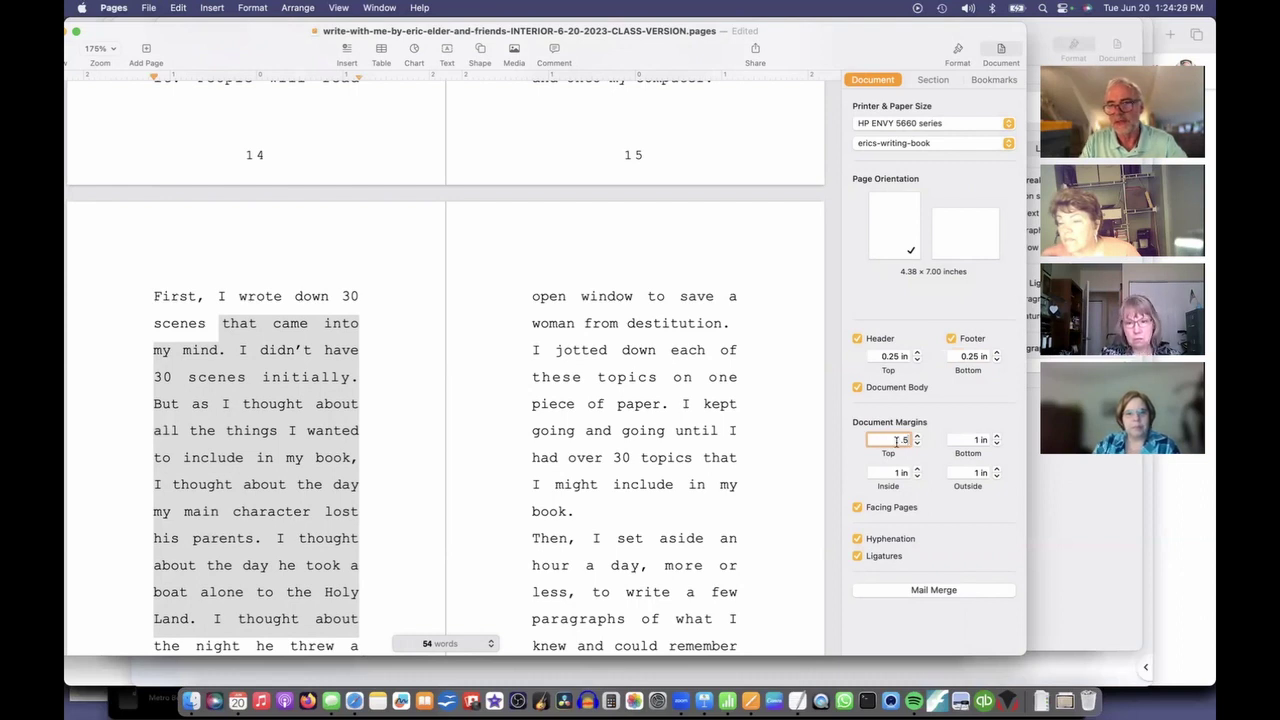
key(Tab)
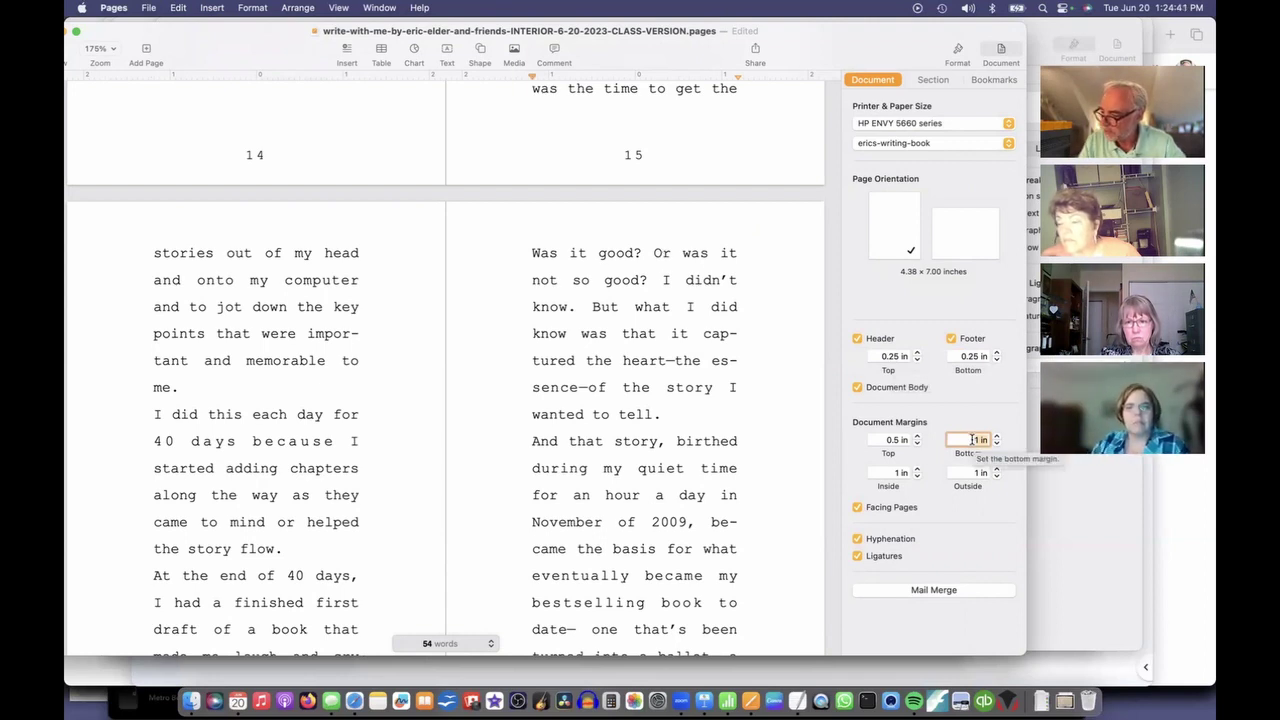
text(.38)
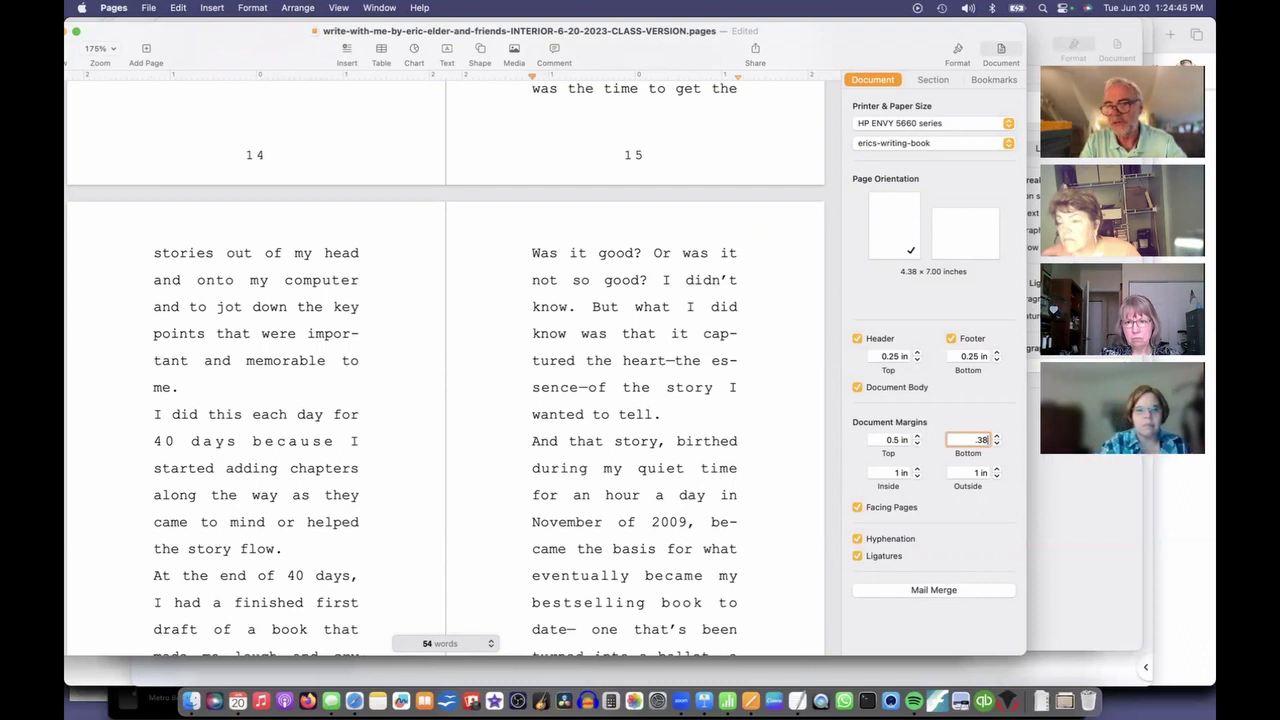
key(Tab)
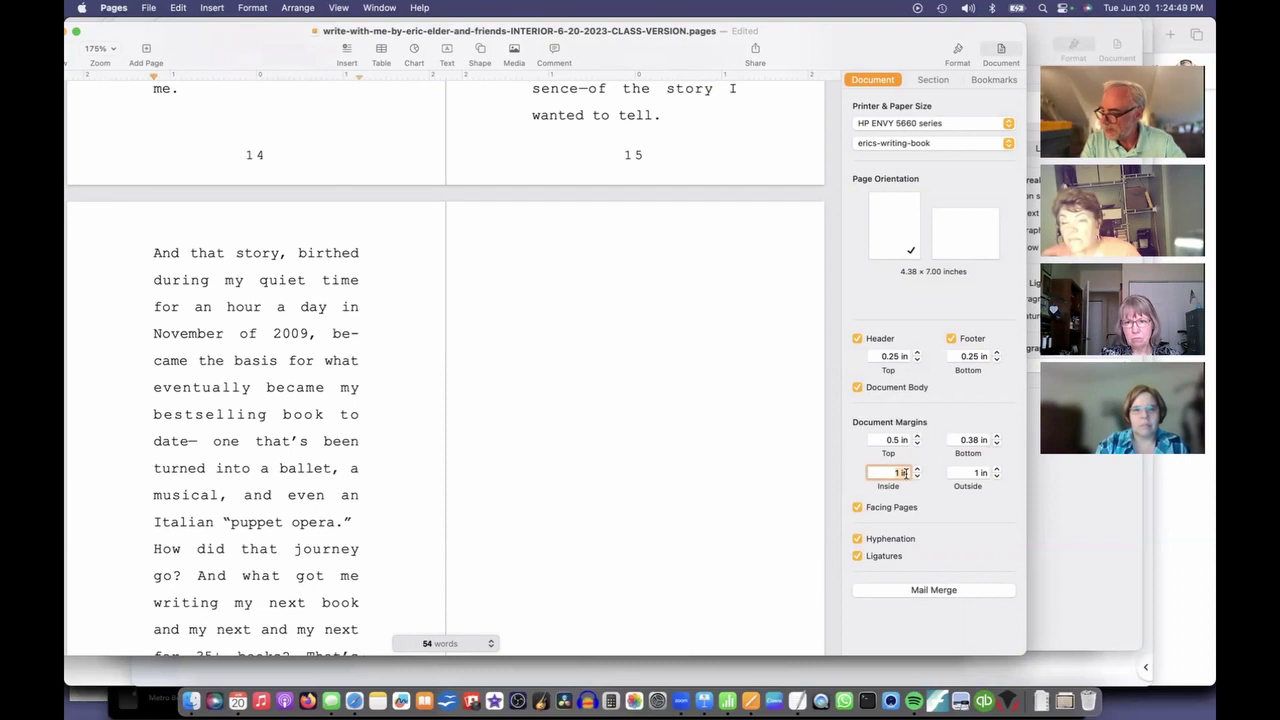
Set the document's inside margin to 0.75 in and outside margin to 0.38 in.
key(BackSpace)
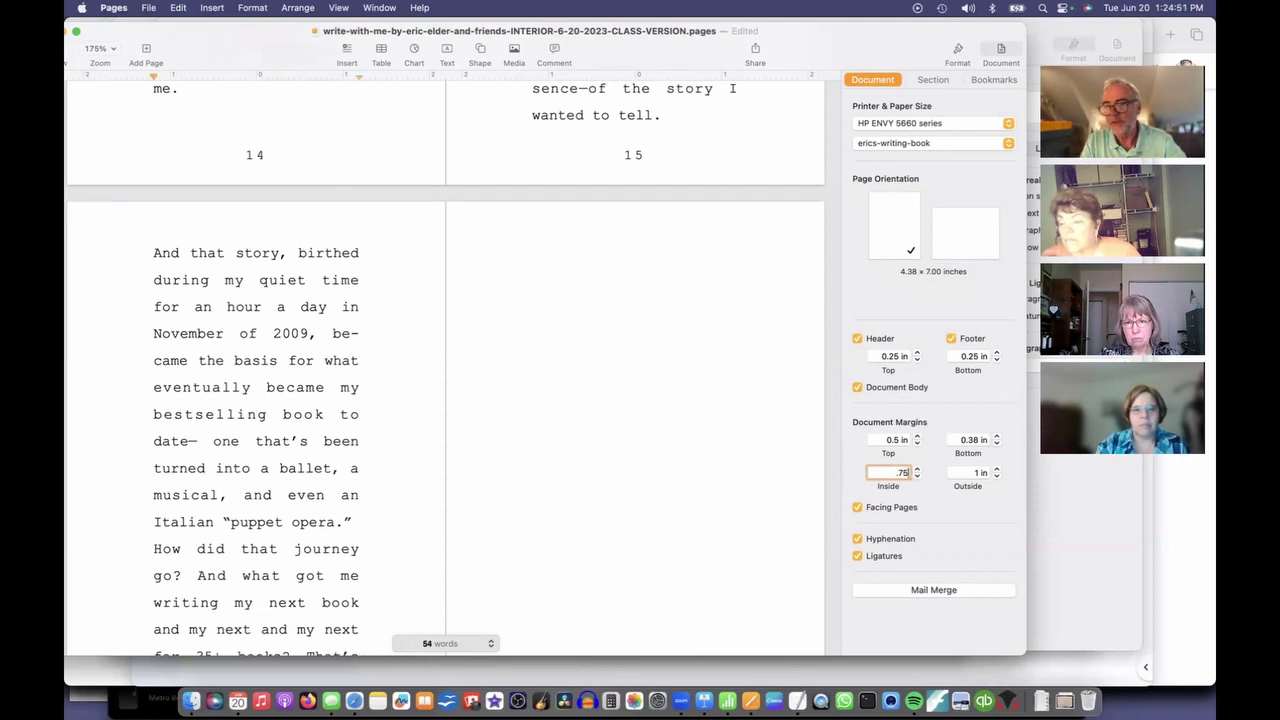
key(Tab)
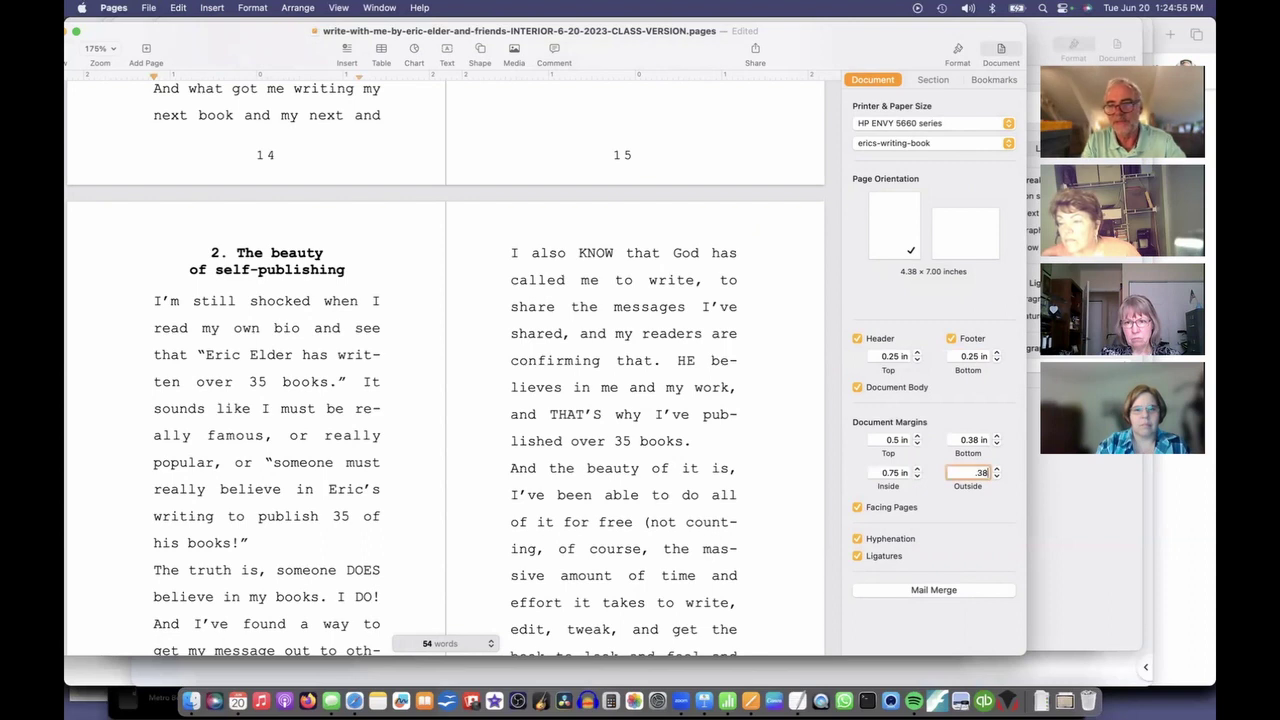
key(Return)
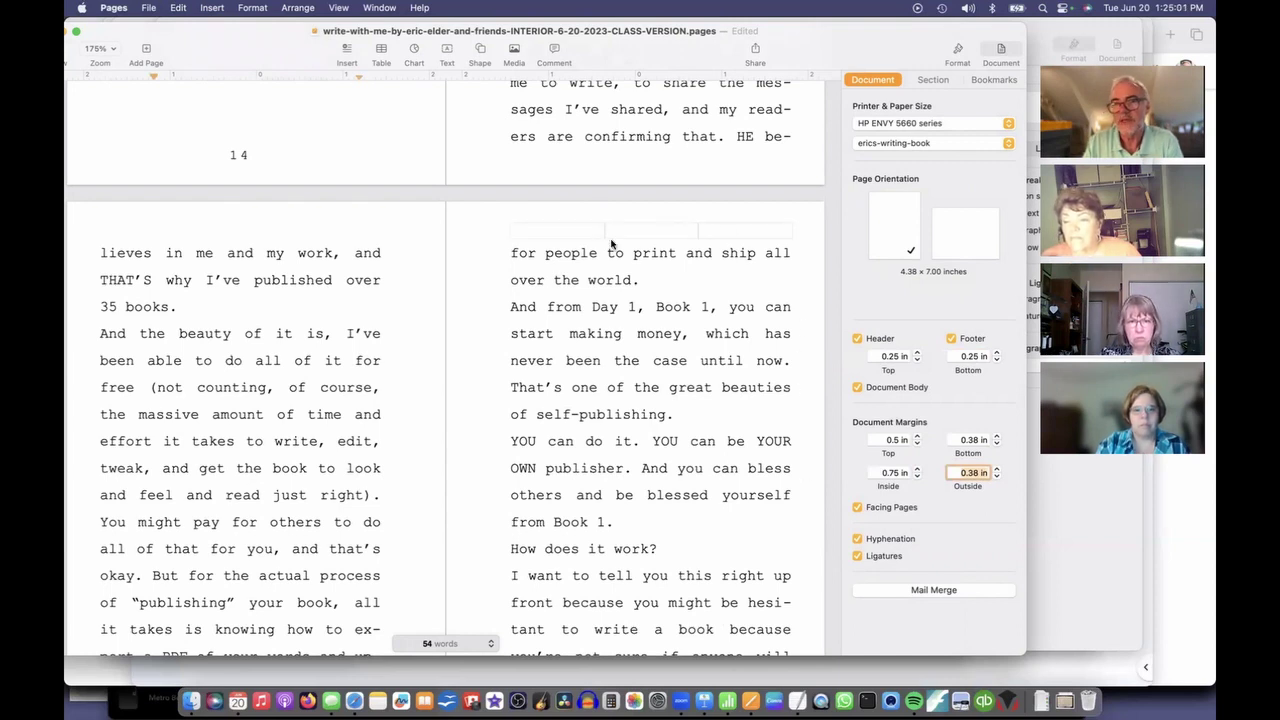
Examine the text flow and page numbering through the end of the book, and return to the opening chapter.
scroll(660, 400, down, 5)
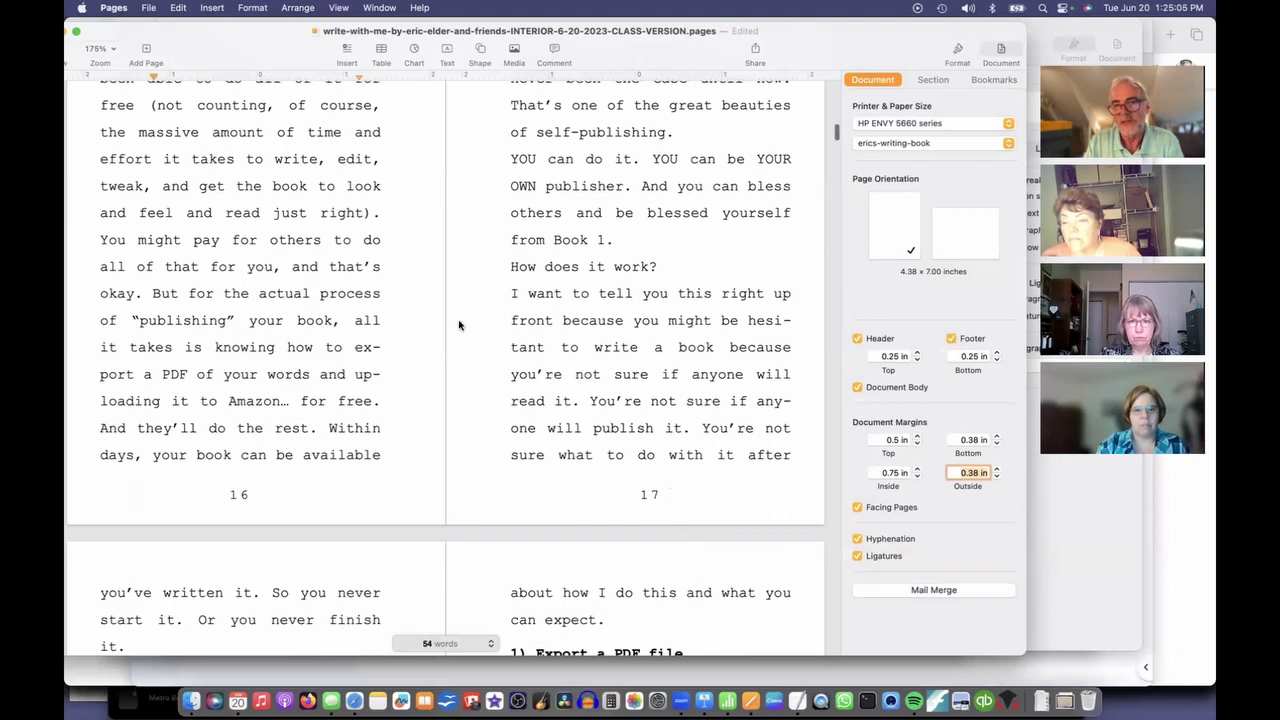
scroll(450, 305, up, 4)
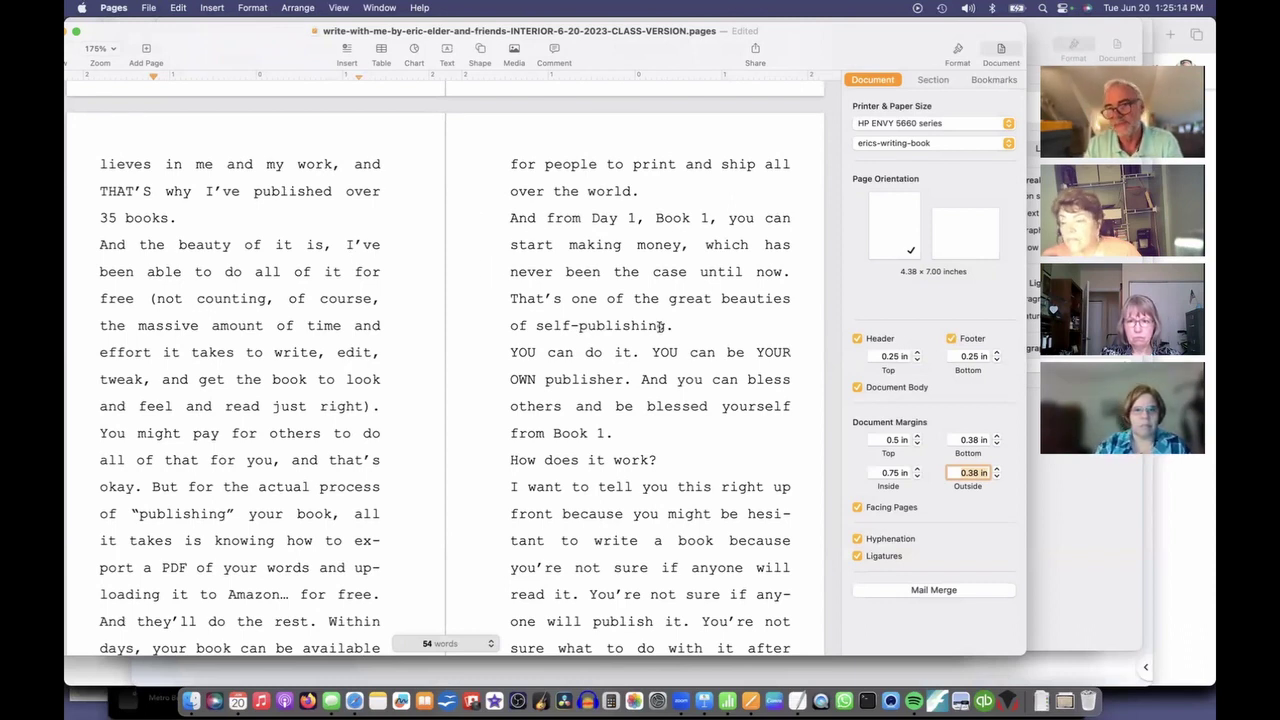
scroll(706, 410, up, 5)
scroll(706, 410, up, 15)
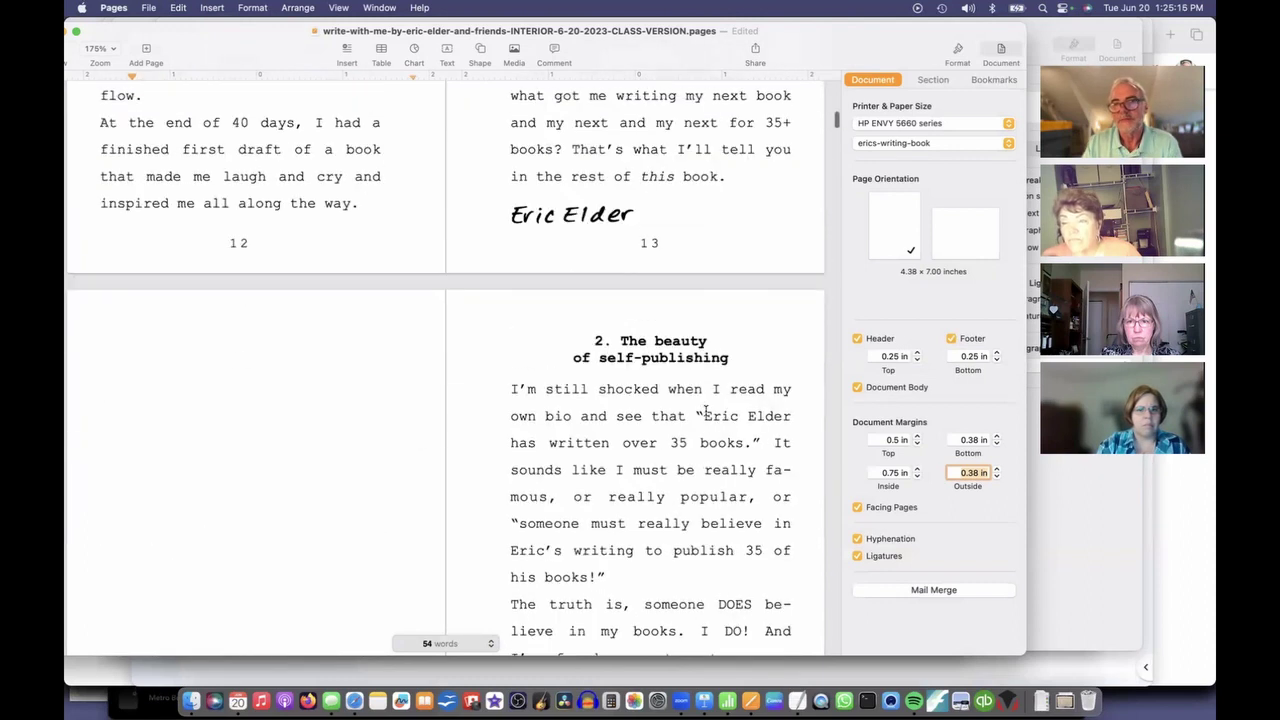
scroll(840, 120, down, 2)
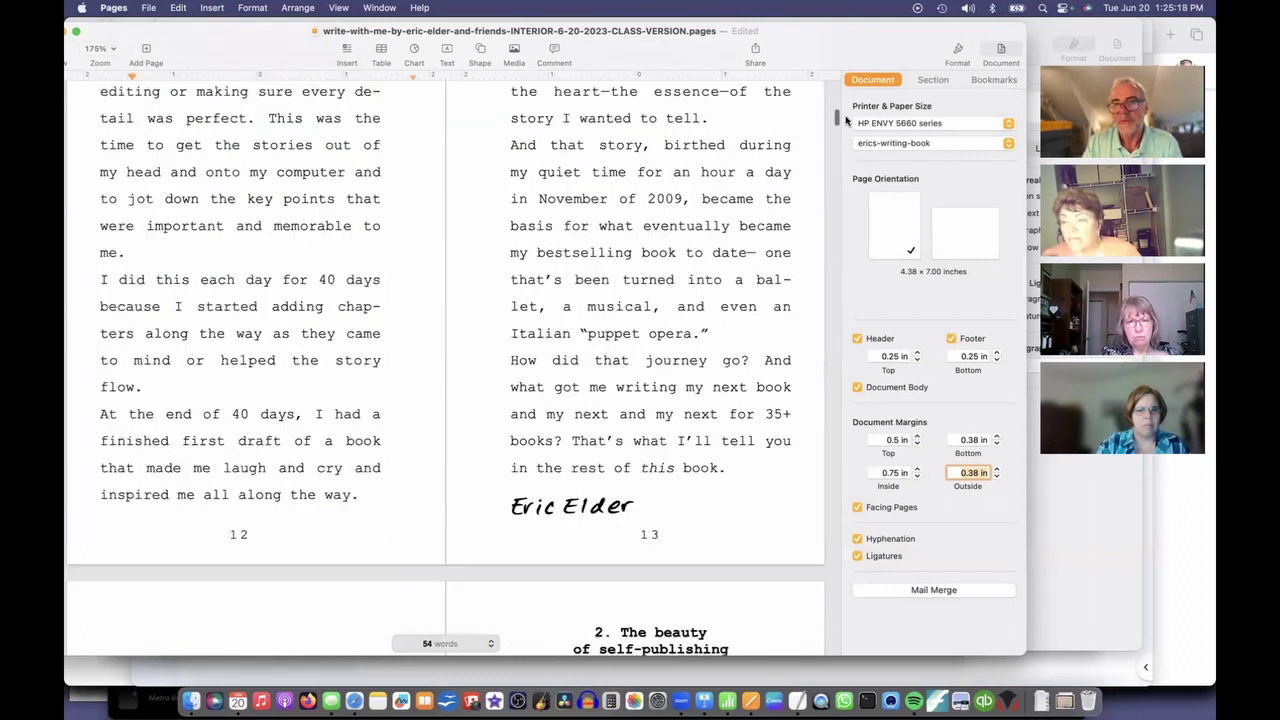
click(838, 120)
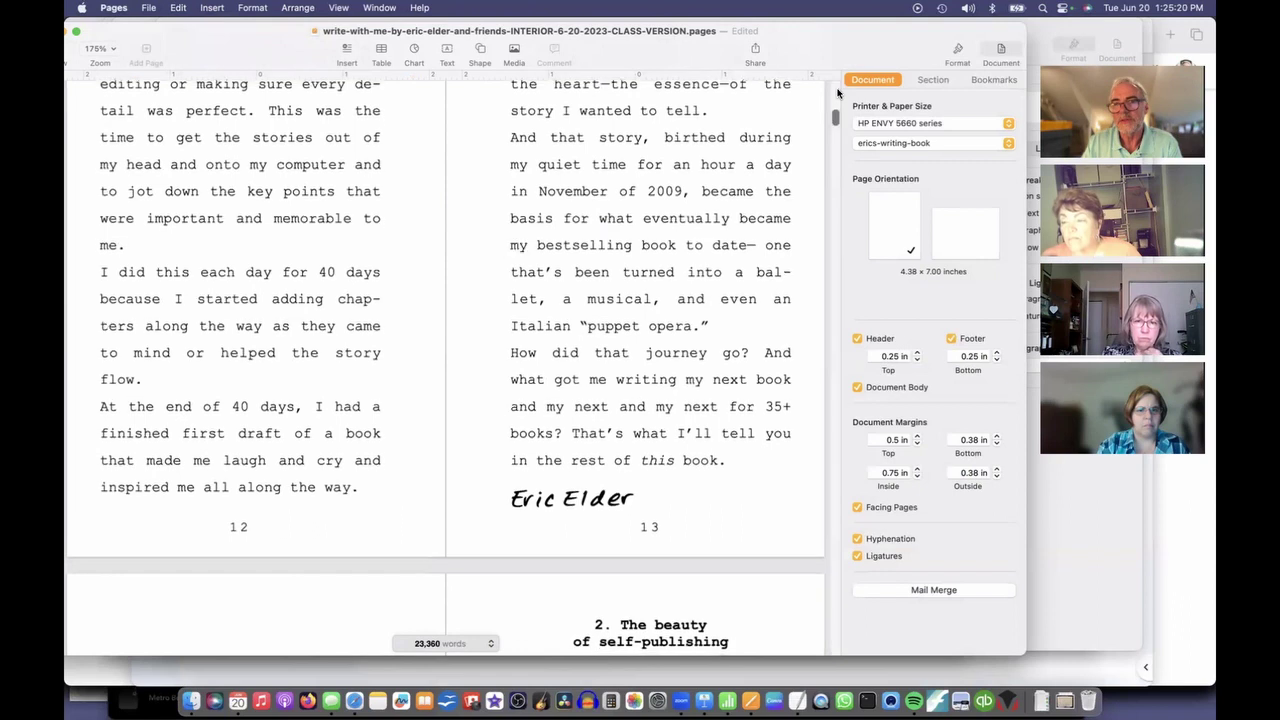
scroll(843, 340, down, 20)
drag(838, 553, 838, 668)
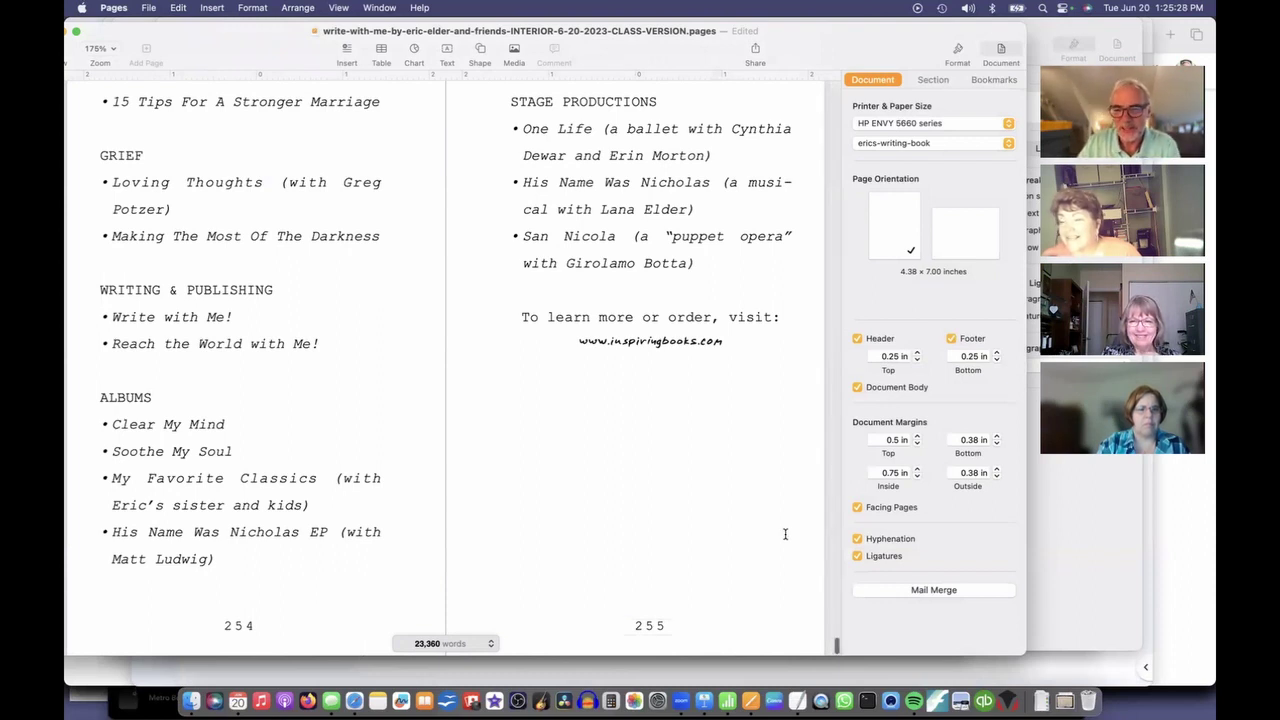
scroll(785, 534, up, 15)
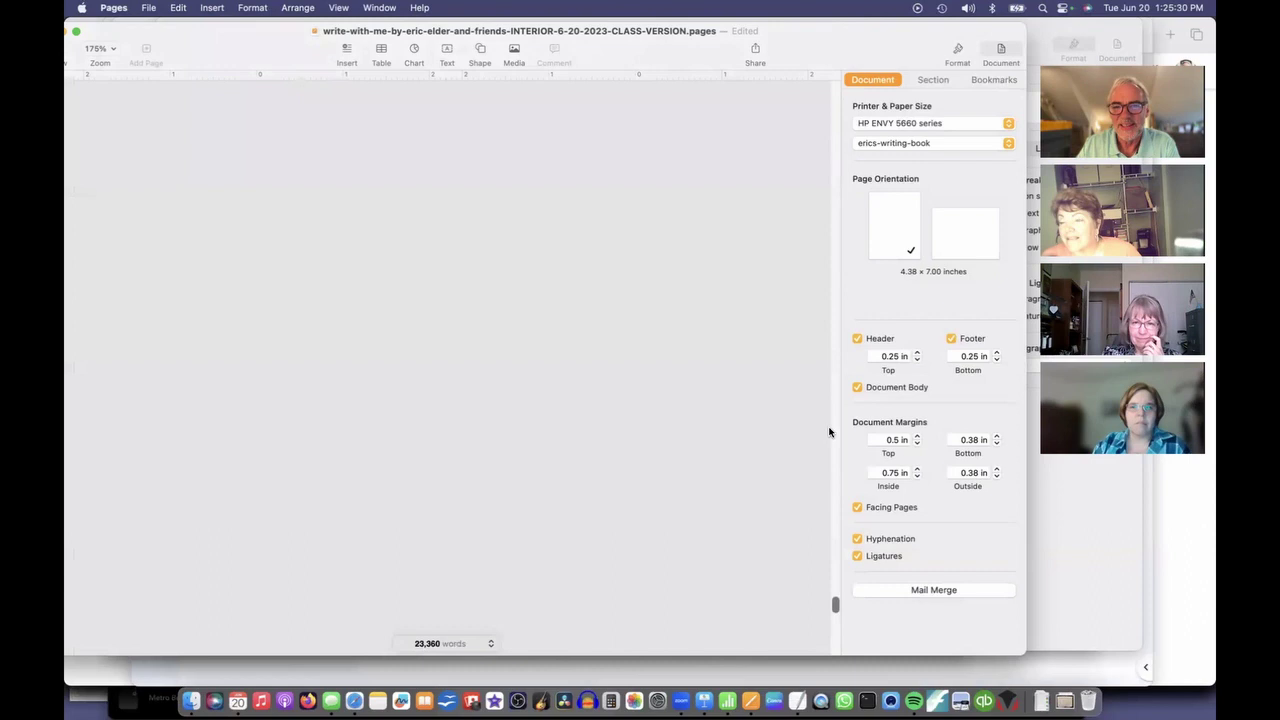
drag(829, 432, 832, 106)
Select the chapter heading "1. Write with me!" and view the available paragraph styles.
click(289, 240)
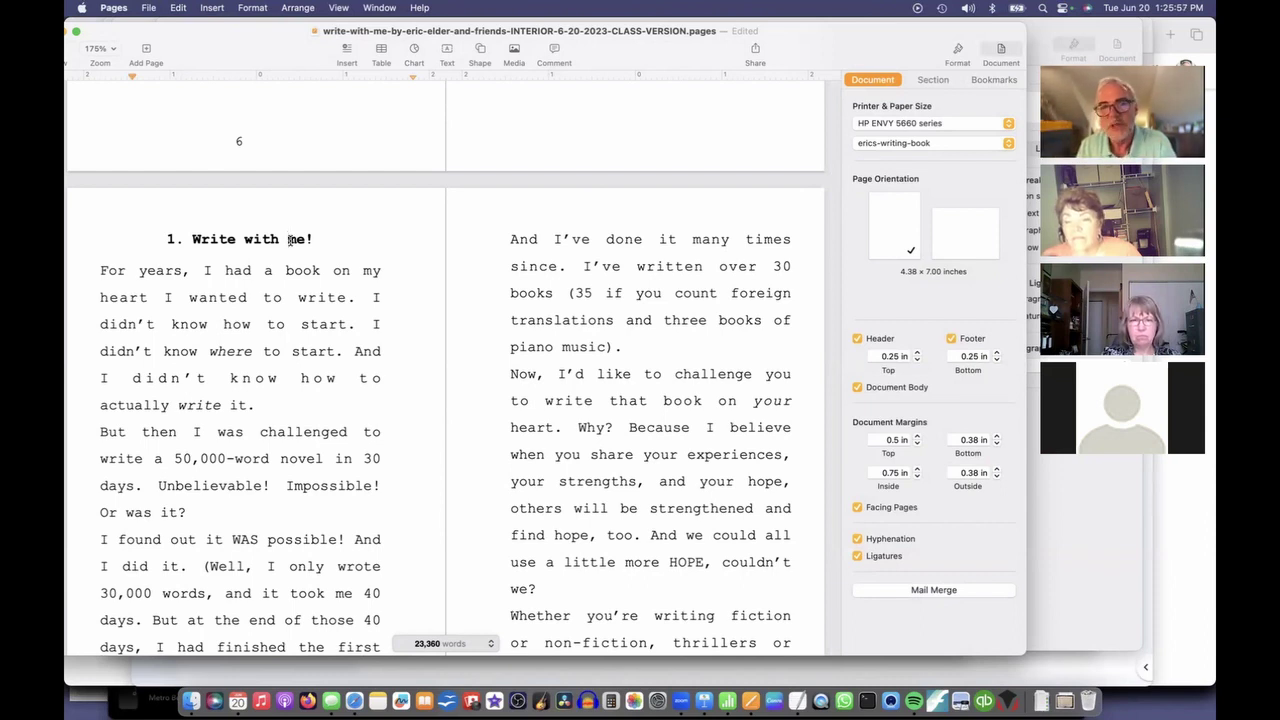
triple_click(291, 240)
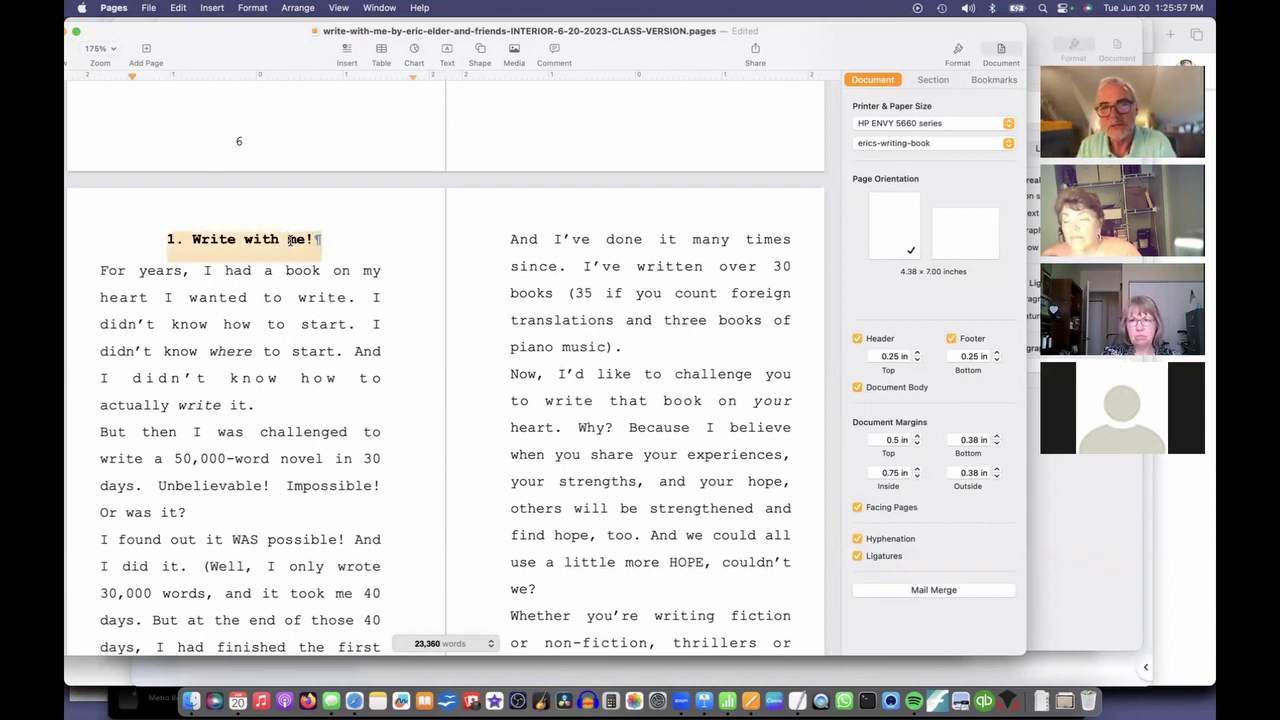
click(958, 50)
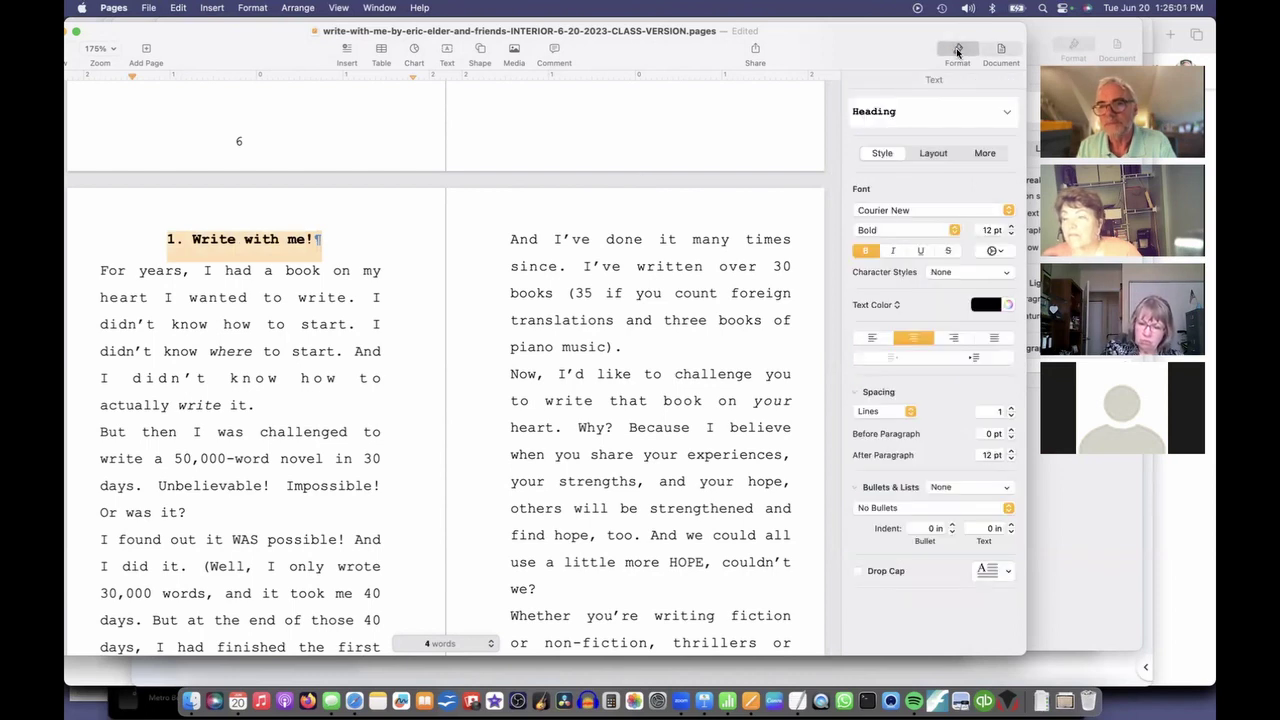
click(1007, 112)
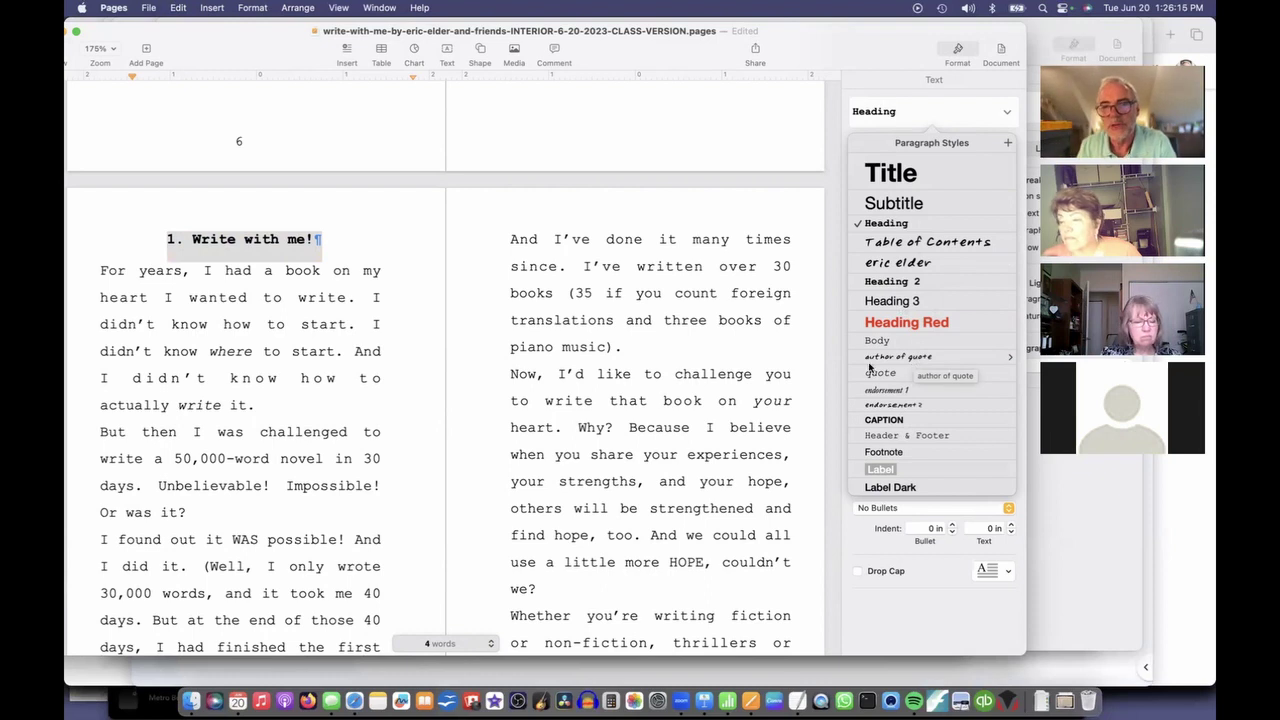
click(350, 292)
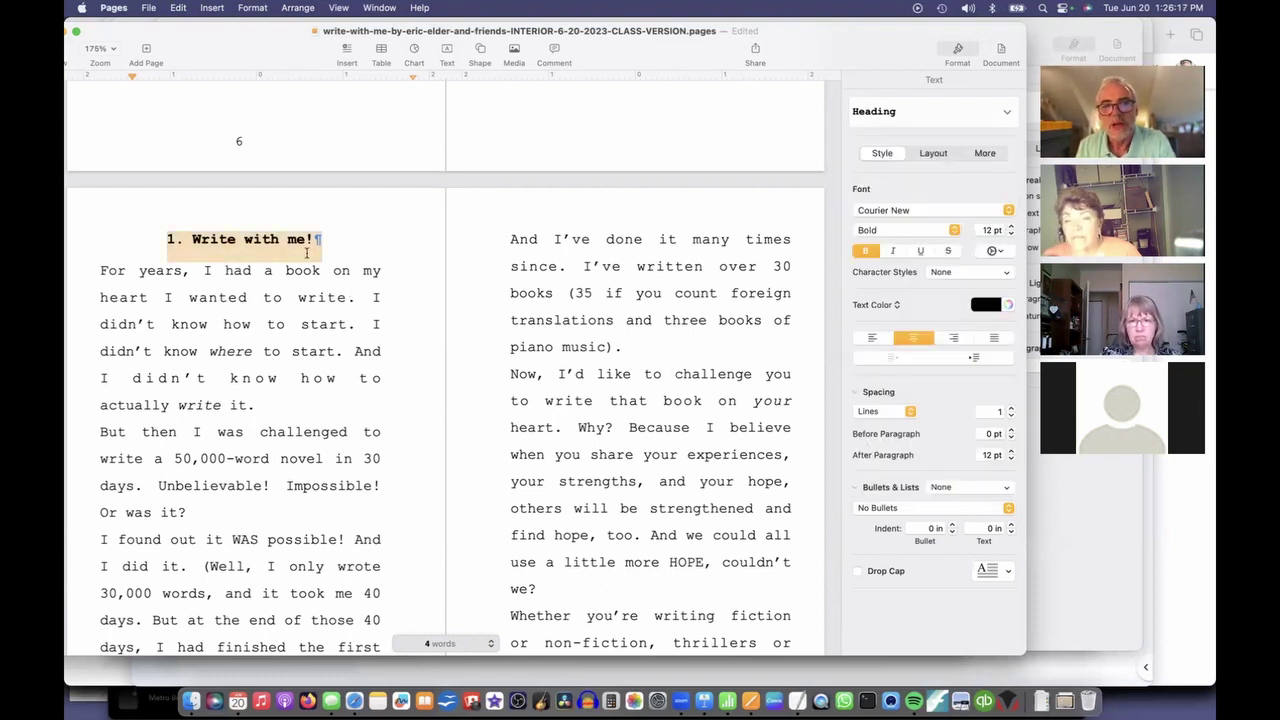
Change the font of the chapter 1 heading to the handwriting font named after the author.
click(297, 244)
triple_click(302, 244)
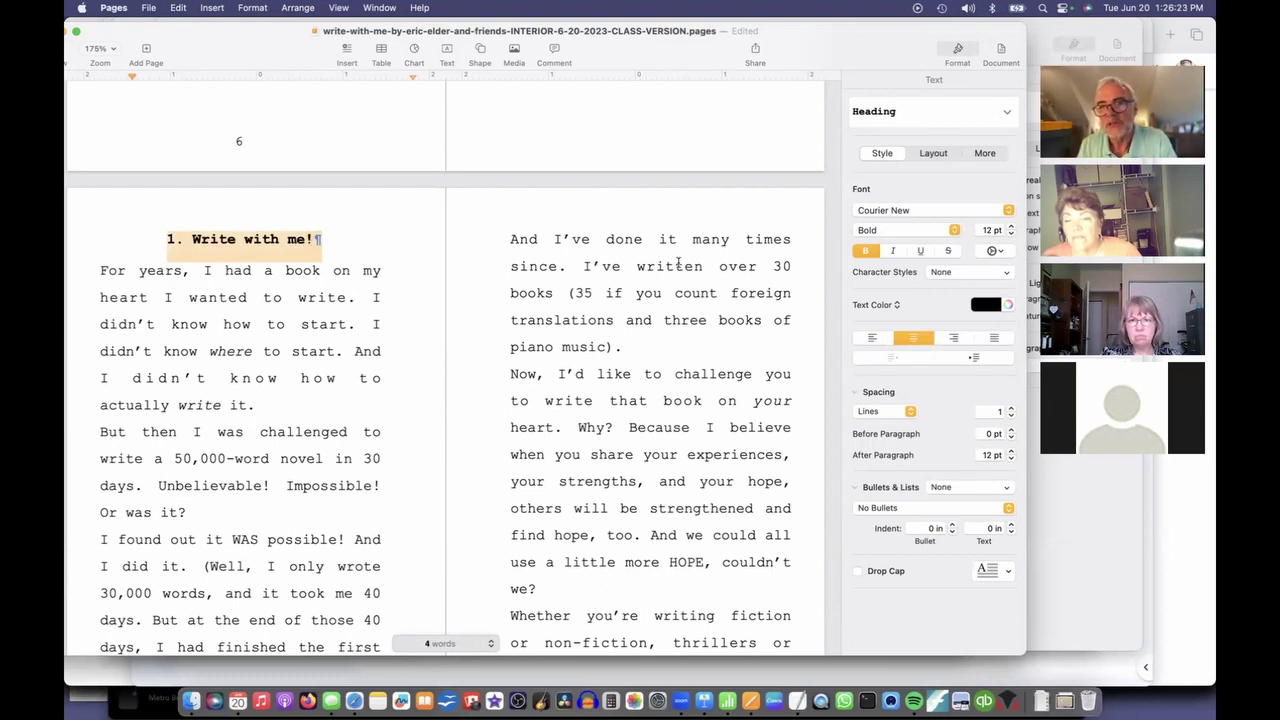
click(902, 212)
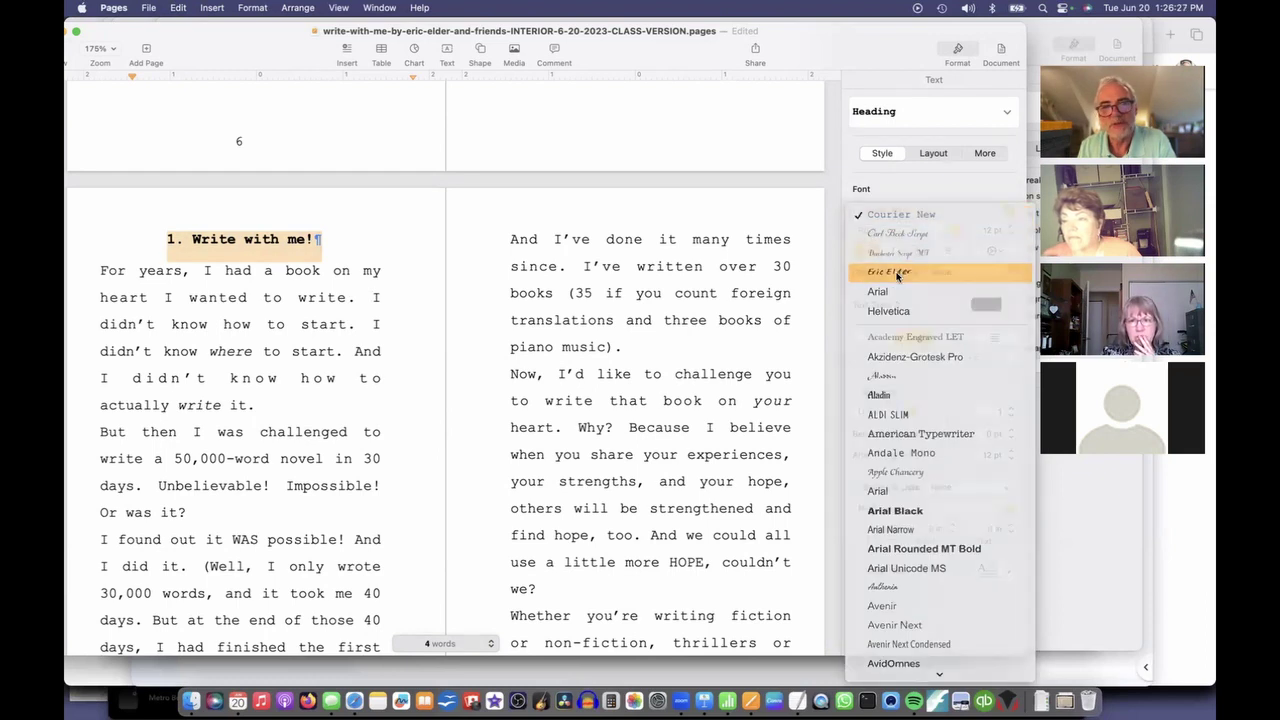
click(897, 274)
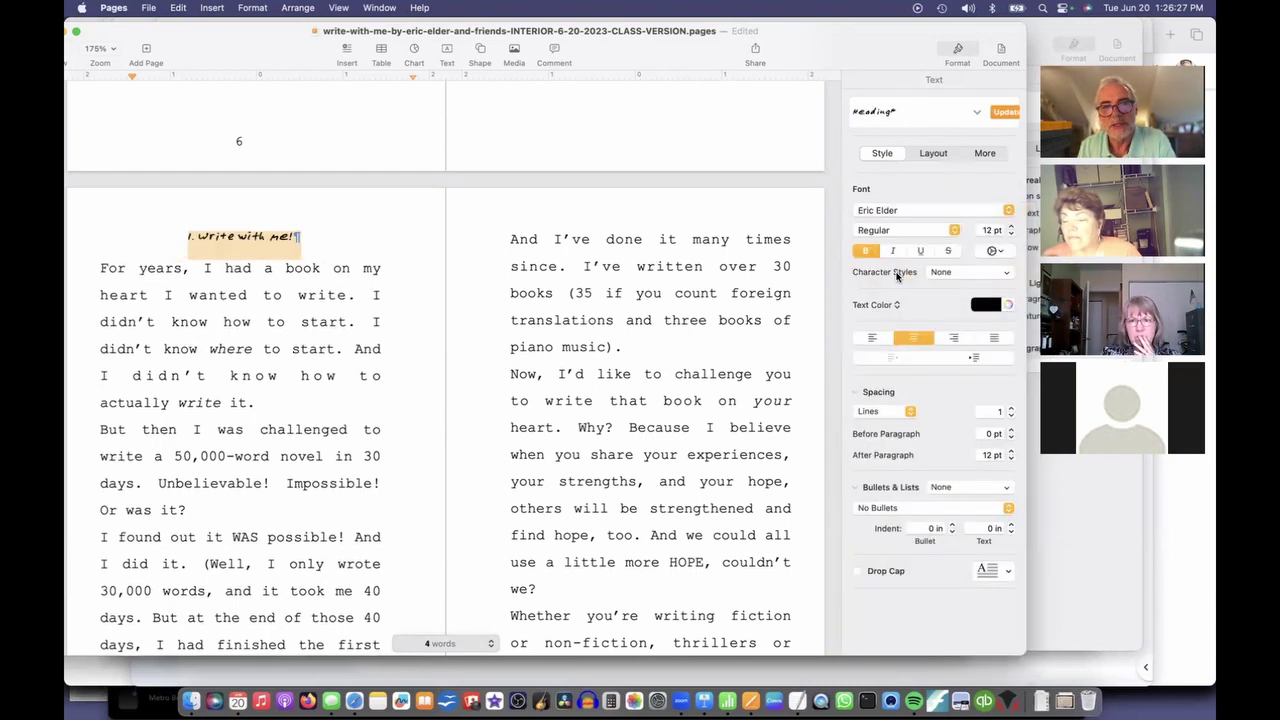
Increase the chapter 1 heading's font size to 24 pt.
click(1009, 227)
click(1009, 227)
click(1009, 227)
click(1009, 227)
click(1009, 227)
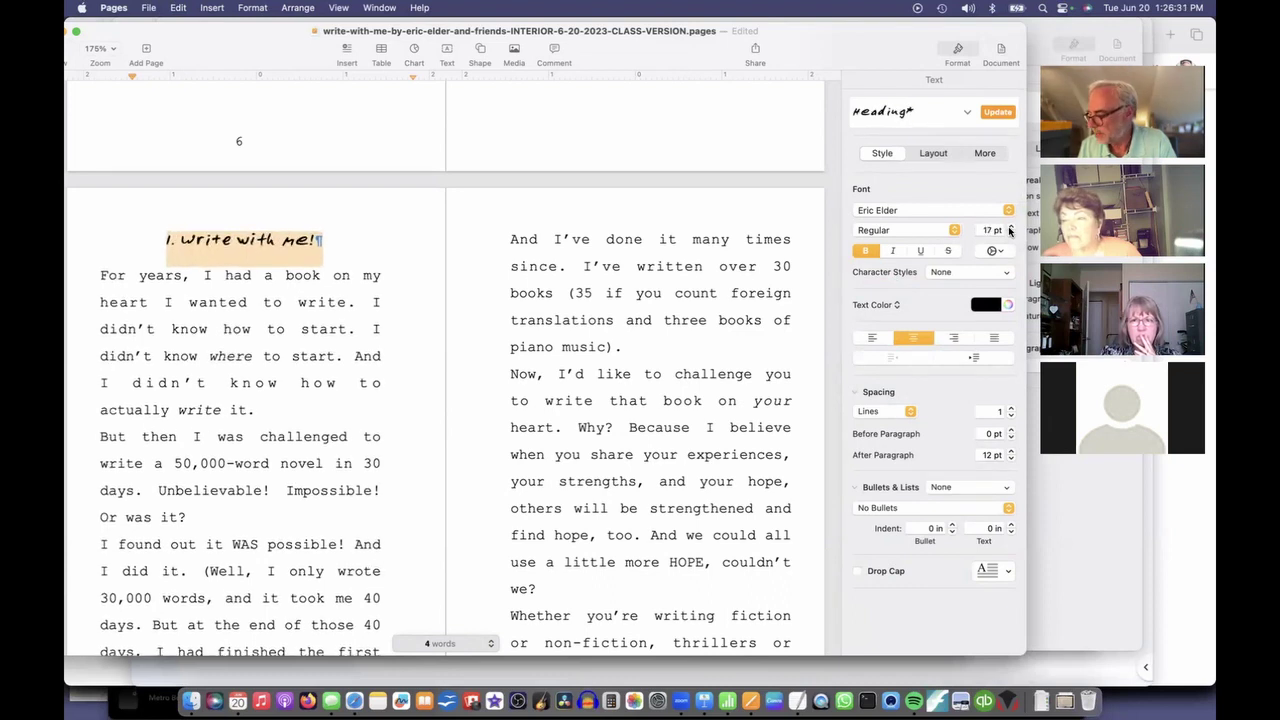
click(1010, 227)
click(1010, 227)
click(1010, 227)
click(1010, 227)
click(1010, 227)
click(1010, 227)
click(1010, 227)
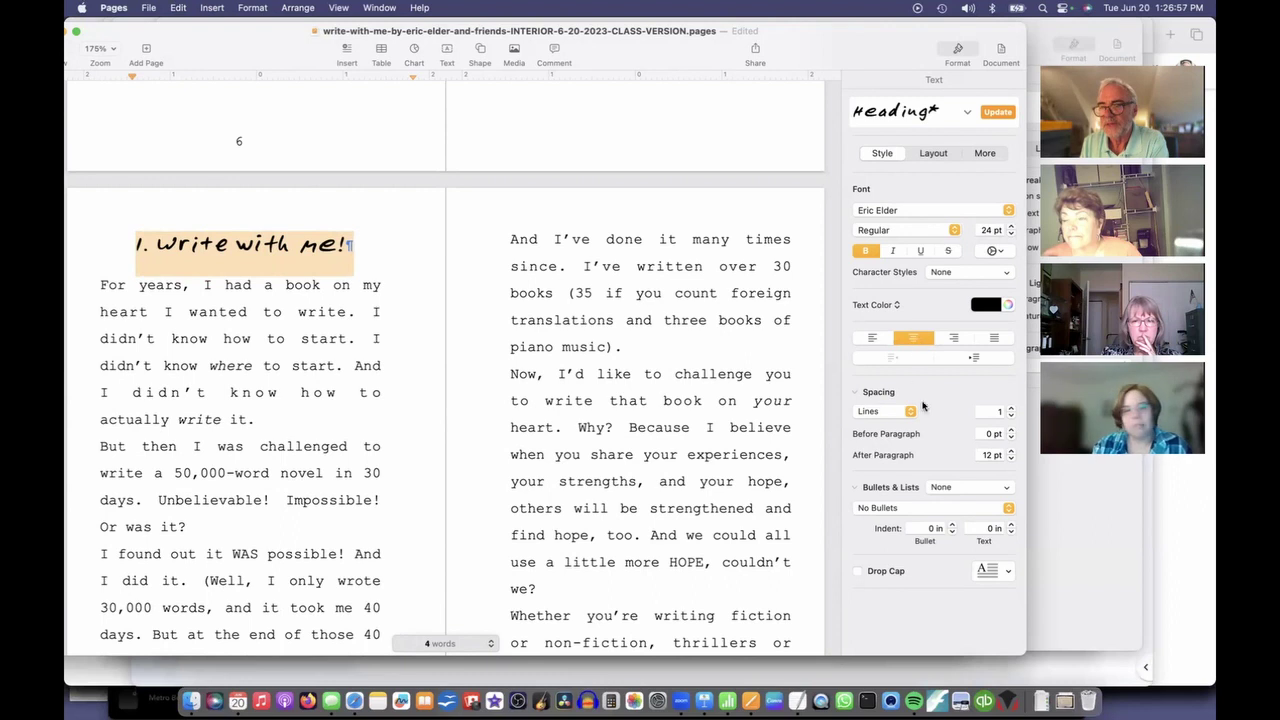
Increase the spacing after the chapter 1 heading to 24 pt.
click(1010, 451)
click(1010, 451)
click(1010, 451)
click(1010, 451)
click(1010, 451)
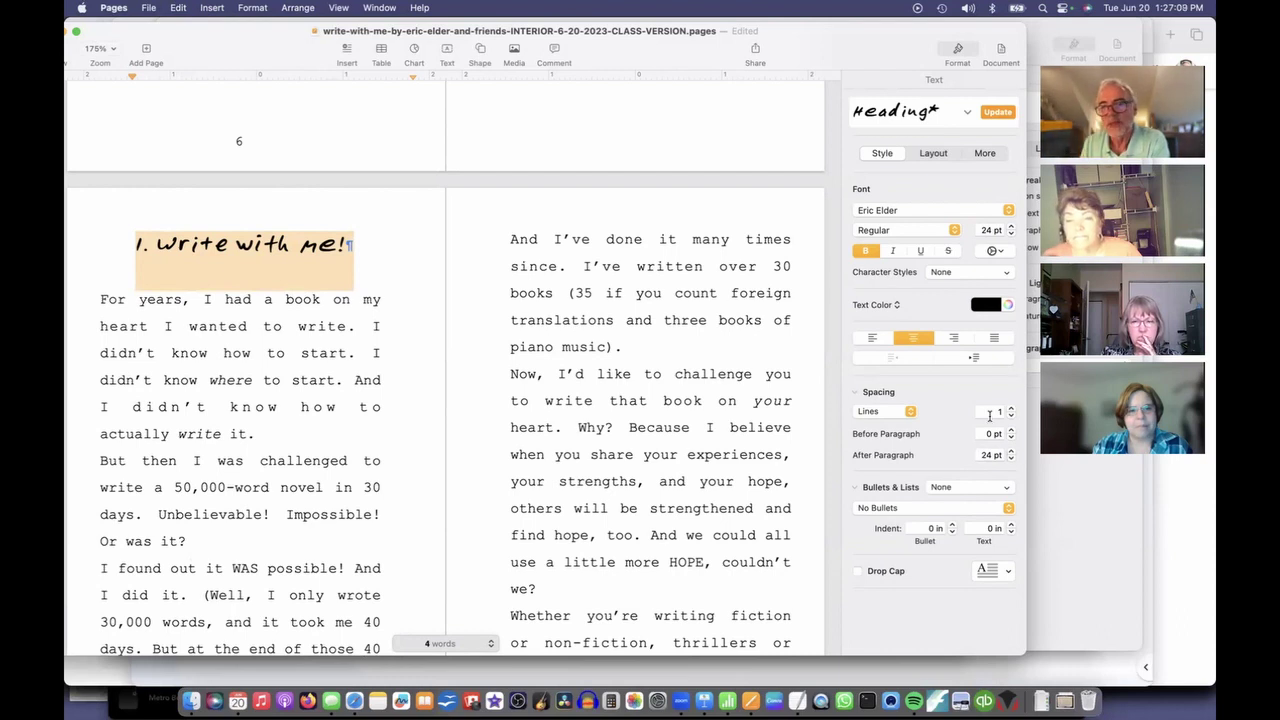
Check the chapter 2 heading and update the Heading paragraph style with the chapter 1 heading's formatting.
click(933, 155)
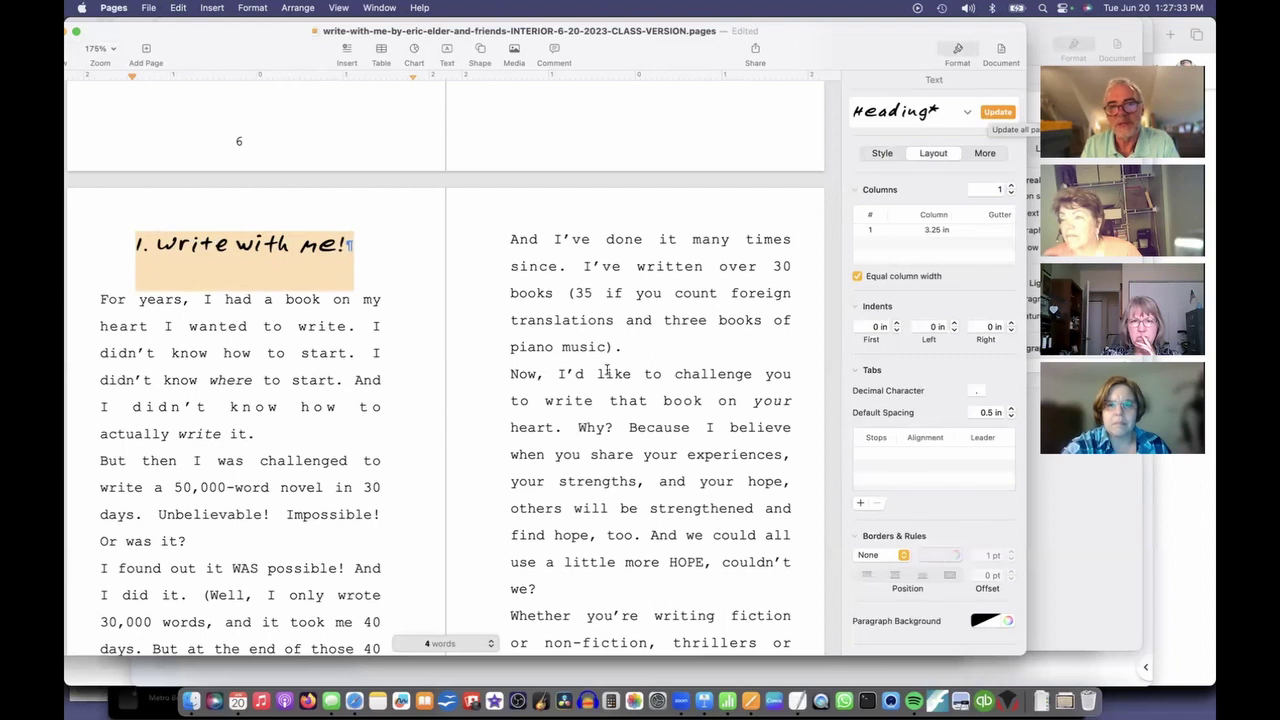
scroll(605, 376, down, 10)
scroll(605, 376, down, 20)
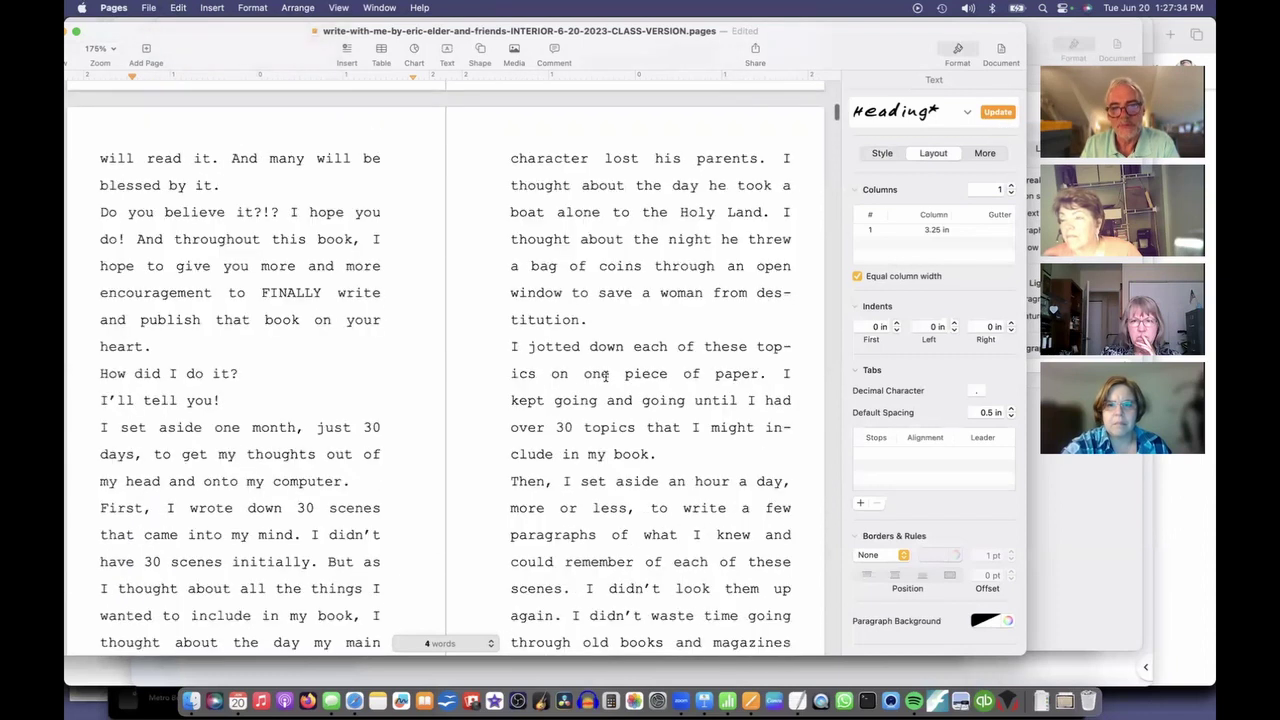
scroll(605, 376, down, 7)
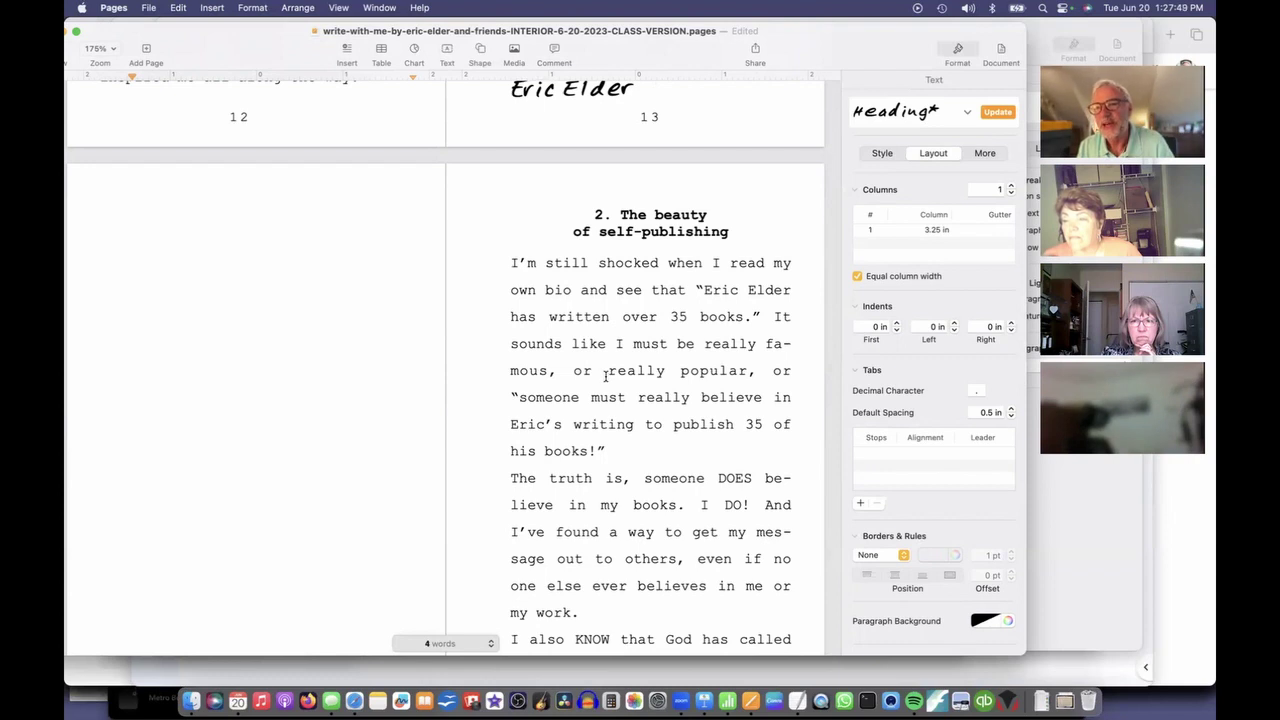
click(996, 117)
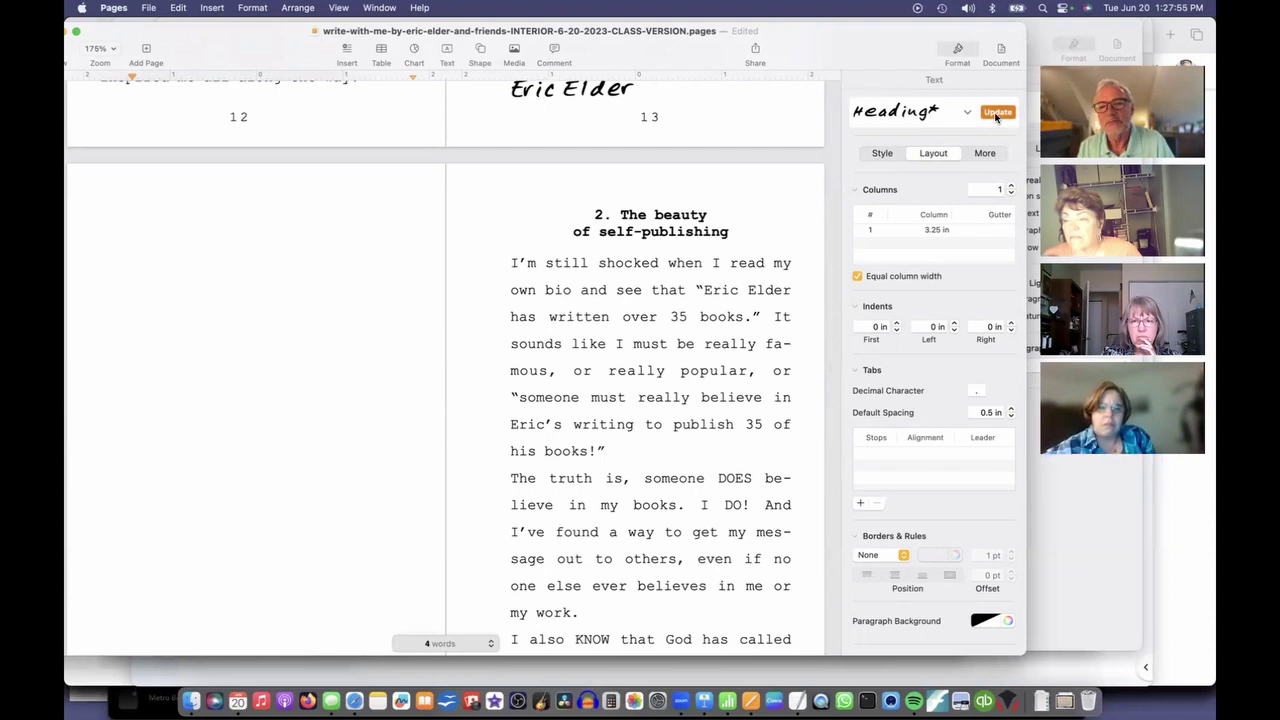
Check how the updated Heading style looks on the chapter 2 heading and its opening page.
scroll(674, 352, down, 5)
scroll(674, 352, down, 10)
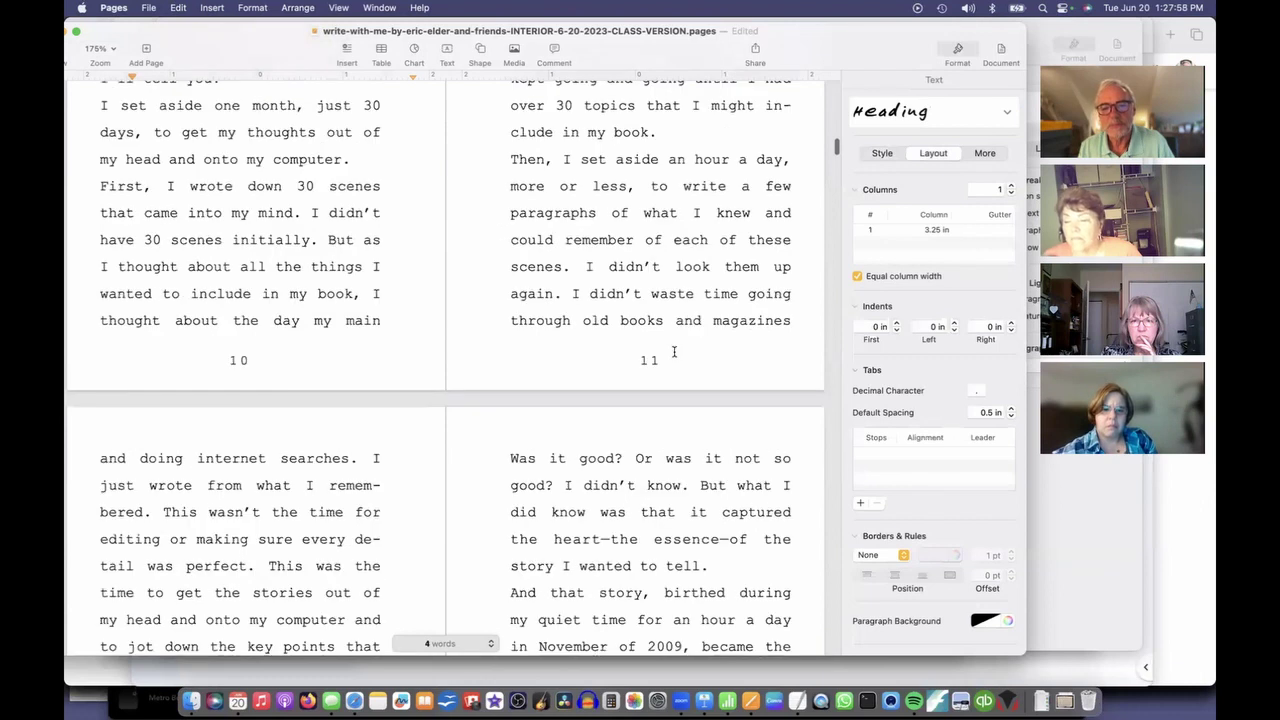
scroll(674, 352, down, 5)
scroll(632, 297, down, 4)
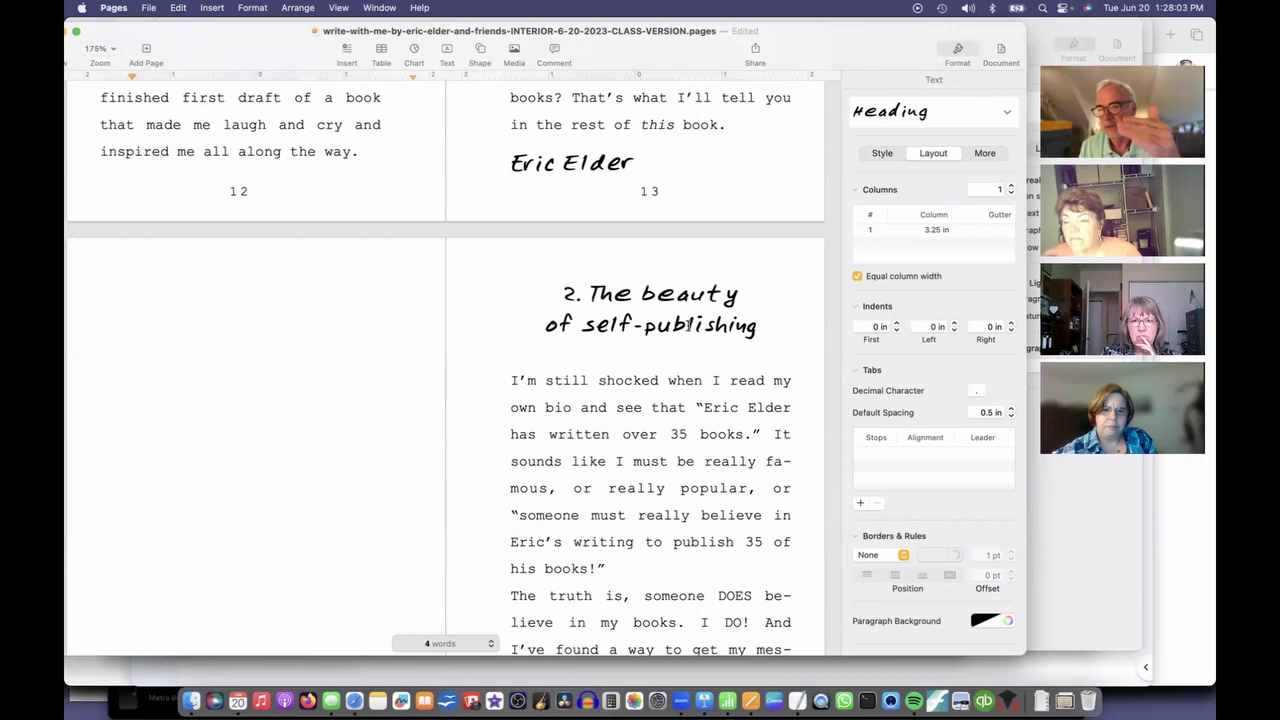
scroll(688, 325, down, 5)
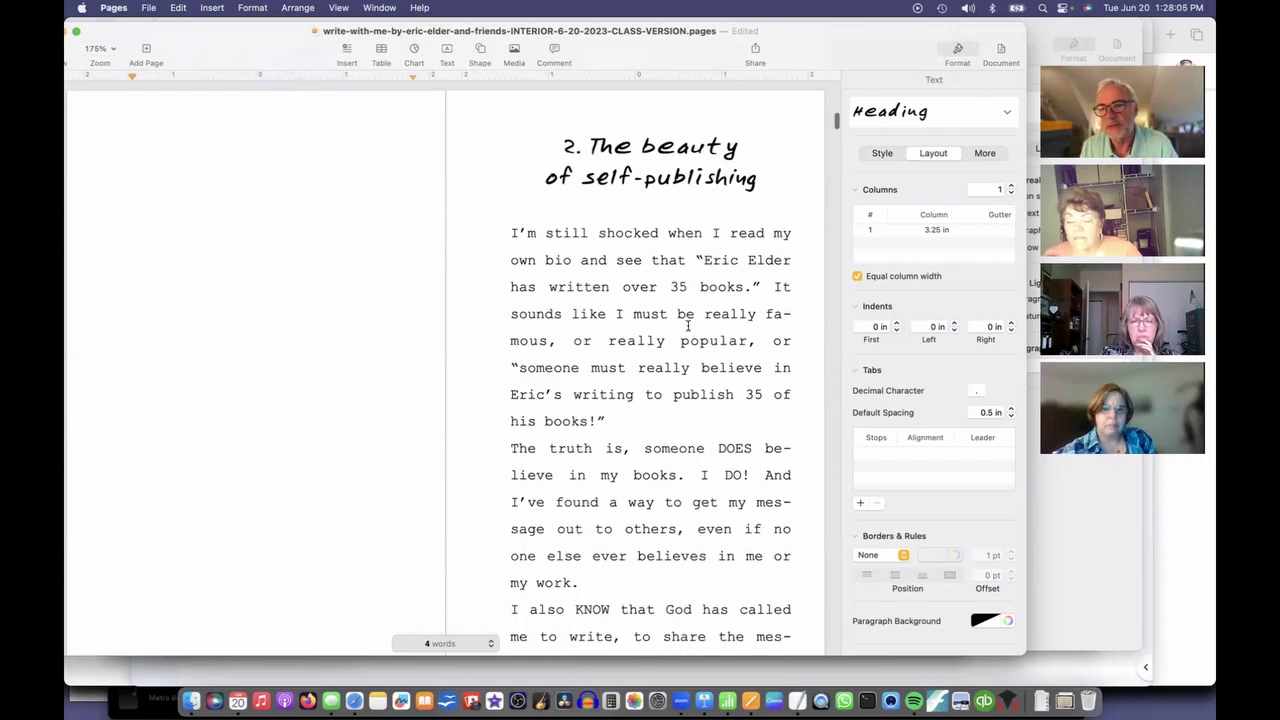
click(677, 180)
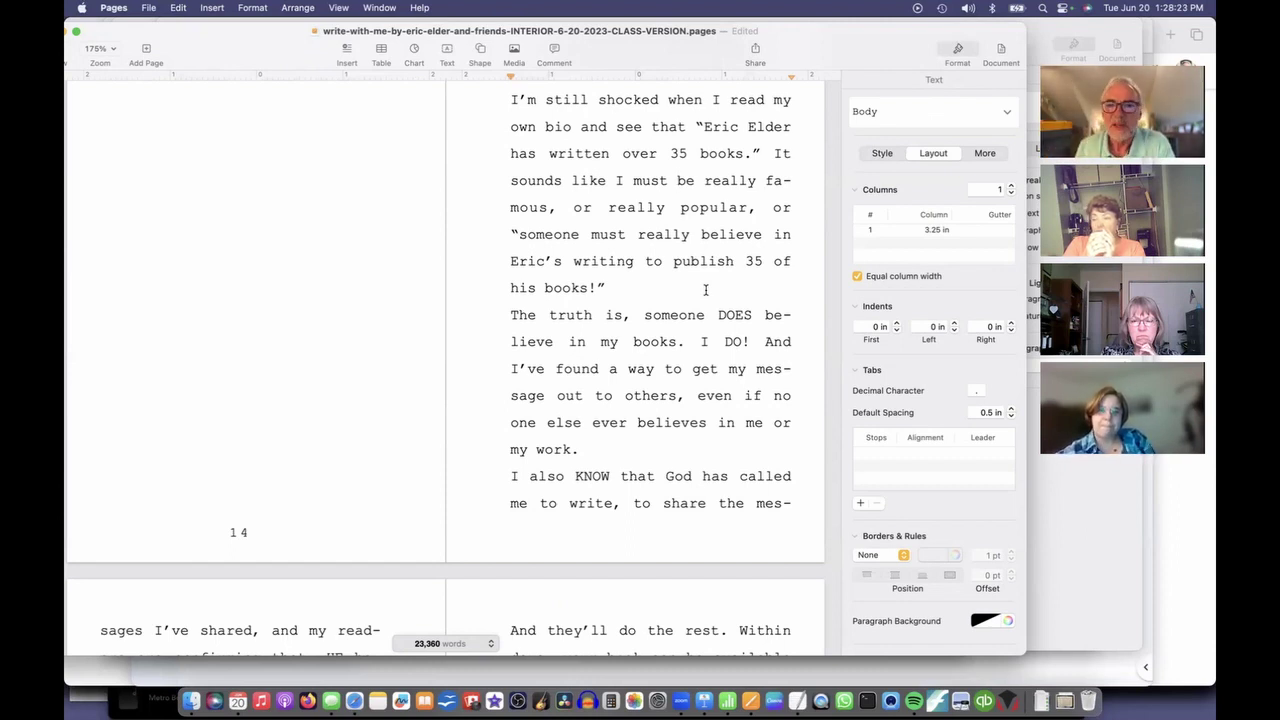
Change the font of chapter 2's opening body paragraph to Garamond.
scroll(704, 282, up, 3)
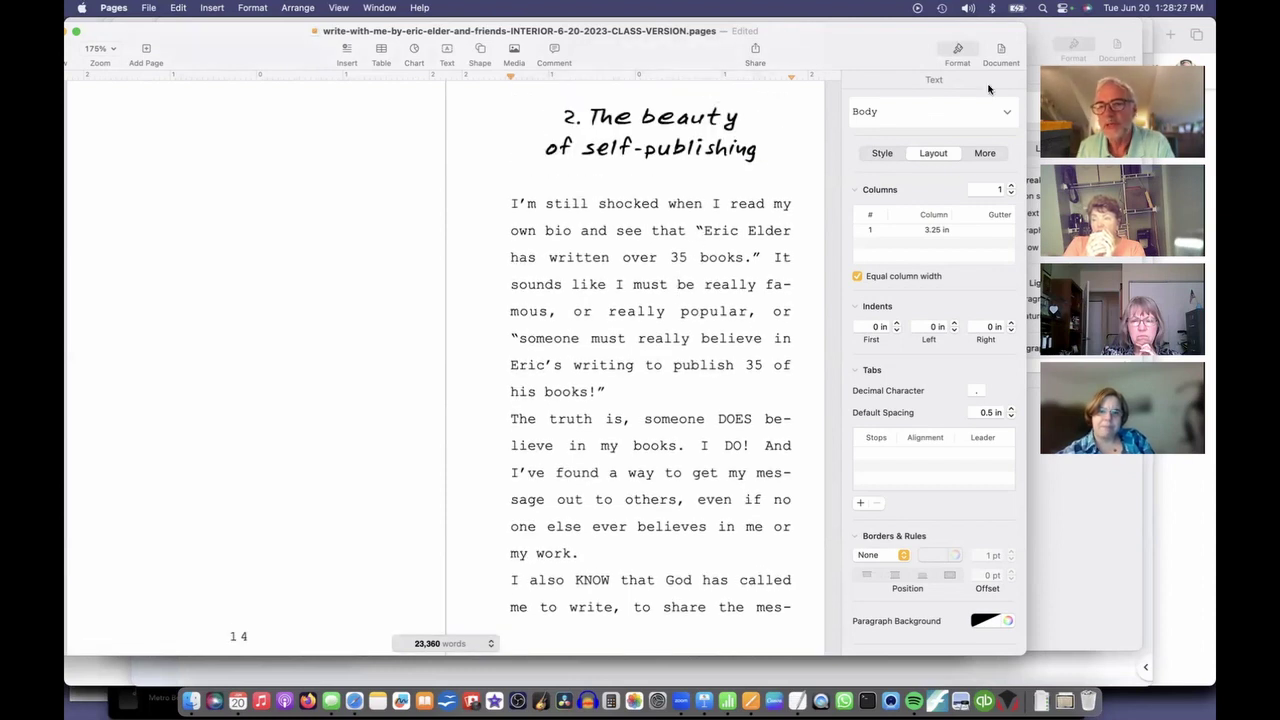
triple_click(670, 242)
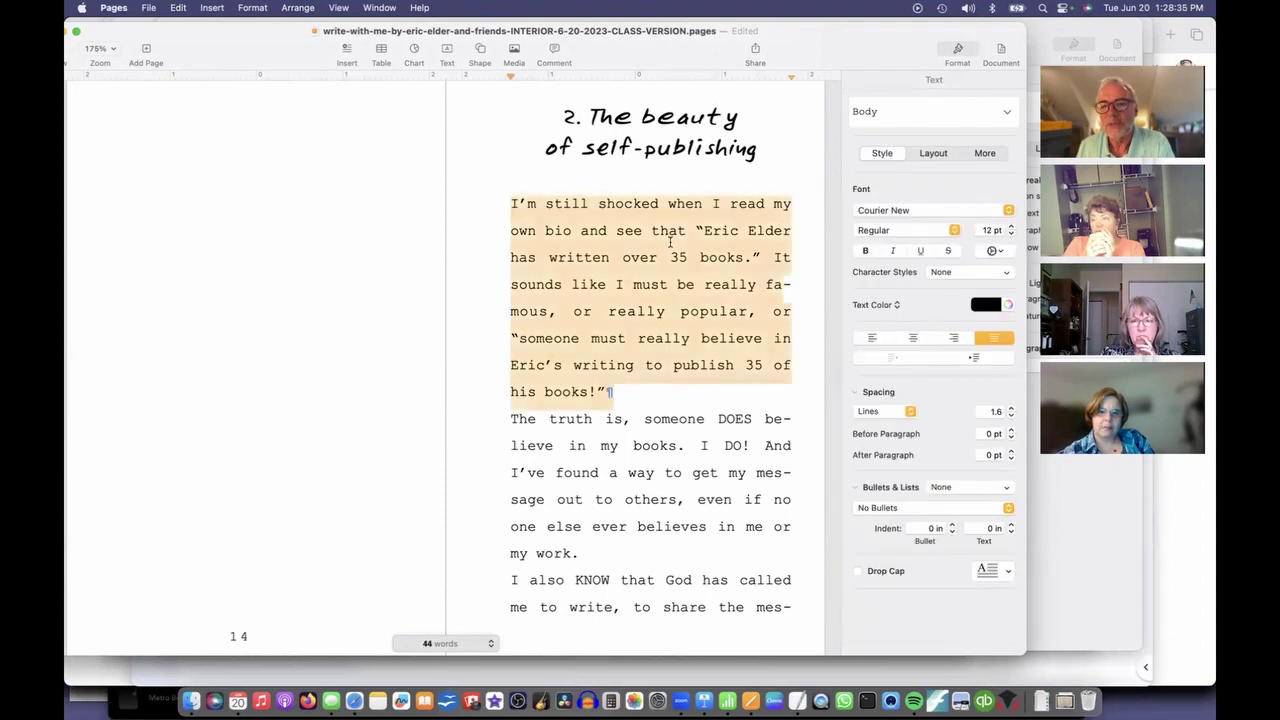
click(882, 211)
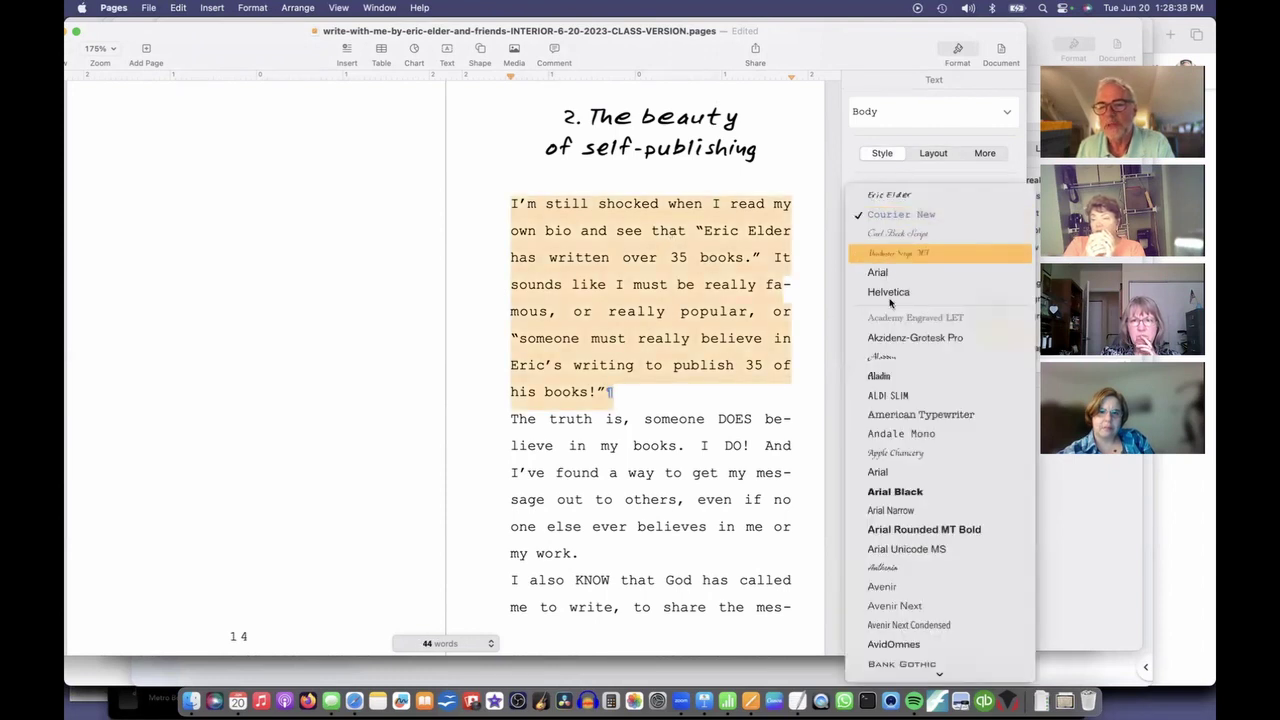
click(893, 657)
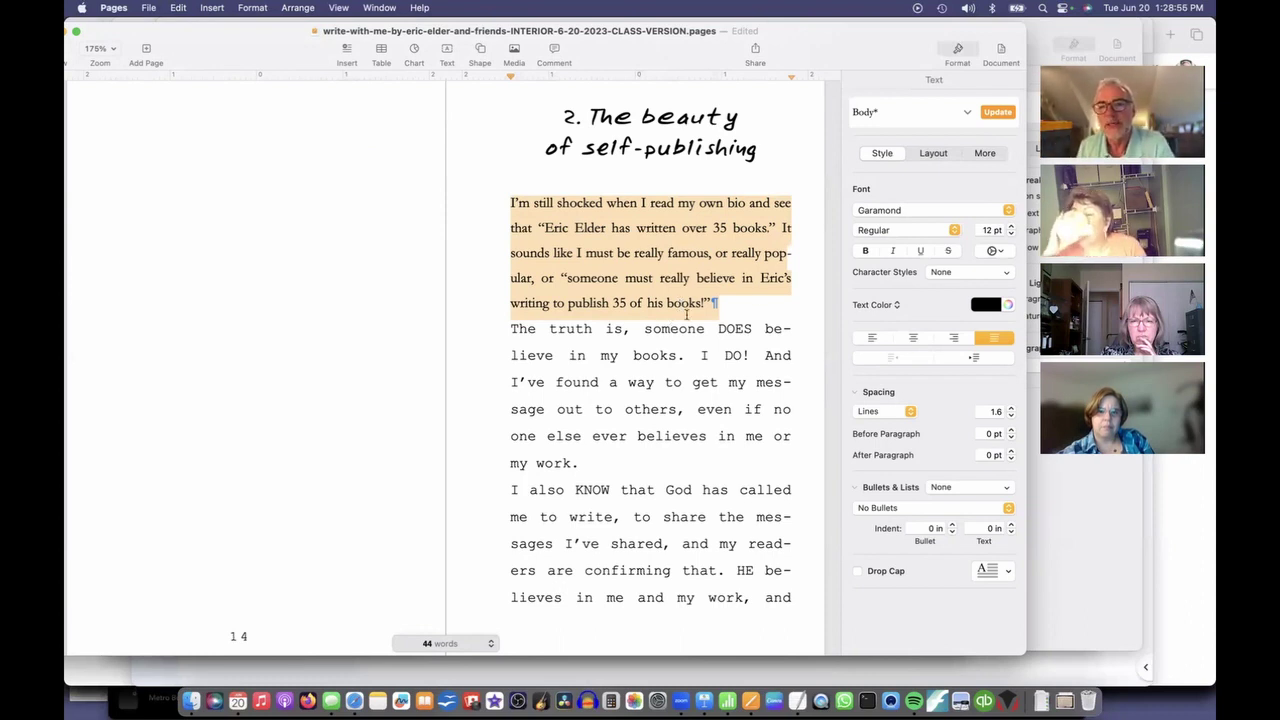
Reduce the line spacing of chapter 2's opening paragraph to 1.1 lines.
click(1009, 416)
click(1009, 416)
click(1009, 416)
click(1009, 416)
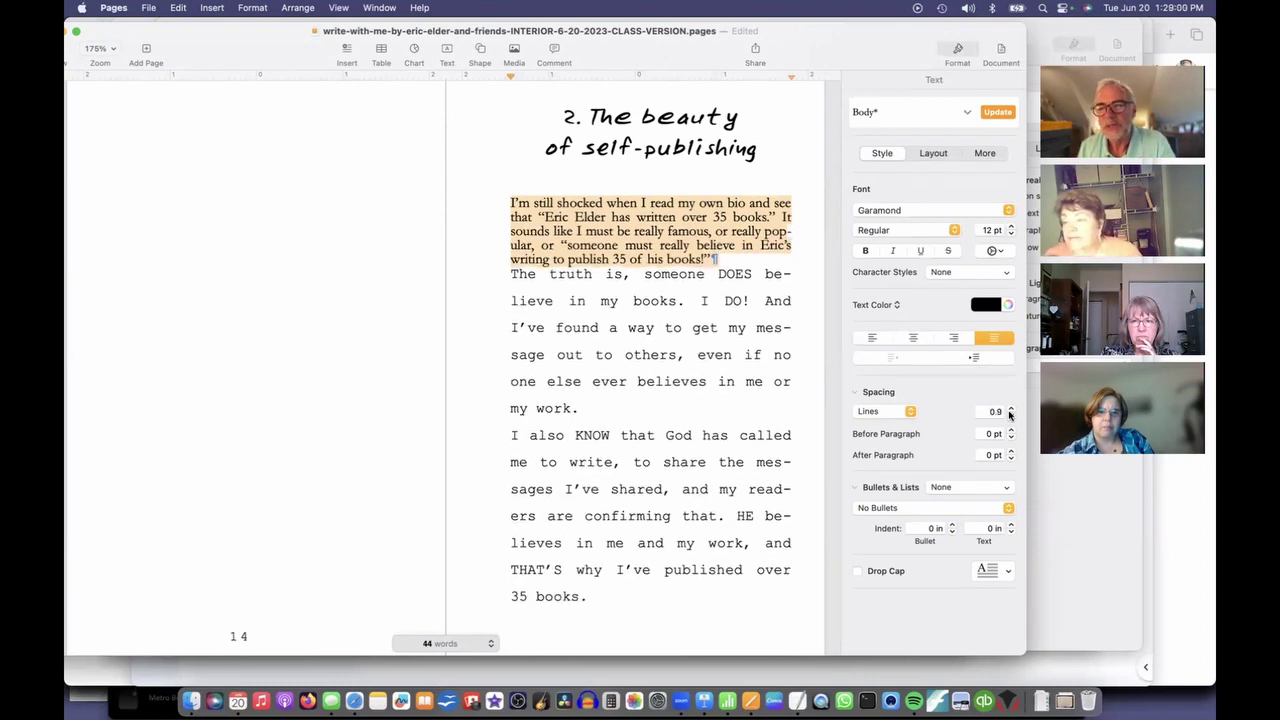
click(1010, 409)
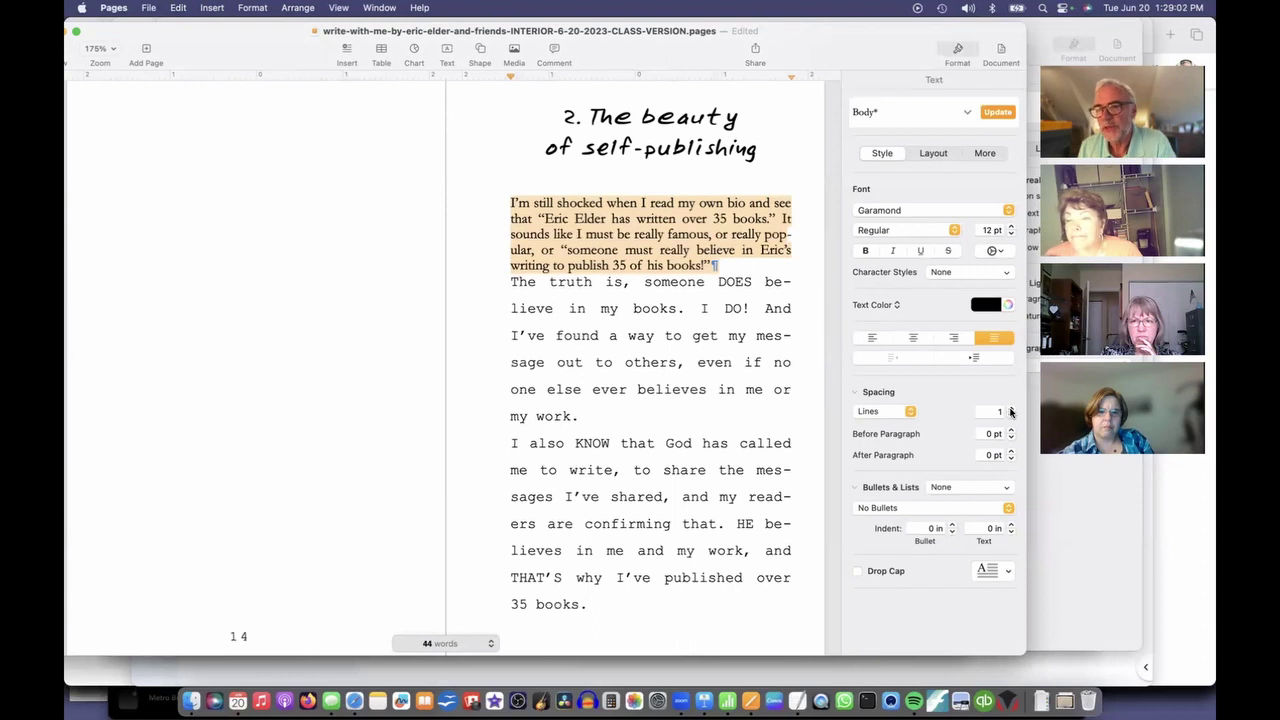
click(1010, 409)
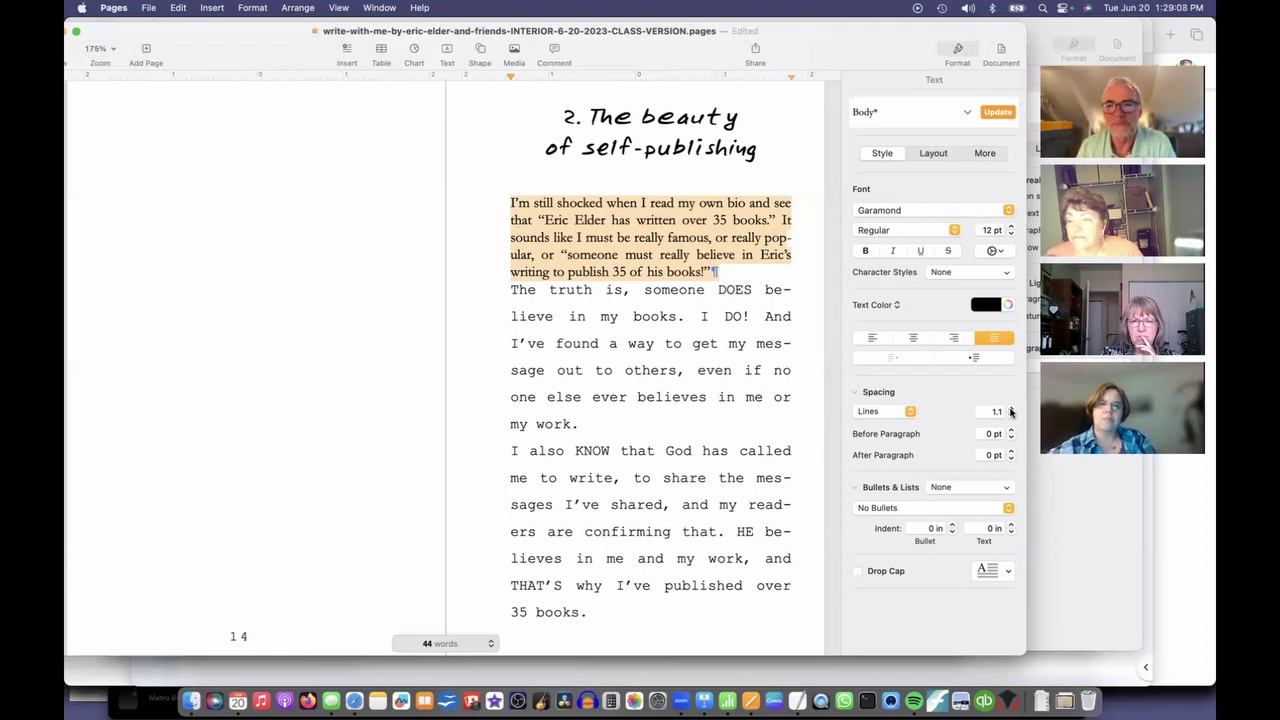
Set the first-line indent of chapter 2's opening paragraph to 0.13 in.
click(933, 153)
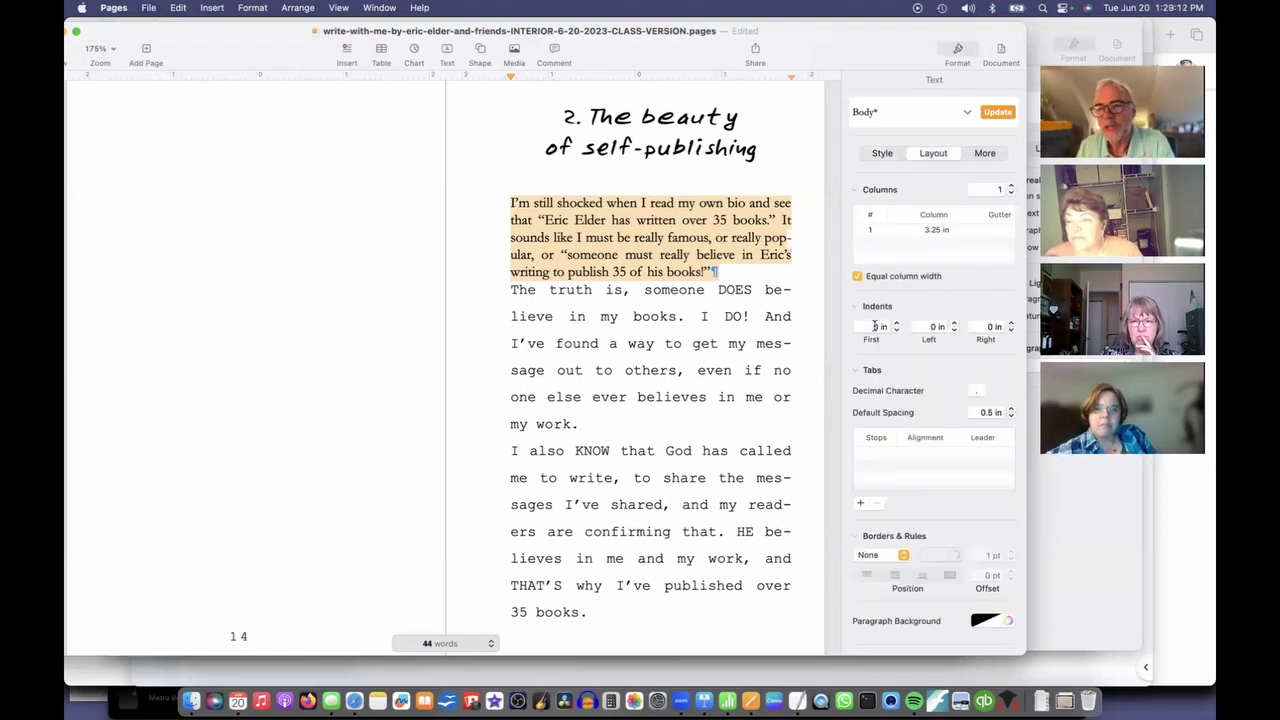
click(874, 326)
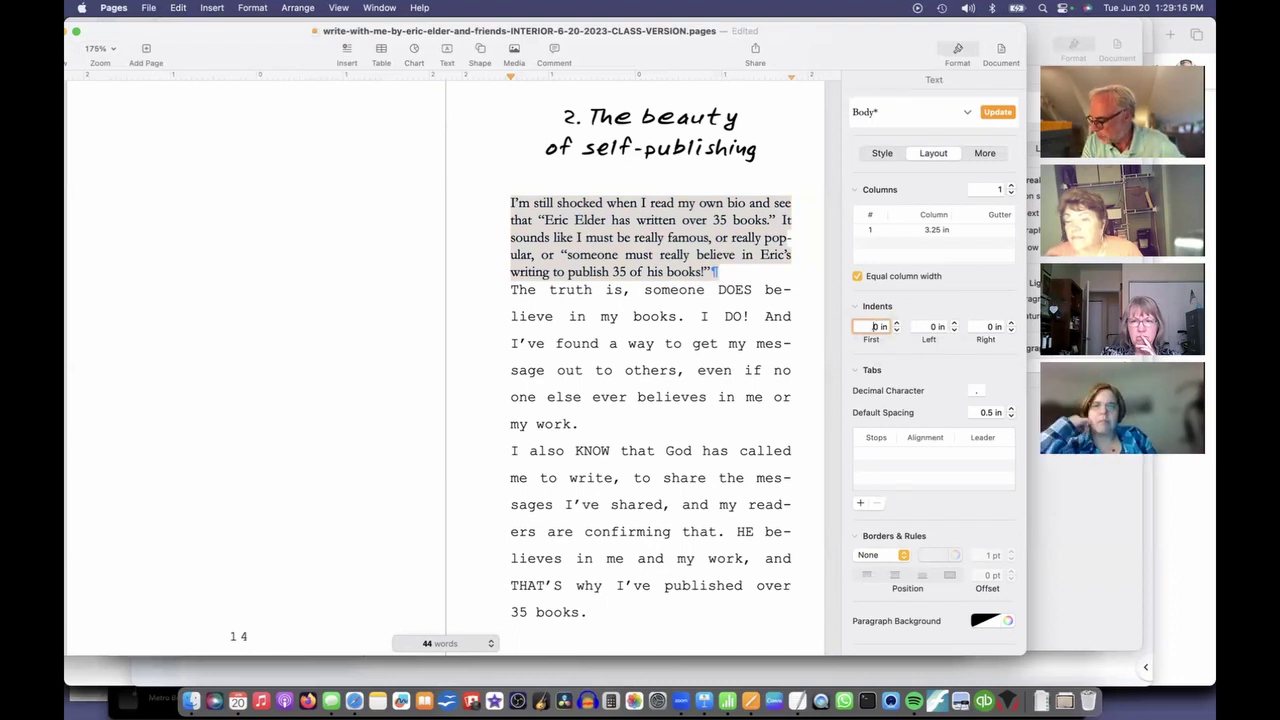
text(.13)
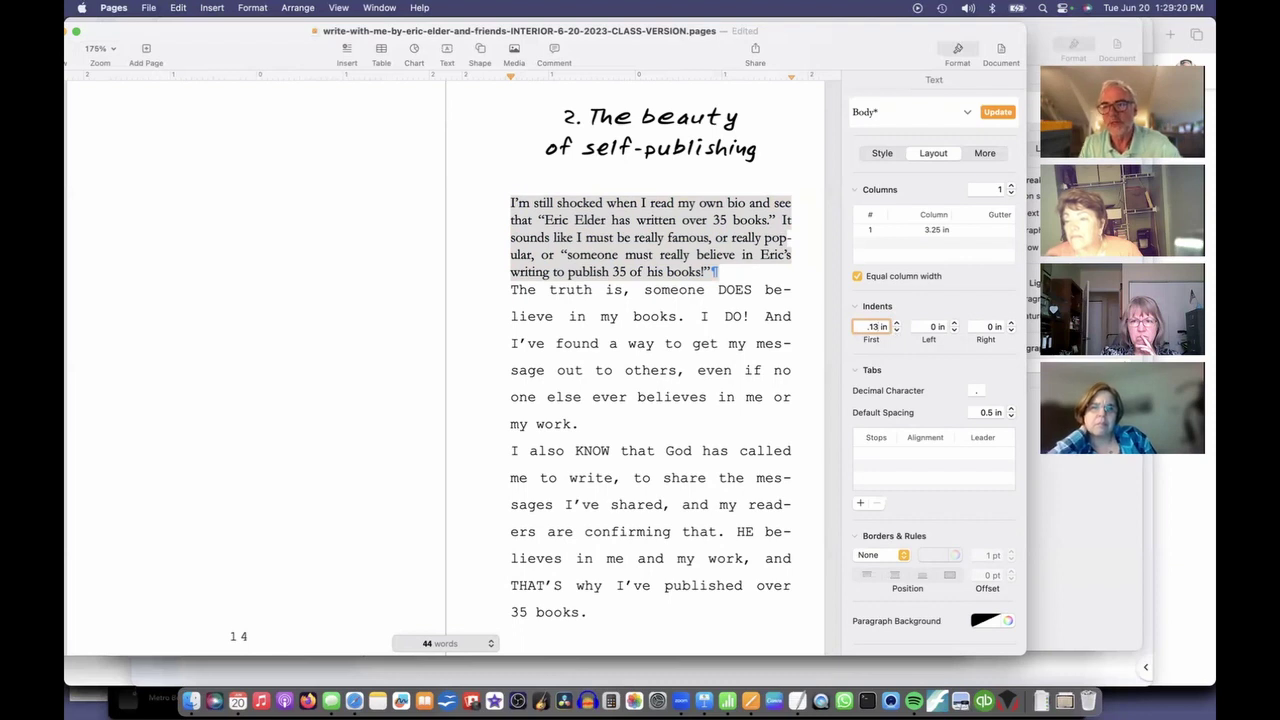
click(930, 326)
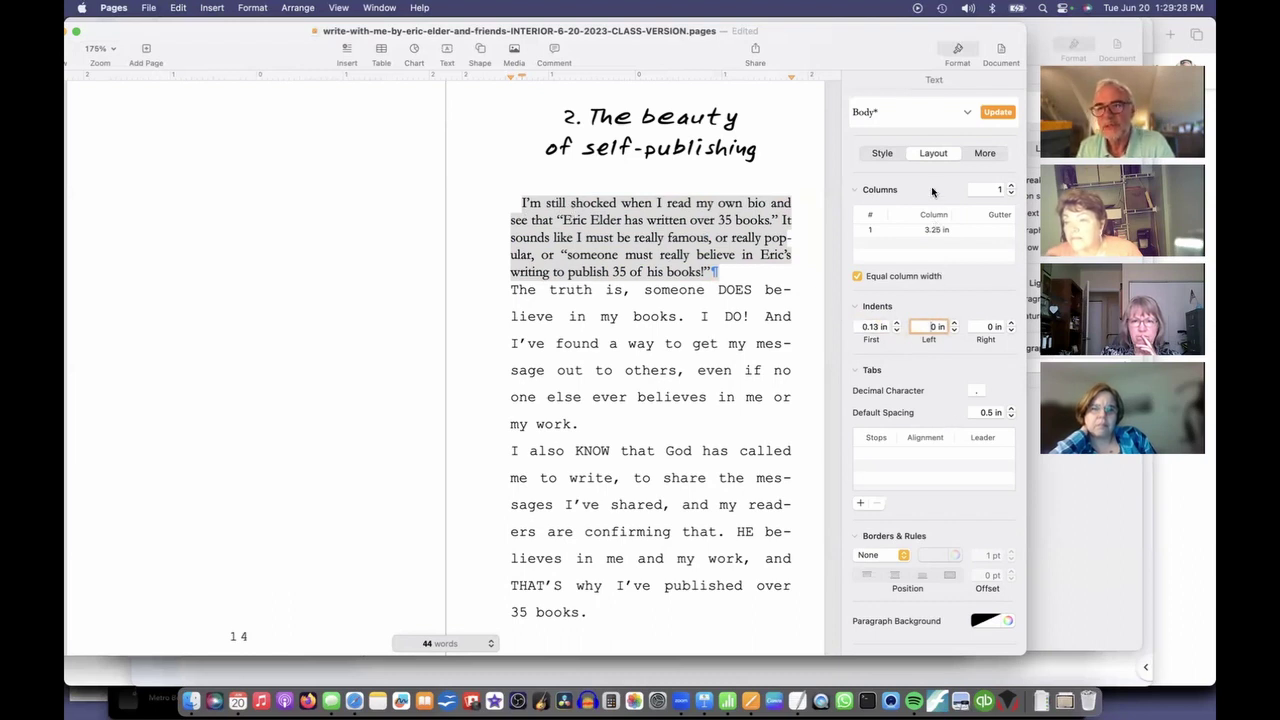
Try right, left and centered alignment on the opening paragraph, and return it to justified.
click(882, 153)
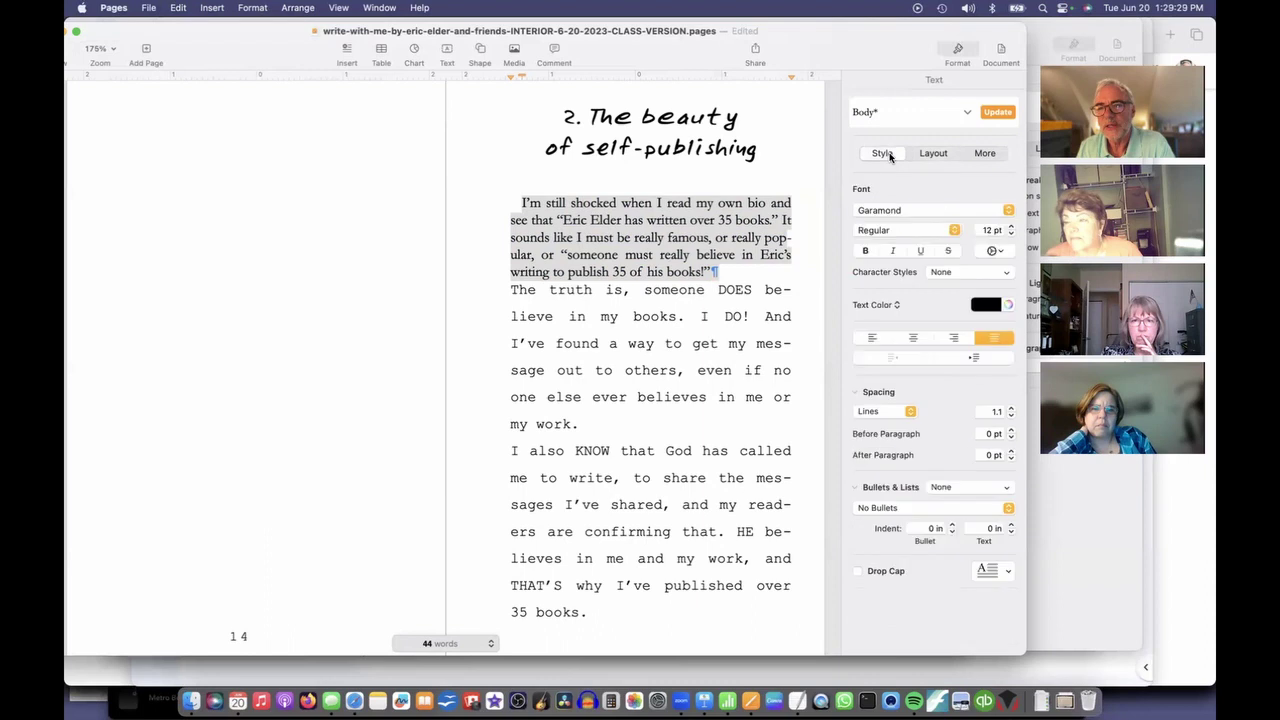
click(952, 341)
click(881, 341)
click(912, 341)
click(994, 340)
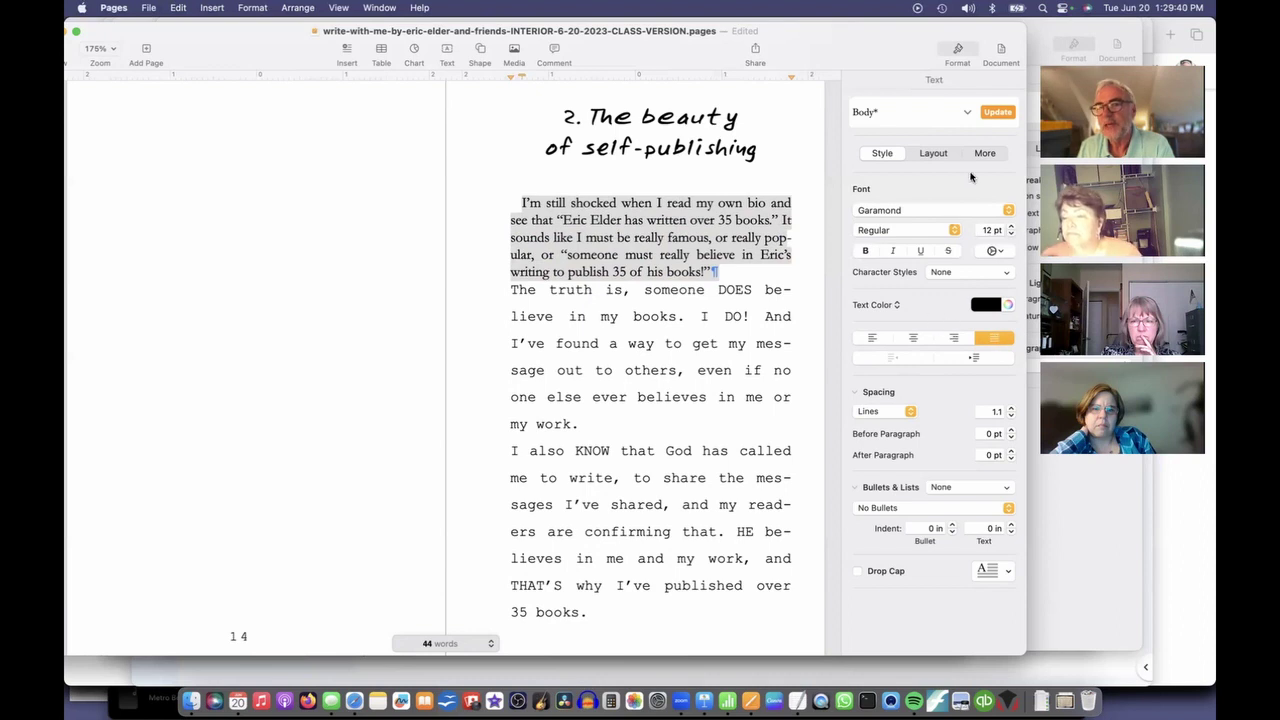
Update the Body paragraph style with the opening paragraph's formatting and review the following pages.
click(997, 113)
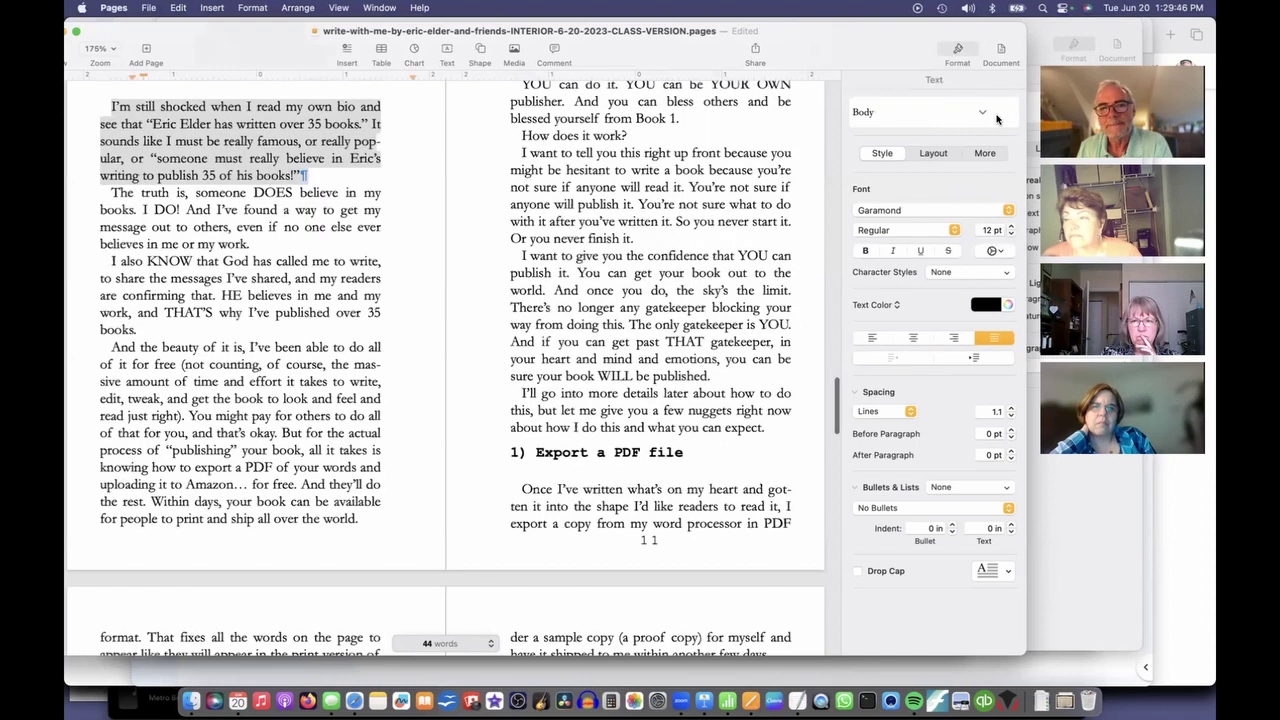
scroll(374, 340, up, 1)
scroll(374, 340, down, 5)
scroll(374, 340, down, 7)
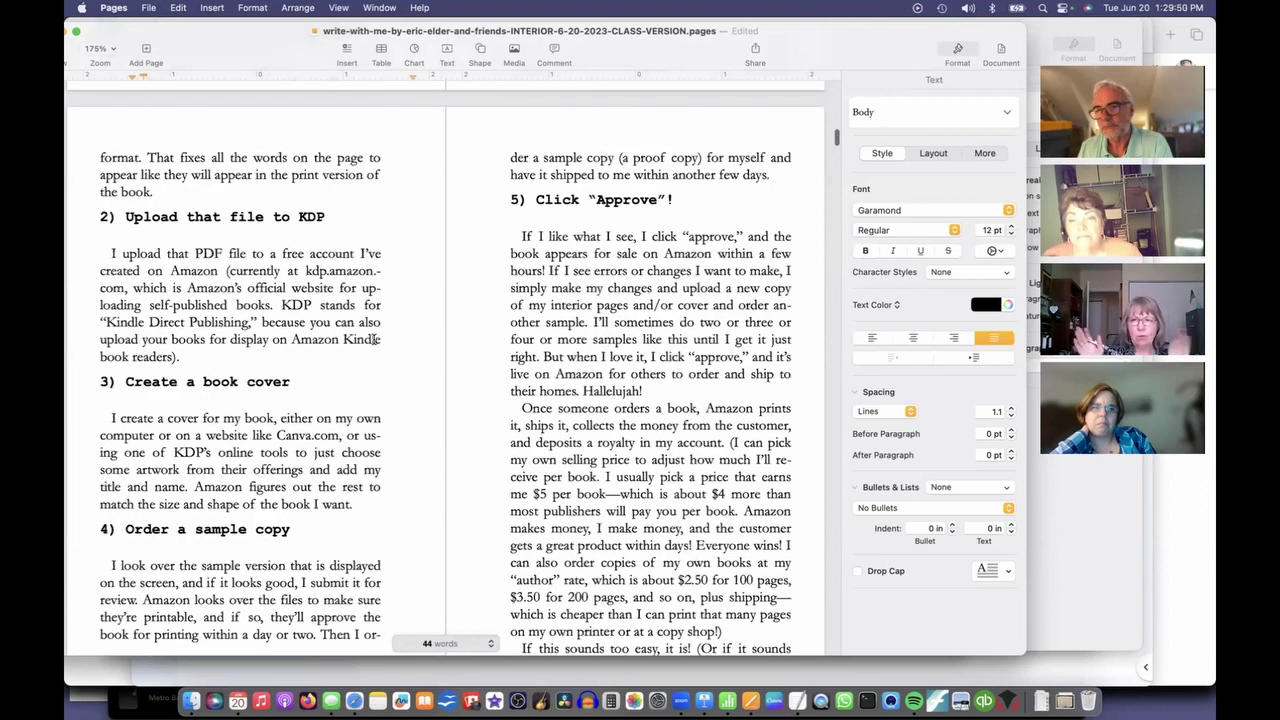
scroll(374, 340, down, 1)
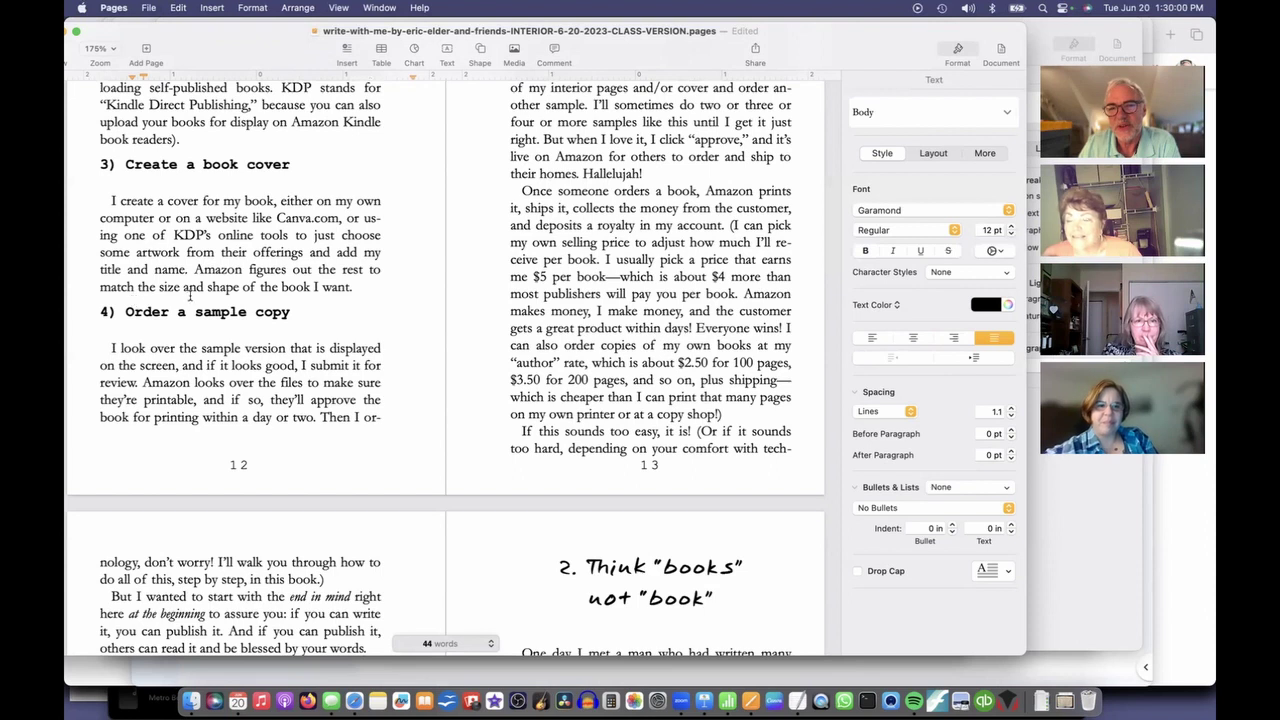
Change the paragraph under "3) Create a book cover" to Times New Roman at 11 pt.
click(330, 252)
triple_click(330, 252)
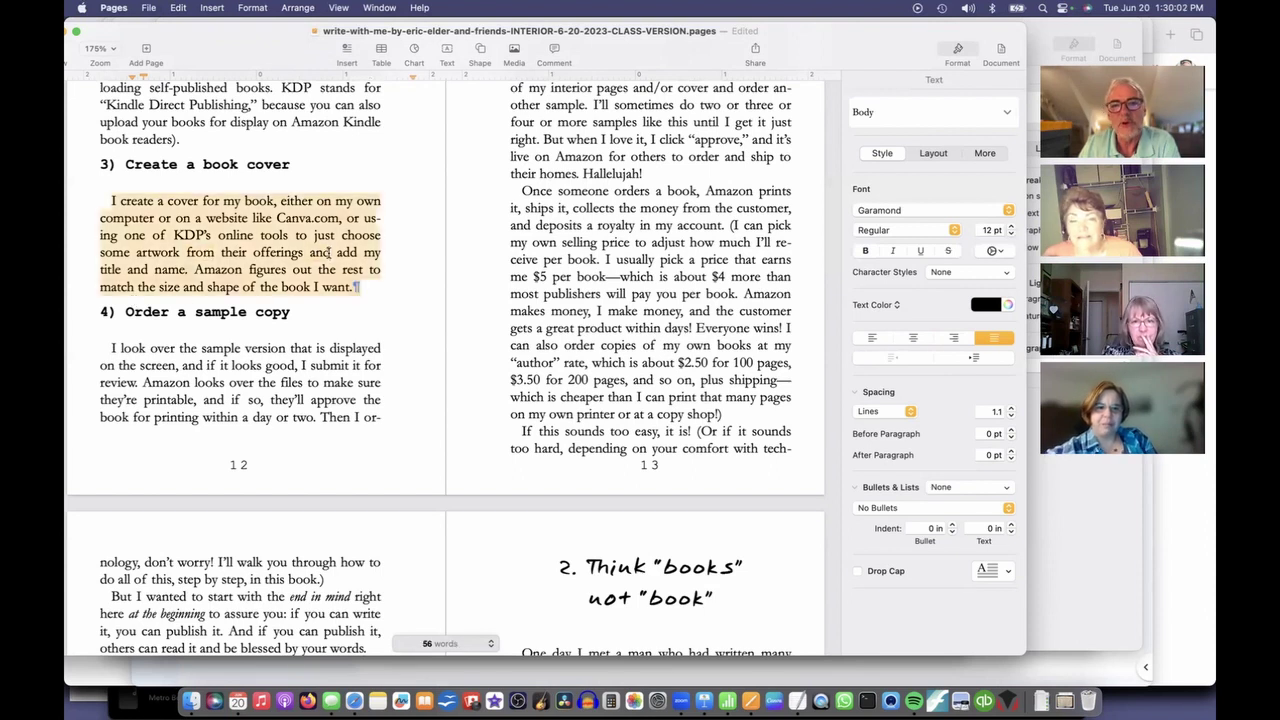
click(950, 210)
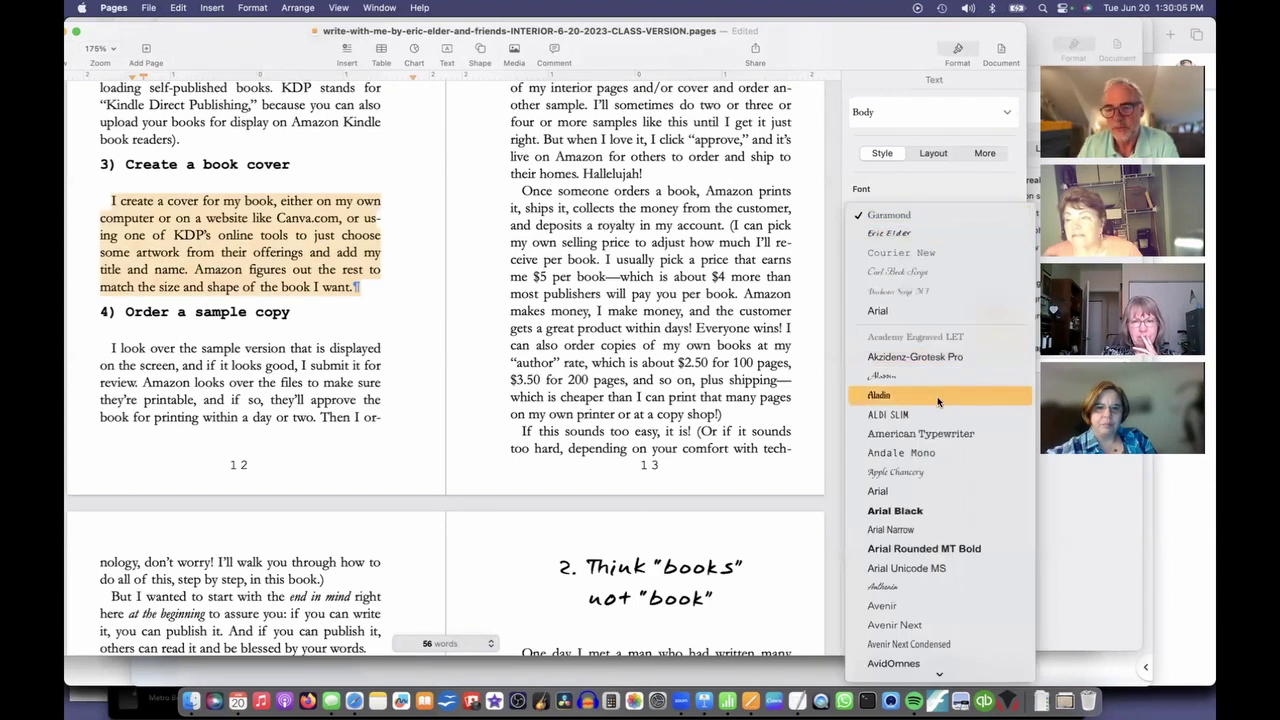
scroll(937, 400, down, 15)
click(931, 657)
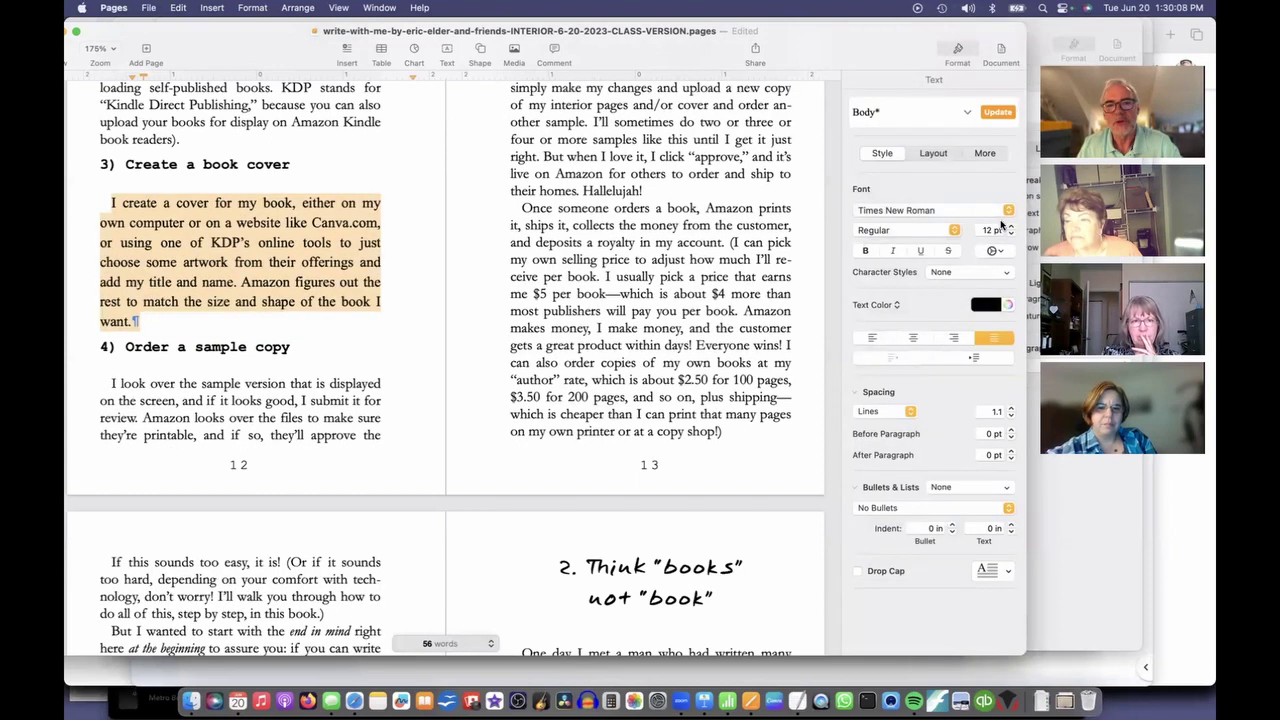
click(1011, 236)
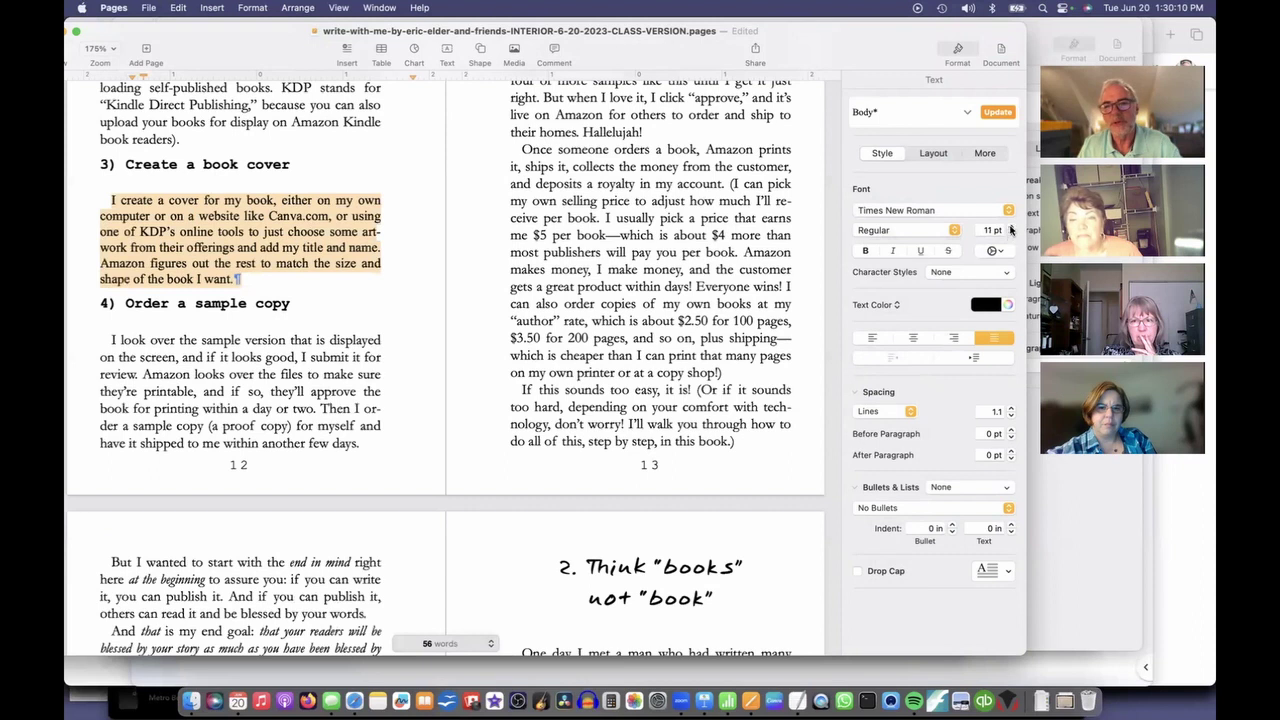
Increase the Times New Roman paragraph's font size to 13 pt and update the Body style with it.
click(1011, 226)
click(1011, 226)
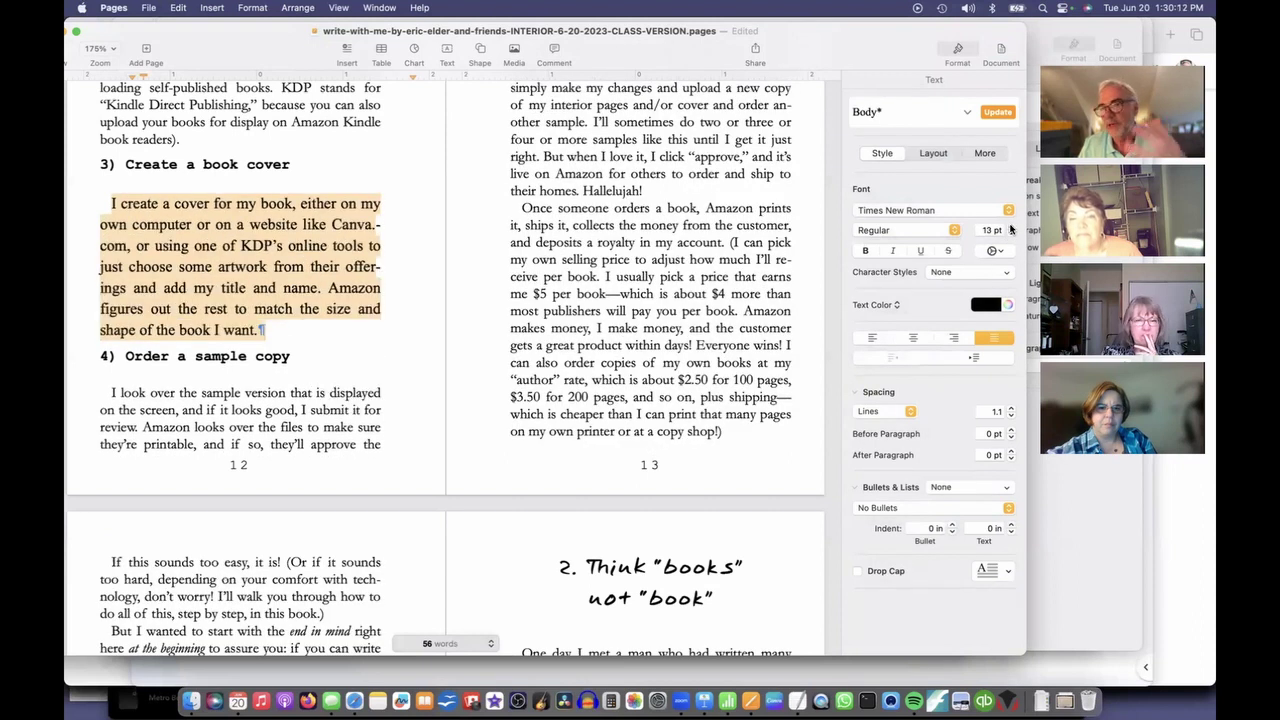
click(996, 113)
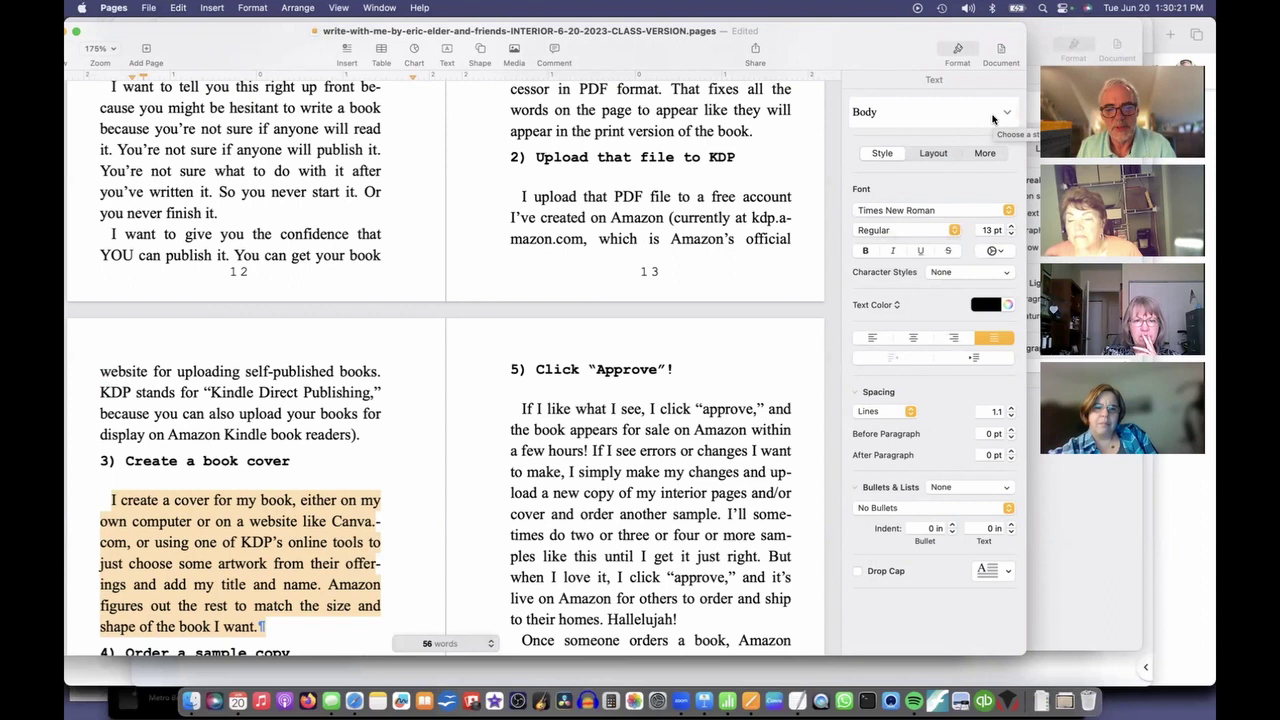
Undo the Body style update and the last two font size increases.
key(super+z)
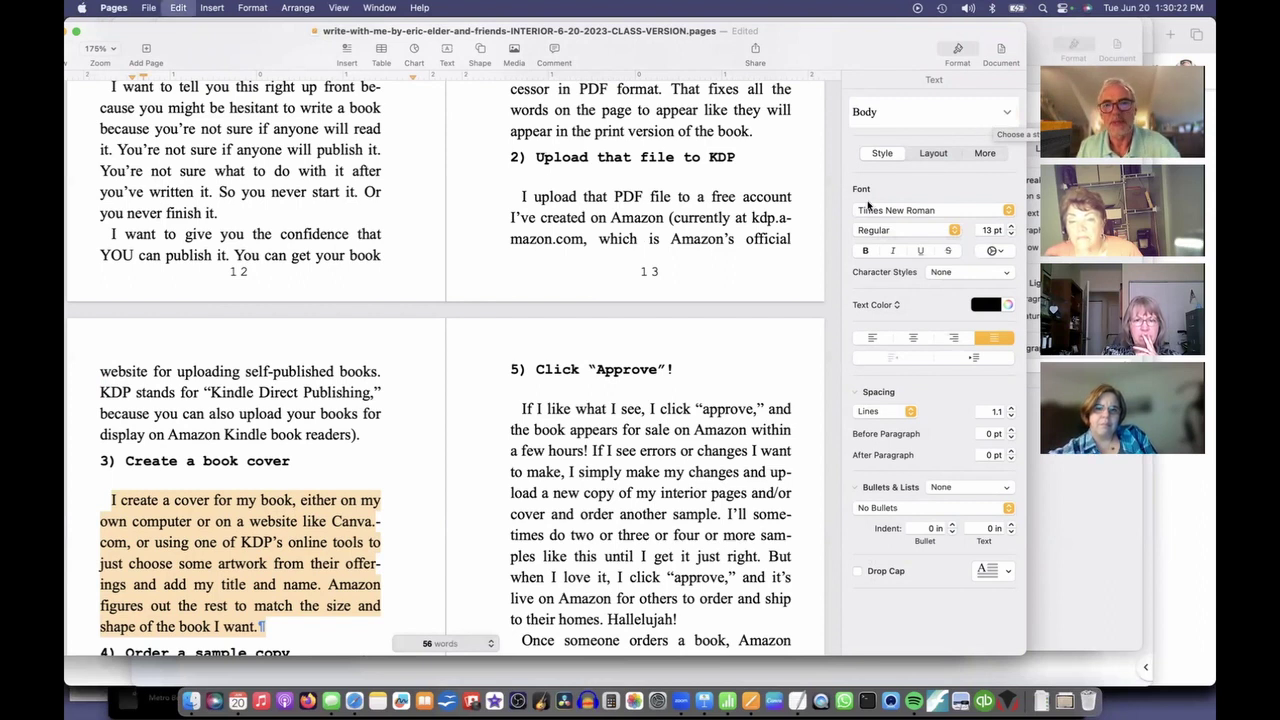
key(super+z)
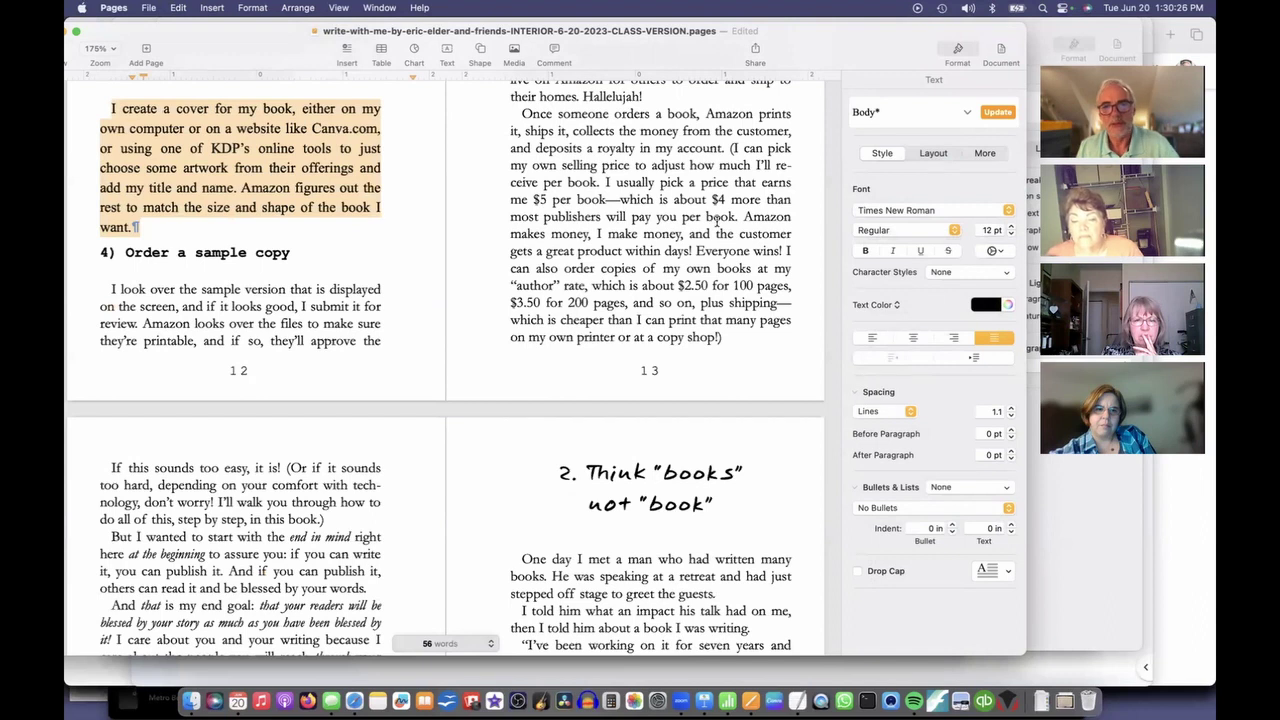
key(super+z)
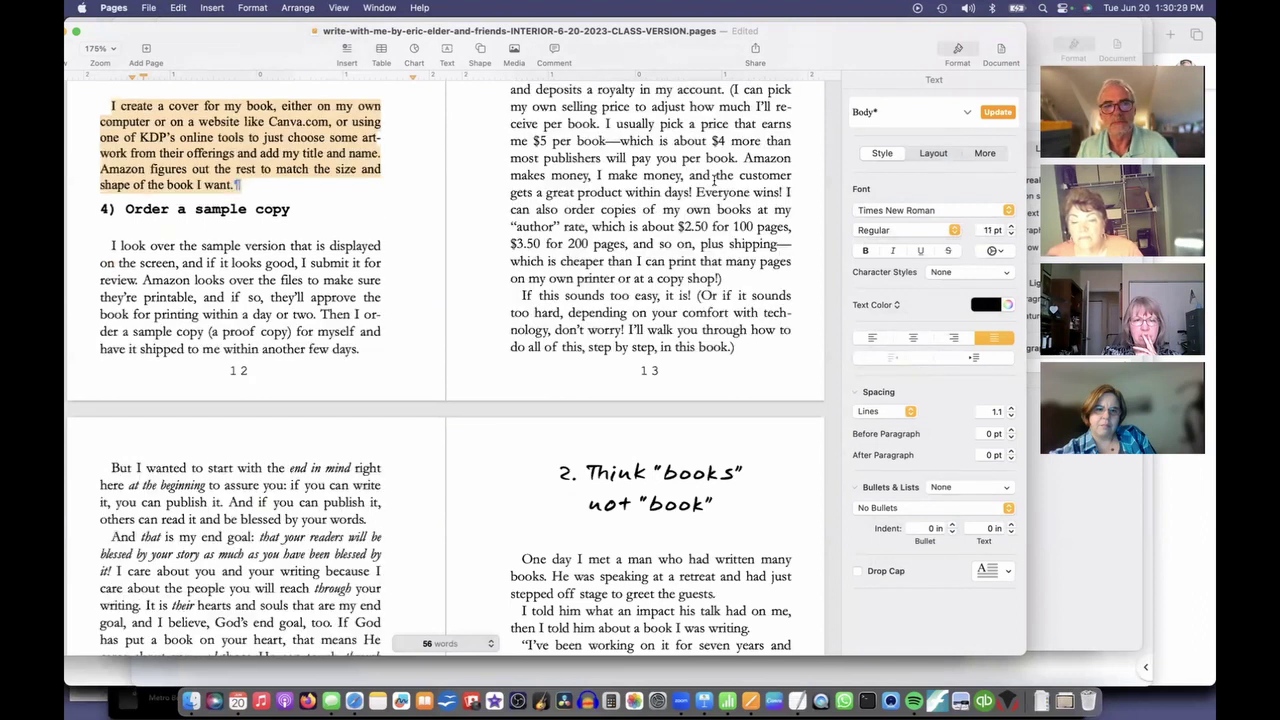
Change the paragraph under "3) Create a book cover" to Garamond and update the Body style with its formatting.
scroll(714, 180, up, 2)
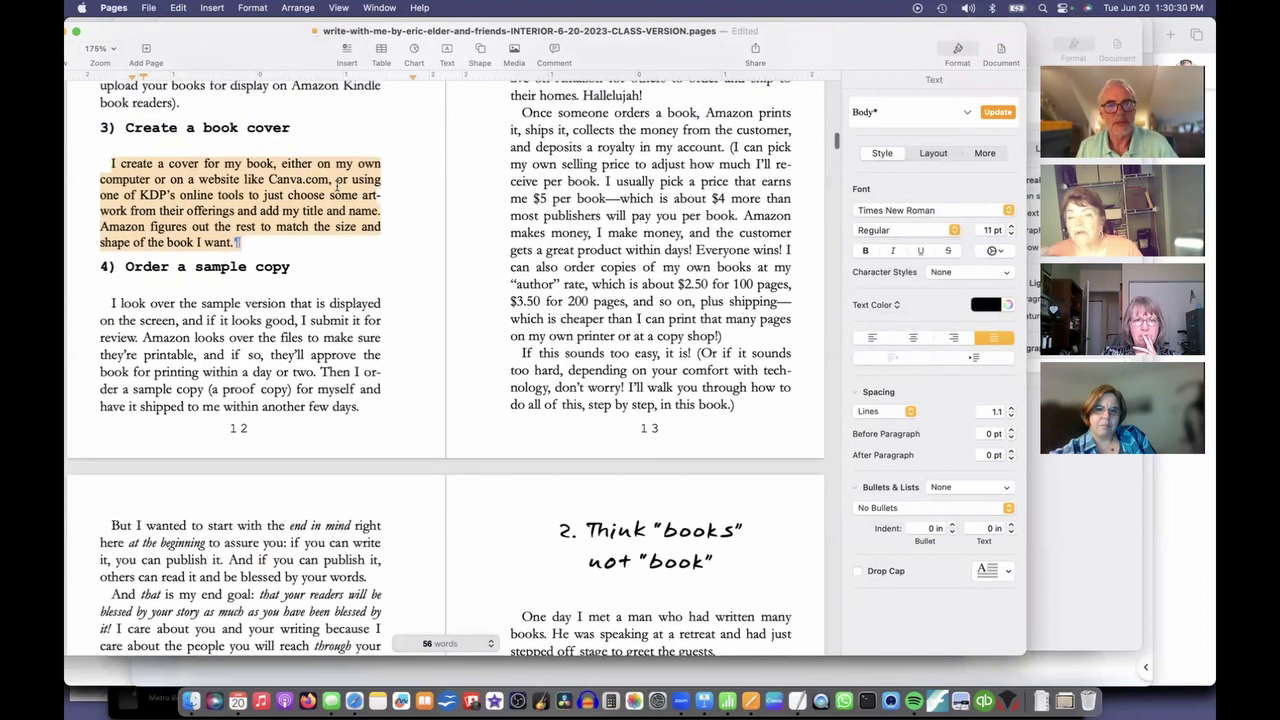
click(1009, 209)
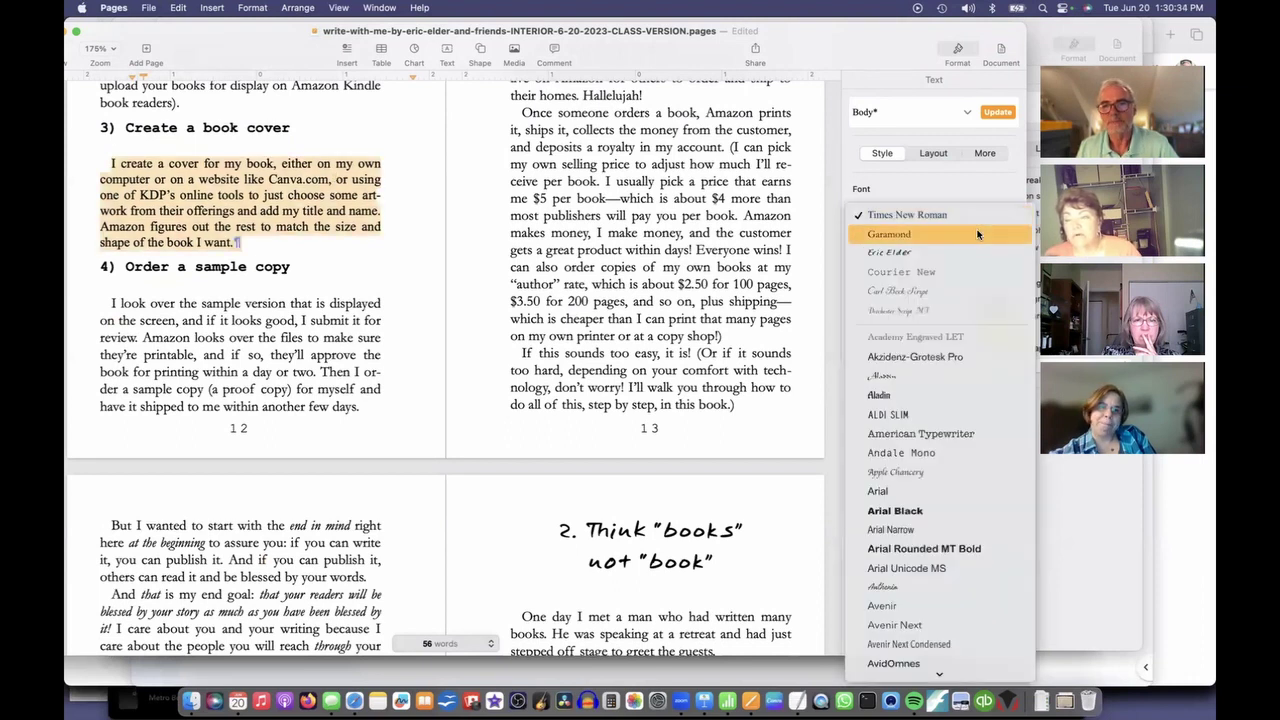
click(977, 234)
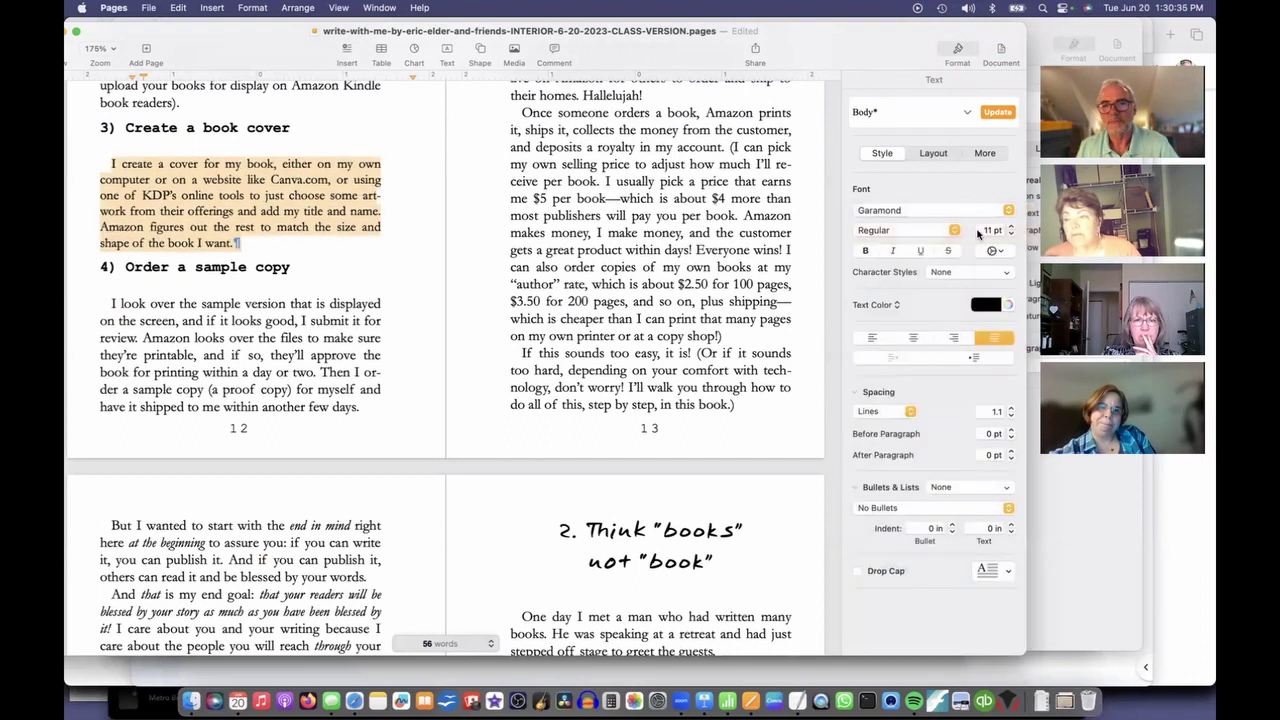
click(996, 113)
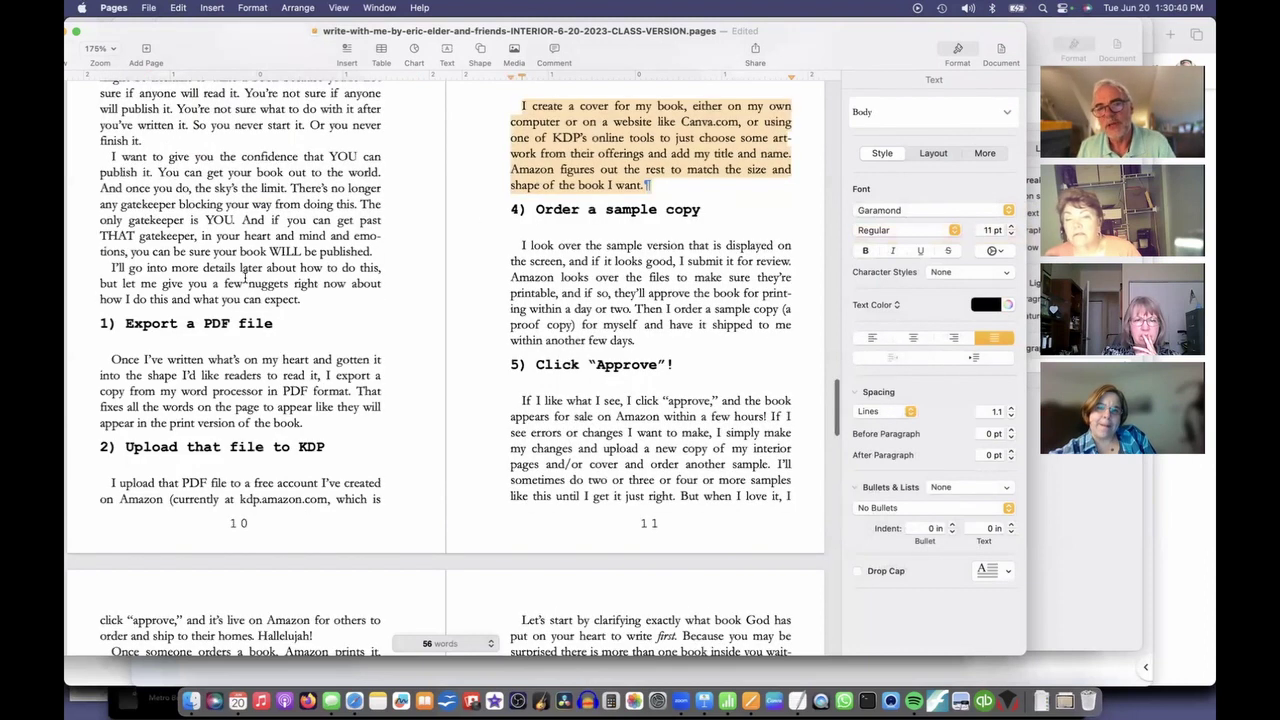
Create a new paragraph style from the "1) Export a PDF file" heading and give it a personalised heading name.
click(240, 323)
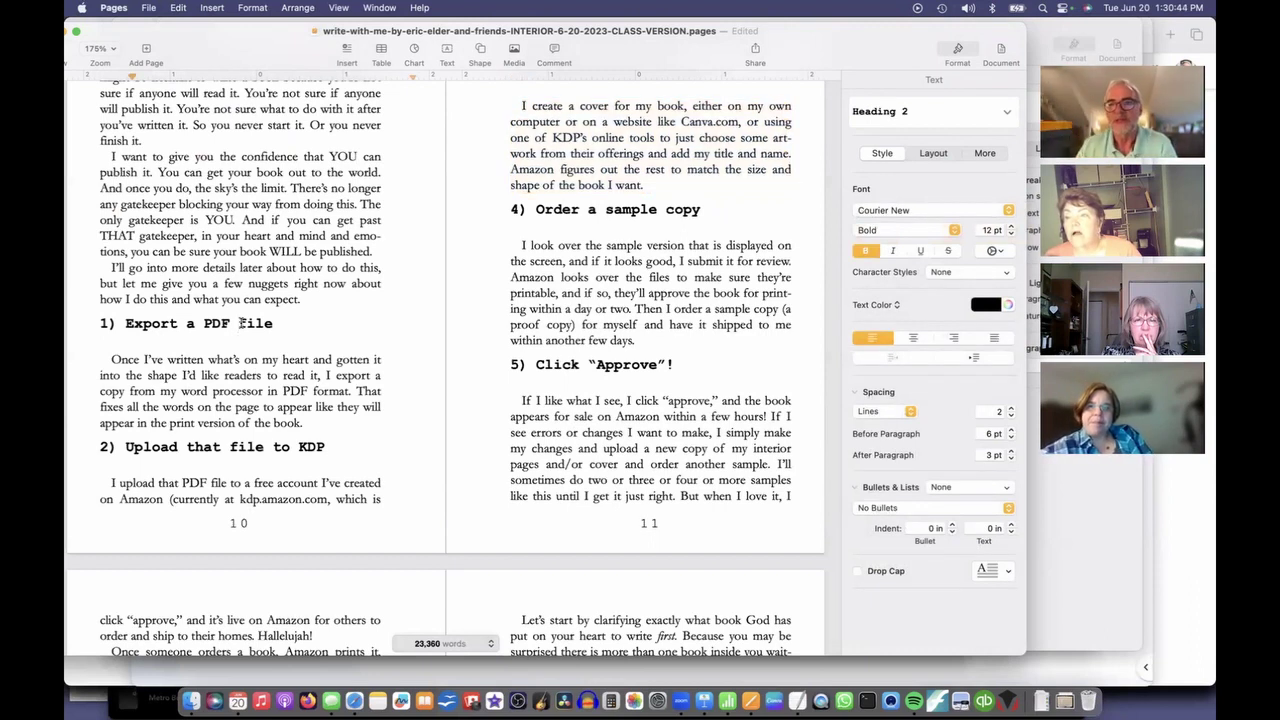
key(BackSpace)
text(f)
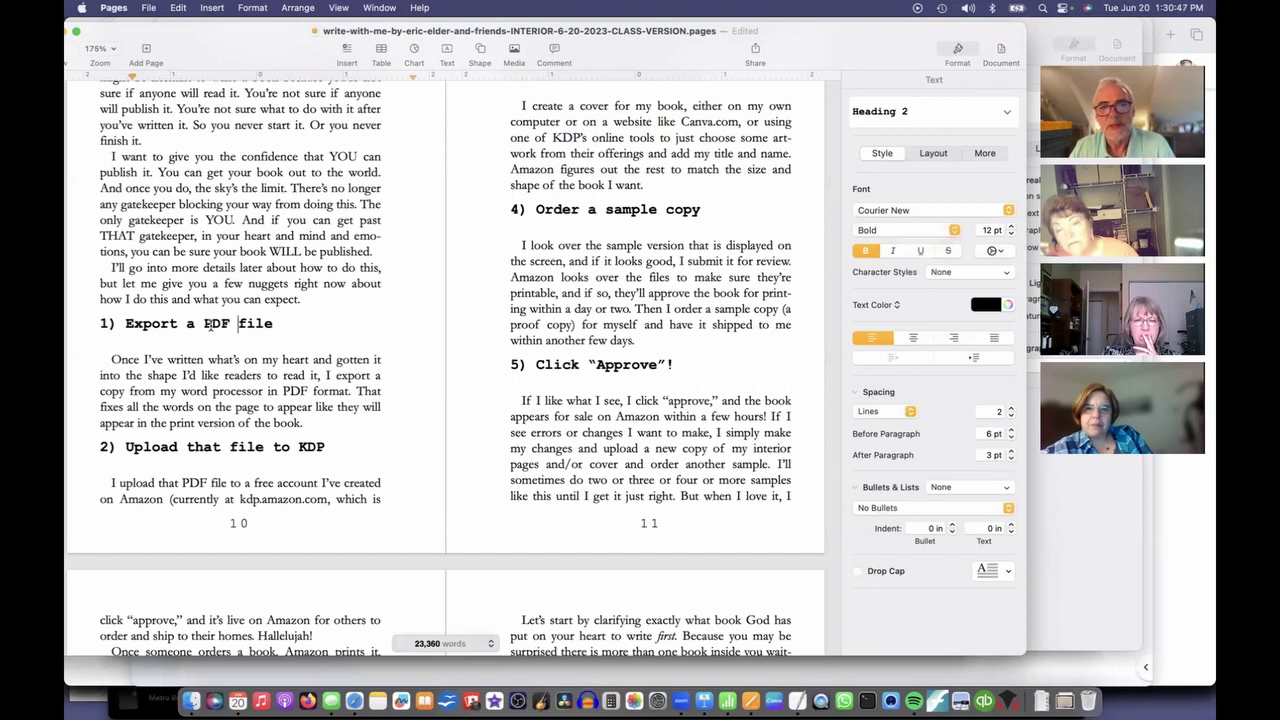
triple_click(210, 325)
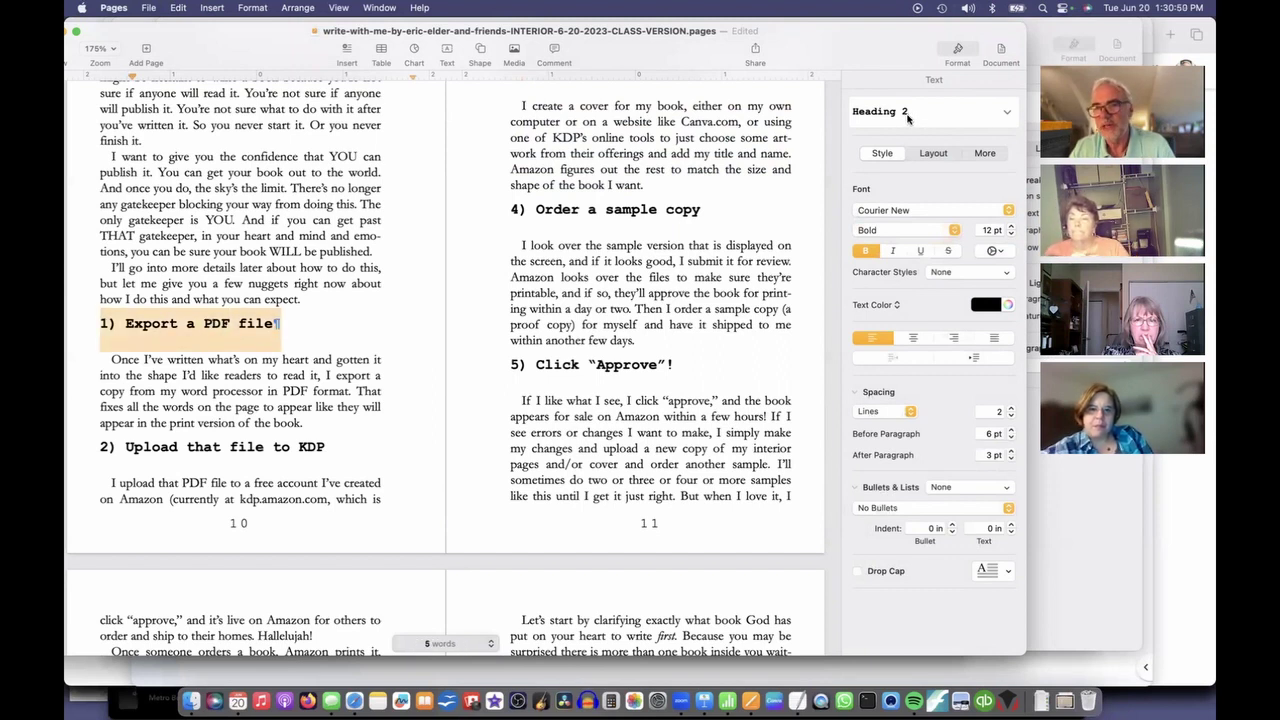
click(1006, 115)
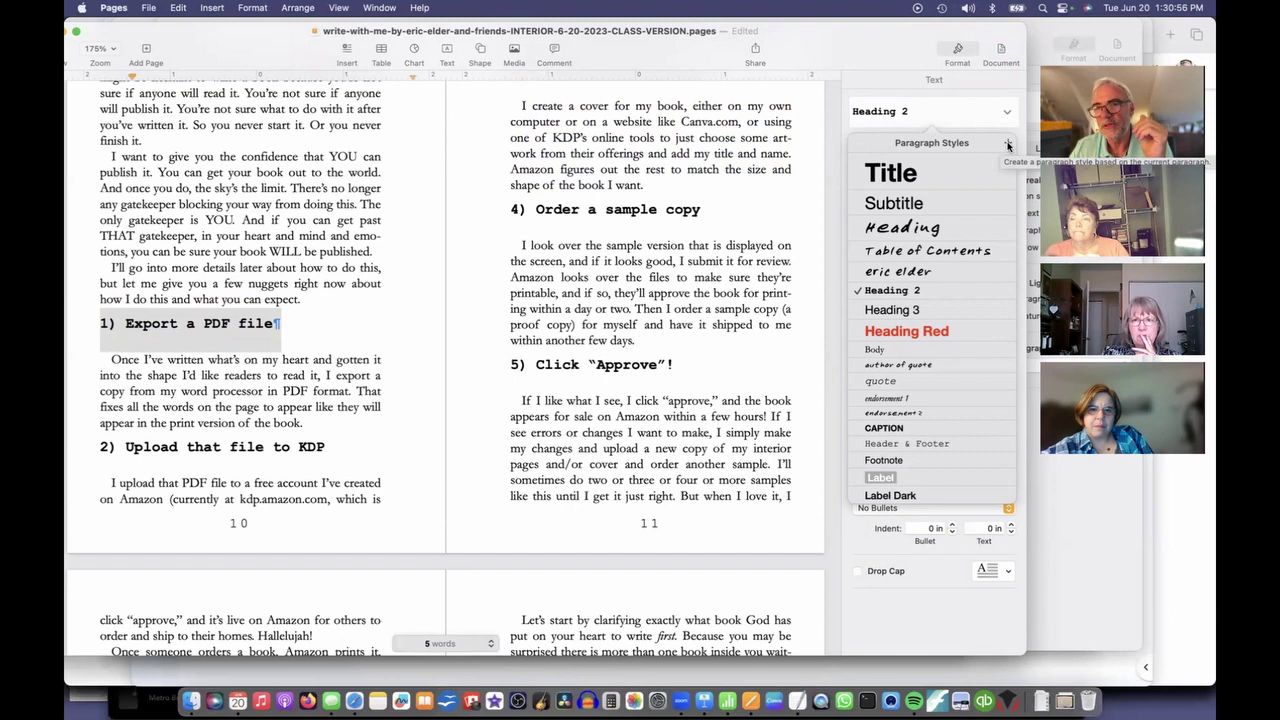
click(1008, 146)
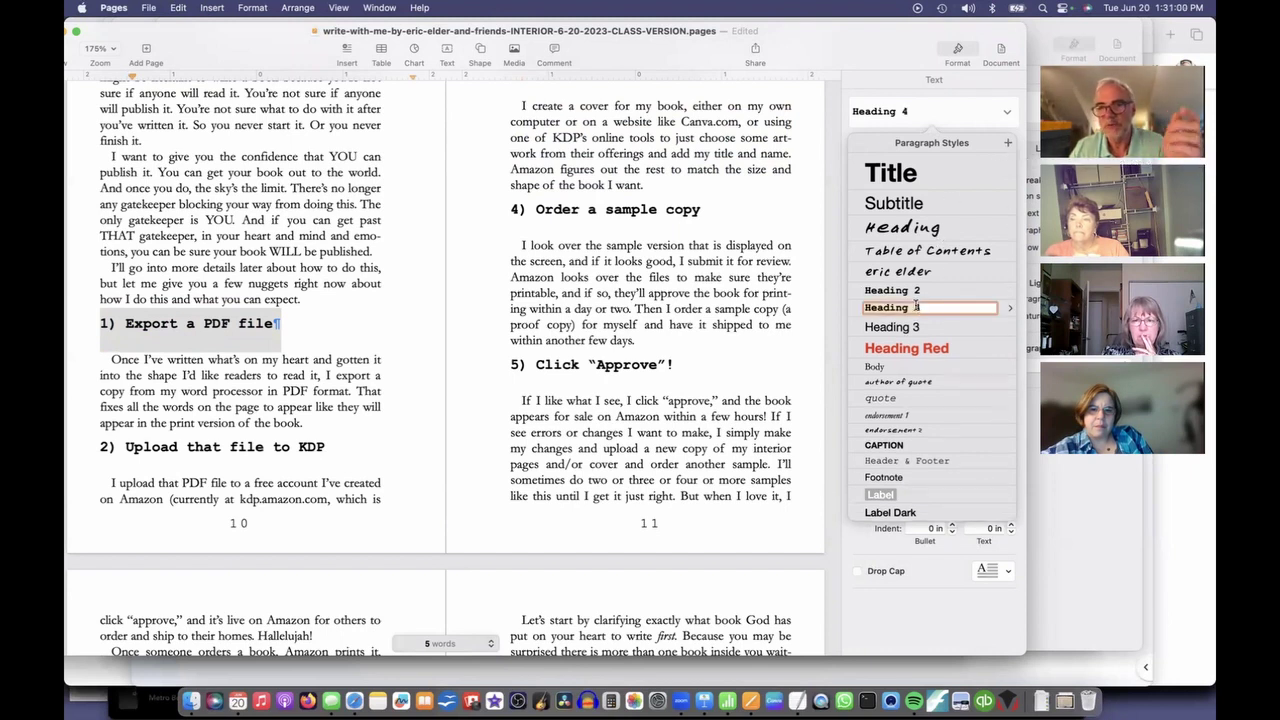
text(June's)
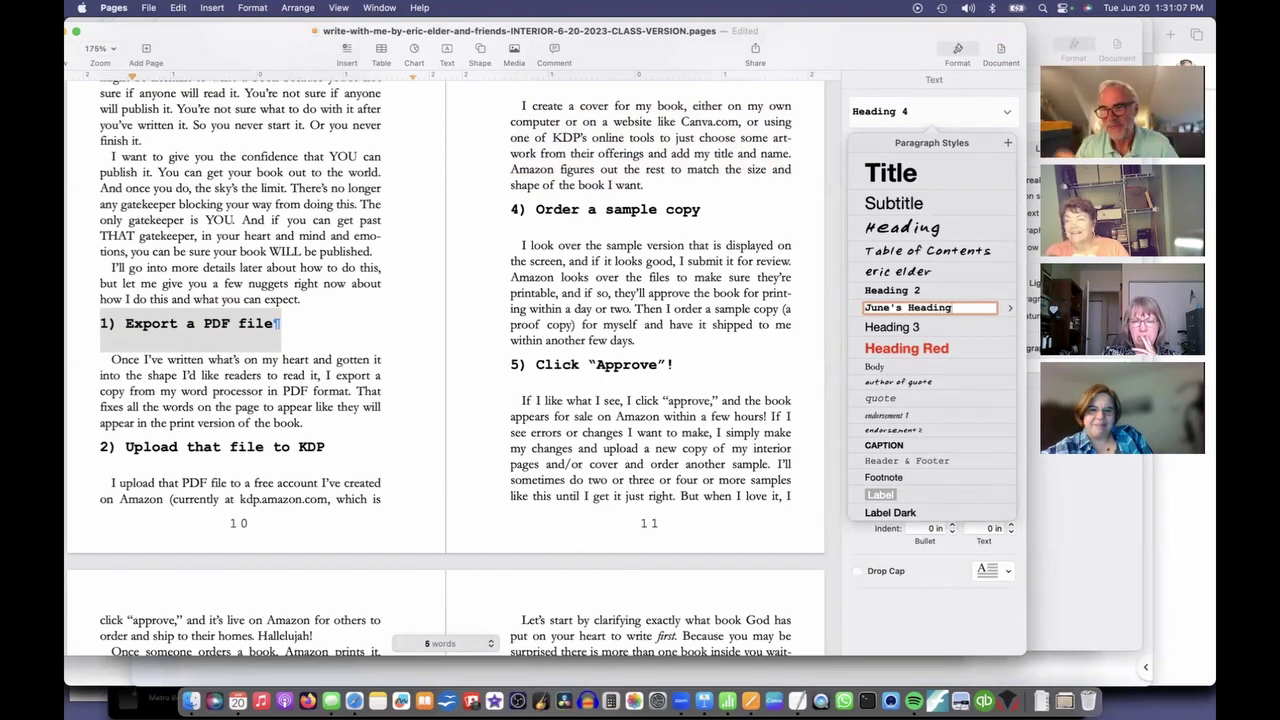
key(Return)
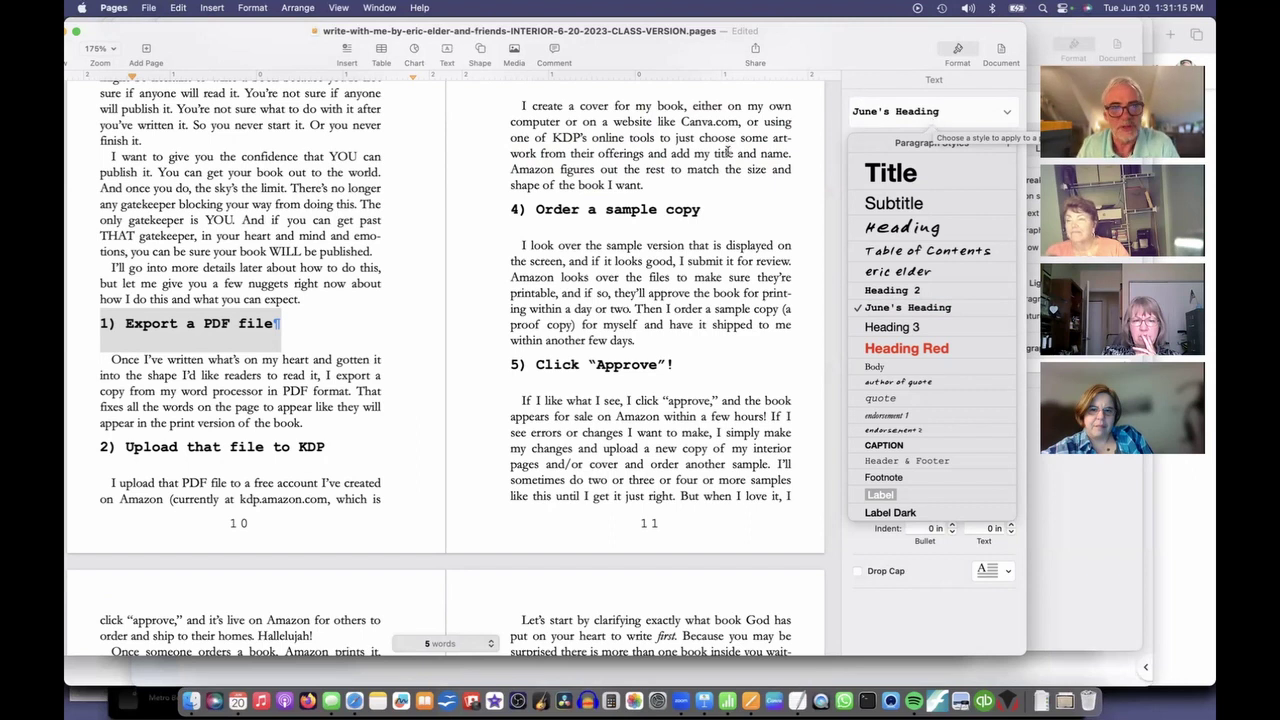
Undo the renaming and creation of the new paragraph style for the "1) Export a PDF file" heading.
click(278, 327)
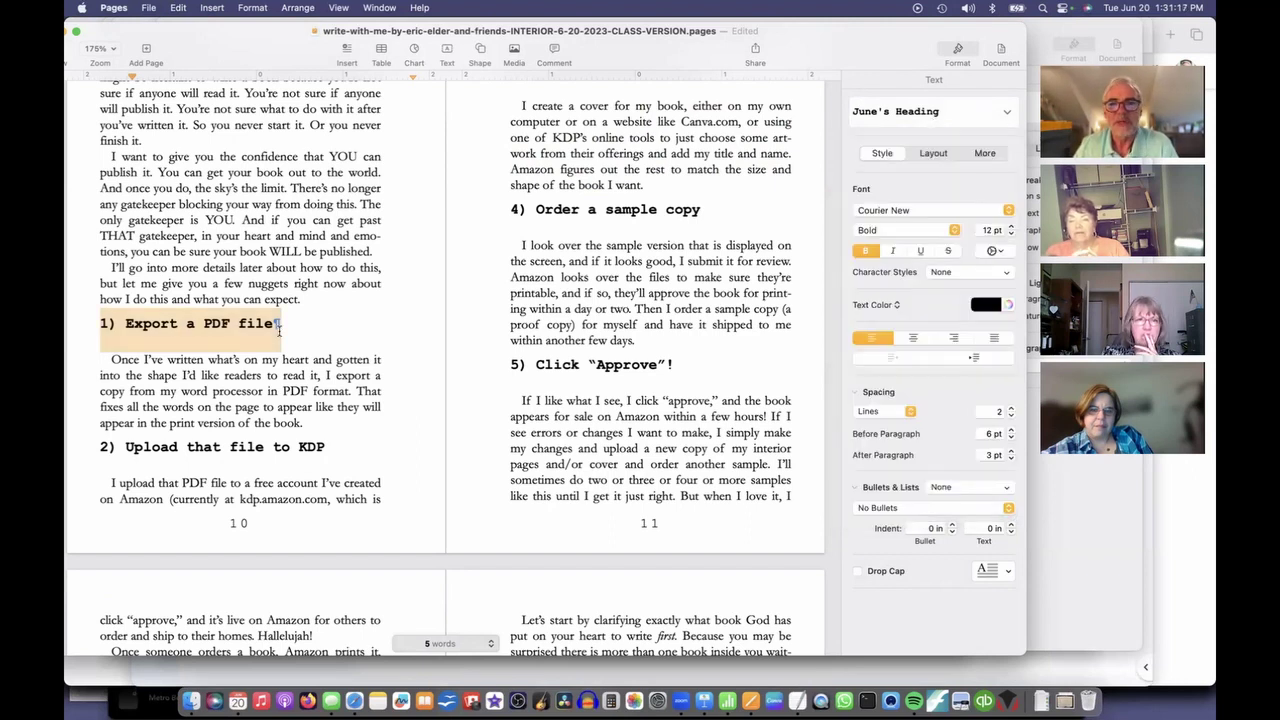
key(super+z)
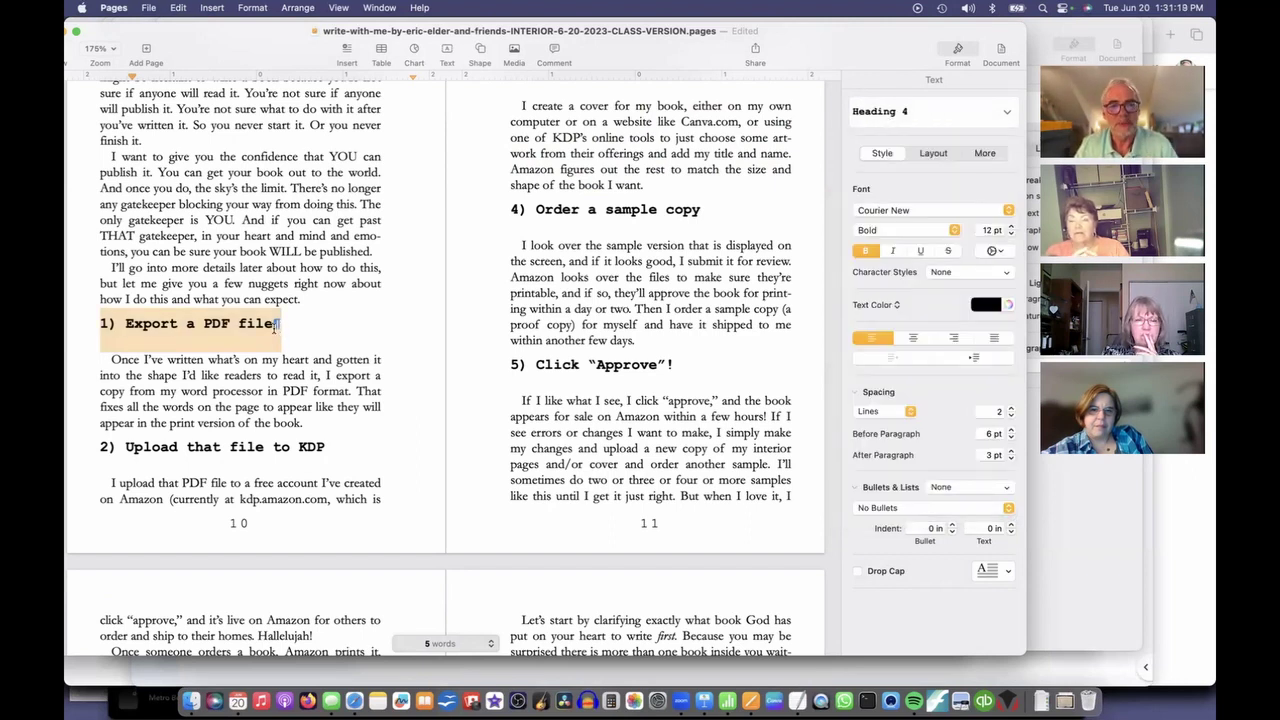
key(super+z)
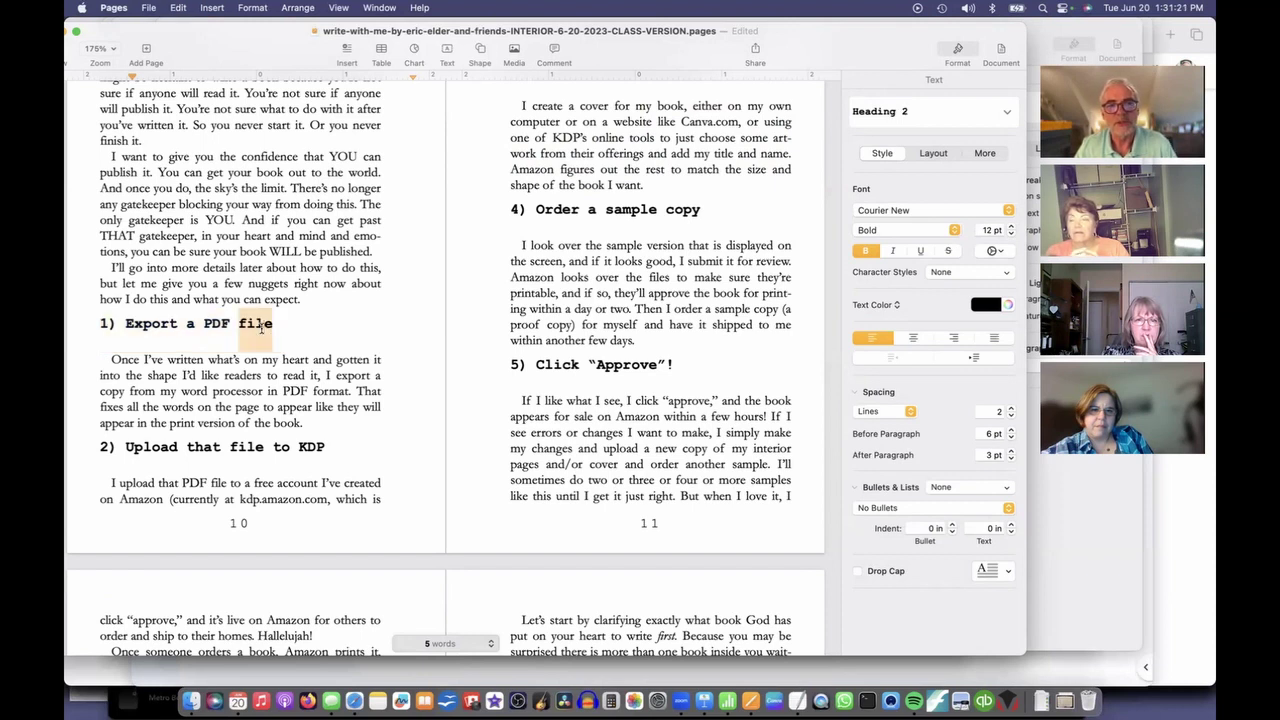
Change the "1) Export a PDF file" heading to the author's handwriting font at 16 pt and update the Heading 2 style.
click(940, 213)
click(938, 205)
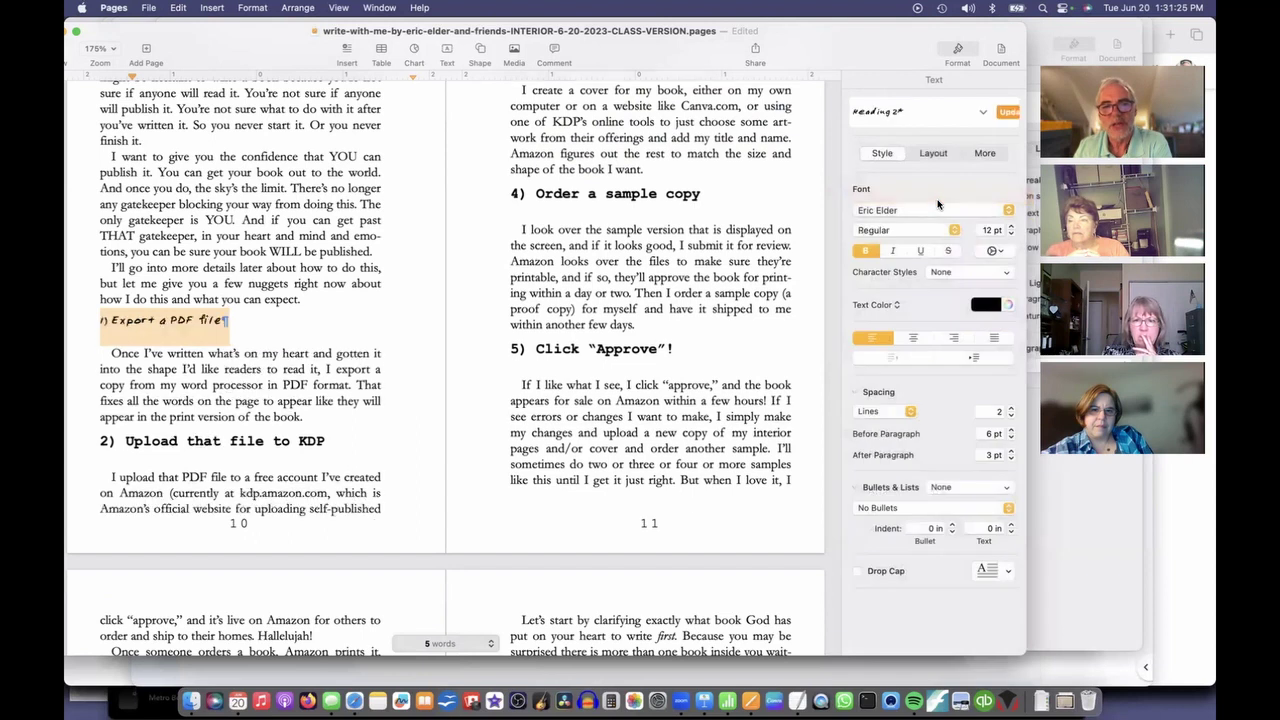
click(1011, 226)
click(1011, 226)
click(1011, 226)
click(1011, 226)
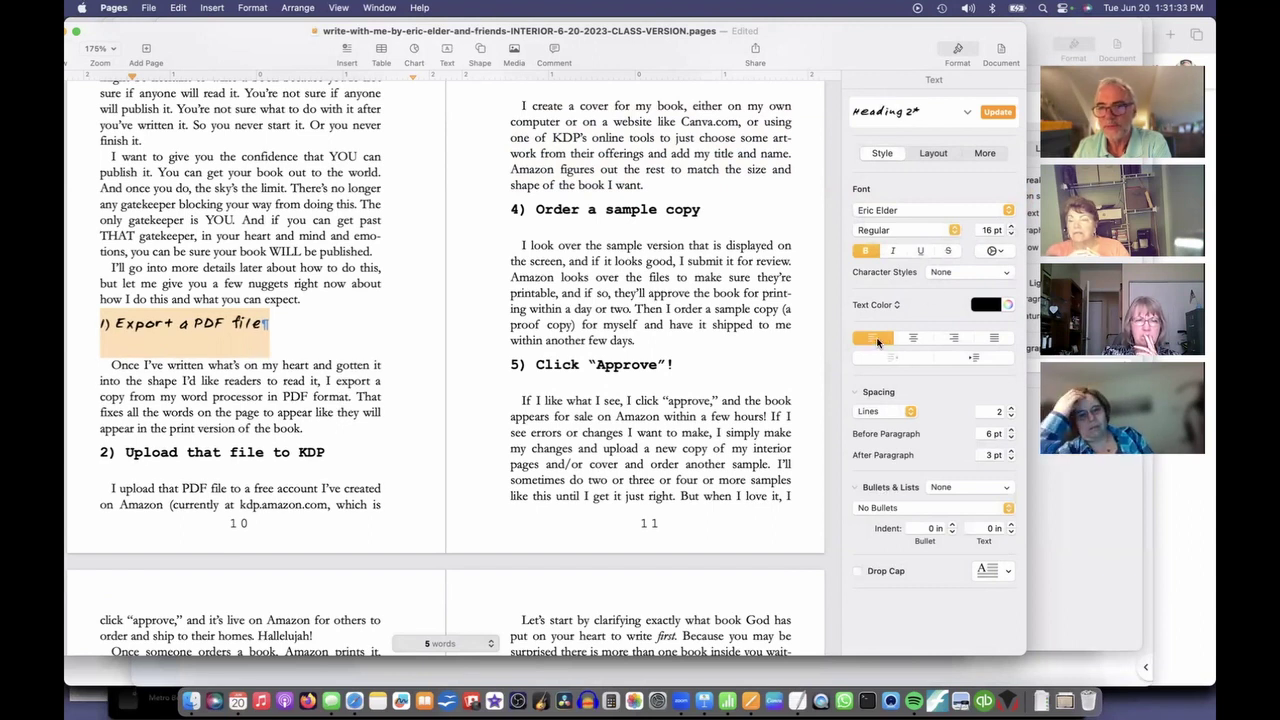
click(991, 115)
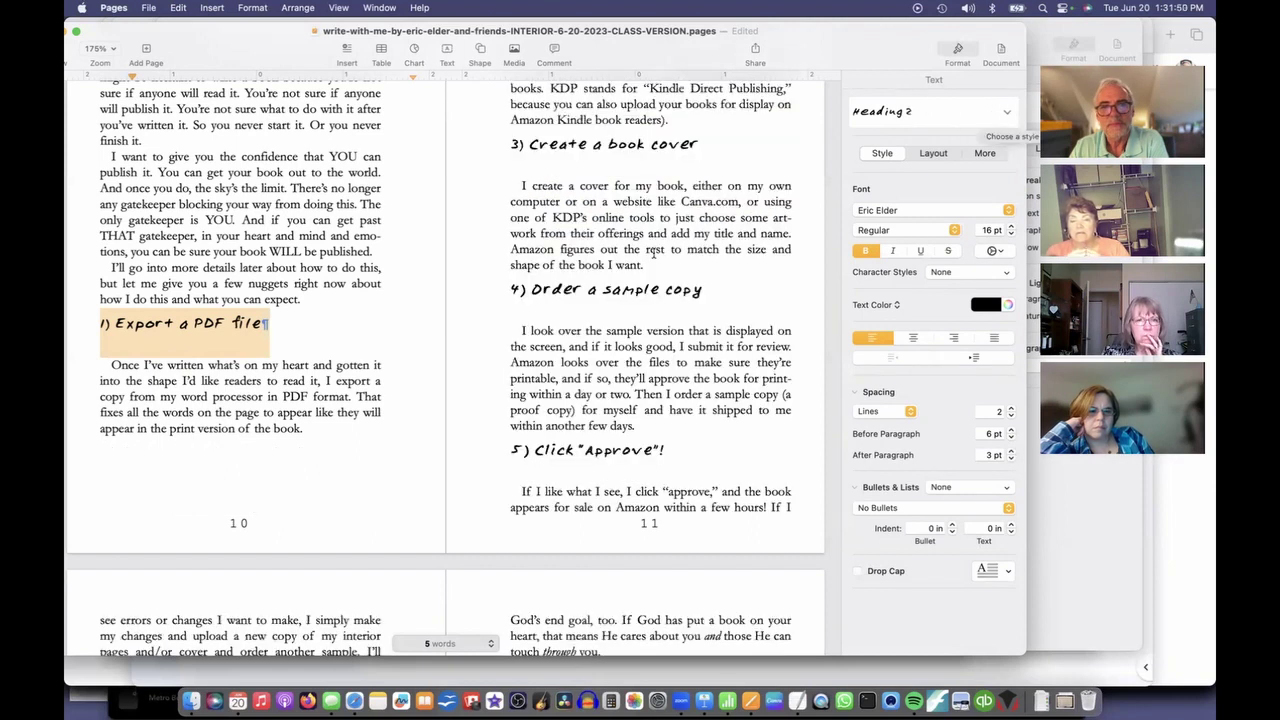
Set the "1) Export a PDF file" heading to 1.1 line spacing and 3 pt after the paragraph, and update the Heading 2 style.
scroll(683, 270, up, 4)
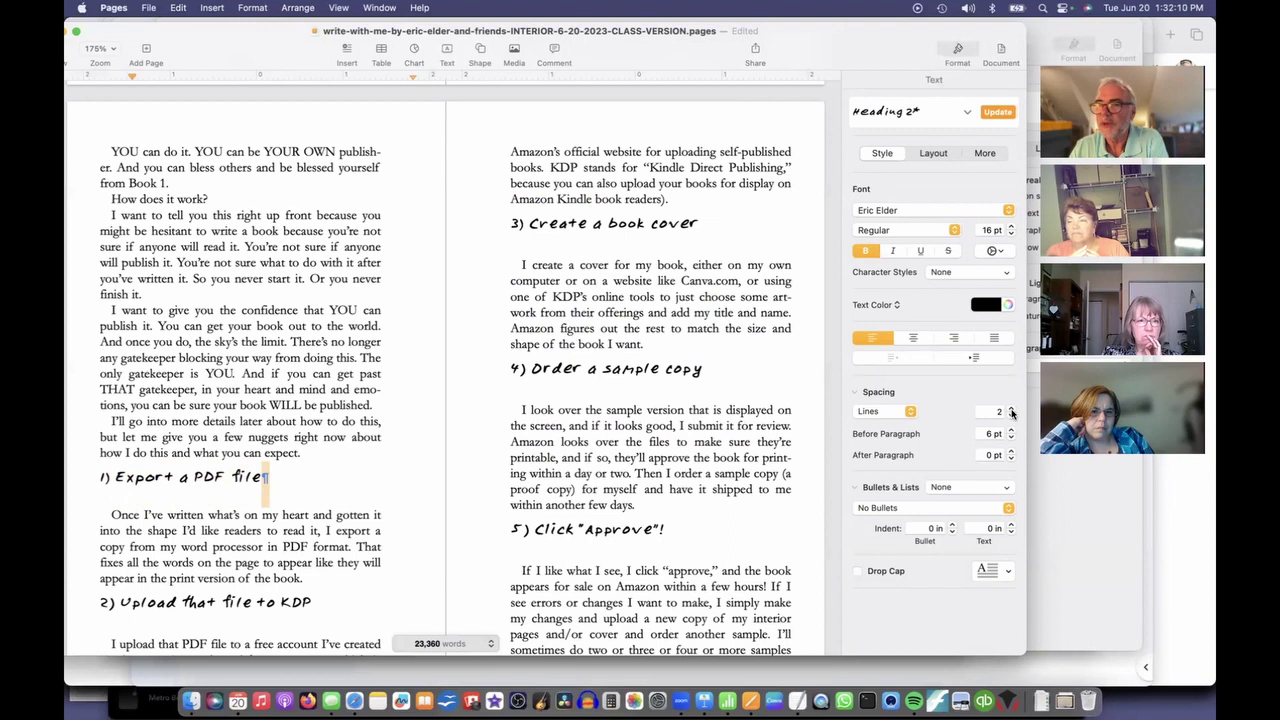
click(1011, 416)
click(1011, 416)
click(1011, 416)
click(1011, 416)
click(1011, 416)
click(1011, 416)
click(1011, 416)
click(1011, 416)
click(1011, 416)
click(1011, 451)
click(1011, 451)
click(1011, 451)
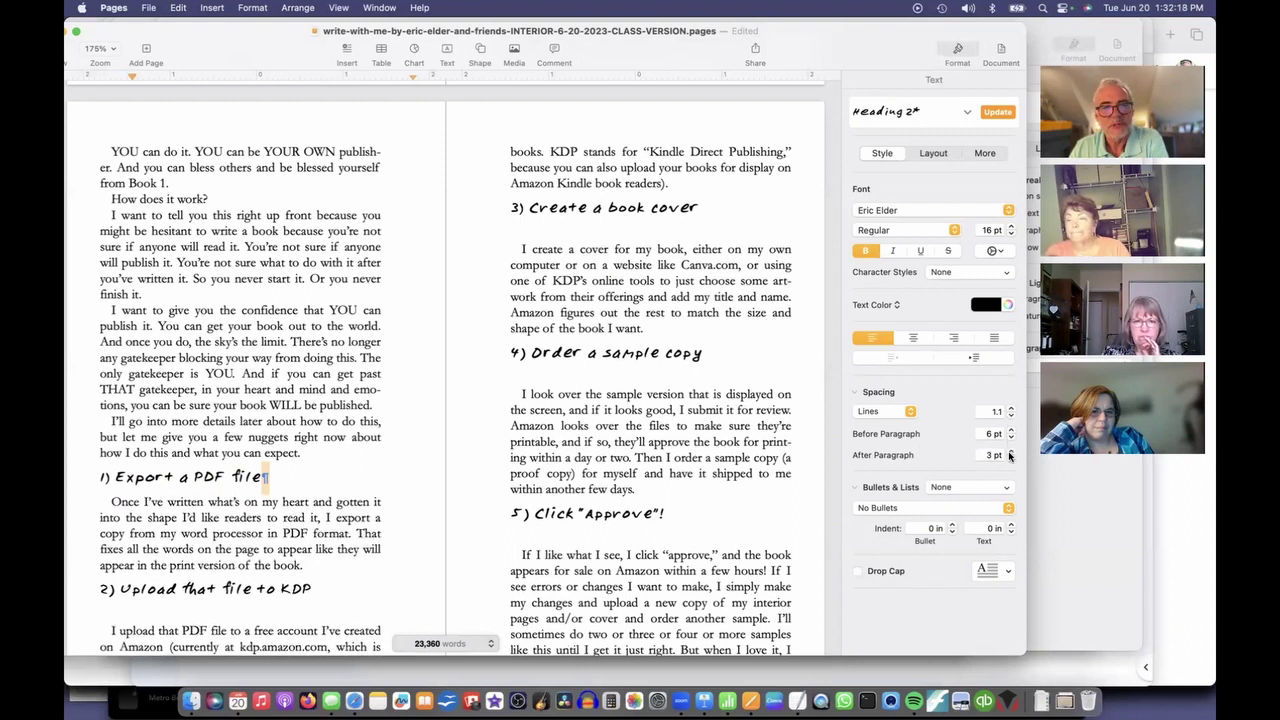
click(998, 112)
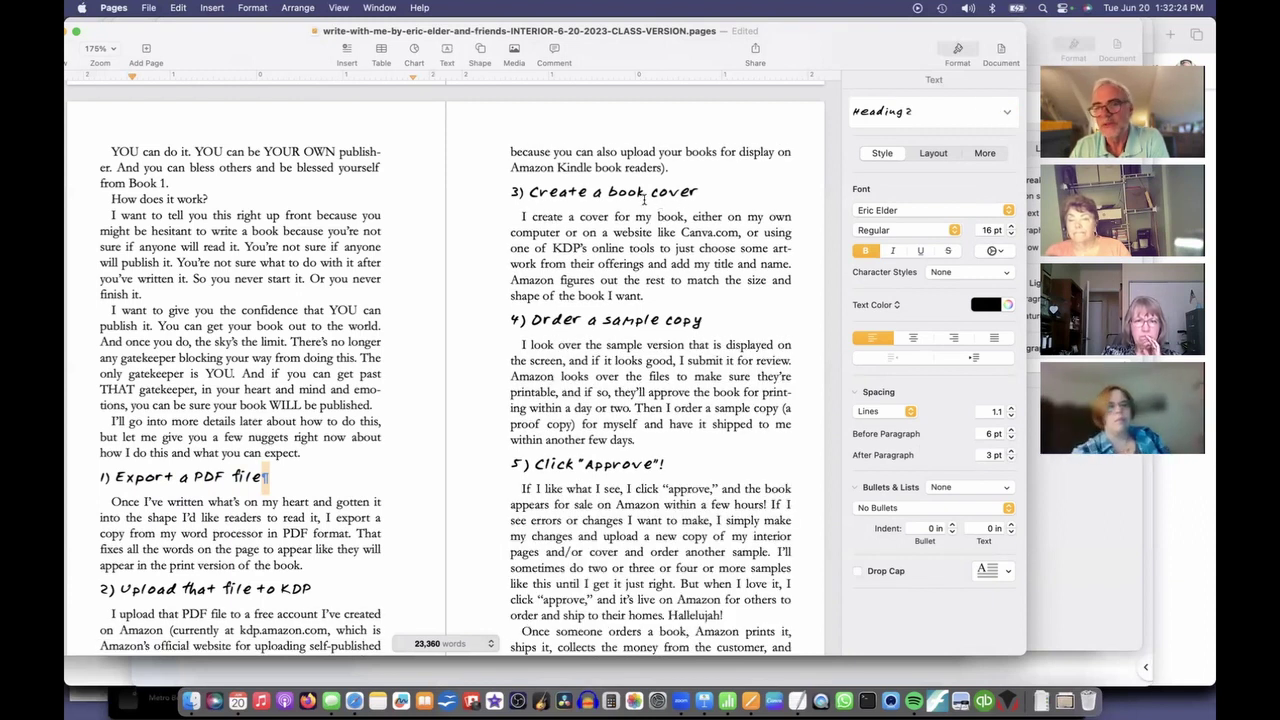
Examine the partly italic body paragraph on page 12 and its available Garamond typefaces.
scroll(650, 260, down, 2)
scroll(660, 328, up, 2)
scroll(661, 330, down, 10)
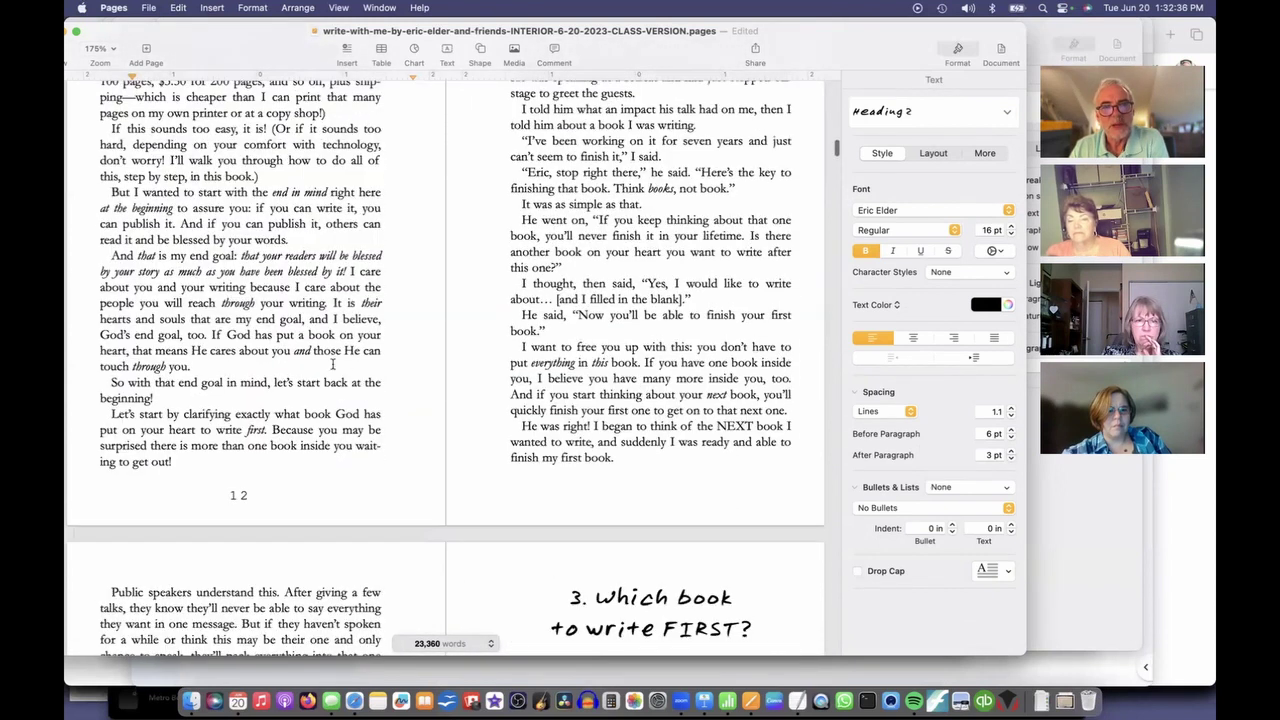
triple_click(323, 271)
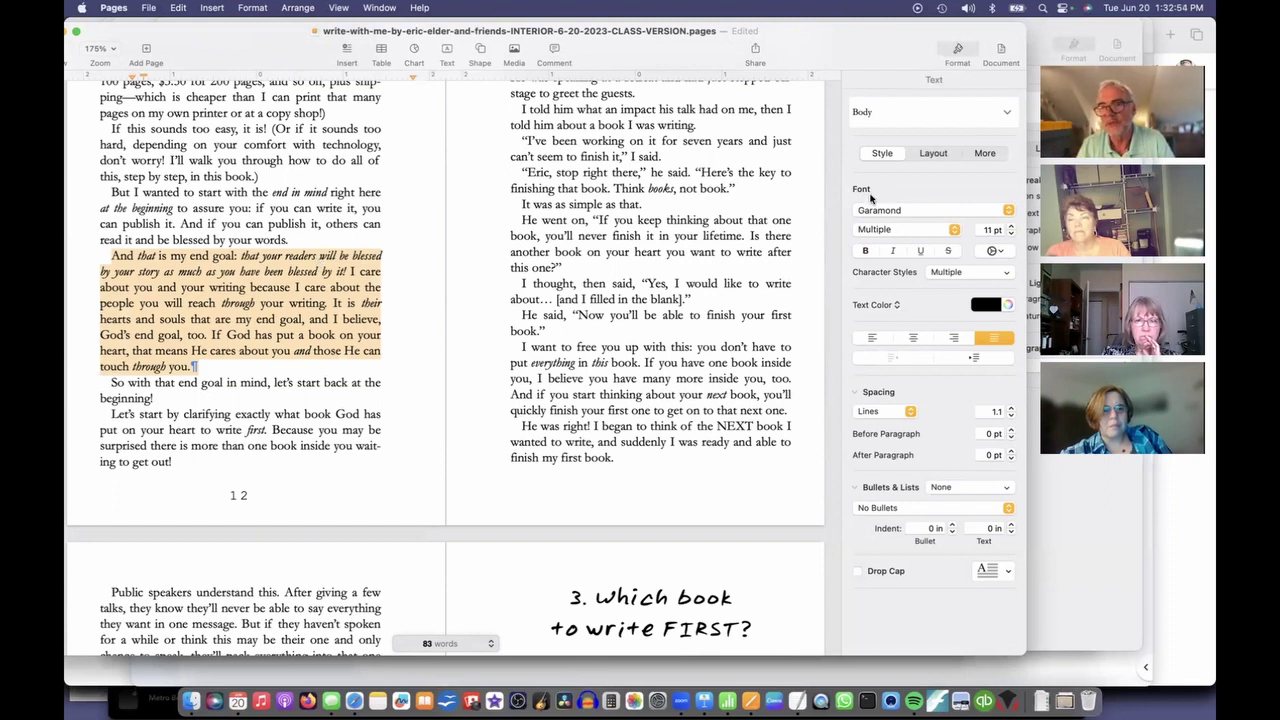
click(895, 230)
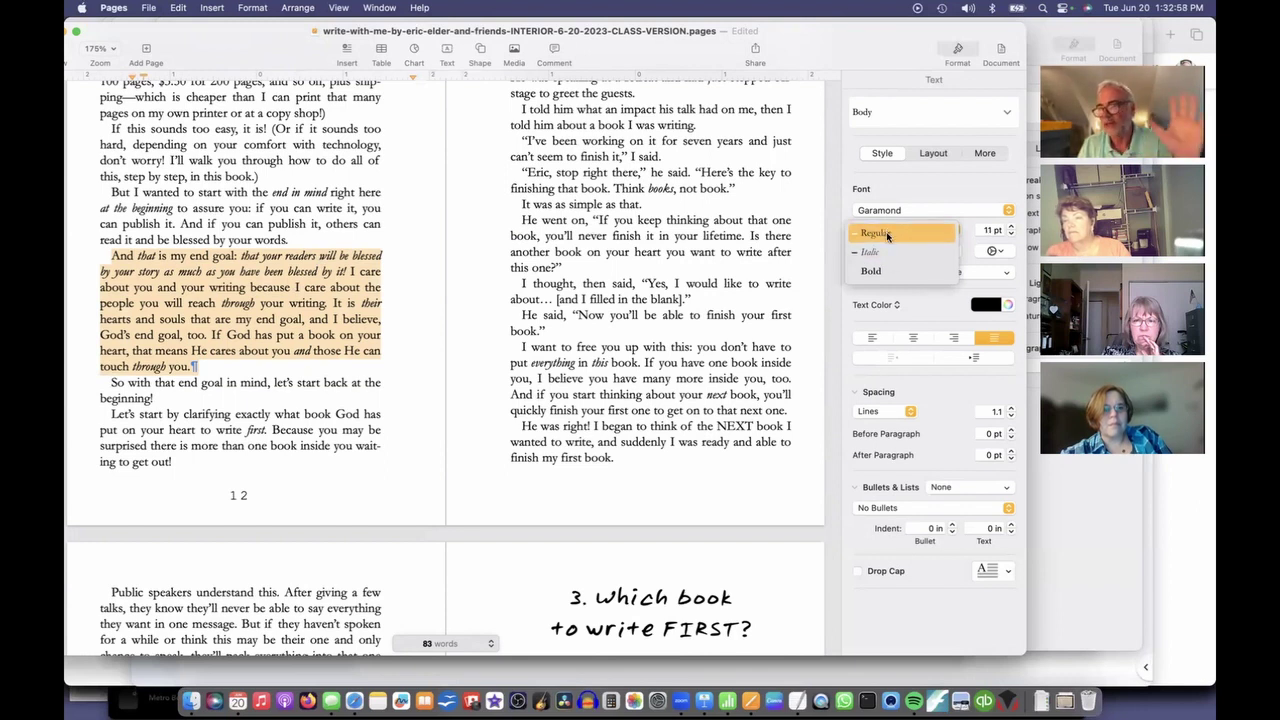
click(757, 219)
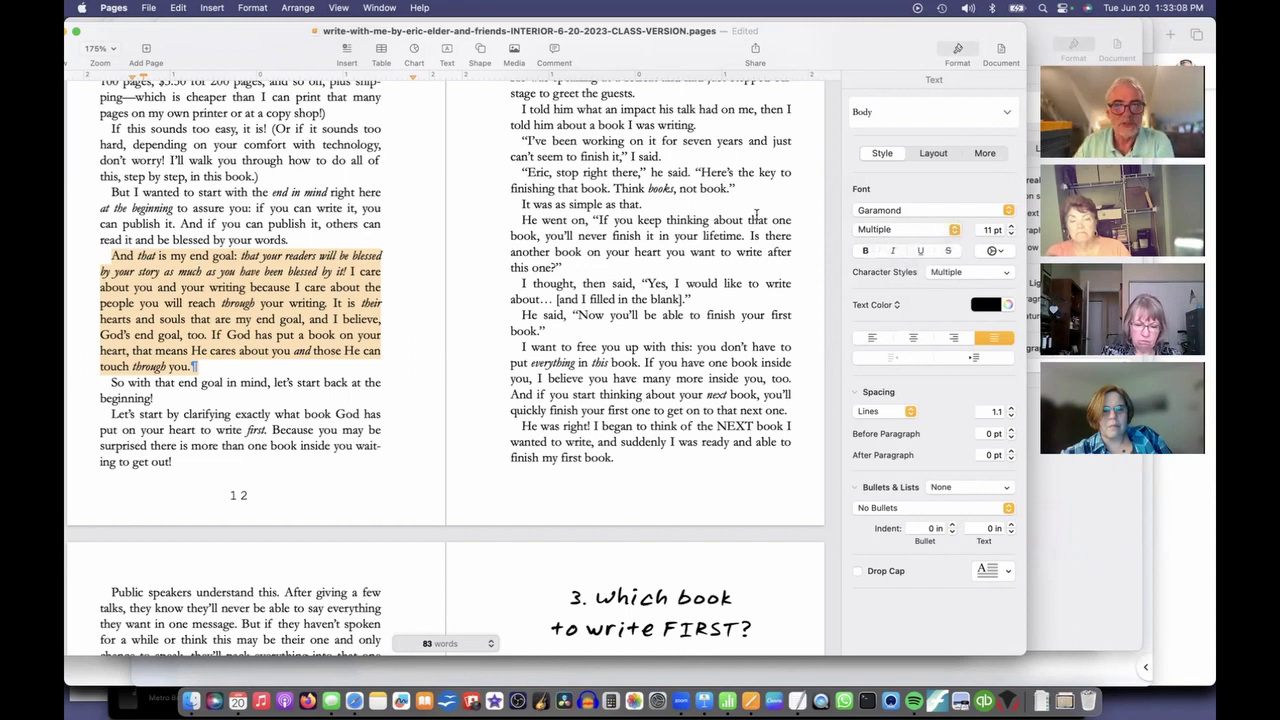
Look through the book from its last page backwards for a passage in the quote style.
scroll(790, 234, up, 20)
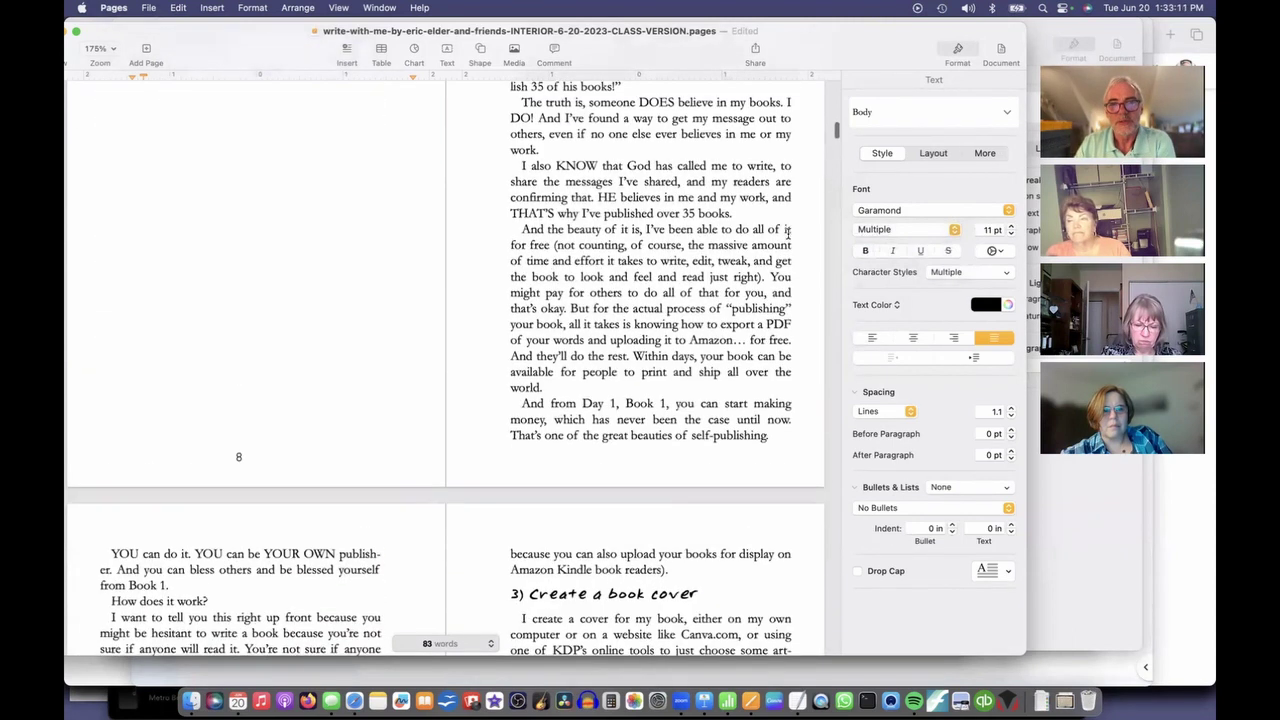
scroll(788, 234, down, 5)
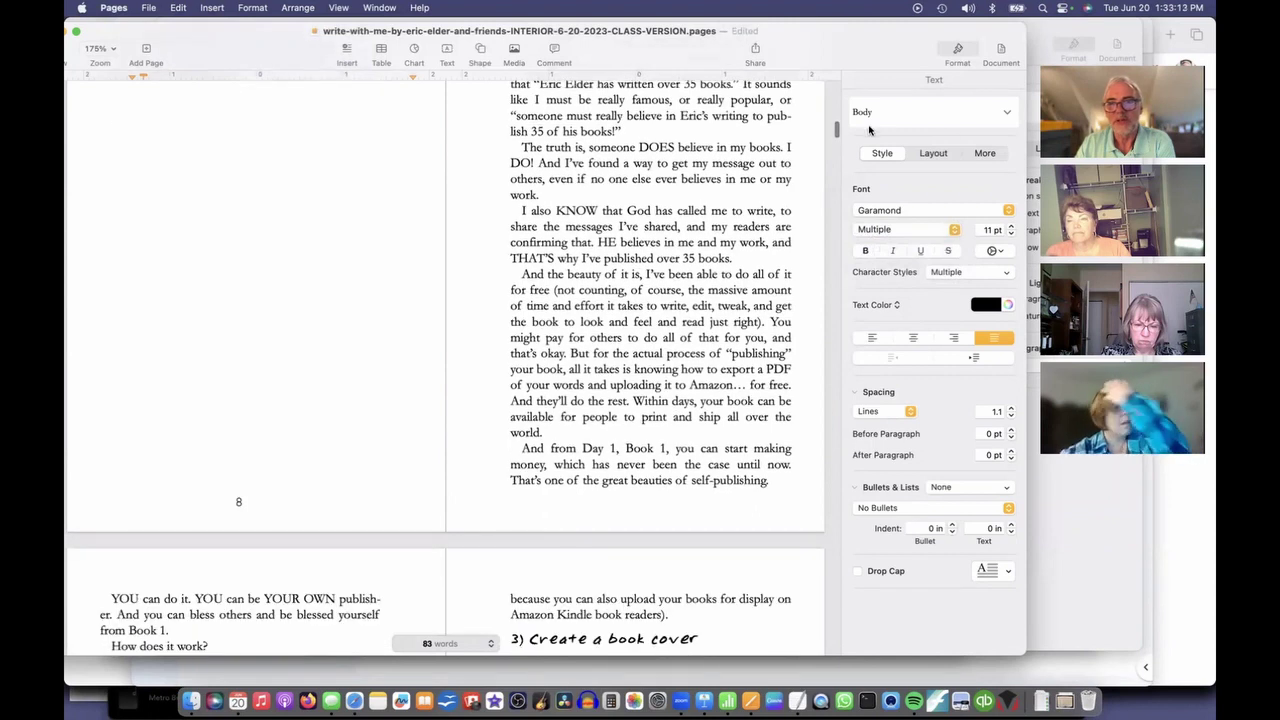
scroll(838, 138, down, 2)
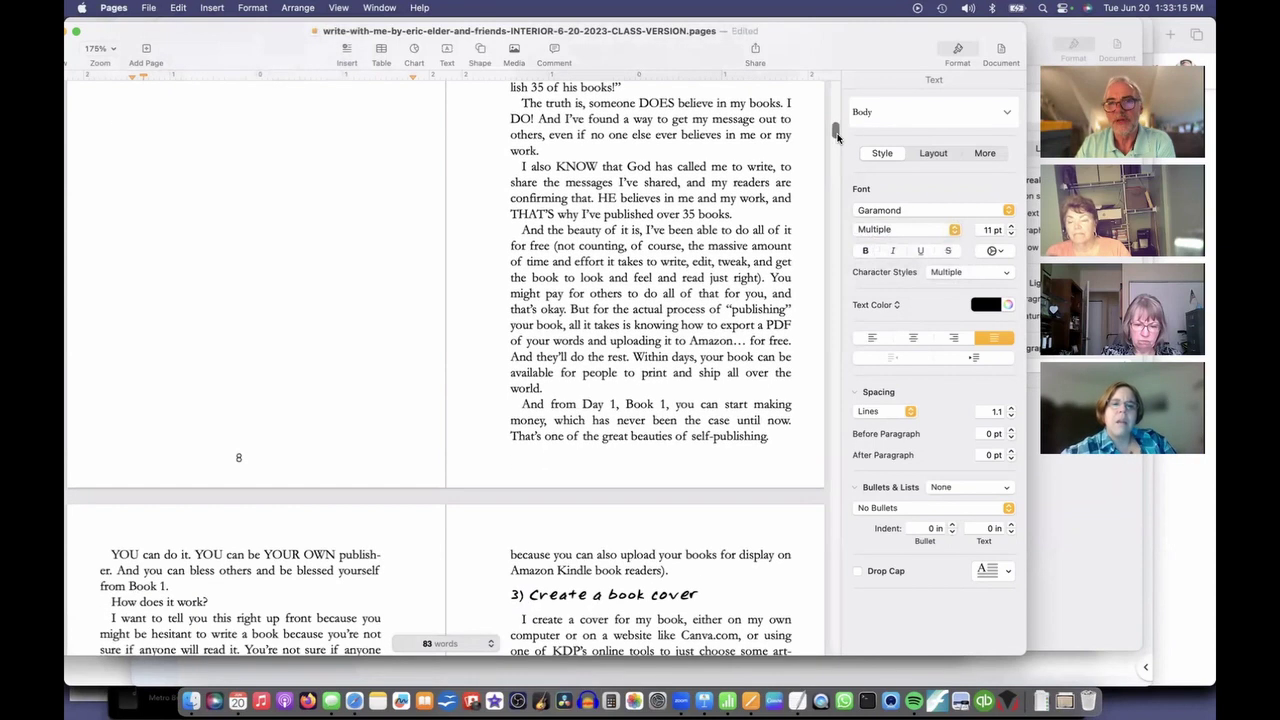
drag(838, 142, 857, 673)
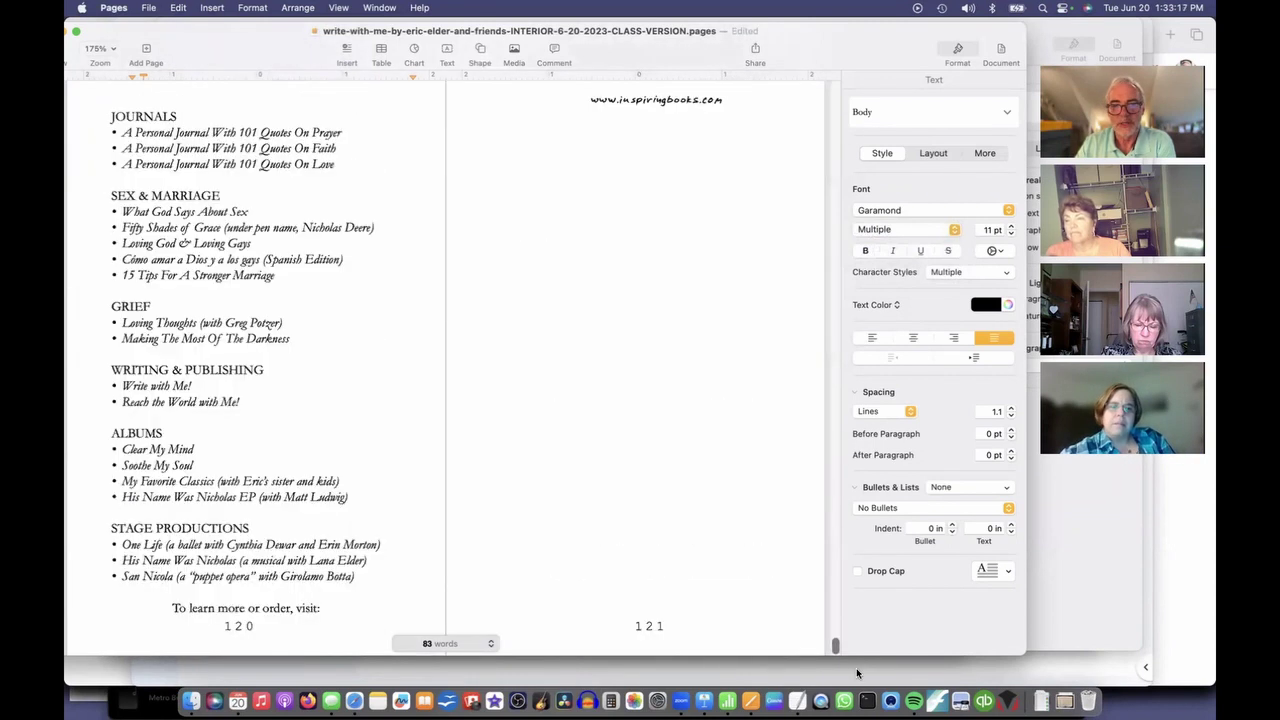
text(1)
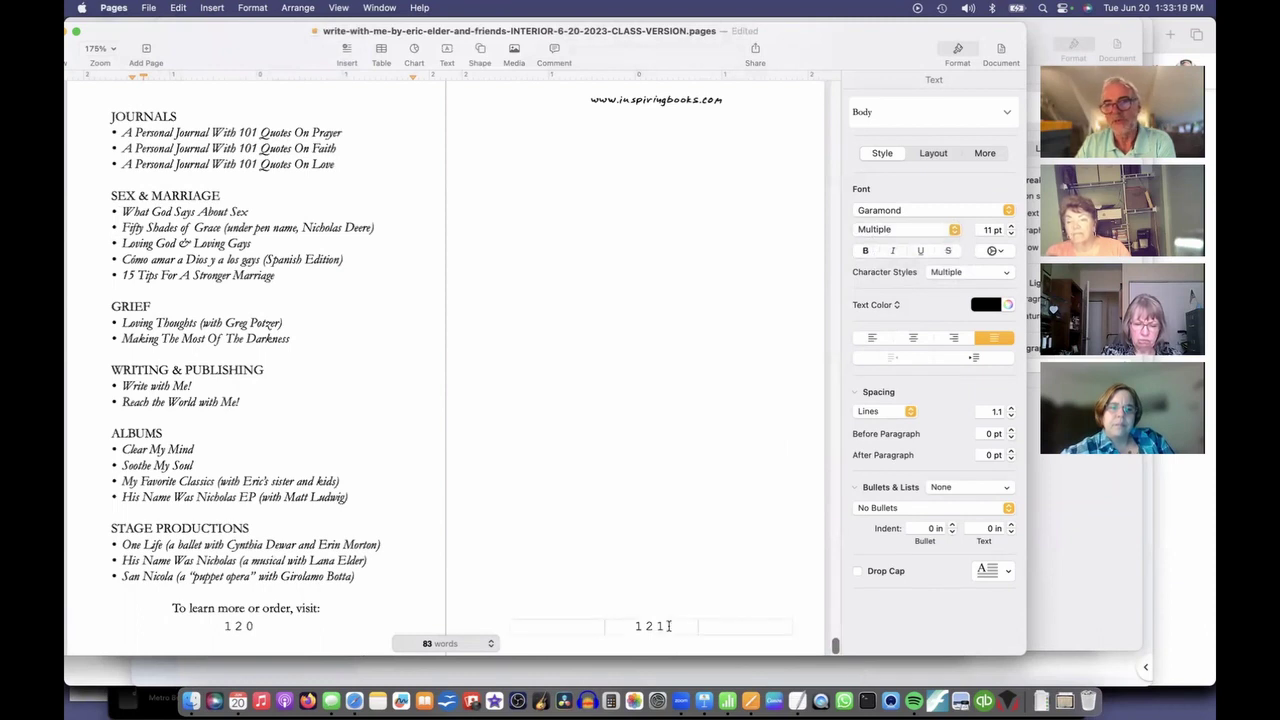
scroll(637, 467, up, 10)
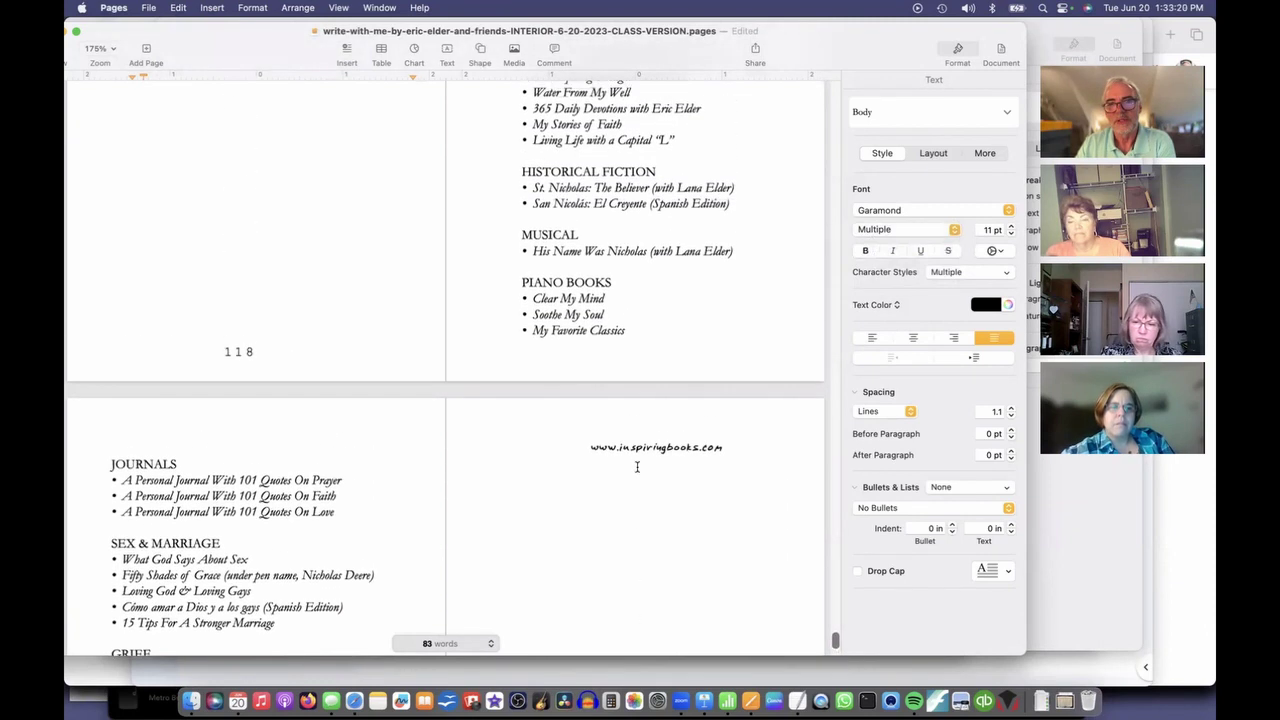
scroll(637, 467, up, 20)
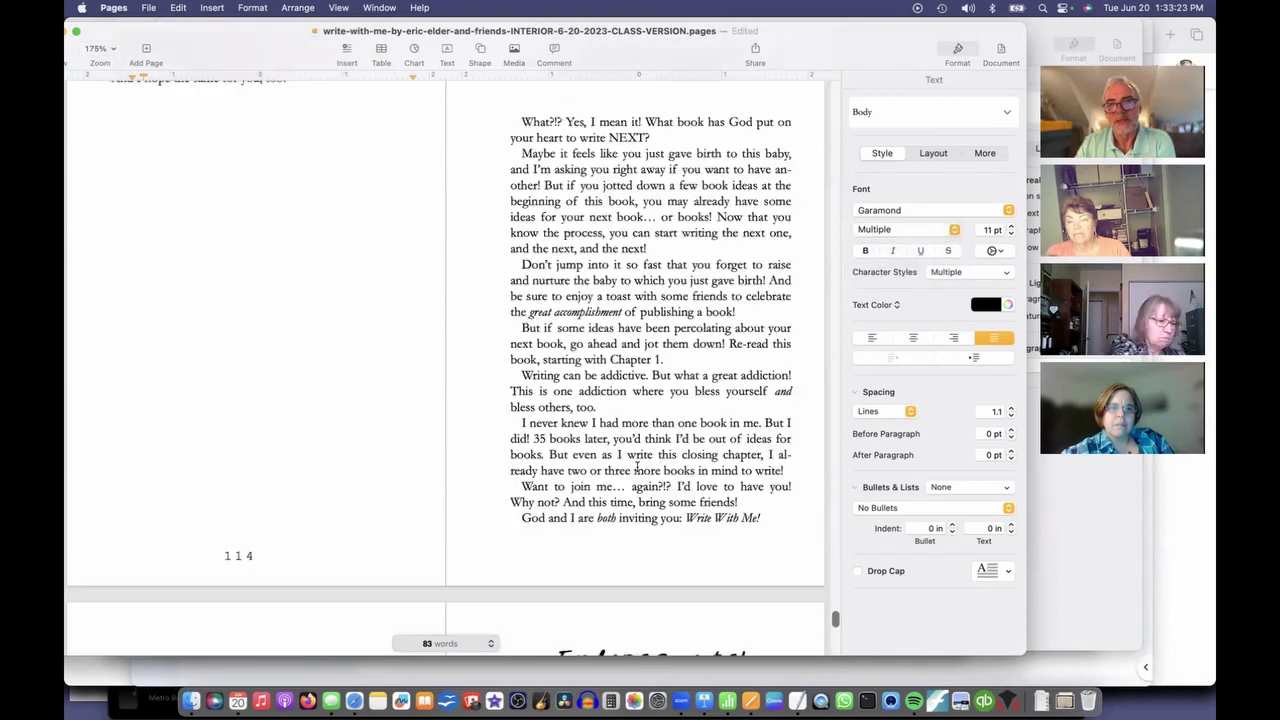
scroll(637, 467, up, 20)
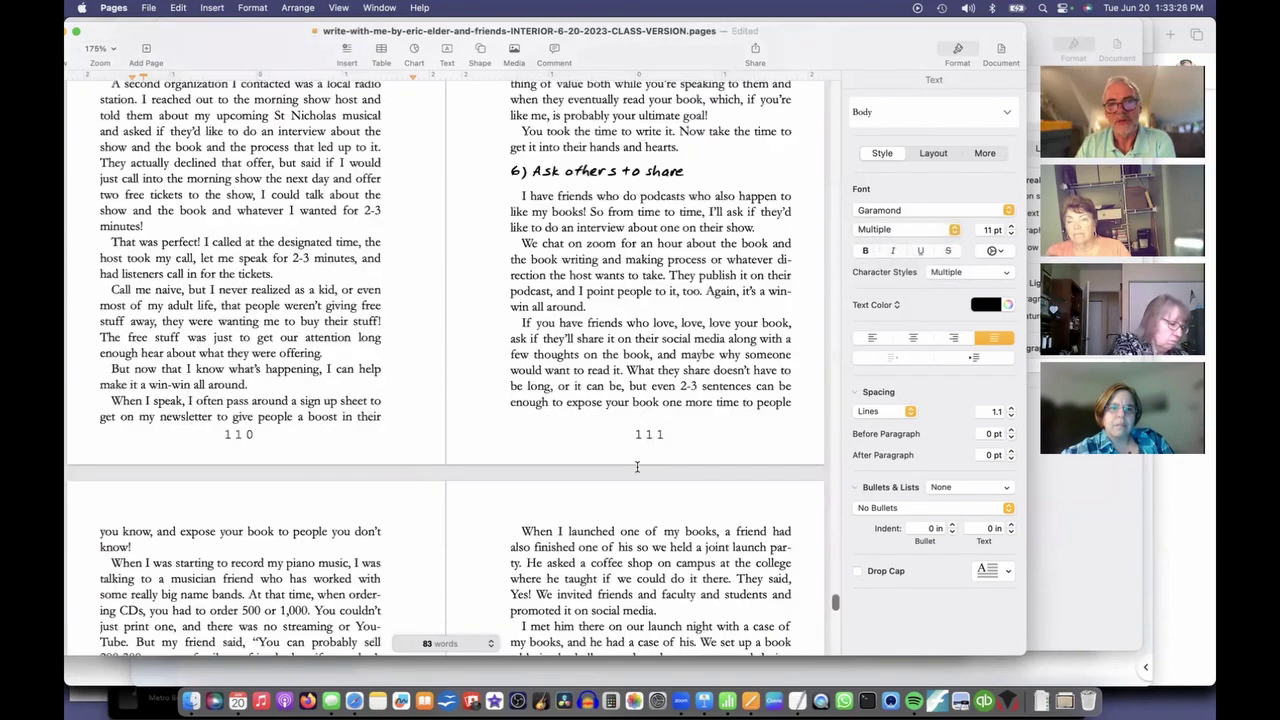
scroll(637, 467, up, 6)
scroll(637, 467, up, 20)
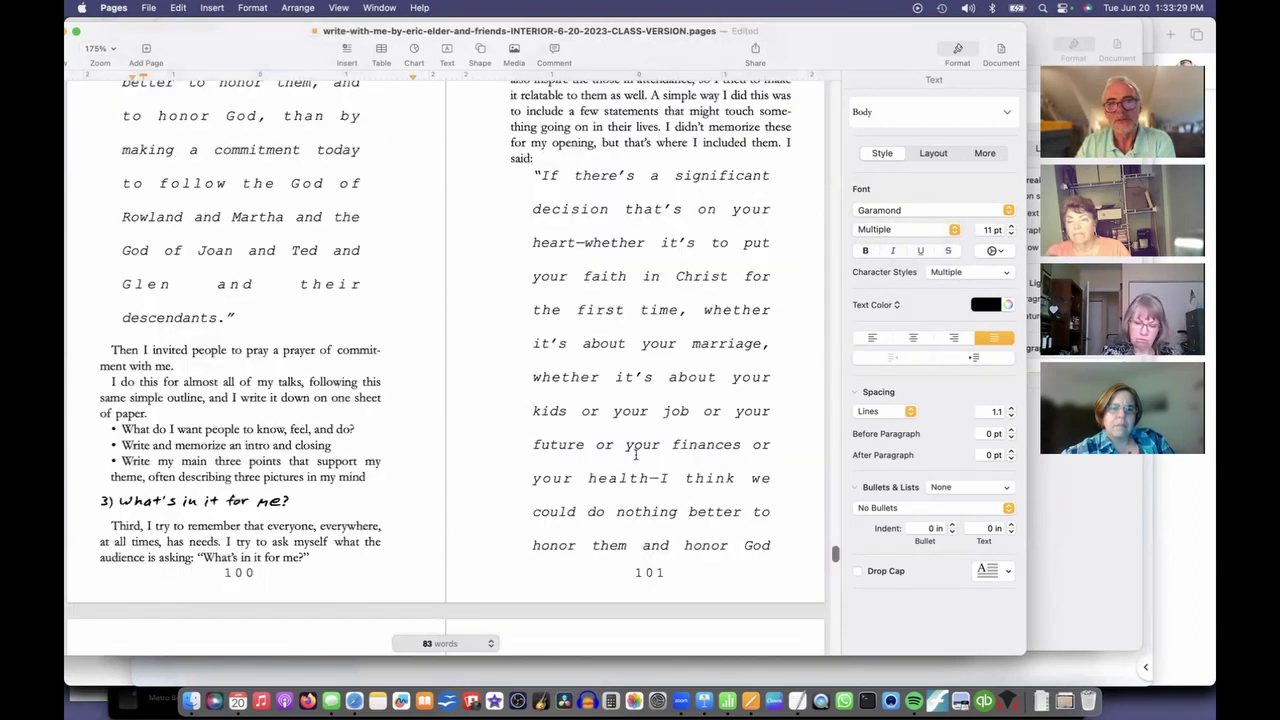
scroll(637, 467, up, 2)
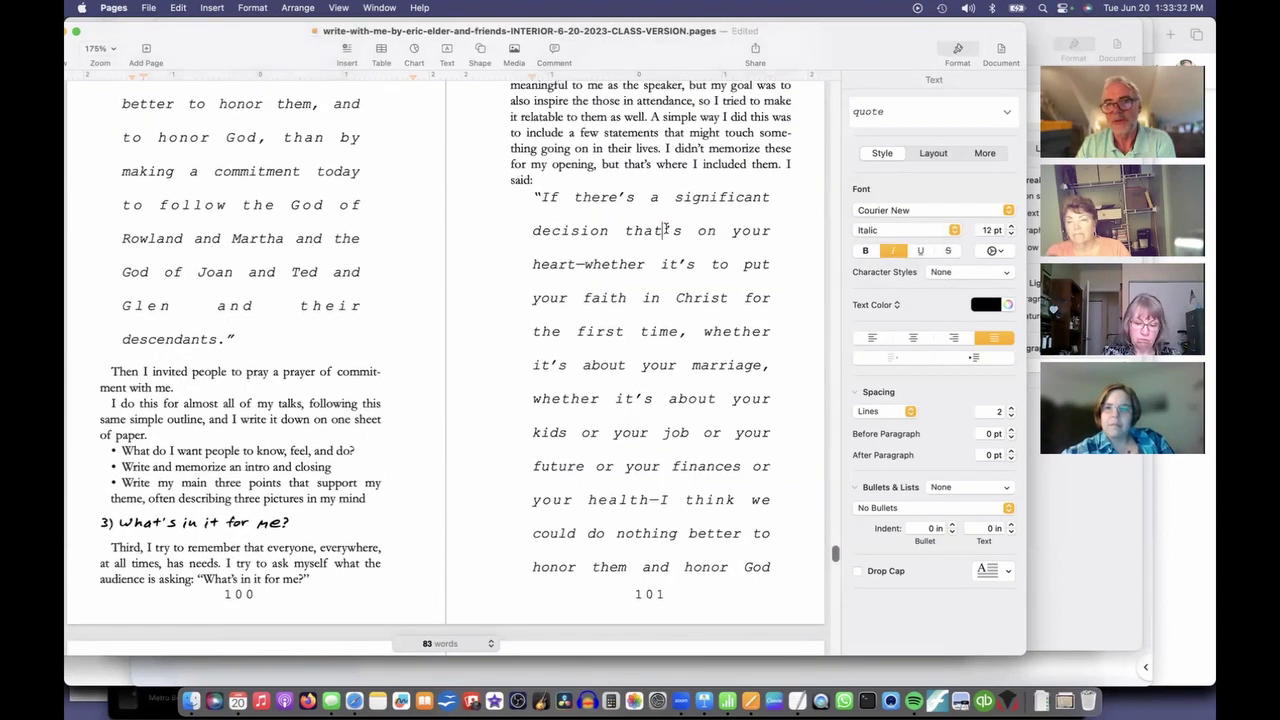
Change the "If there's a significant decision" quote on page 101 to Garamond with 1.1 line spacing.
triple_click(666, 230)
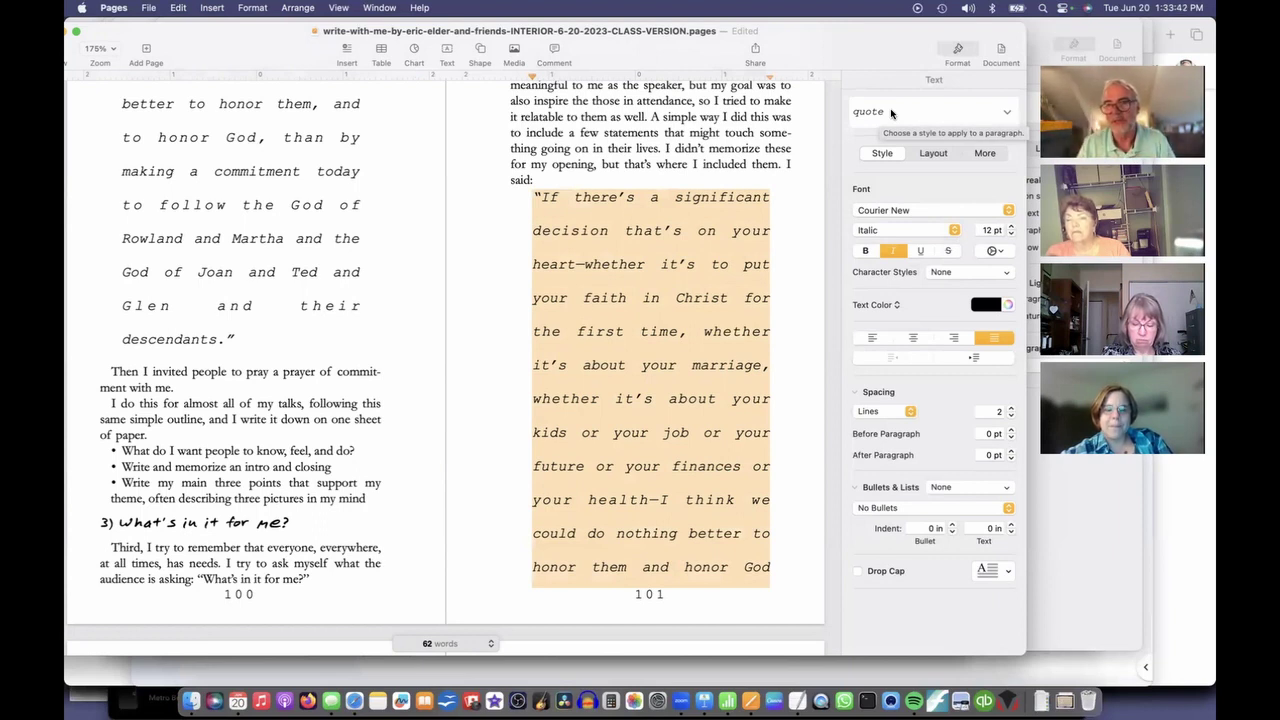
click(900, 212)
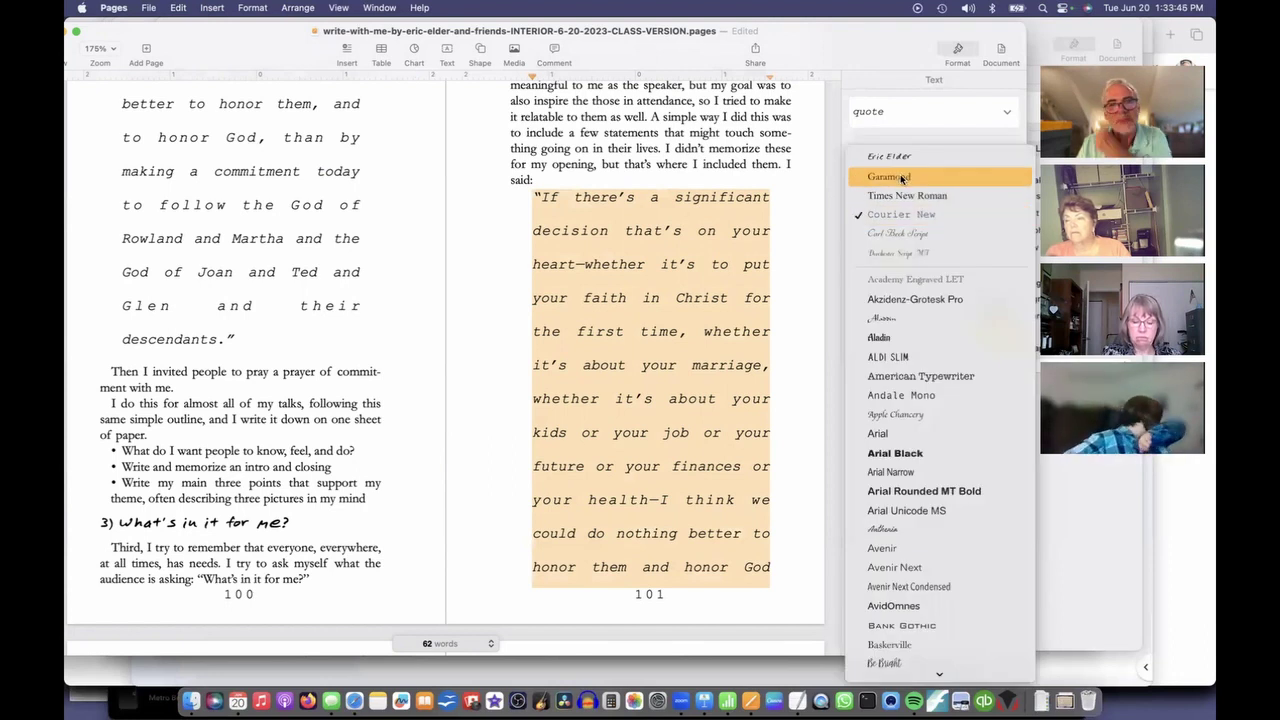
click(902, 178)
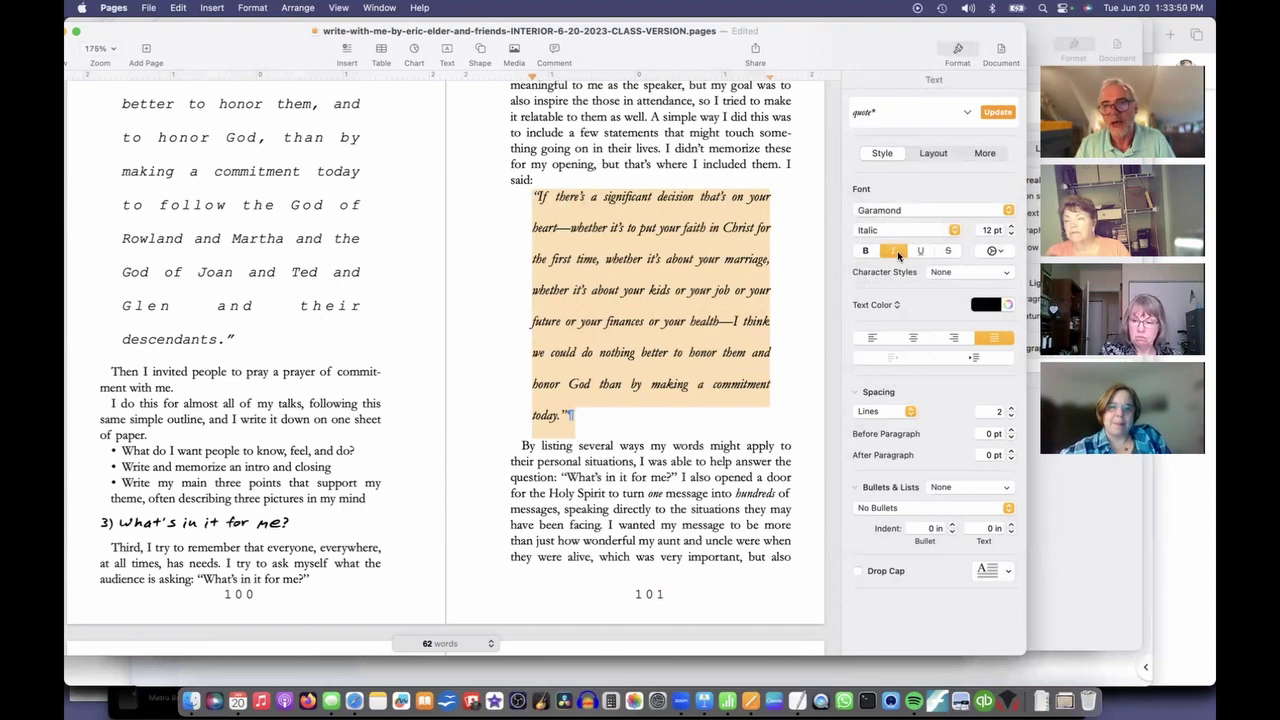
click(1010, 417)
click(1010, 417)
click(1010, 417)
click(1010, 417)
click(1010, 417)
click(1010, 417)
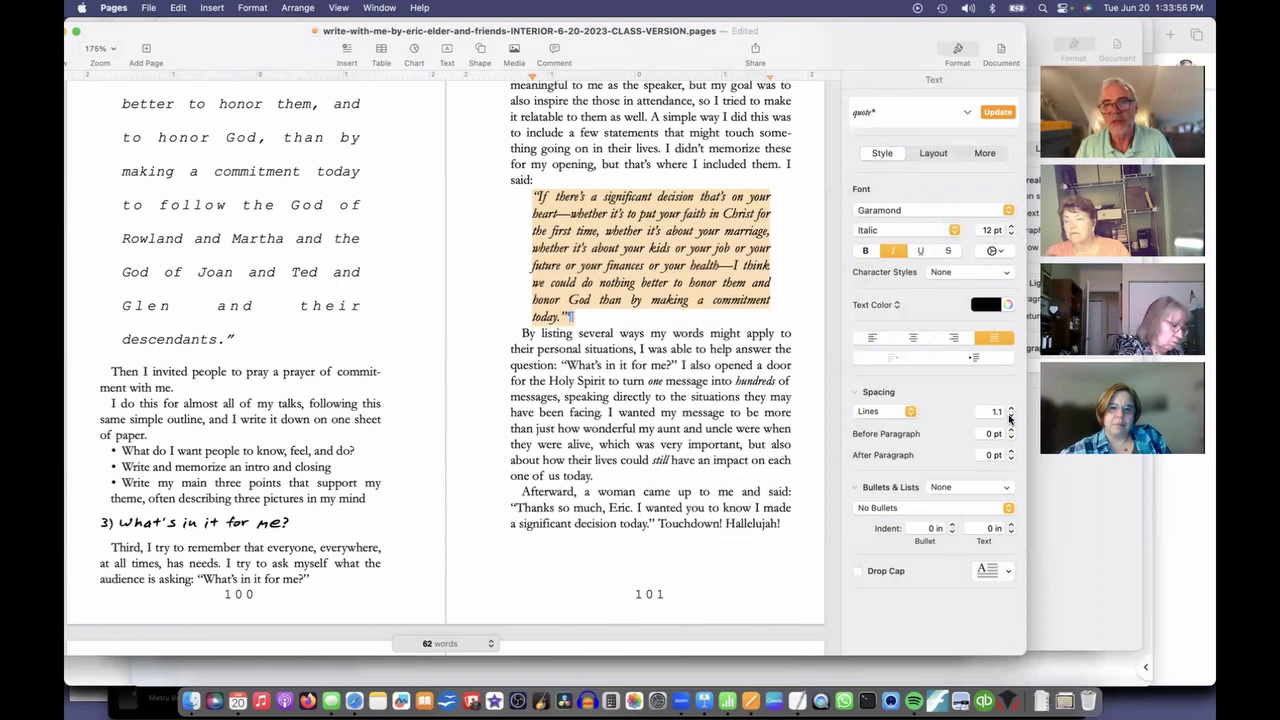
Set the first, left and right indents of the "If there's a significant decision" quote to 0.13 in.
click(933, 156)
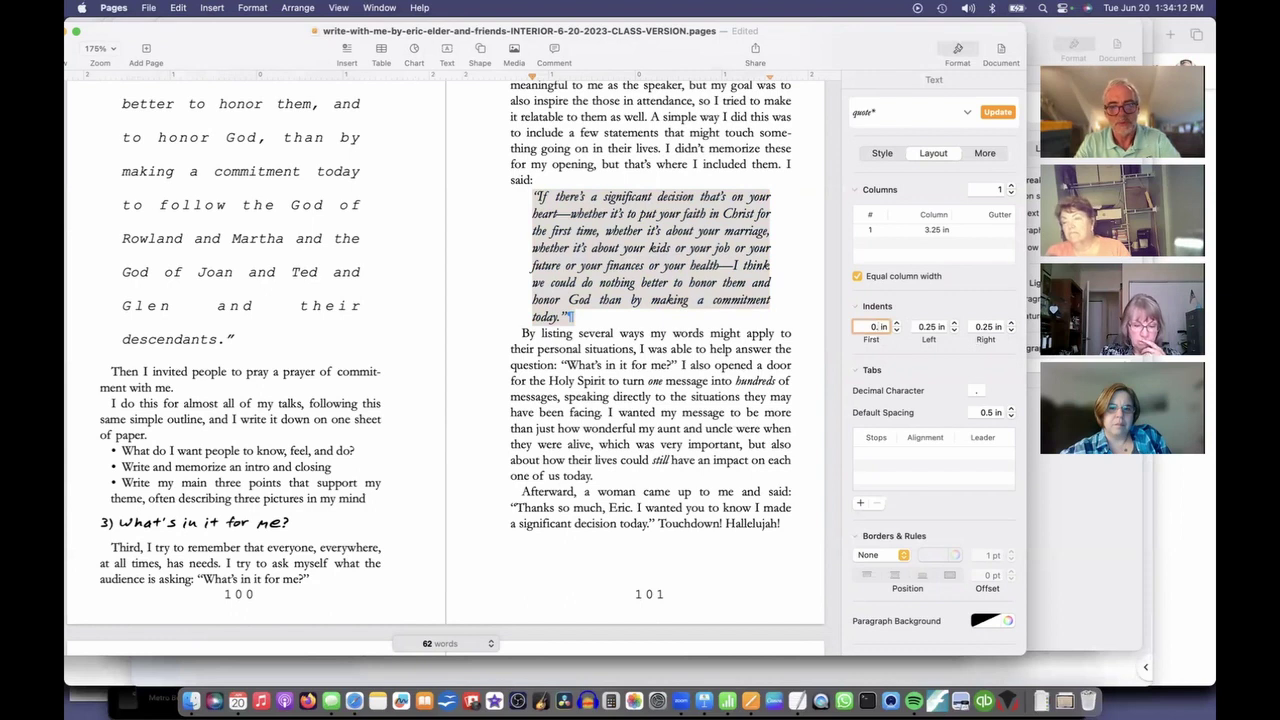
key(Tab)
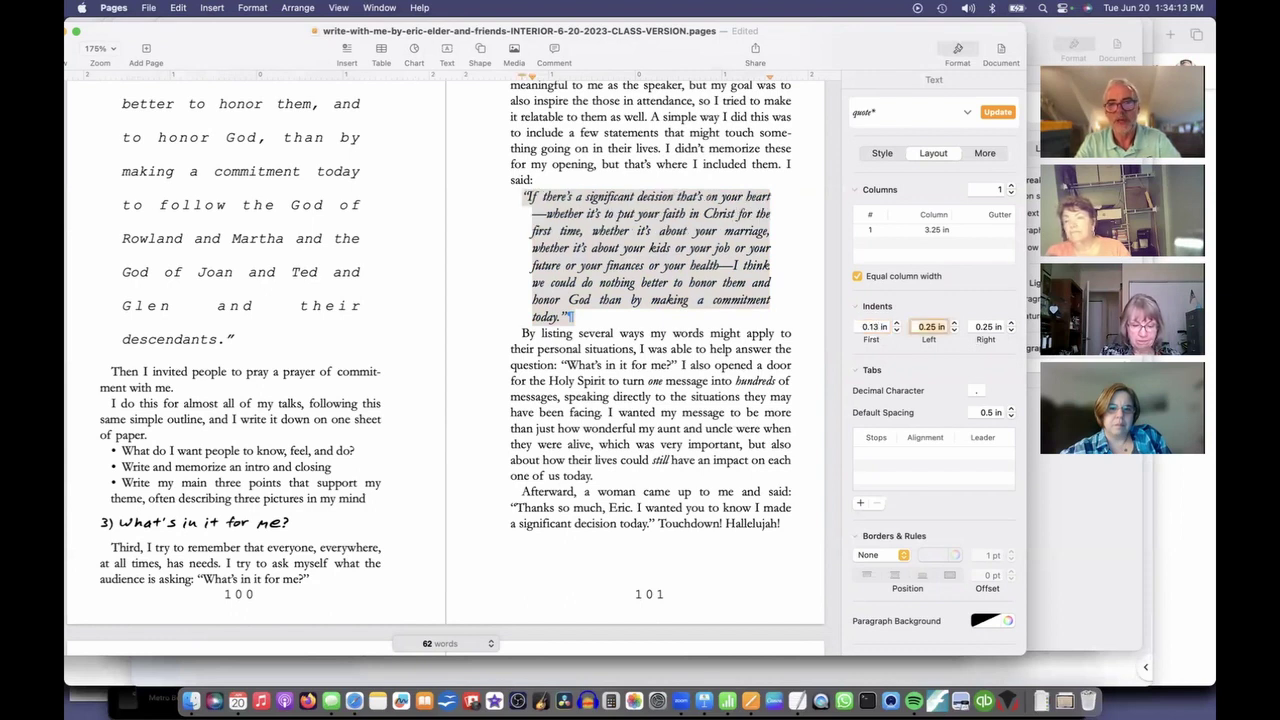
key(Tab)
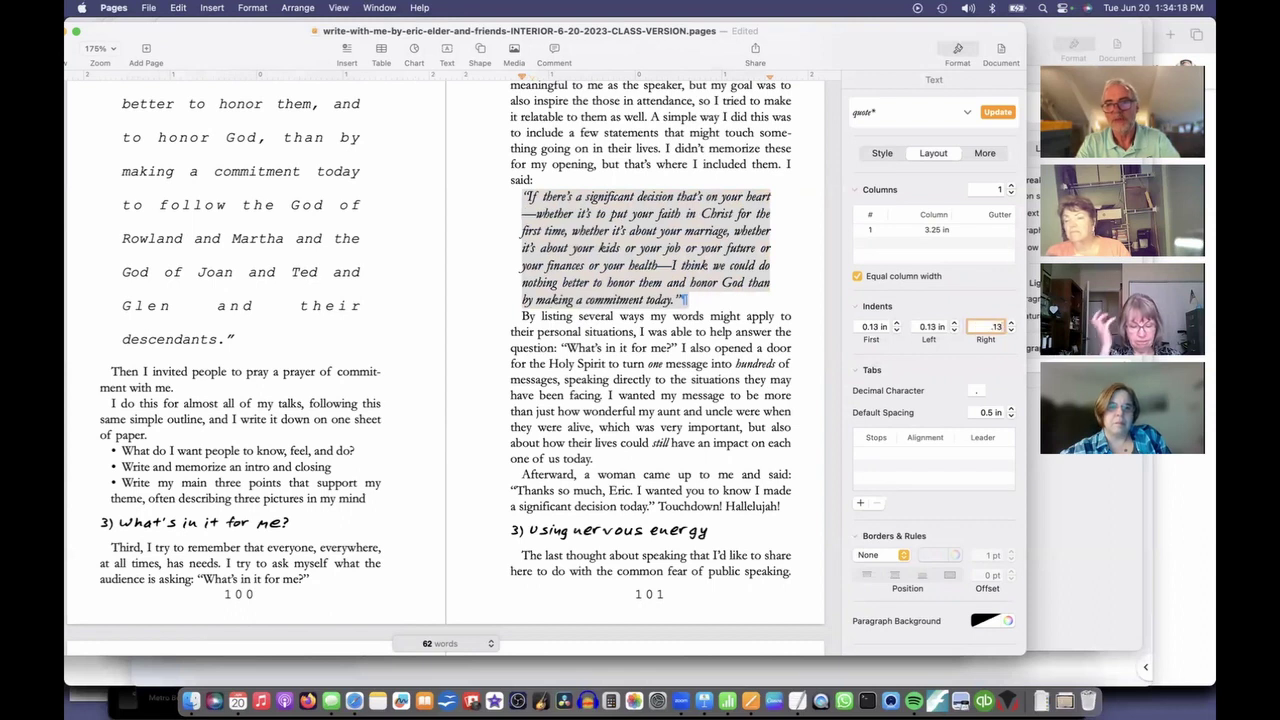
key(Tab)
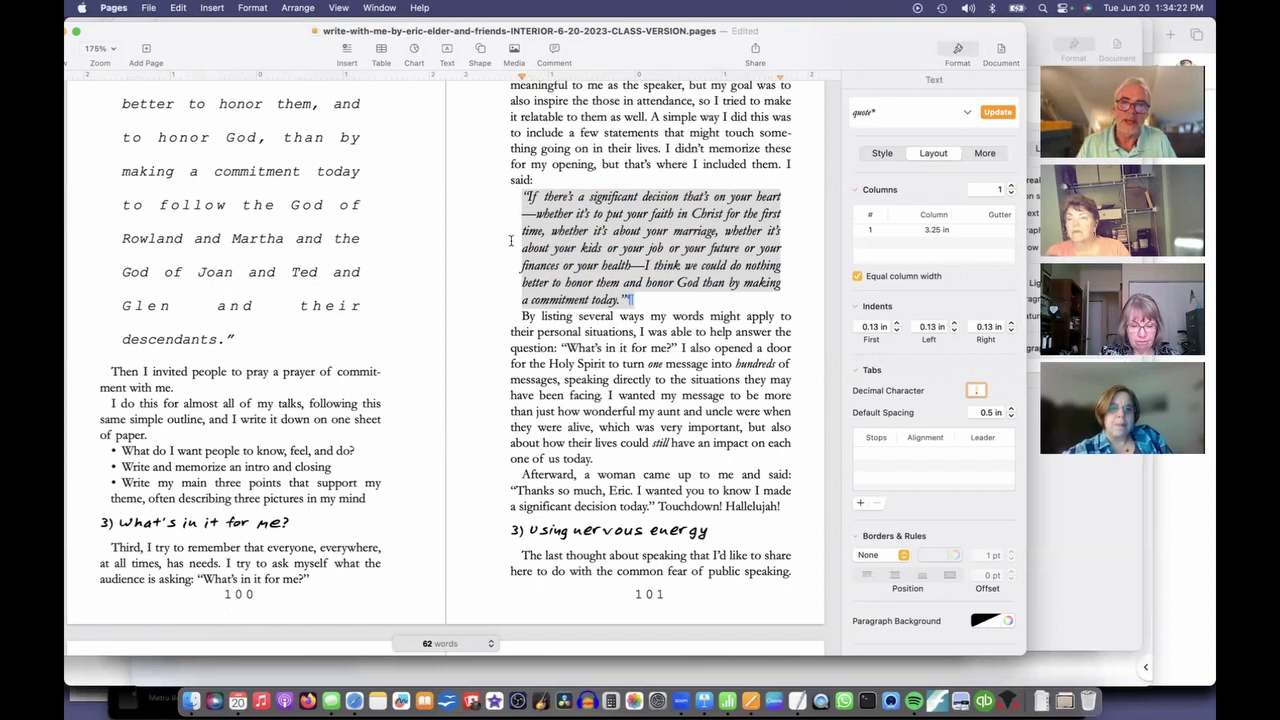
key(Escape)
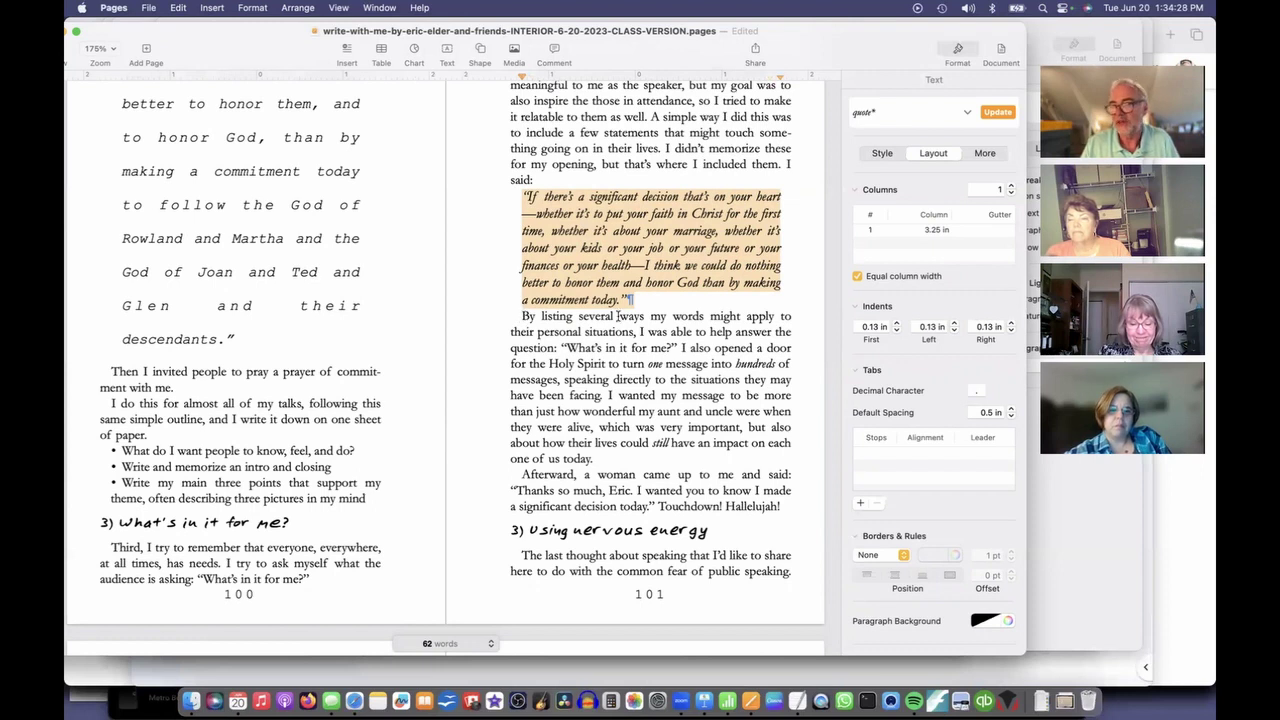
click(526, 197)
drag(527, 197, 569, 295)
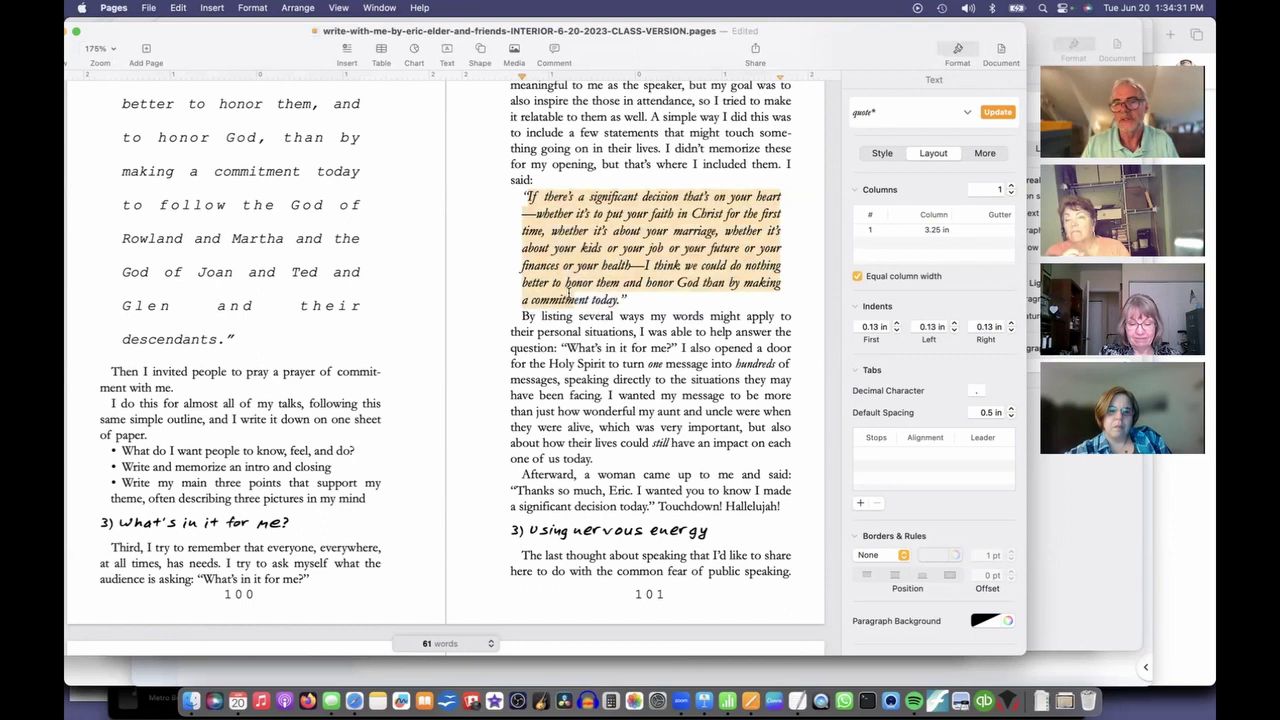
click(621, 243)
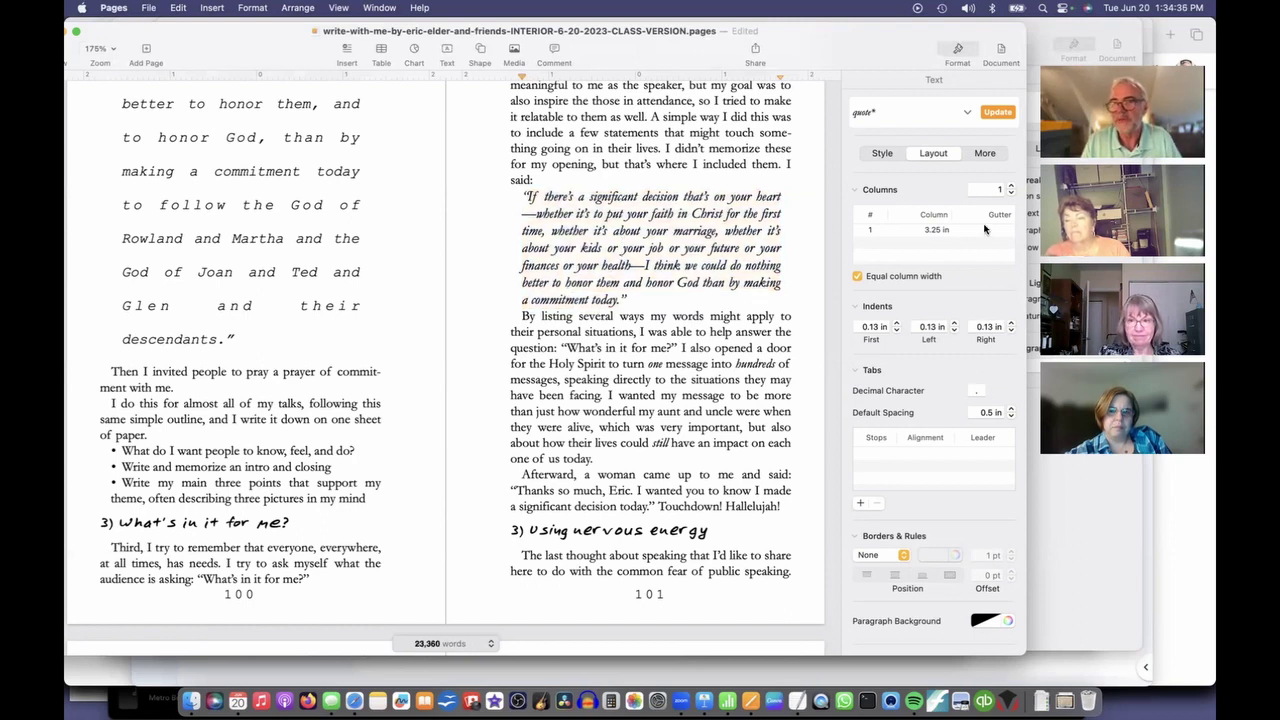
Set the quote's spacing to 4 pt before and 5 pt after the paragraph, and update the quote style.
click(889, 154)
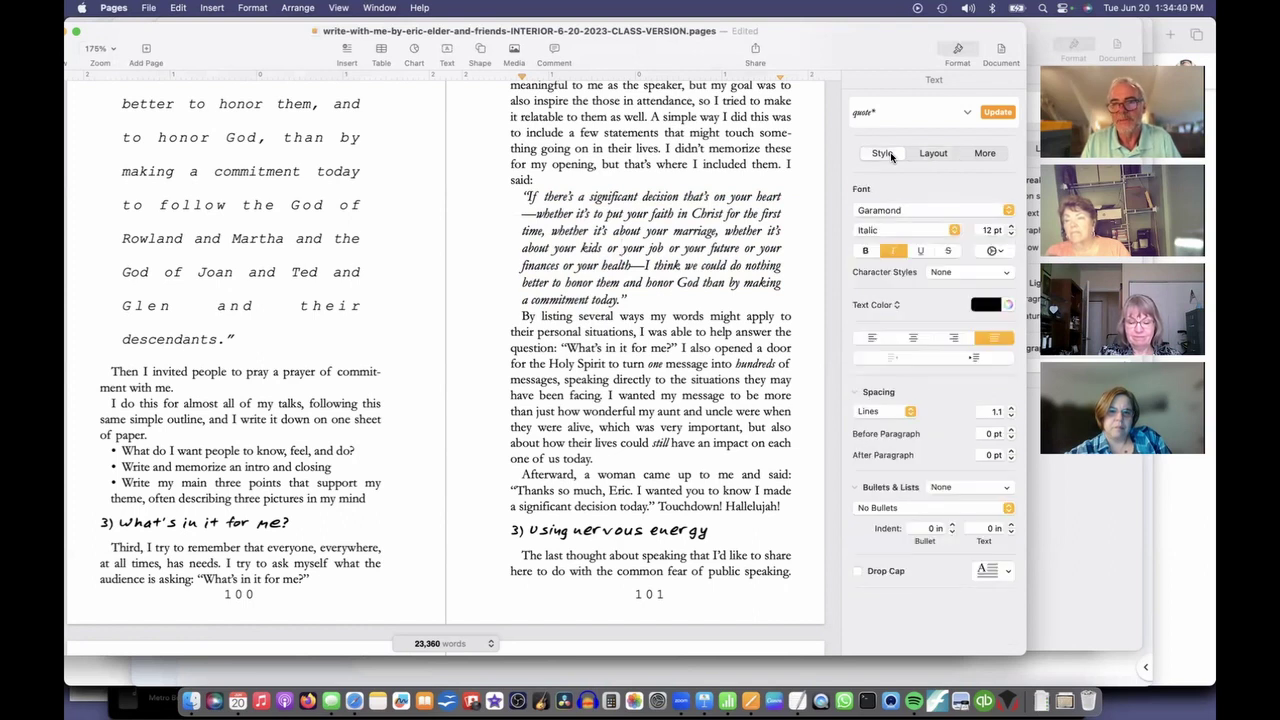
click(1011, 451)
click(1011, 451)
click(1011, 451)
click(1011, 451)
click(1011, 451)
click(1010, 430)
click(1010, 430)
click(1010, 430)
click(1010, 430)
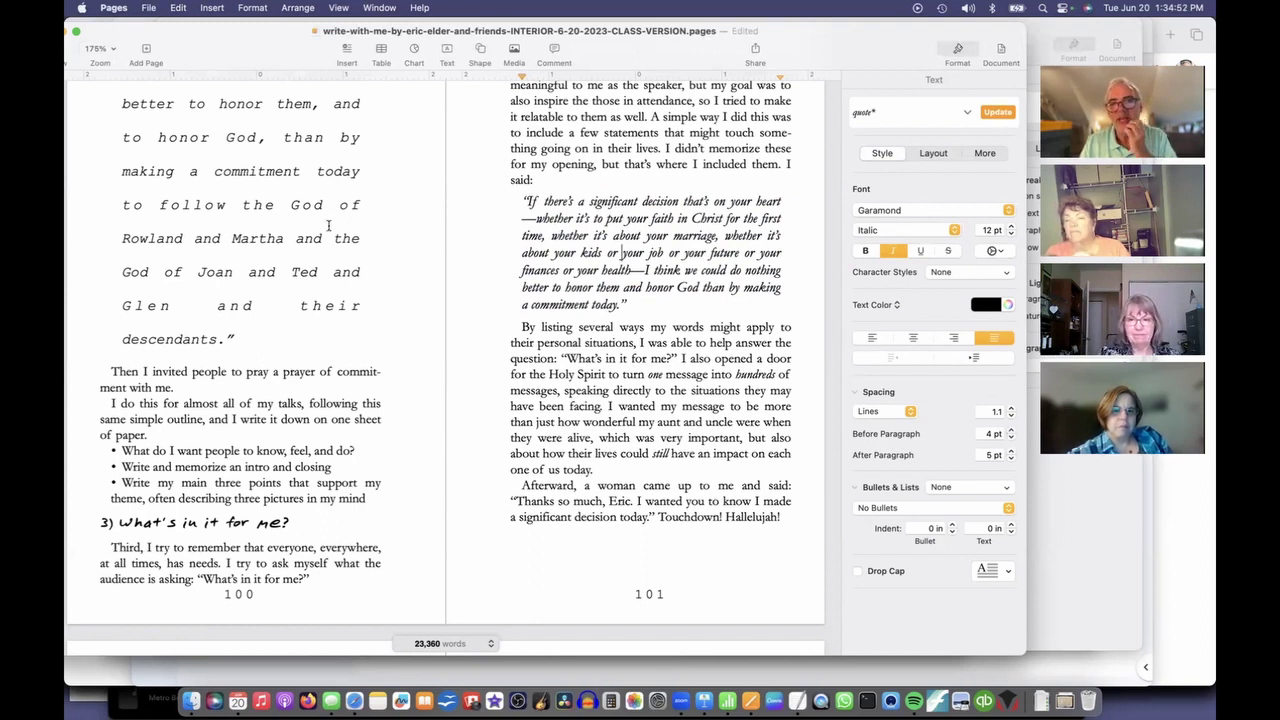
click(994, 113)
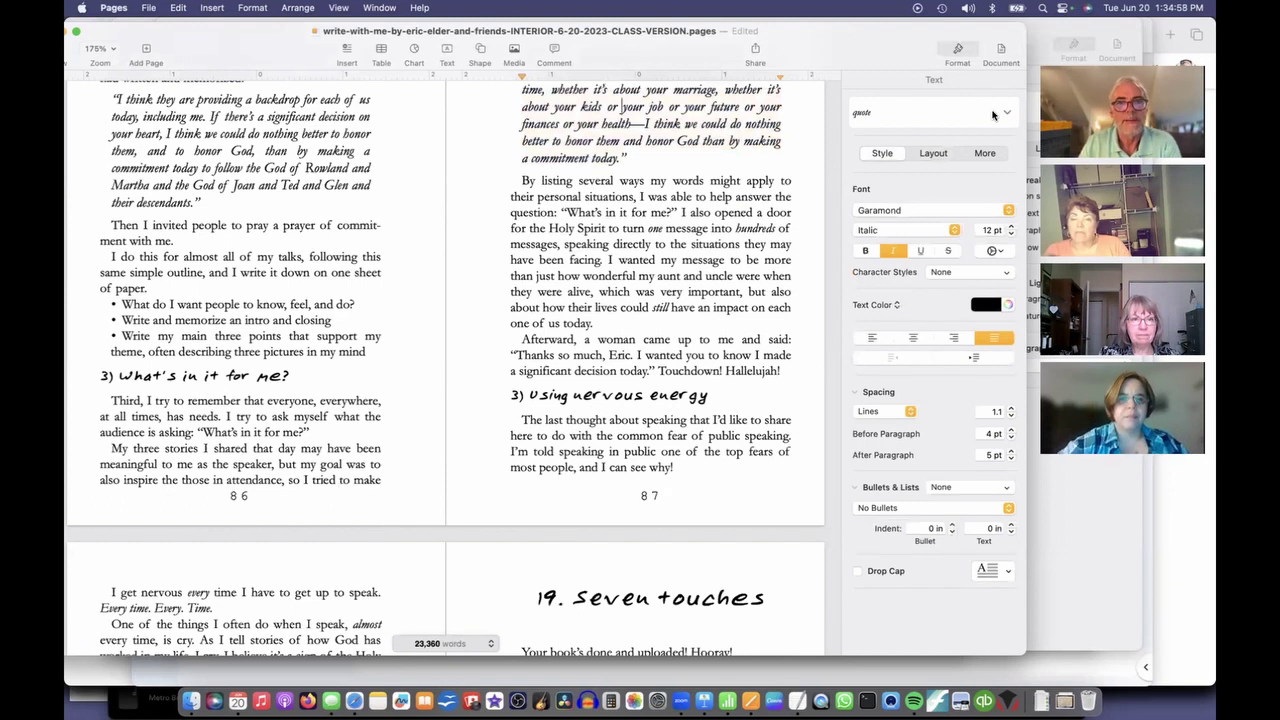
Look through the restyled quotes around page 86, the book's closing pages and the title page.
scroll(635, 210, up, 5)
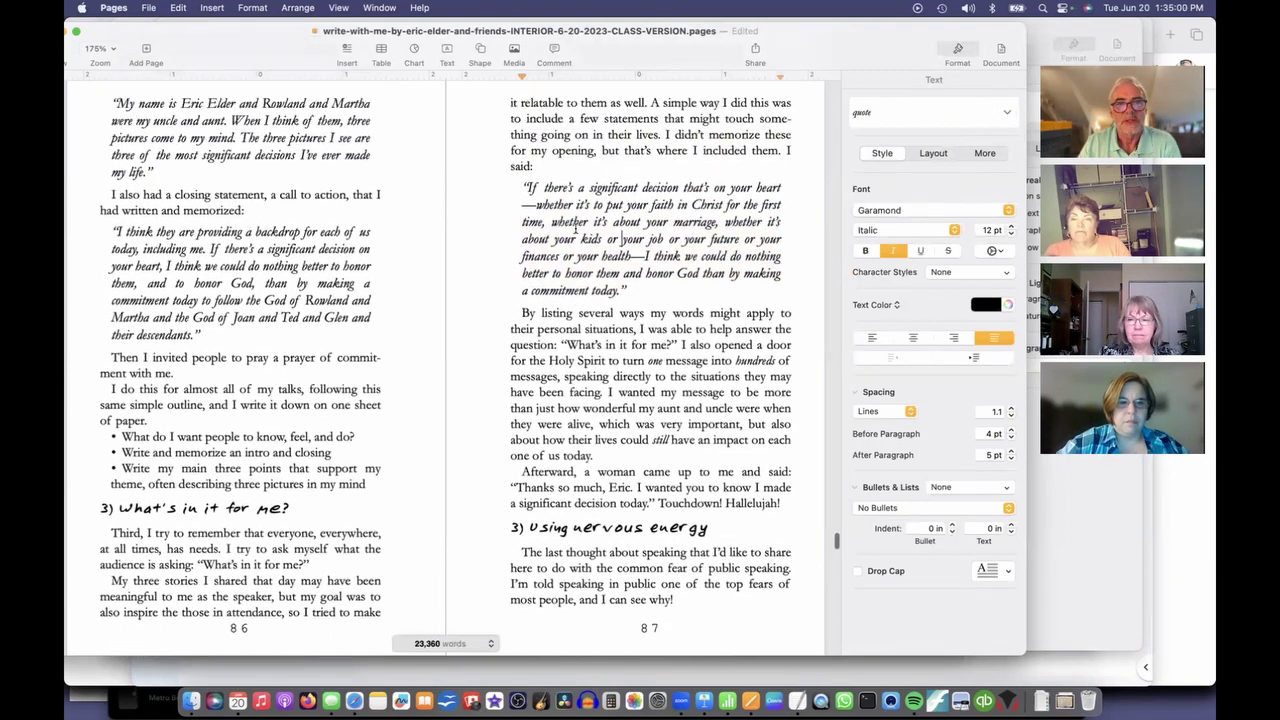
scroll(305, 281, up, 6)
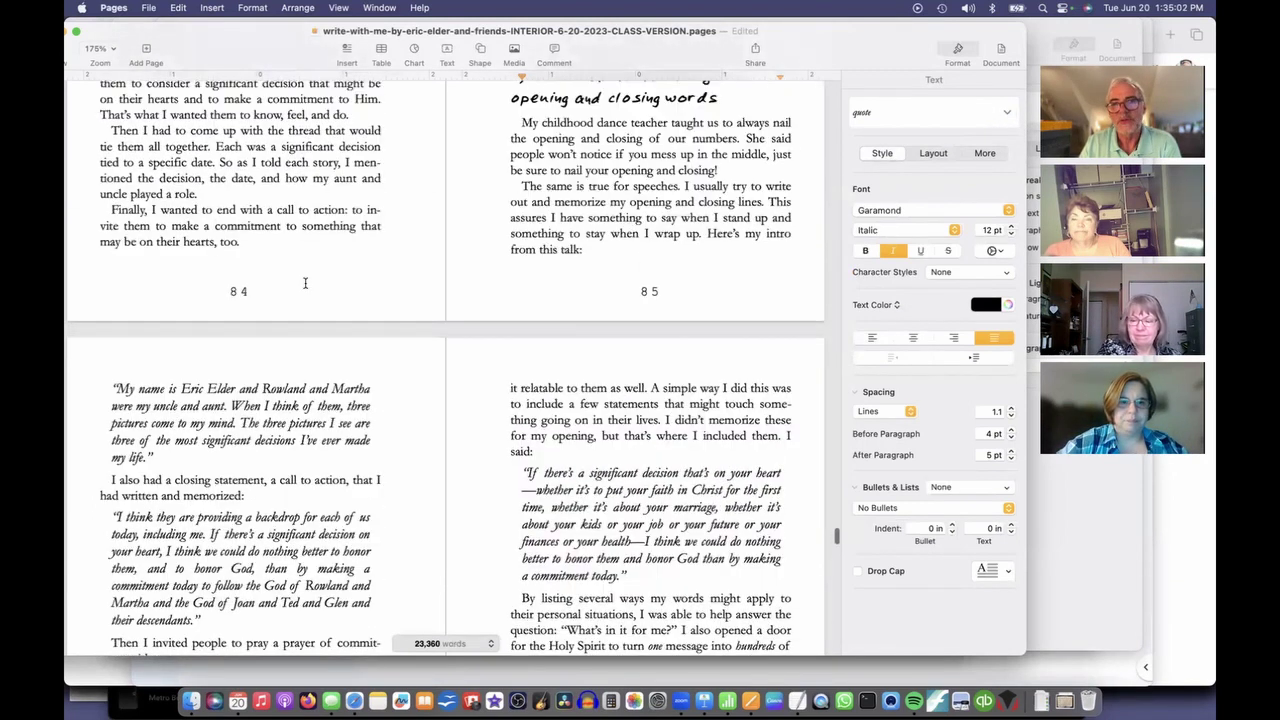
scroll(305, 281, down, 15)
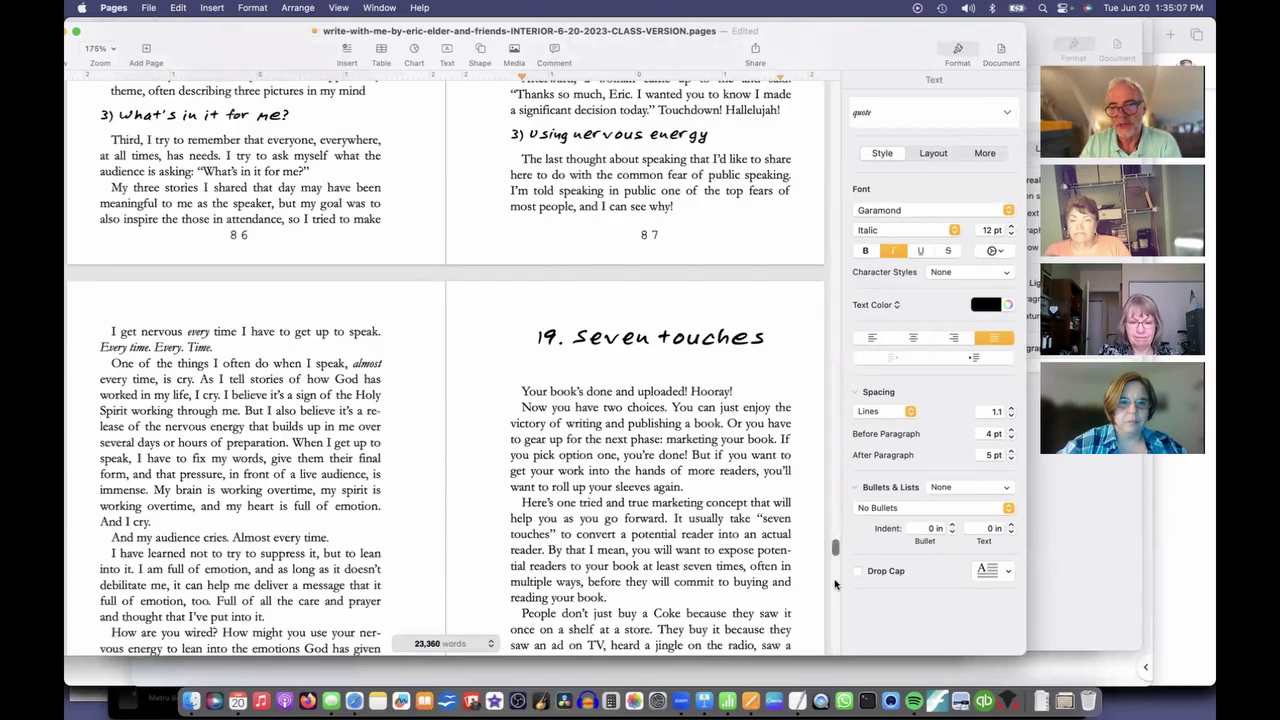
drag(835, 584, 832, 697)
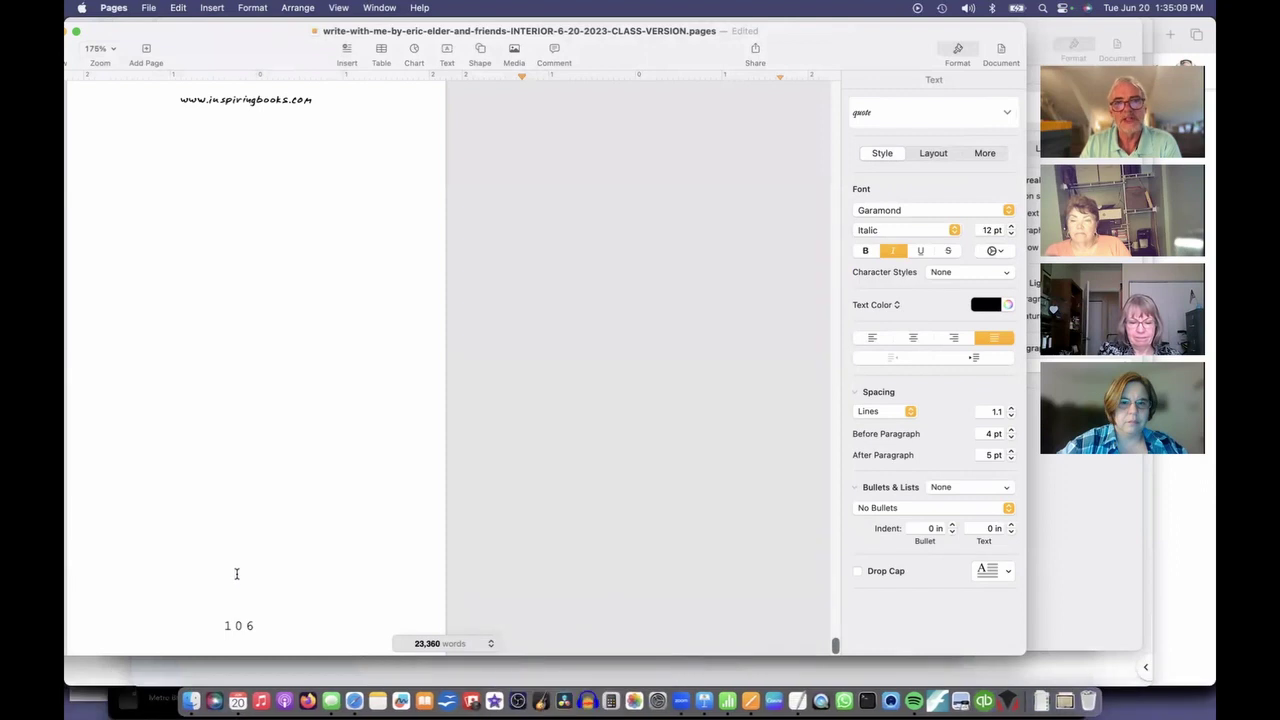
scroll(237, 573, up, 4)
scroll(237, 573, up, 8)
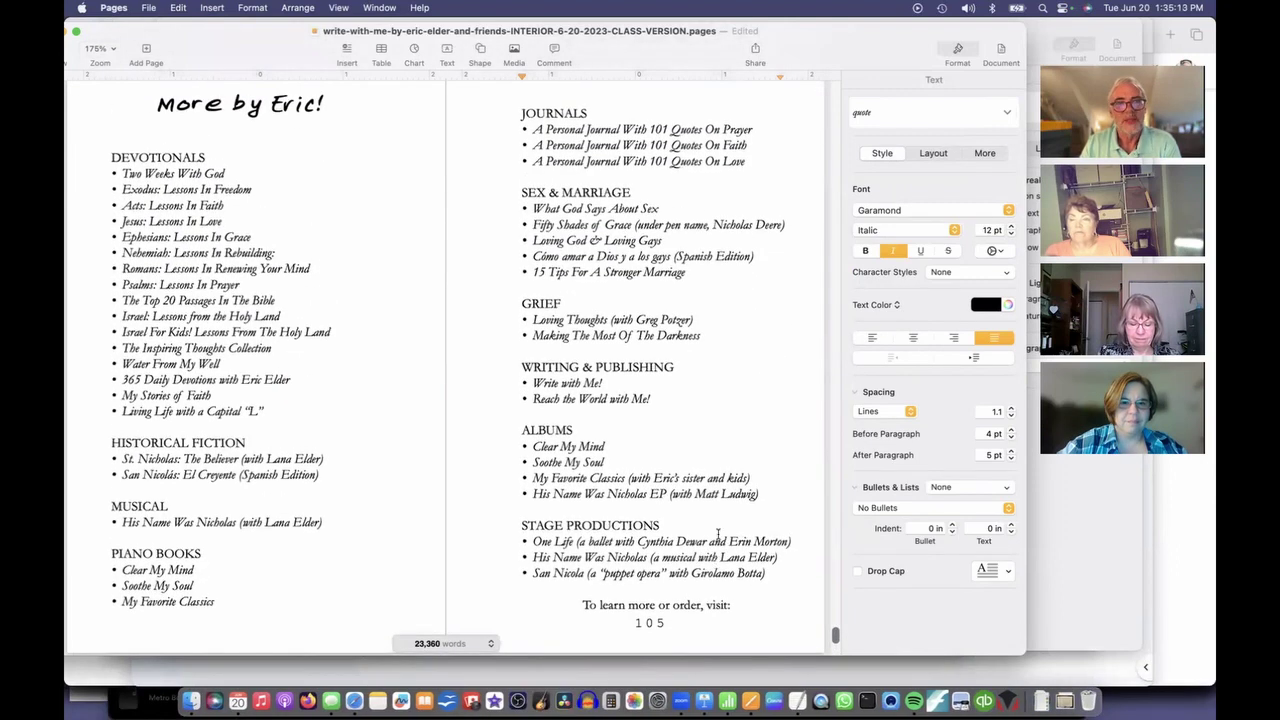
scroll(717, 535, up, 15)
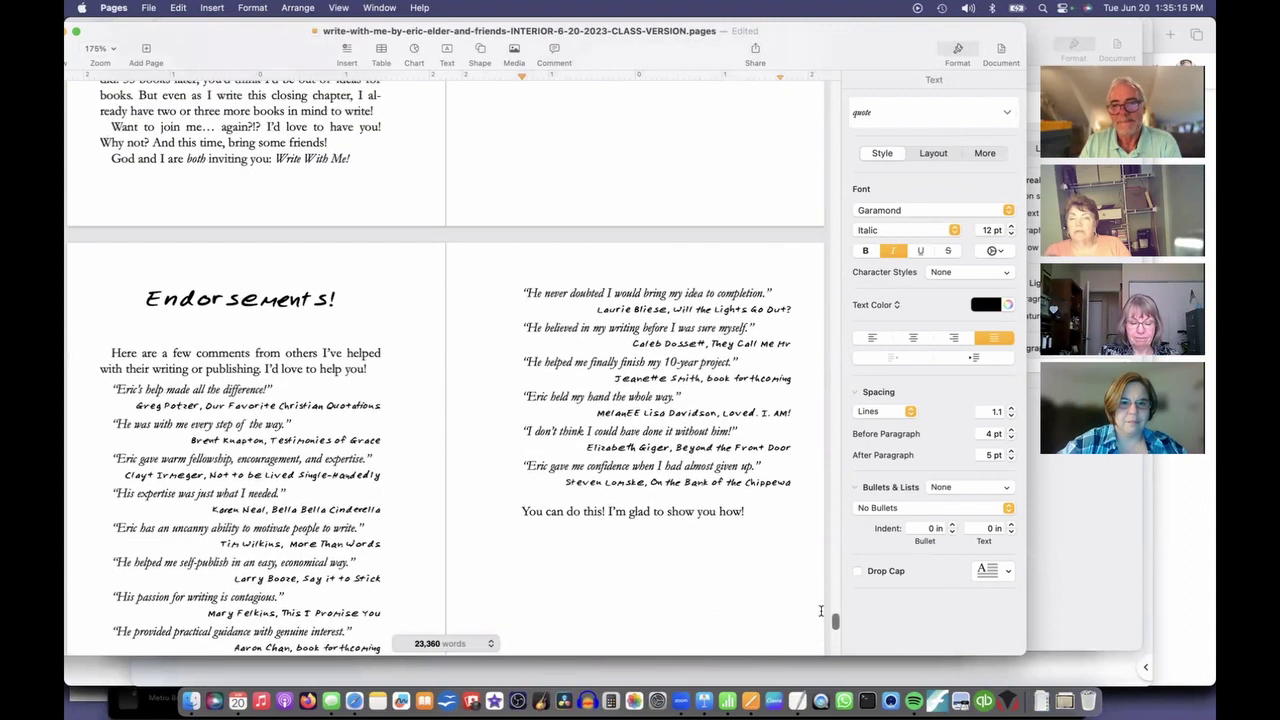
drag(836, 622, 834, 90)
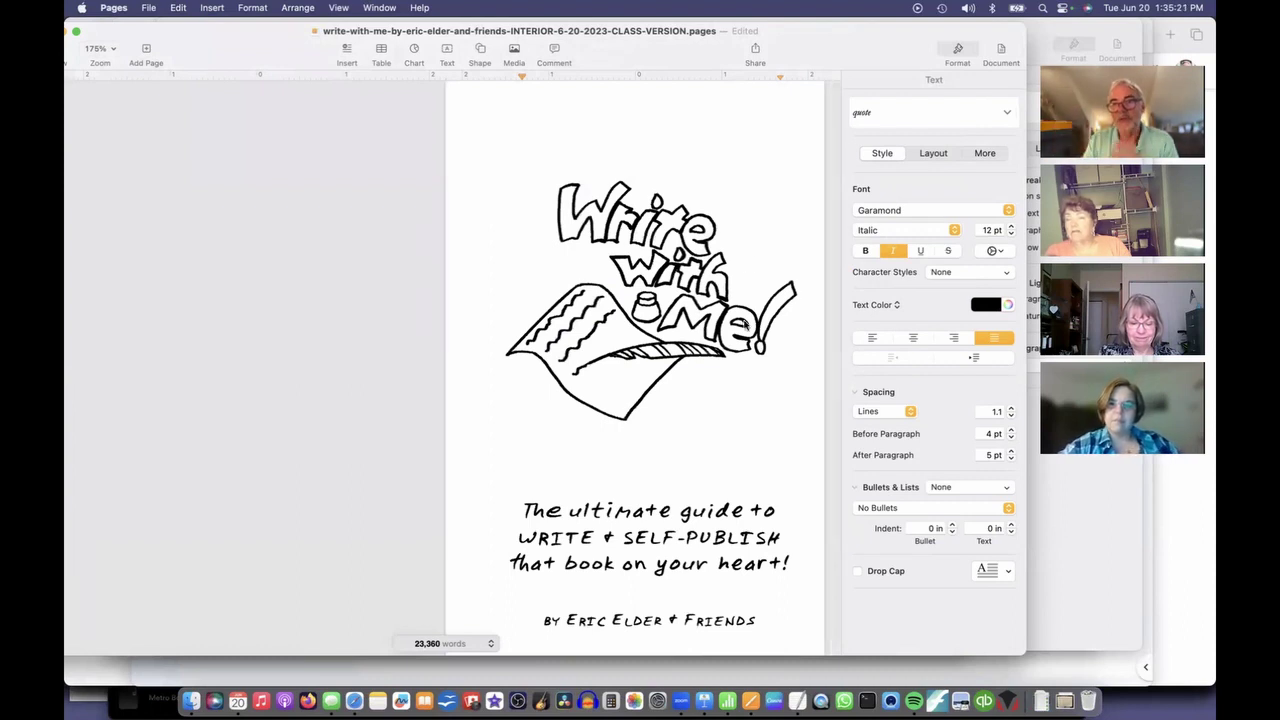
Try the quote style on the "At the end of 40 days" paragraph on page 7, and undo it.
scroll(639, 547, down, 3)
scroll(639, 545, down, 20)
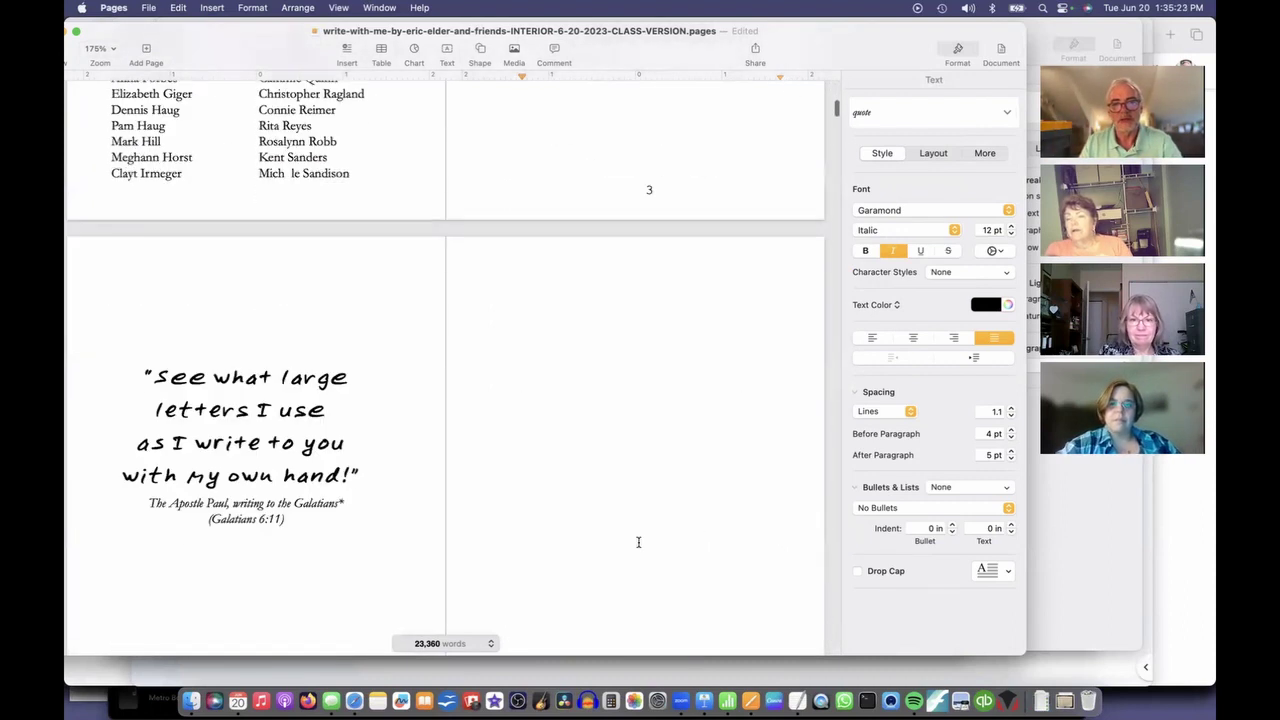
scroll(639, 541, down, 7)
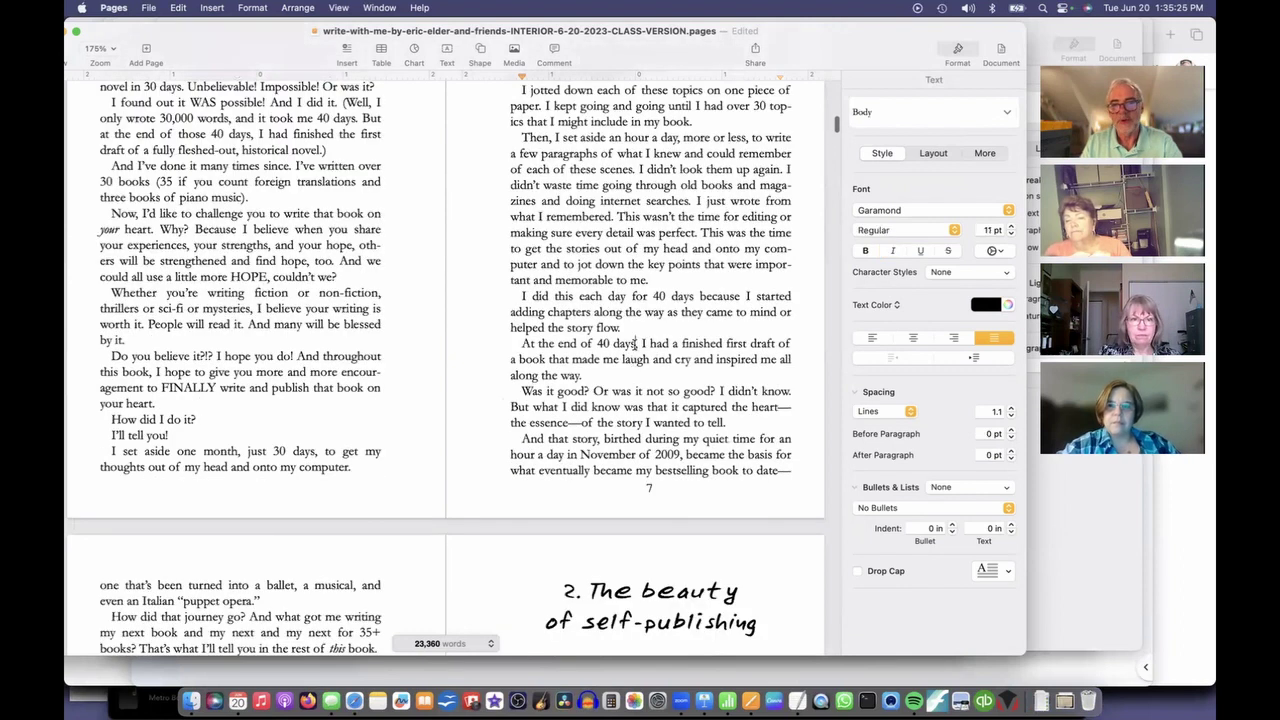
triple_click(622, 344)
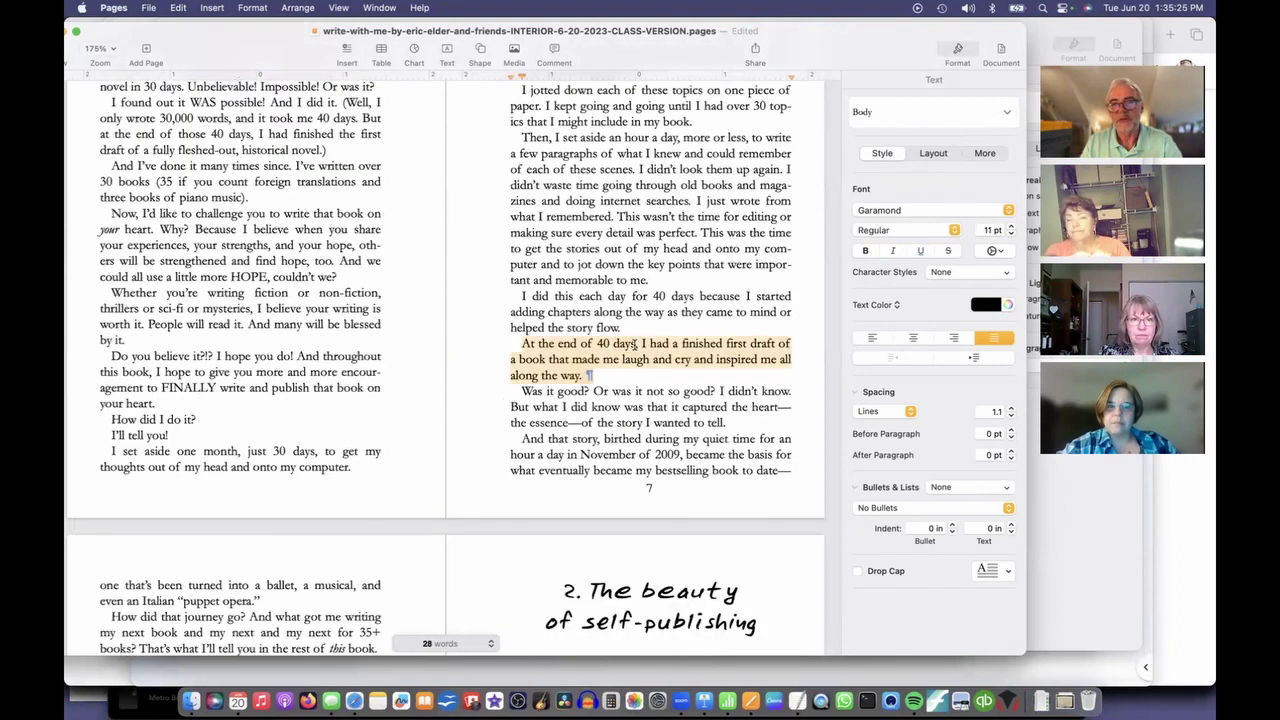
click(1008, 111)
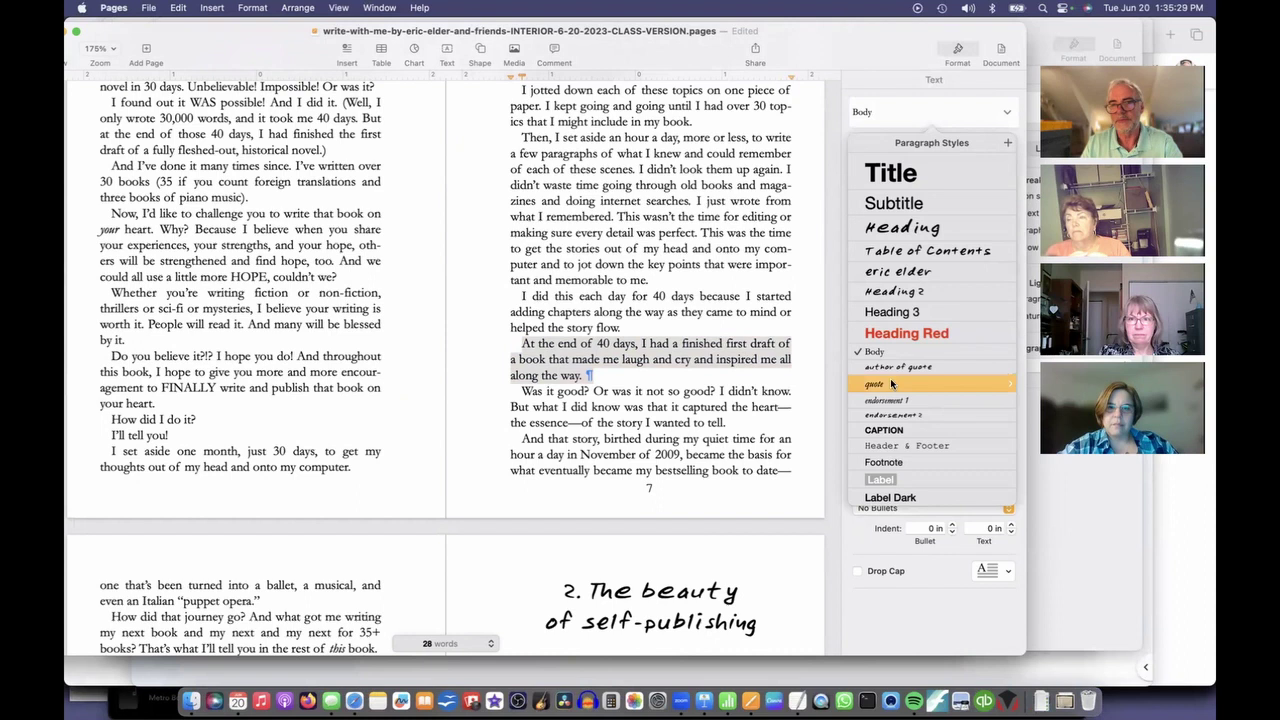
click(895, 383)
click(697, 302)
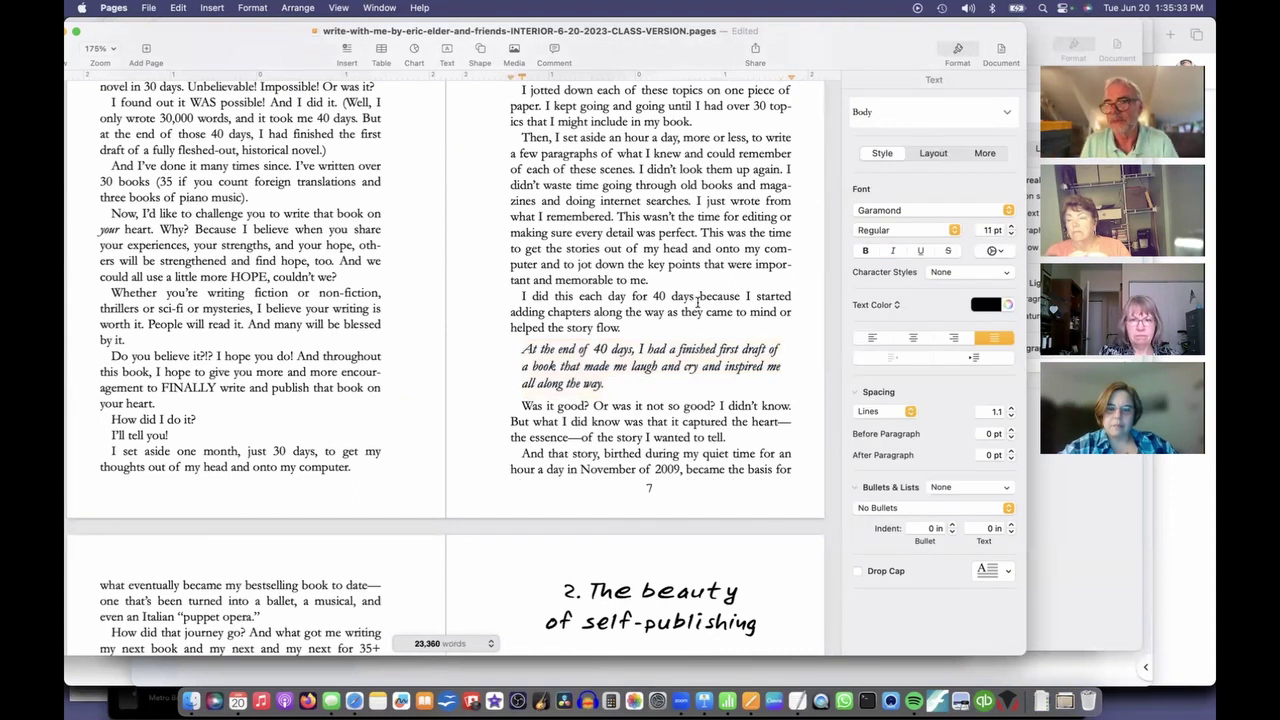
key(super+z)
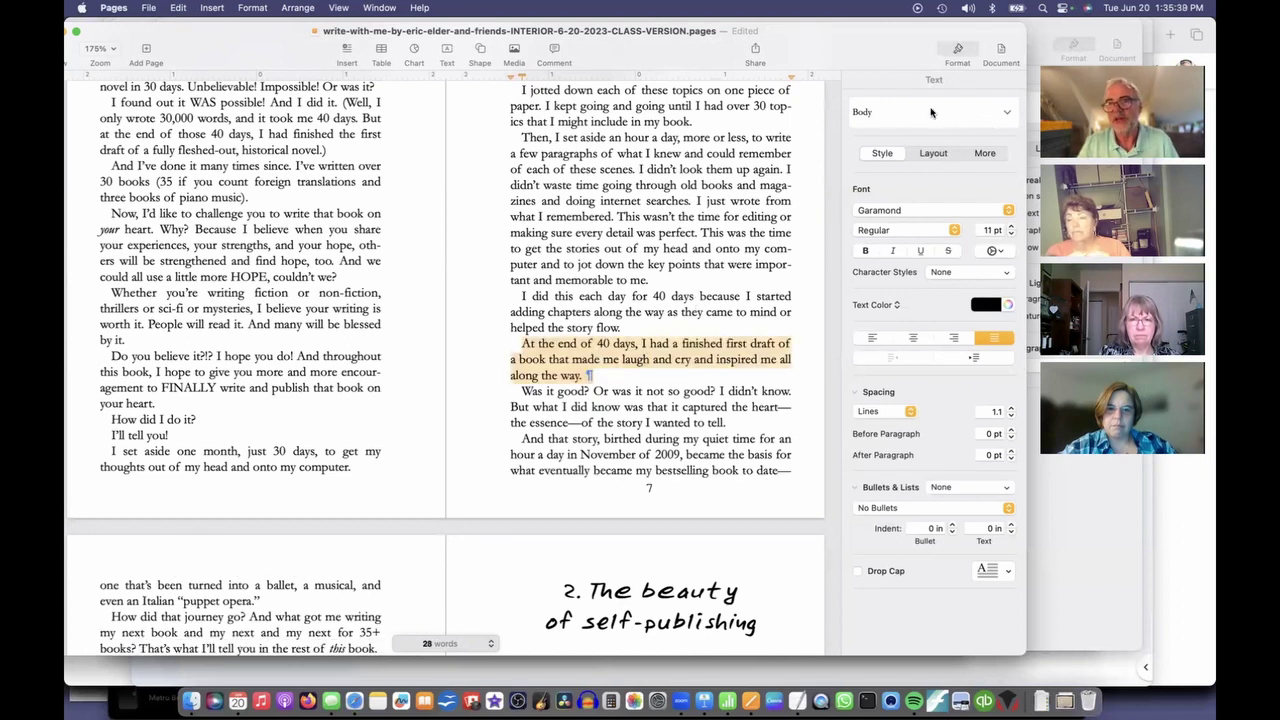
Apply the quote style to the "At the end of 40 days" paragraph on page 7.
click(1006, 115)
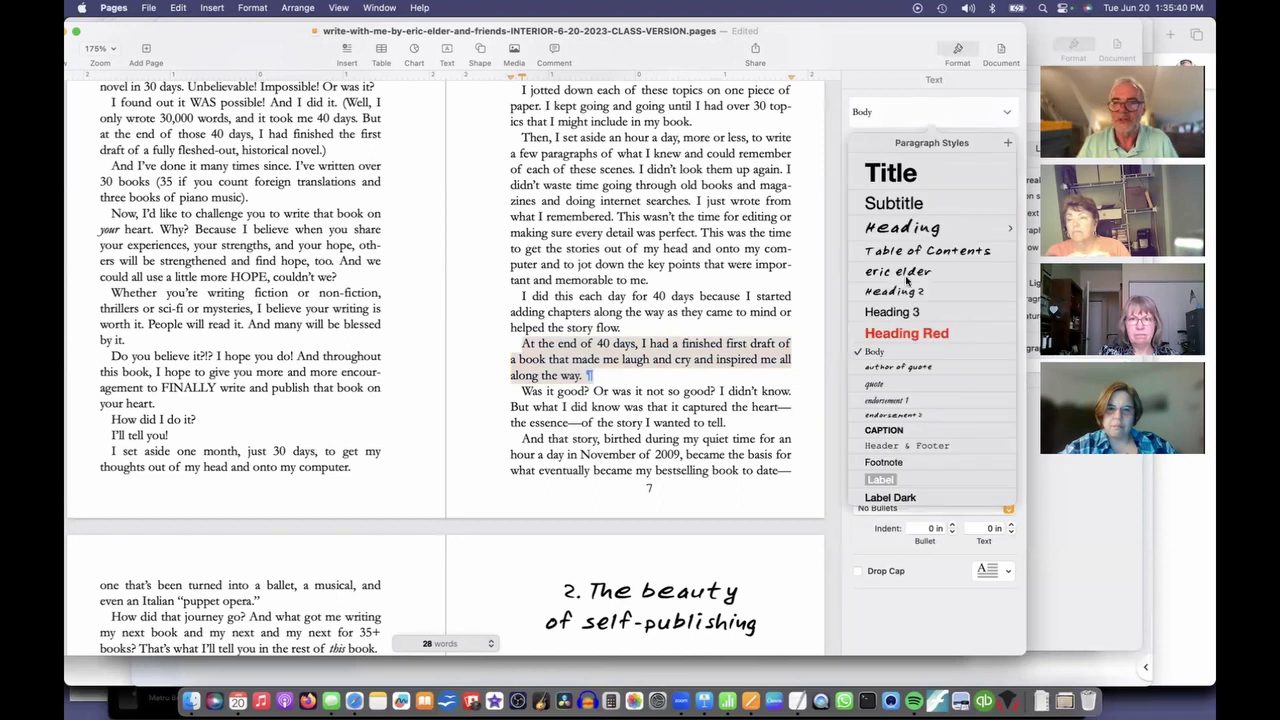
click(896, 386)
click(699, 348)
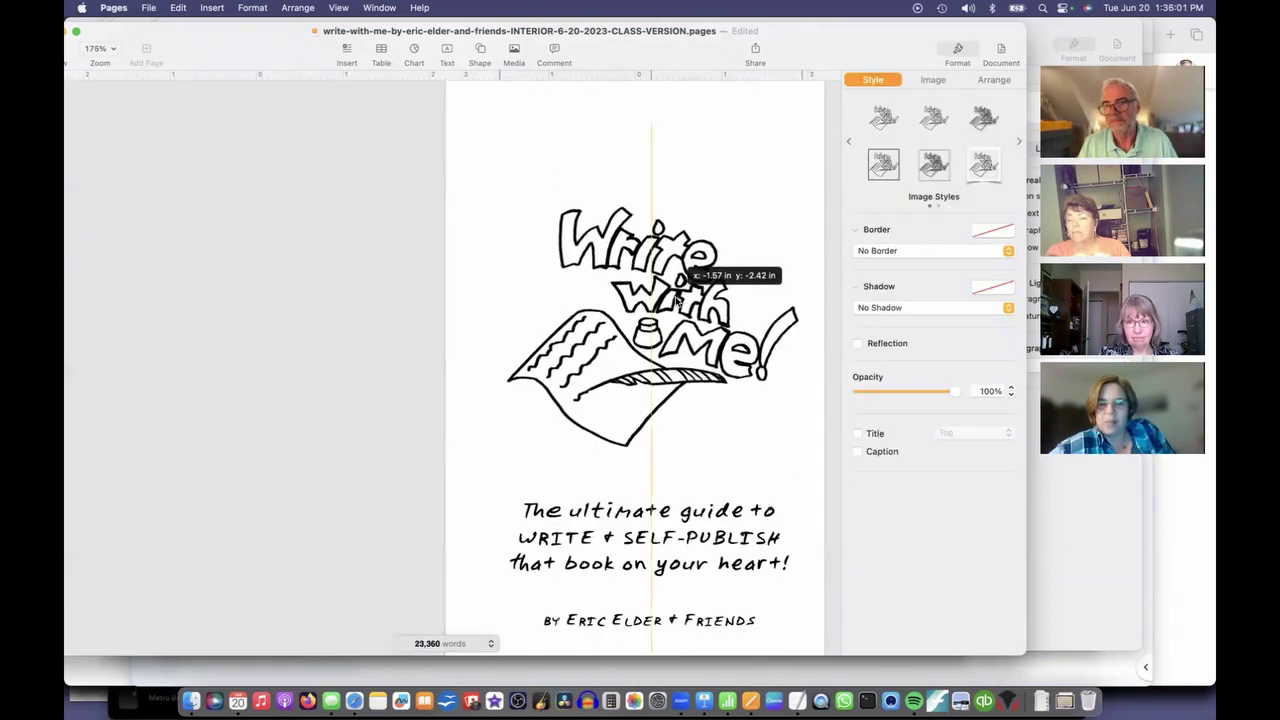
Create a new blank document and enter four short lines of random filler text.
scroll(670, 405, down, 8)
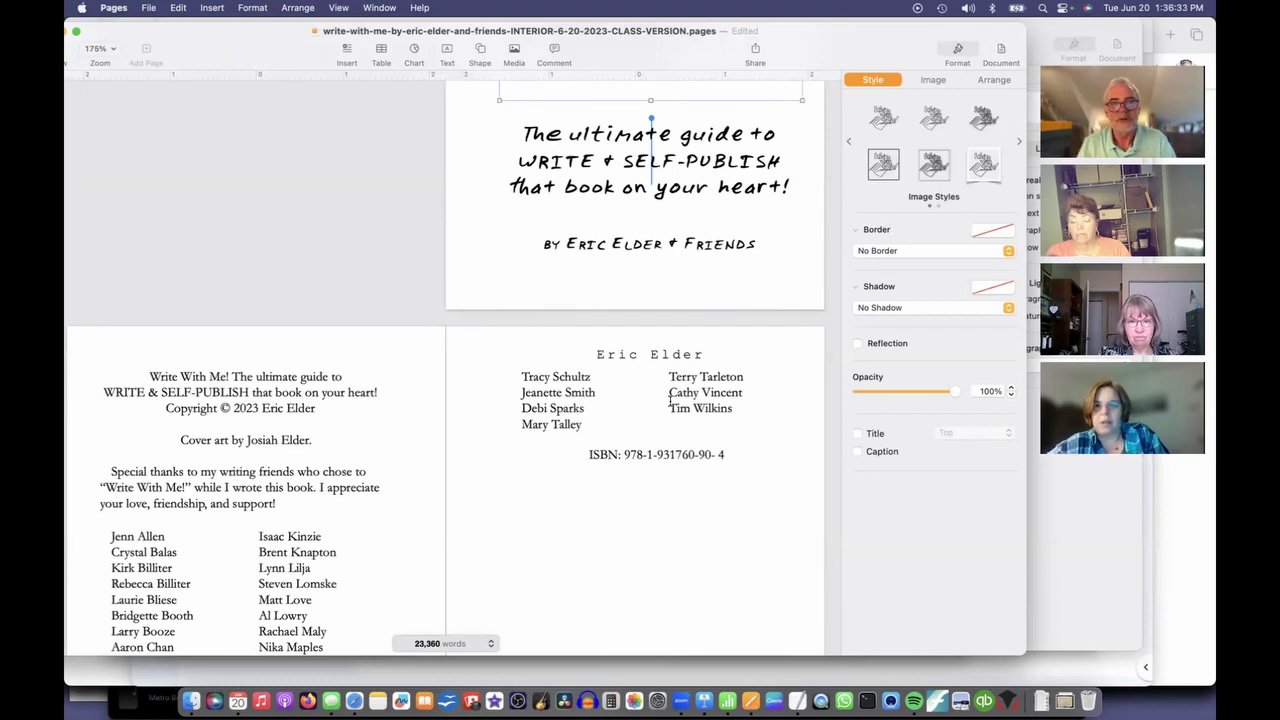
click(149, 8)
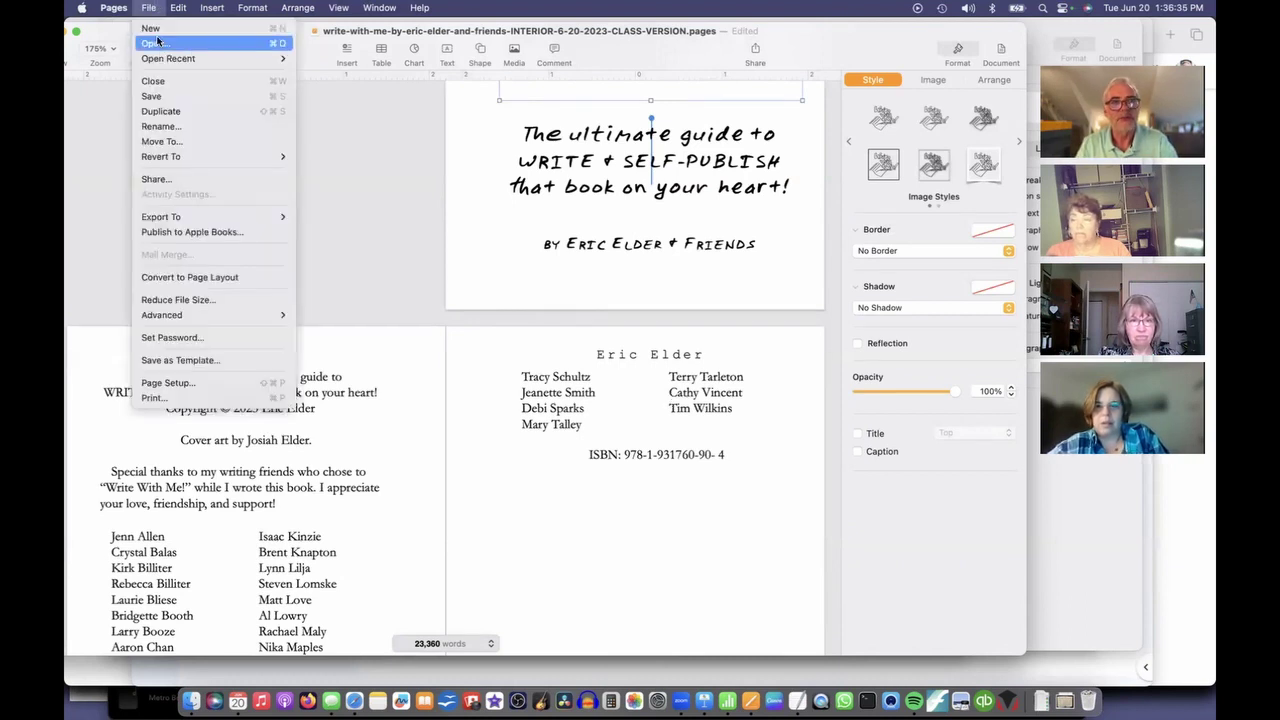
click(149, 8)
text(a)
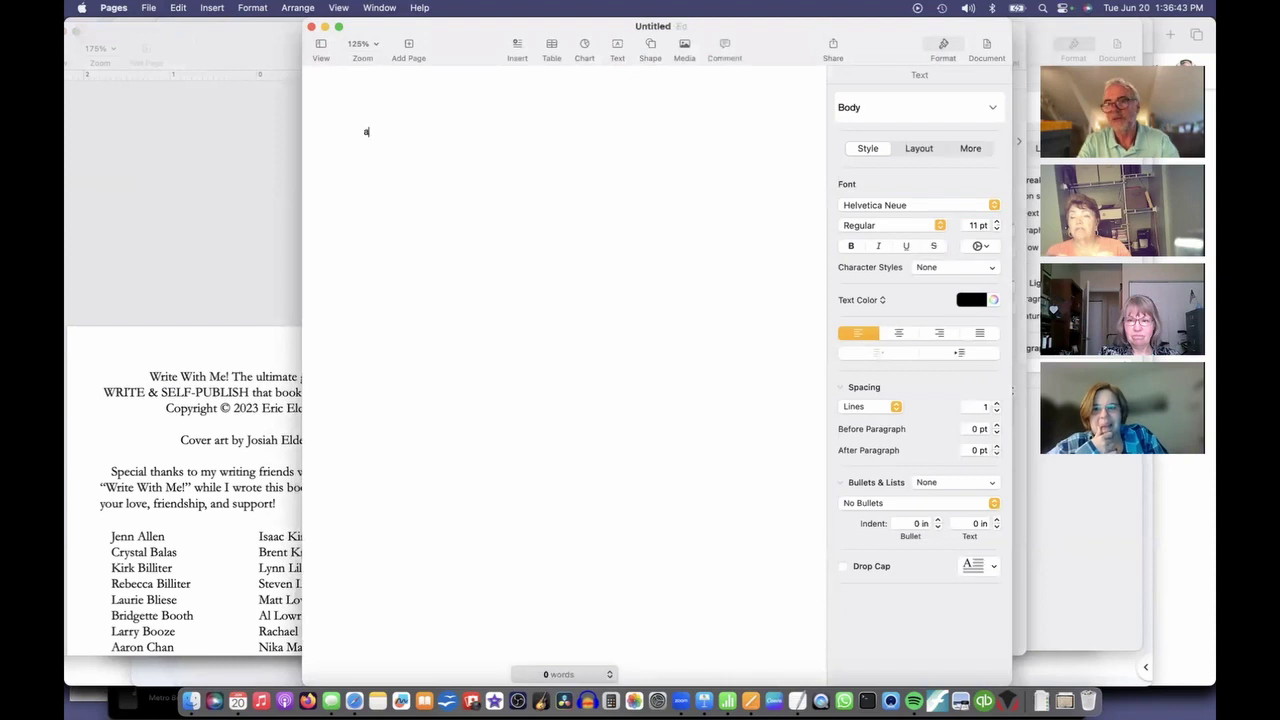
text(df jlksdfj laksfj alksj alskd)
key(Return)
text(asdkjasjdf lkasjd)
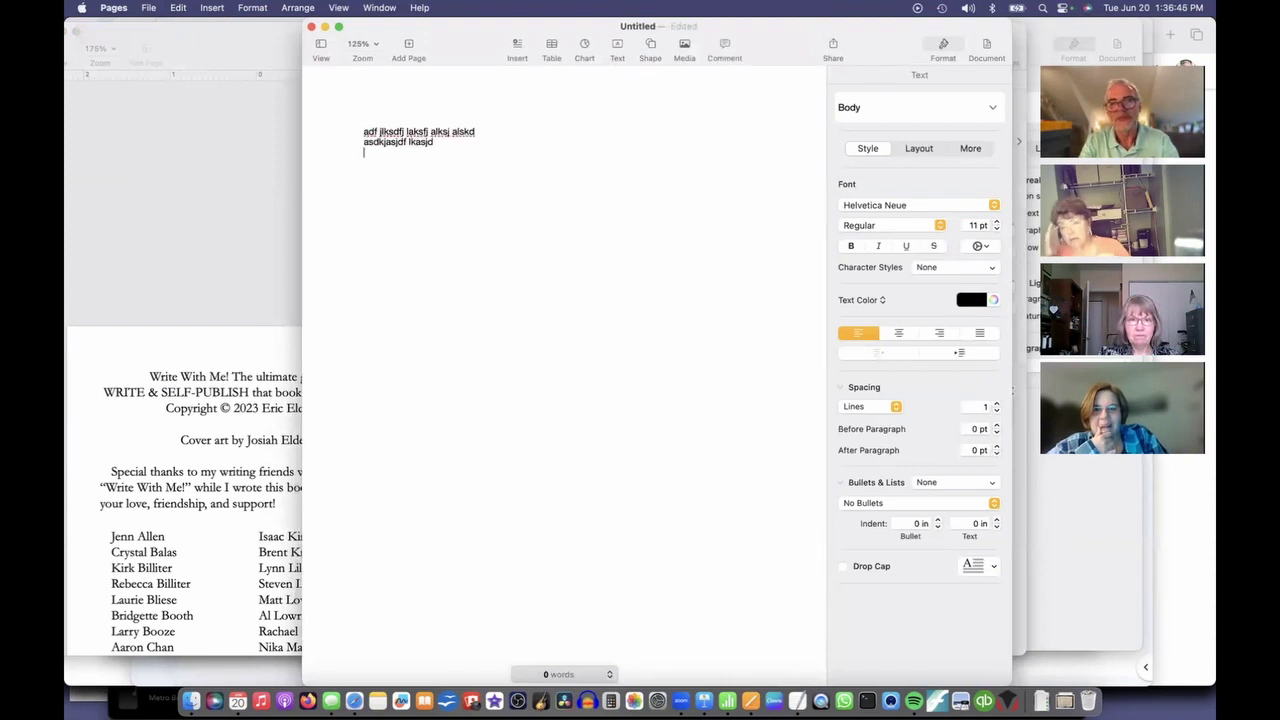
key(Return)
text(asdflkjsad lkj afsd)
key(Return)
text(asd fjklsadj skldf)
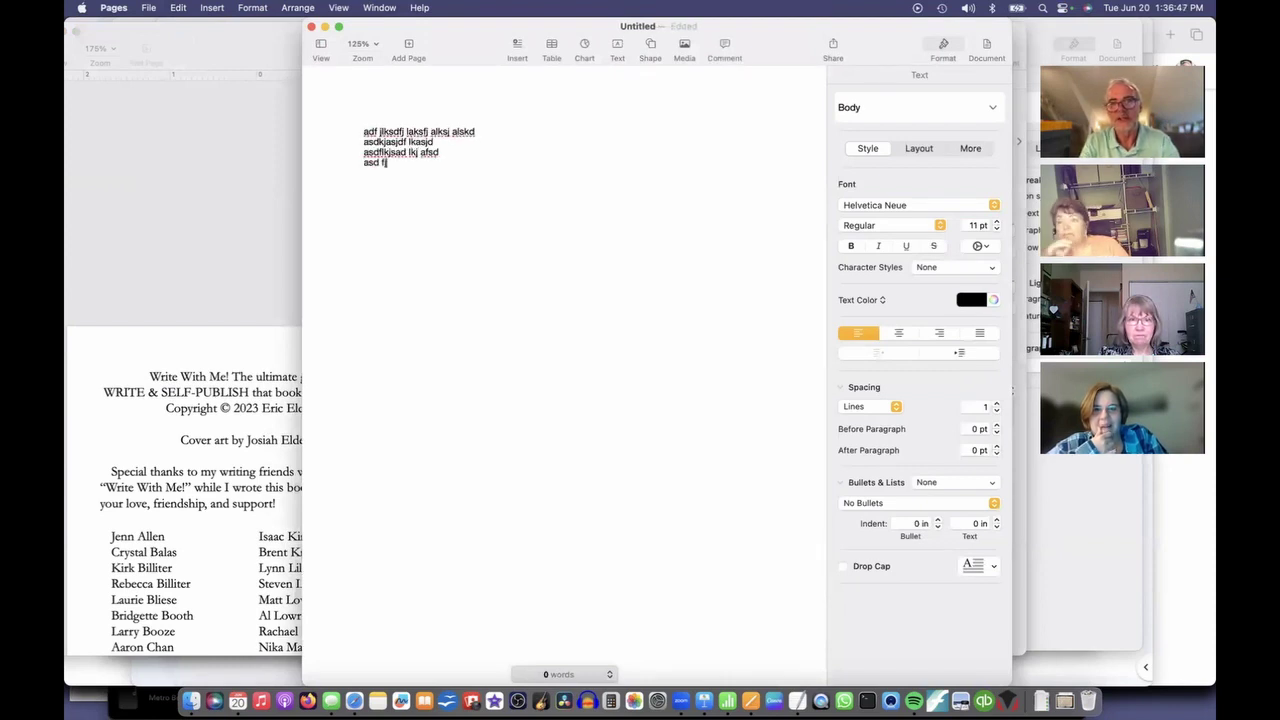
Examine the default paragraph styles and the layout settings of the new document's body text.
click(989, 112)
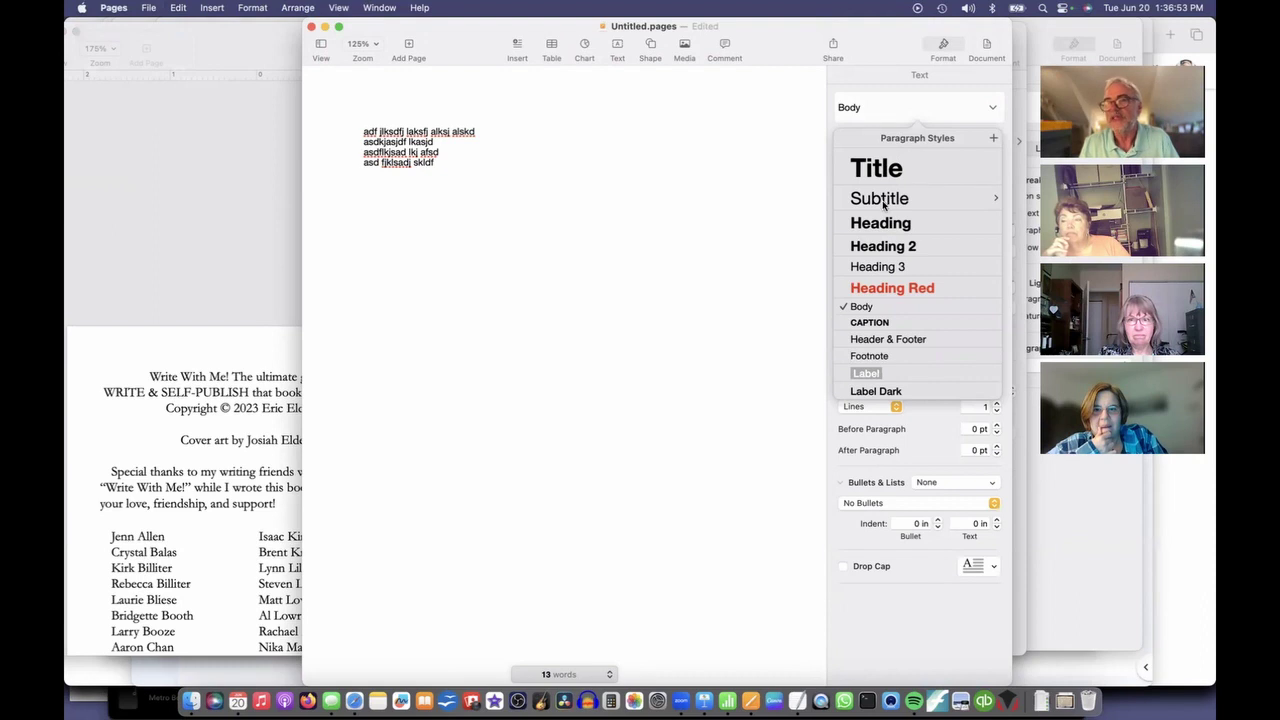
click(777, 195)
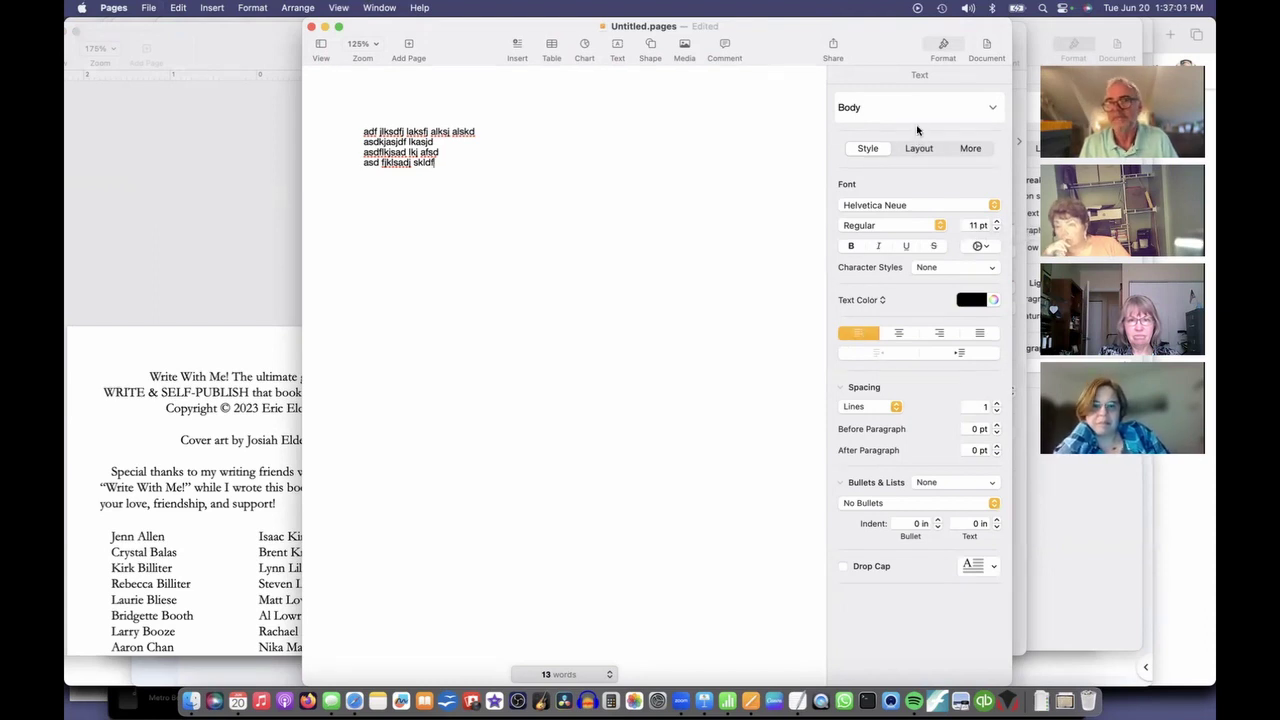
click(919, 150)
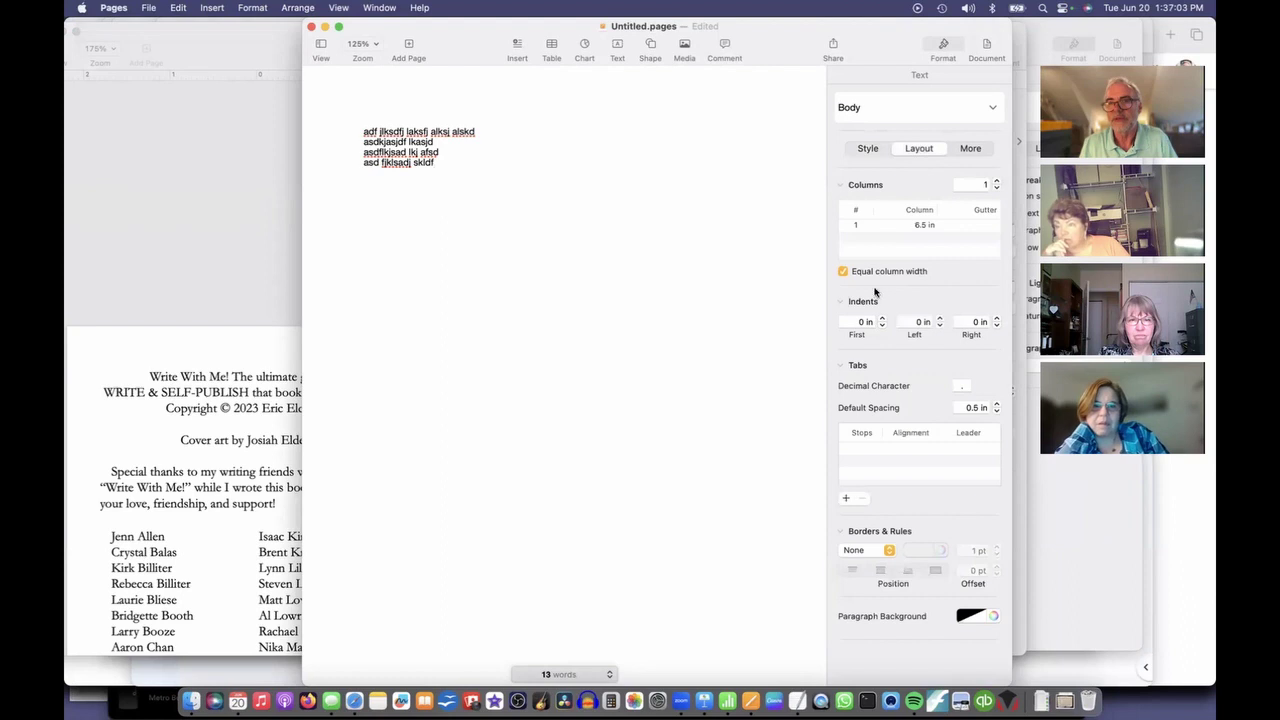
click(866, 150)
Replace the first filler line with "Chapter 1" and apply the Heading paragraph style to it.
triple_click(470, 131)
text(Chp)
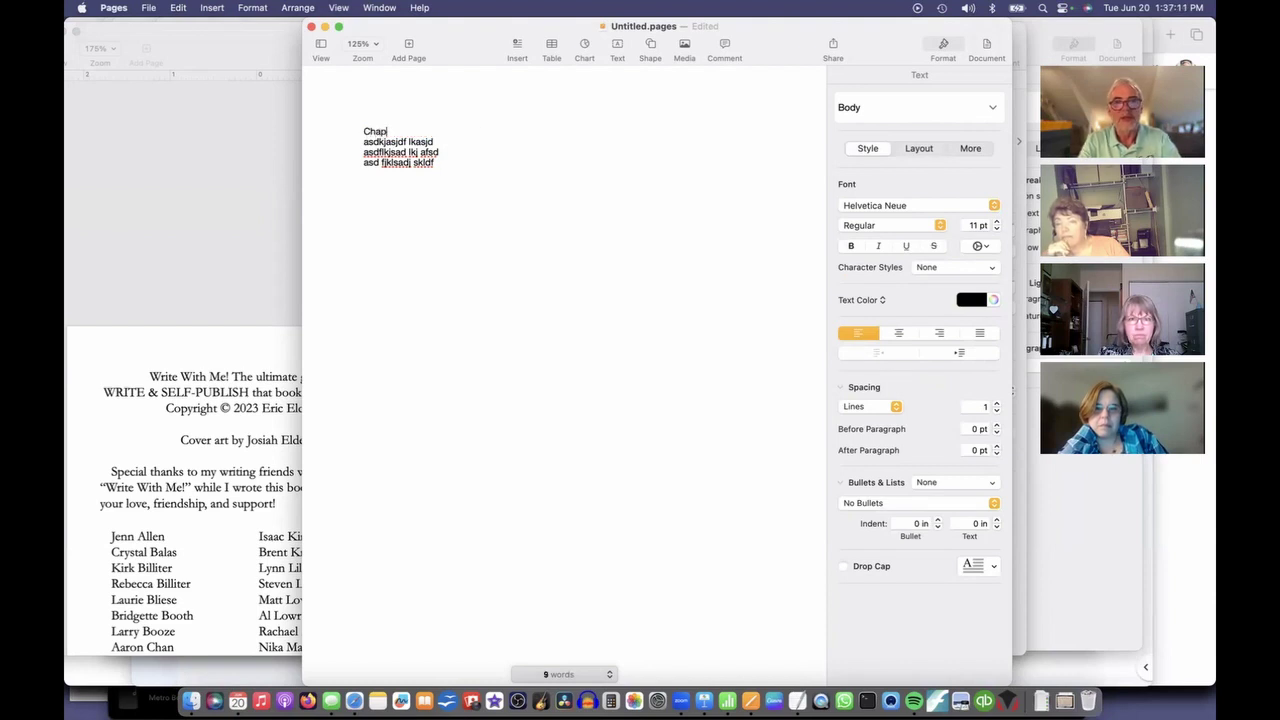
click(867, 107)
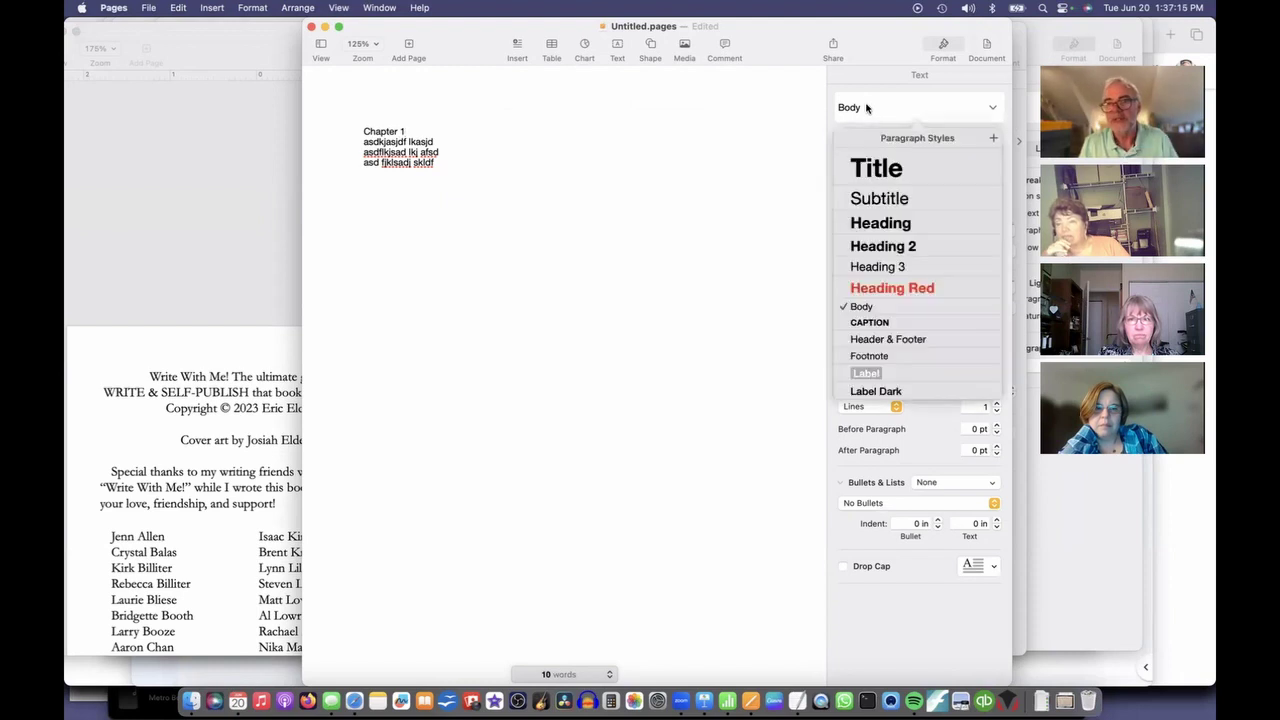
click(868, 224)
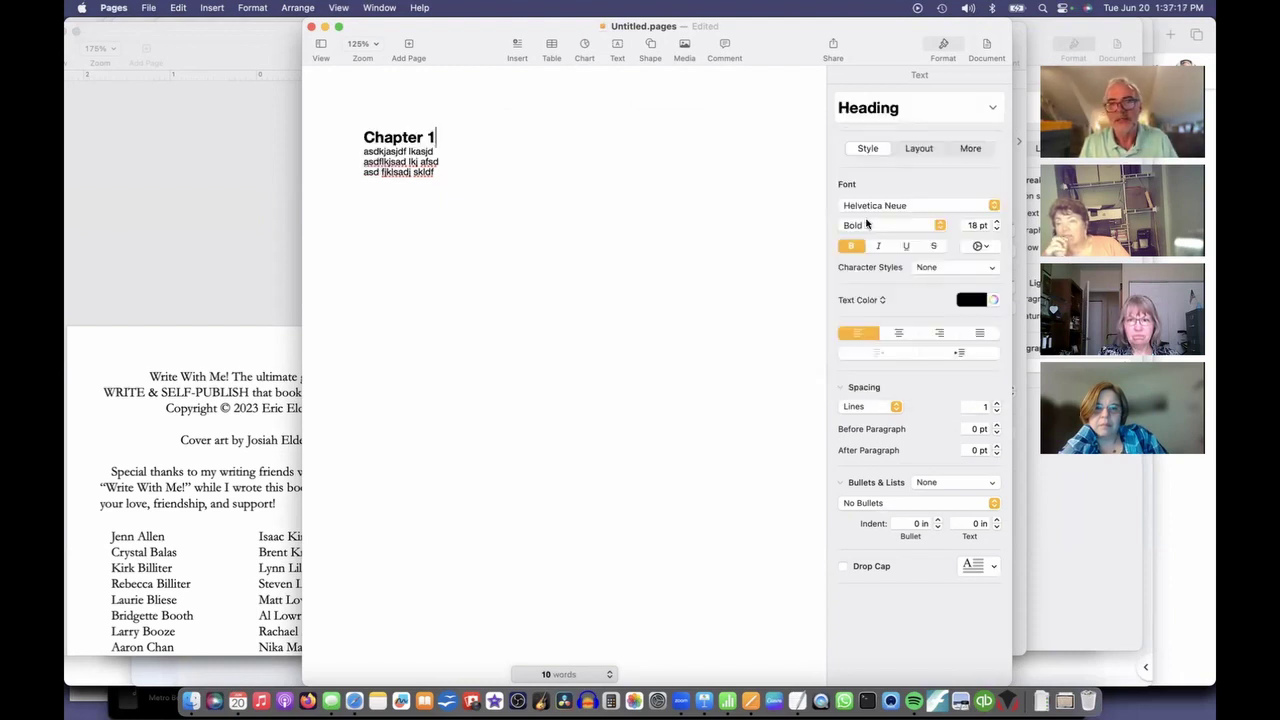
Add the line "heres a subheading" below the filler text and give it the Heading 2 style.
click(515, 178)
key(Return)
text(heres a subheading)
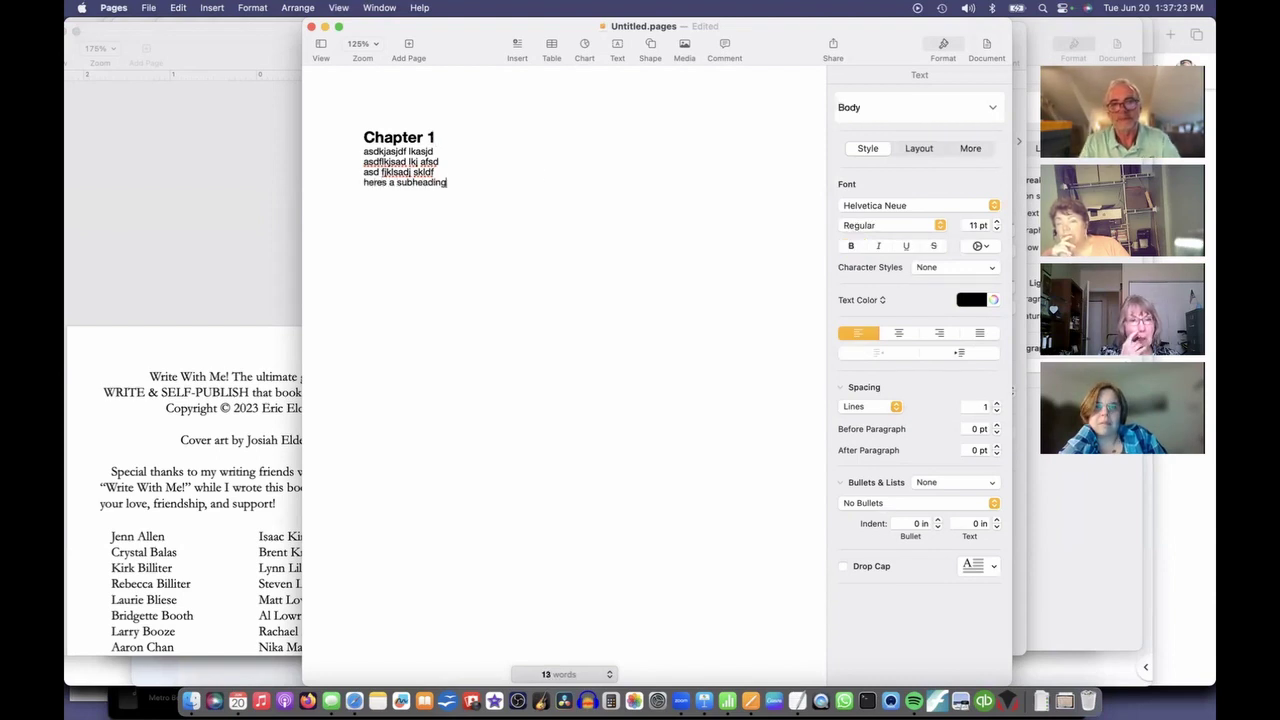
click(939, 110)
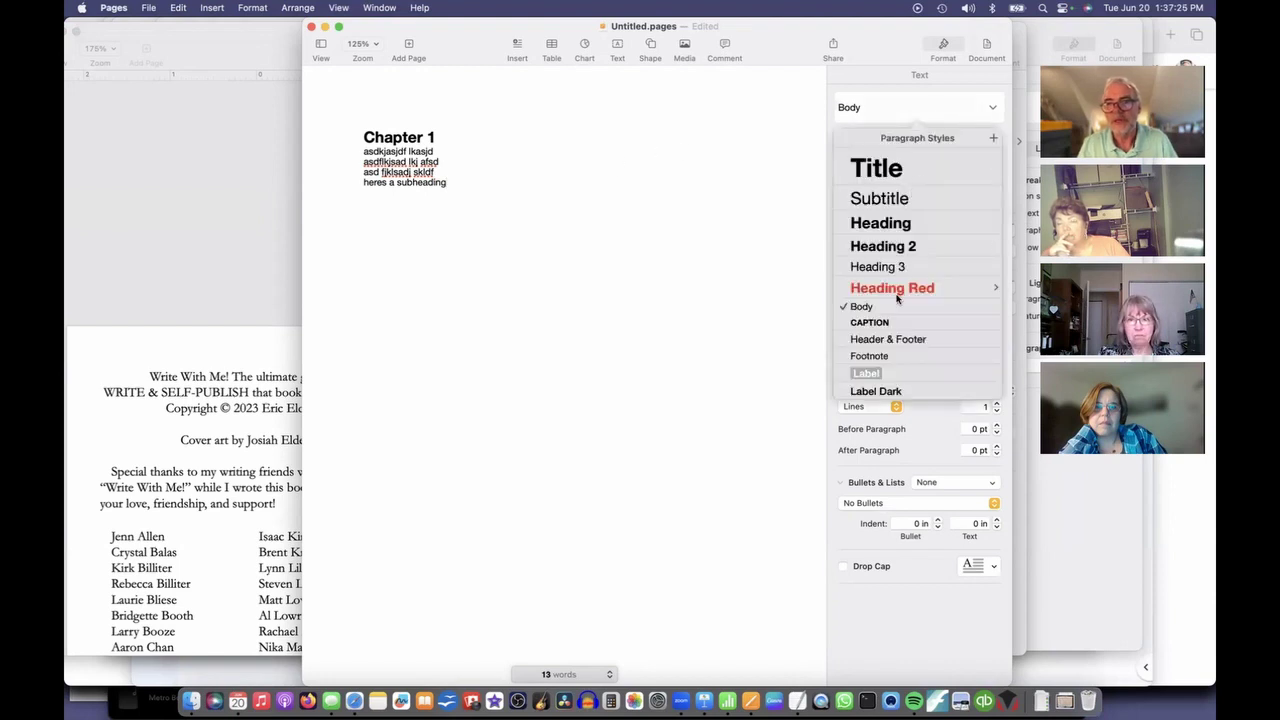
click(883, 247)
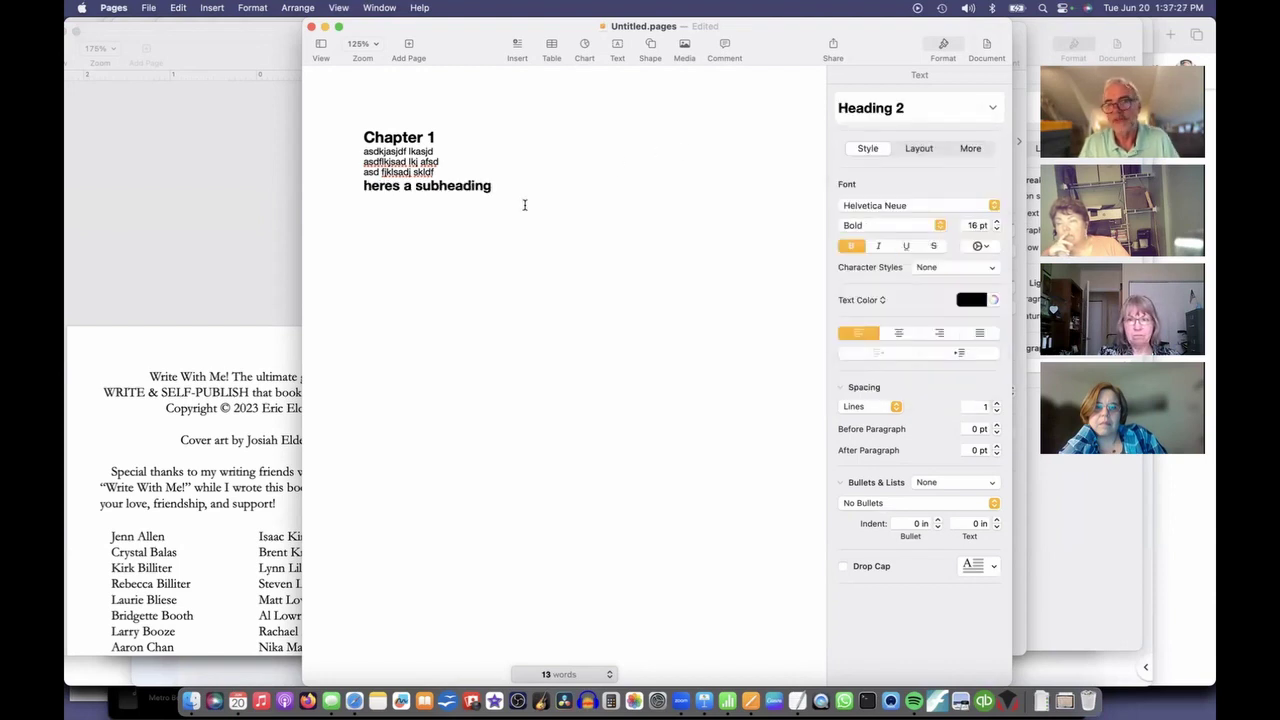
key(Return)
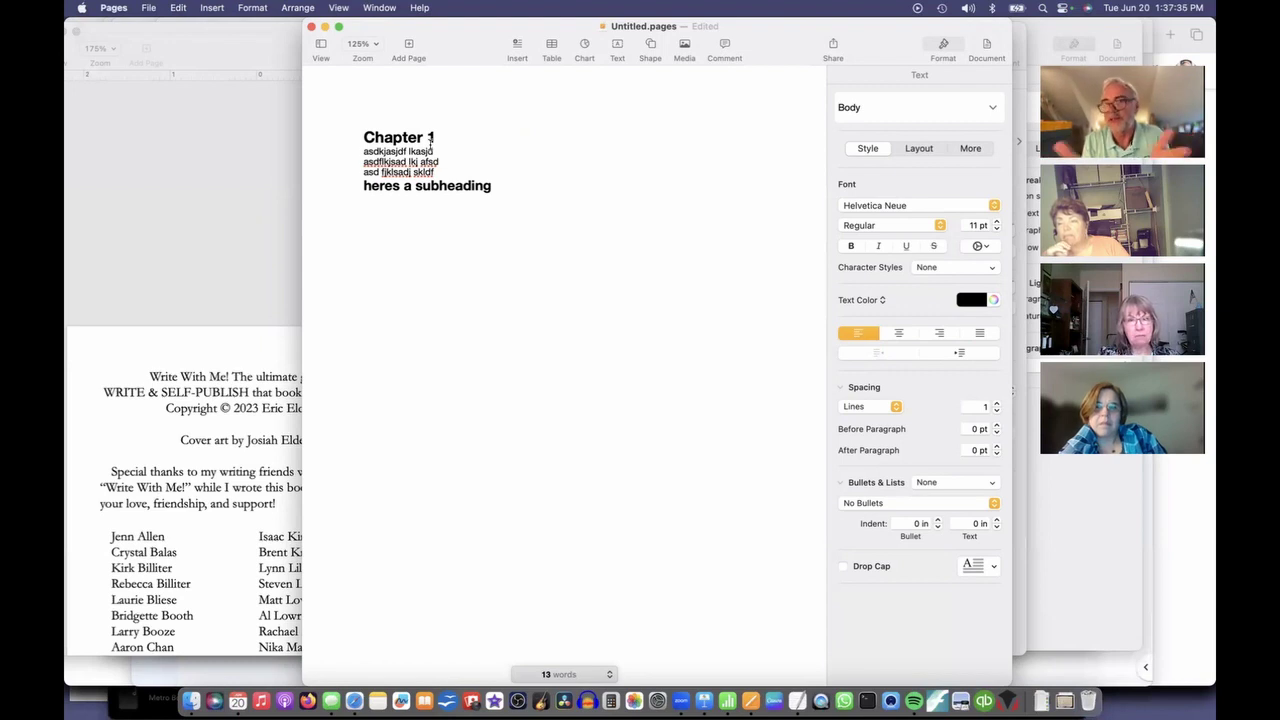
Center the "Chapter 1" heading with 12 pt spacing after the paragraph, and update the Heading style to match.
click(987, 110)
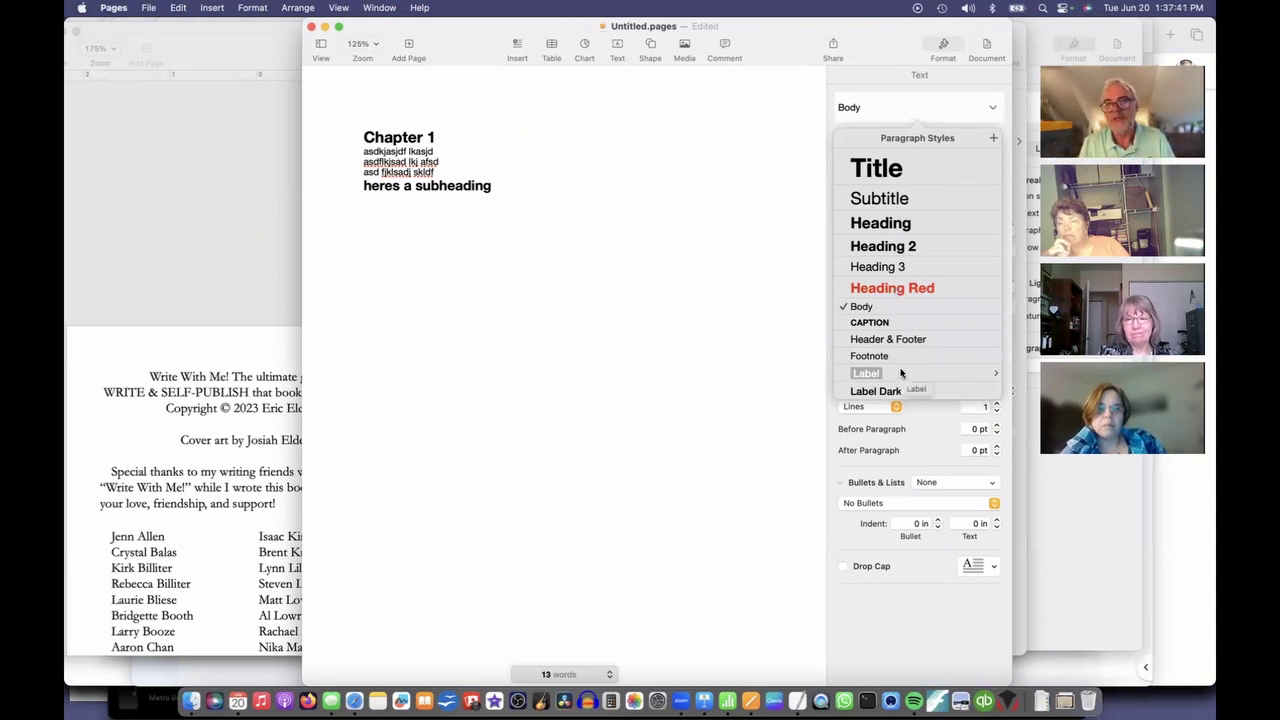
click(431, 138)
click(431, 138)
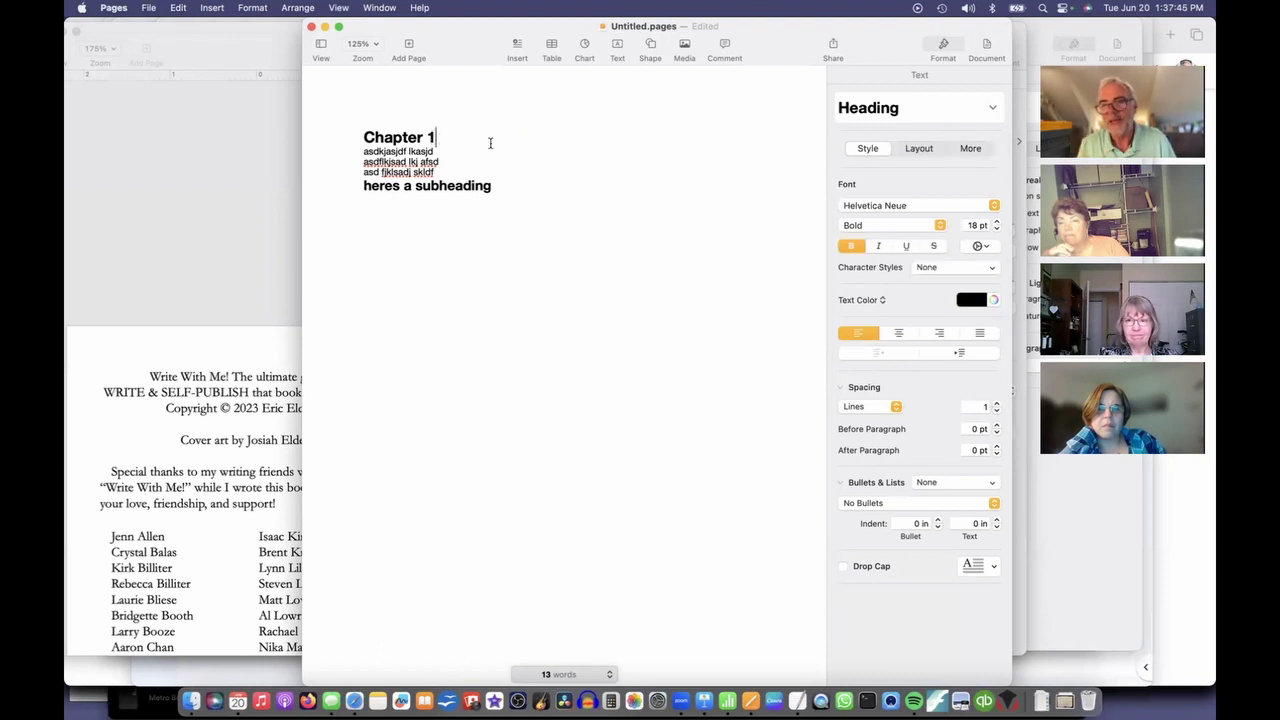
click(897, 337)
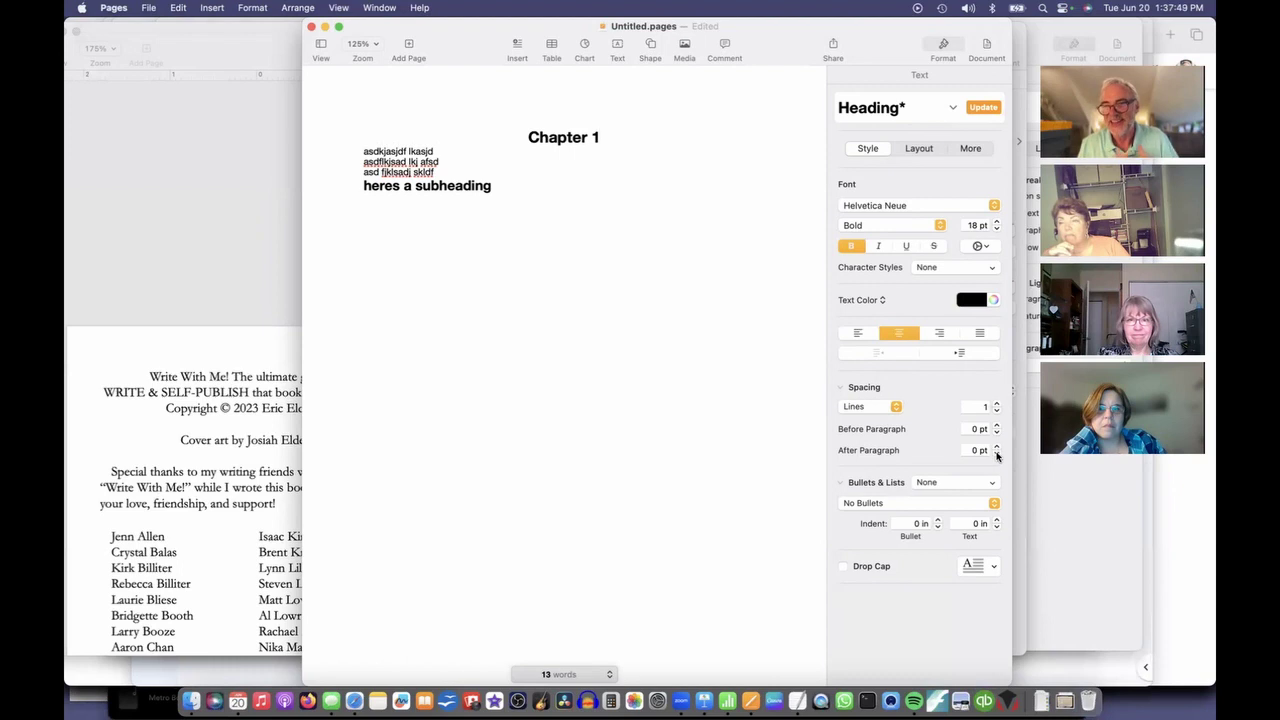
click(996, 448)
click(996, 448)
click(996, 448)
click(996, 448)
click(996, 448)
click(996, 448)
click(996, 448)
click(996, 448)
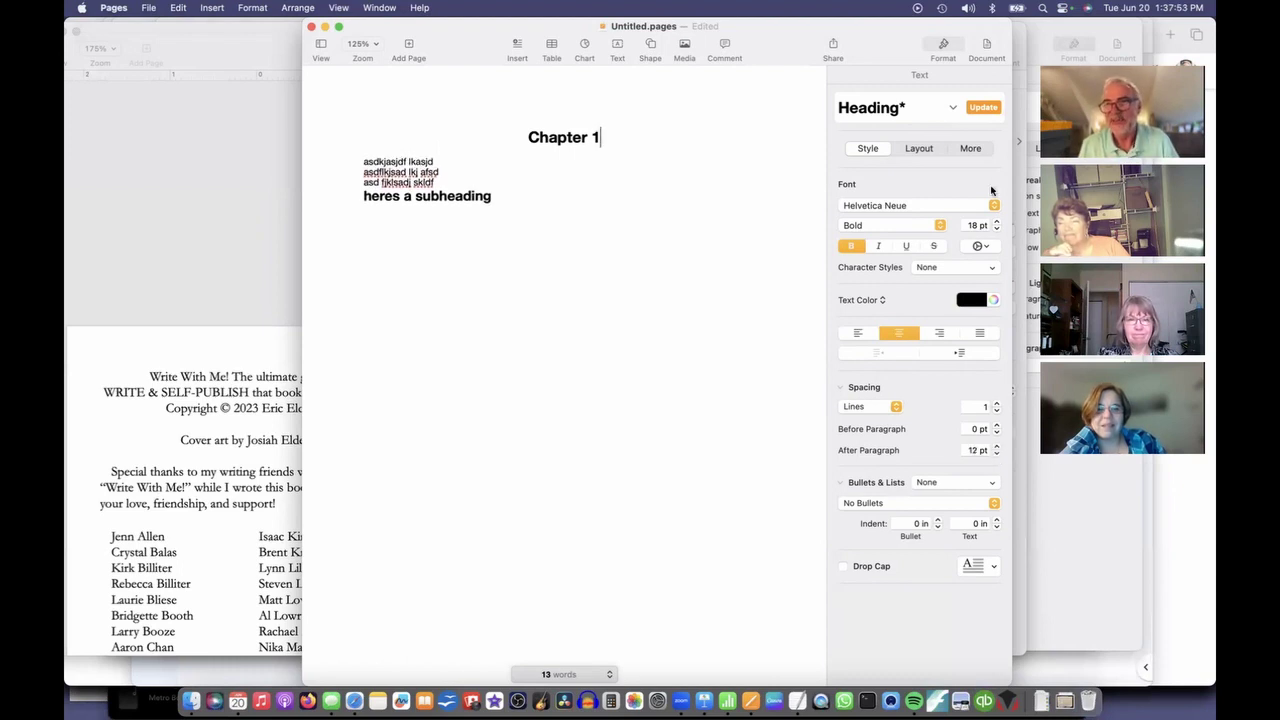
click(990, 107)
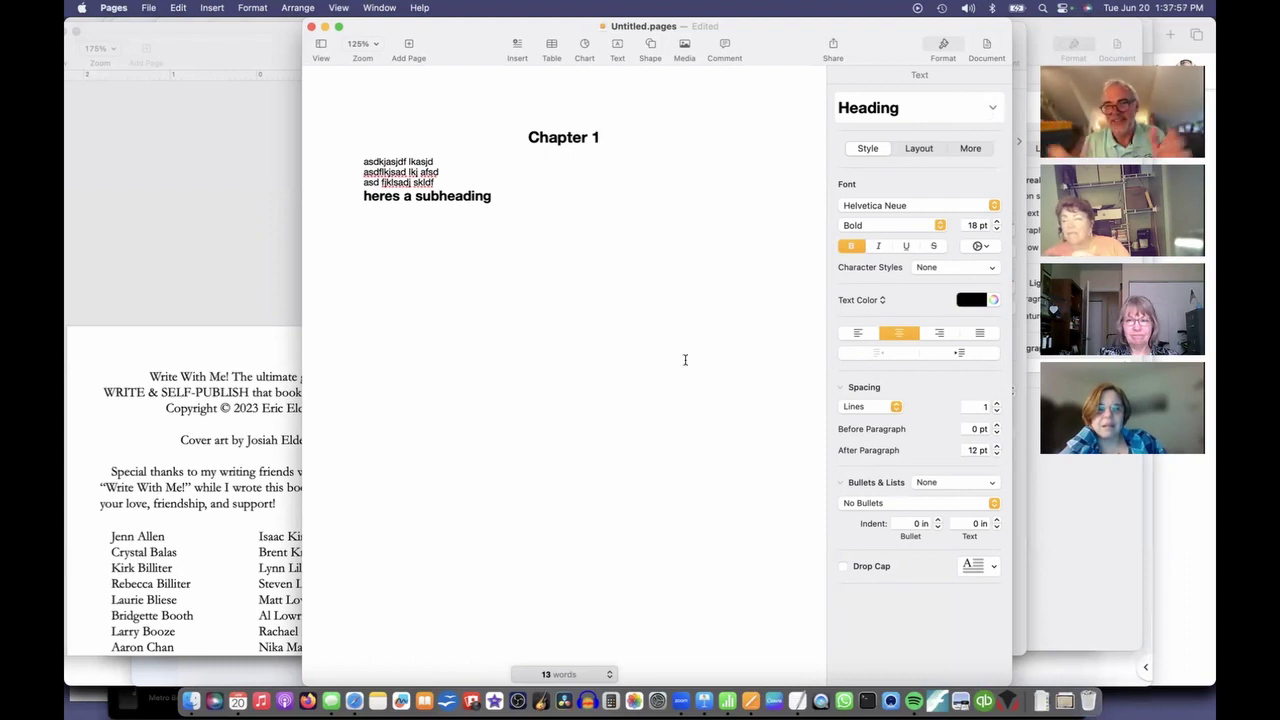
Add a "Chapter 2" line below the subheading and apply the Heading style to it.
click(524, 198)
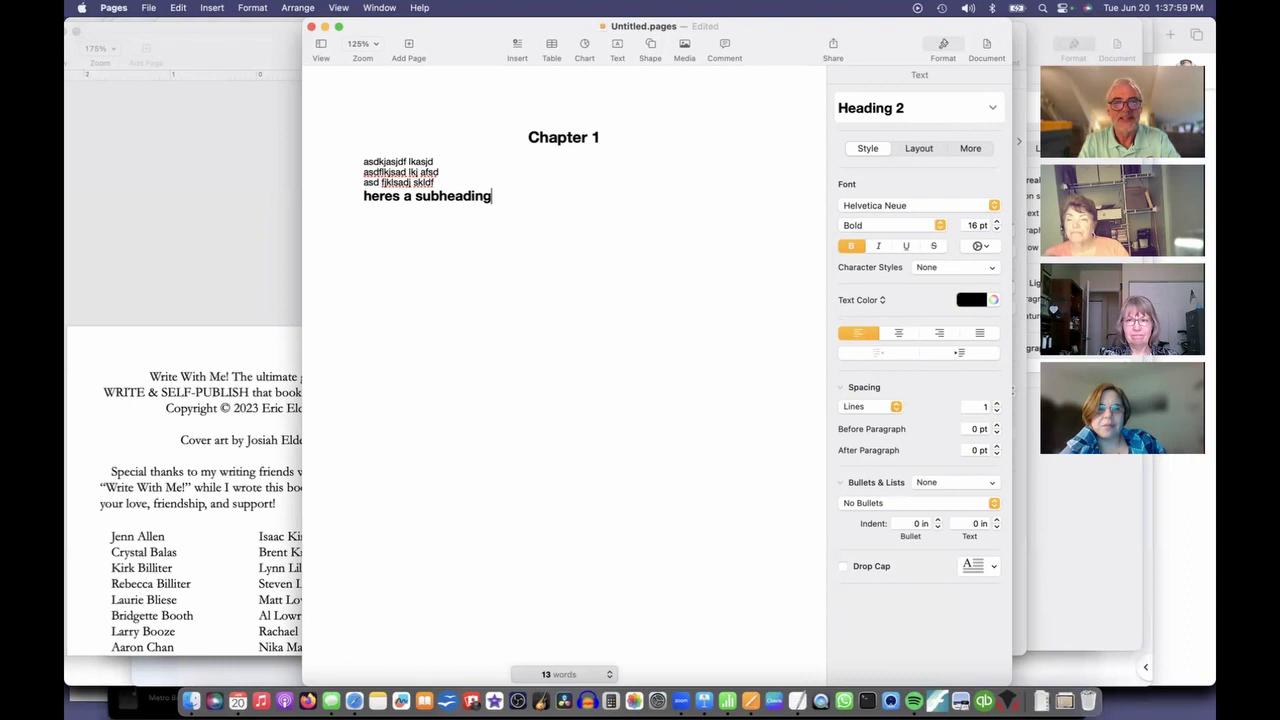
key(Return)
text(Chapter 2)
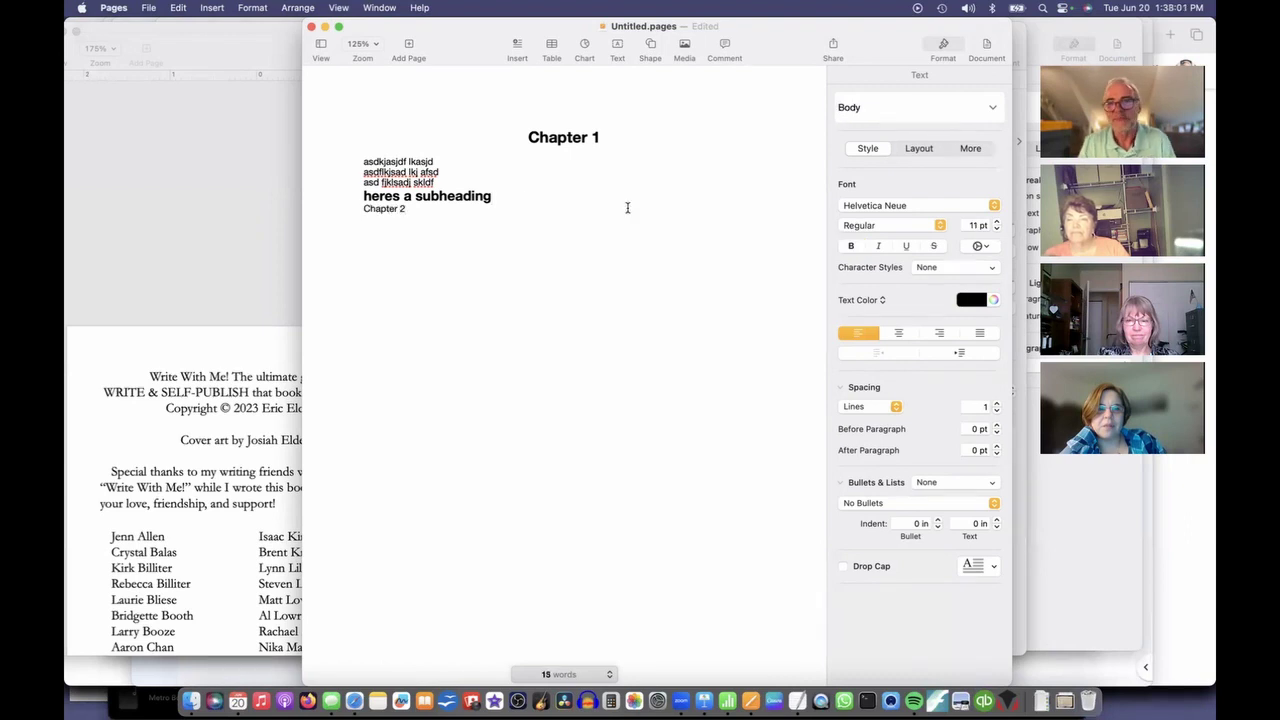
click(891, 119)
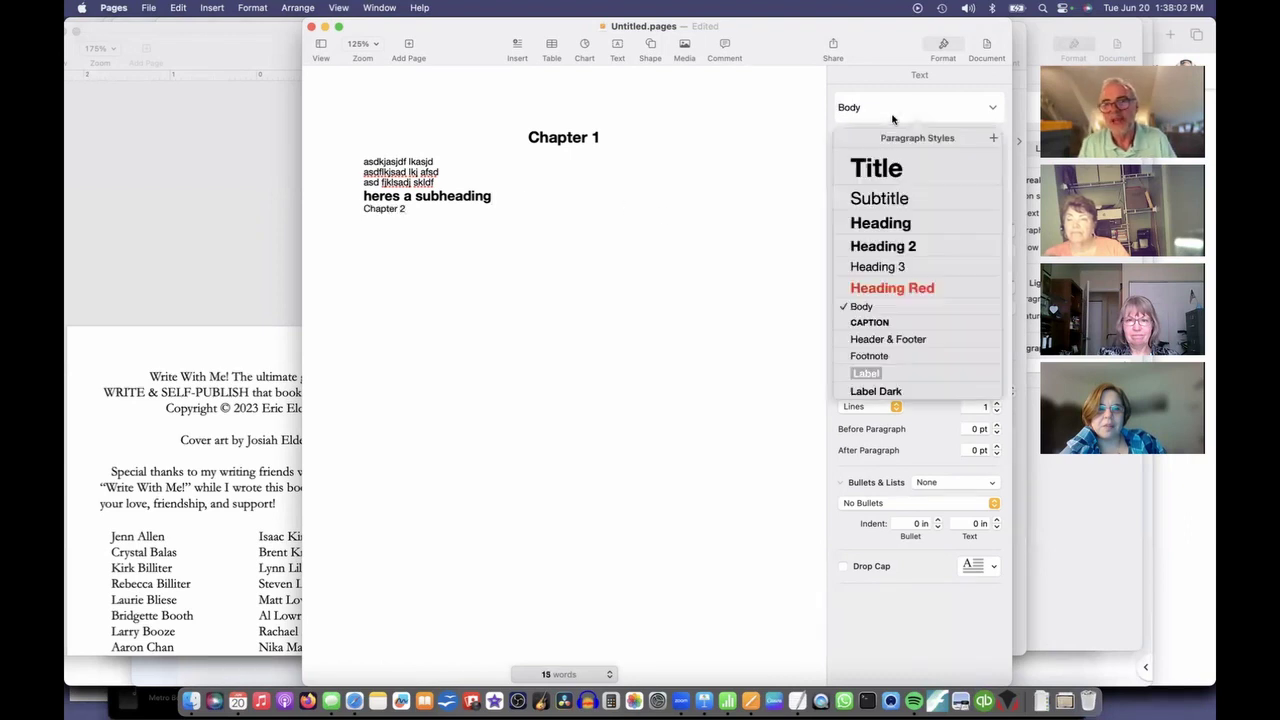
click(880, 223)
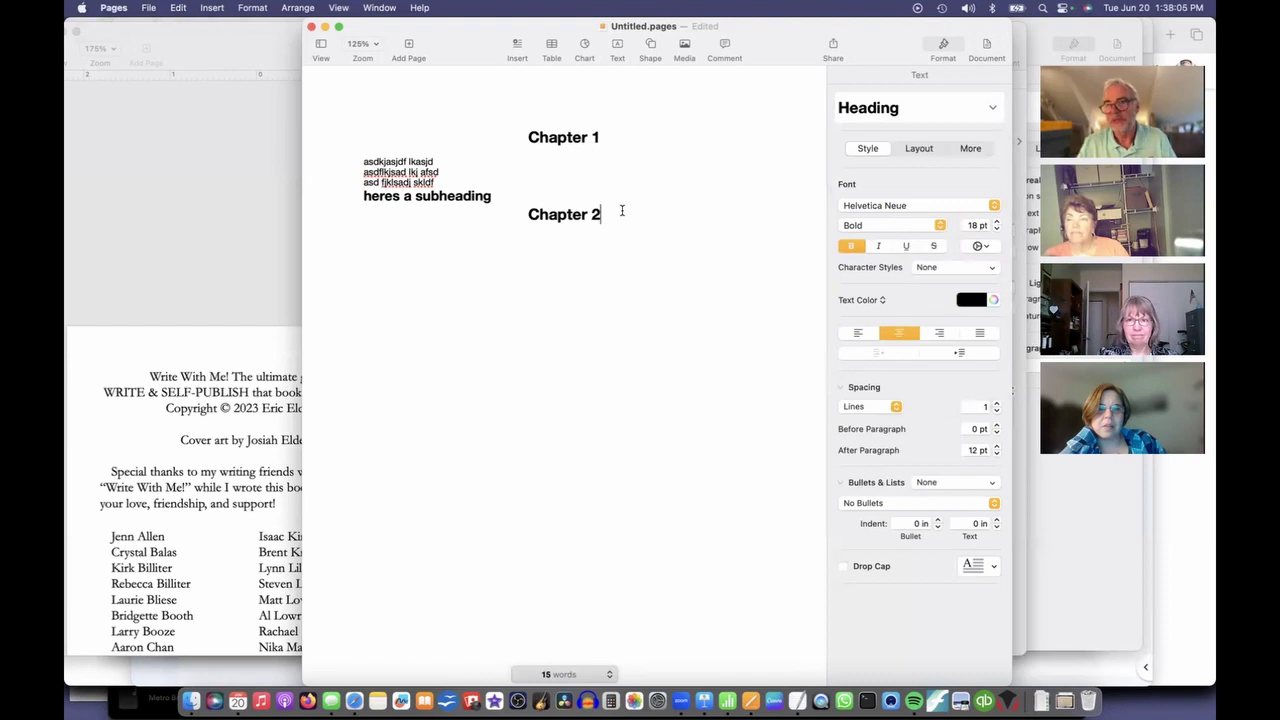
Enter five short lines of random filler text under the "Chapter 2" heading.
key(Return)
text(djfaklsdjflkasjflk;as)
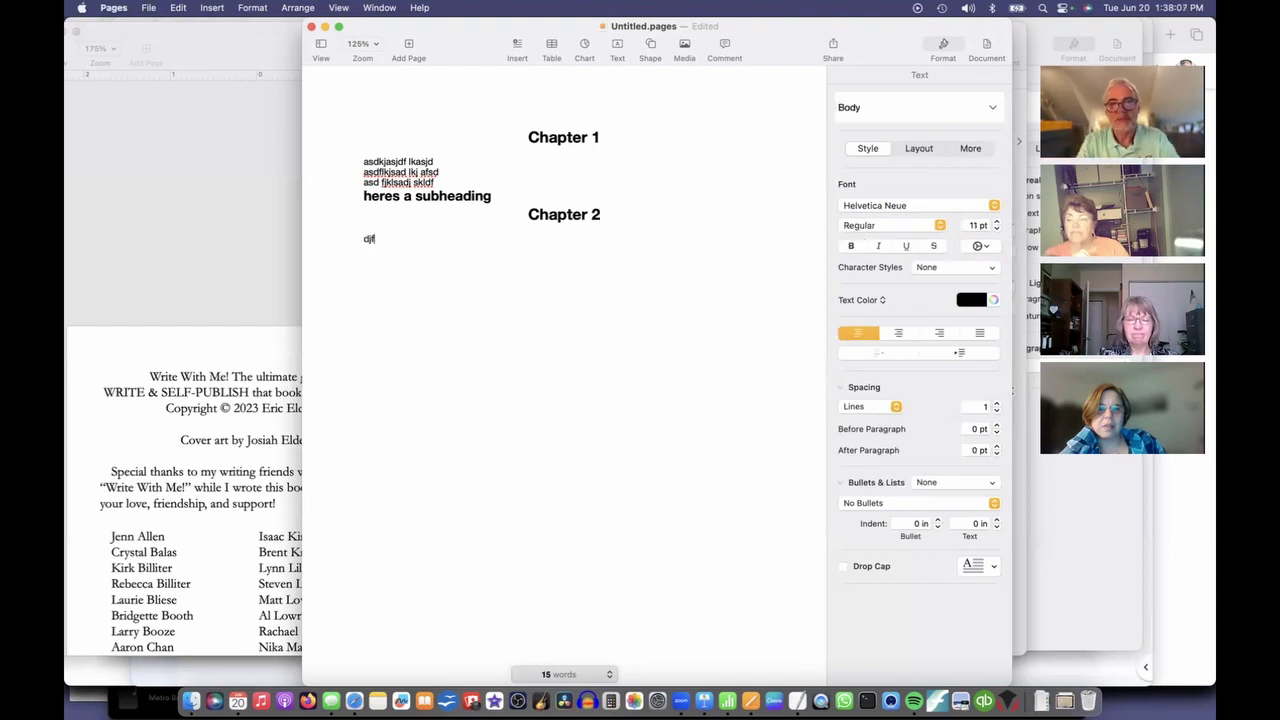
key(Return)
text(asdfjas jas)
key(Return)
text(fj sadlkf)
key(Return)
text(jas)
key(Return)
text(asjdfsd S)
Add the line "Subheading 2" after the Chapter 2 filler text and apply the Heading 2 style to it.
key(Return)
text(Subheading 2)
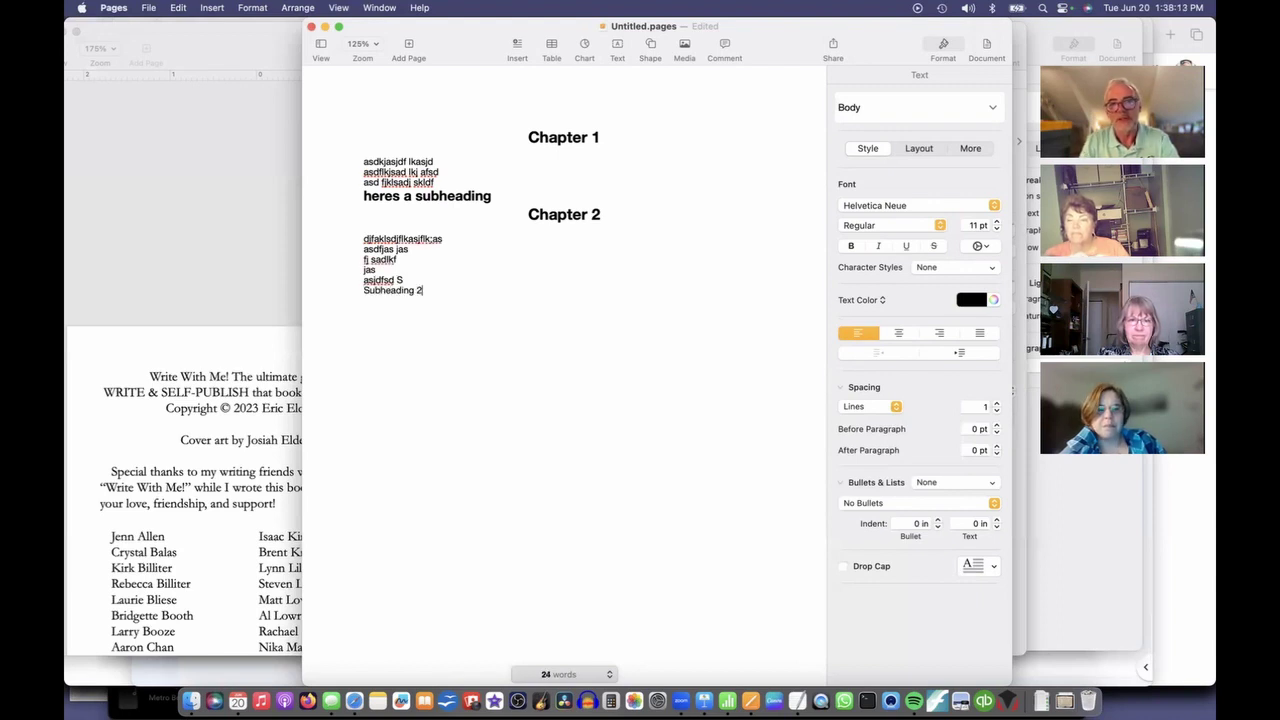
click(906, 108)
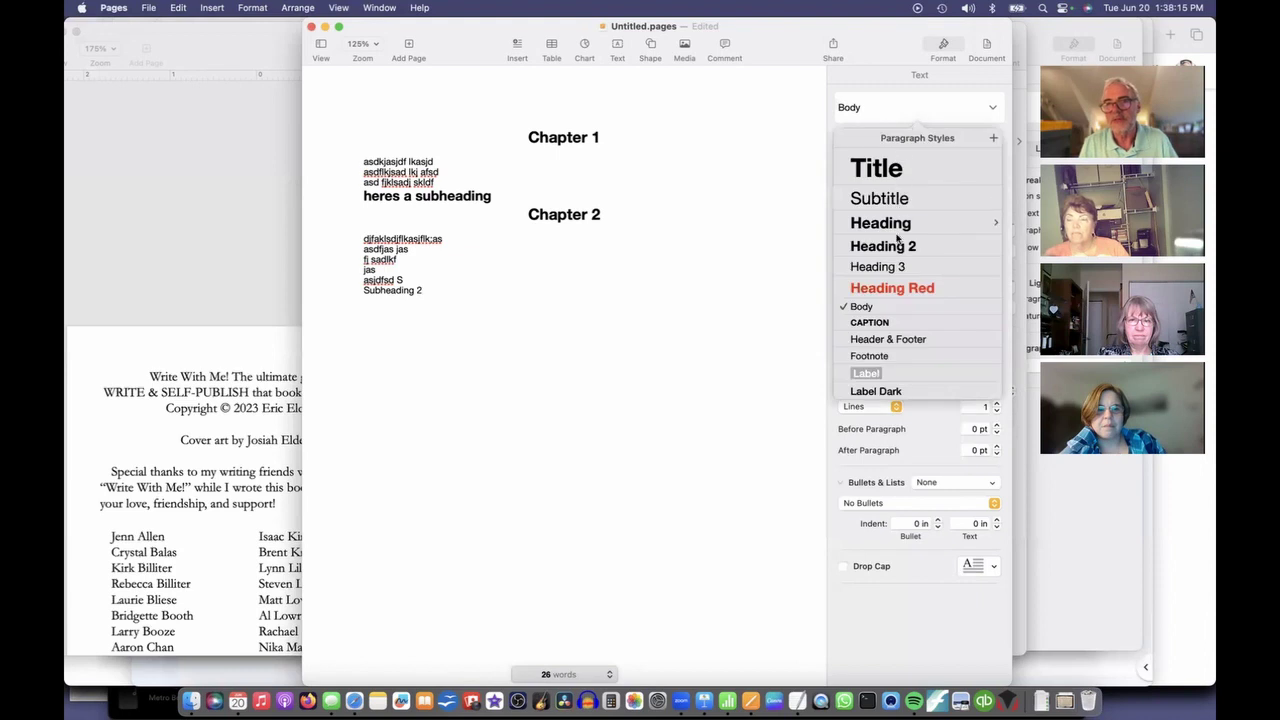
click(883, 246)
key(Return)
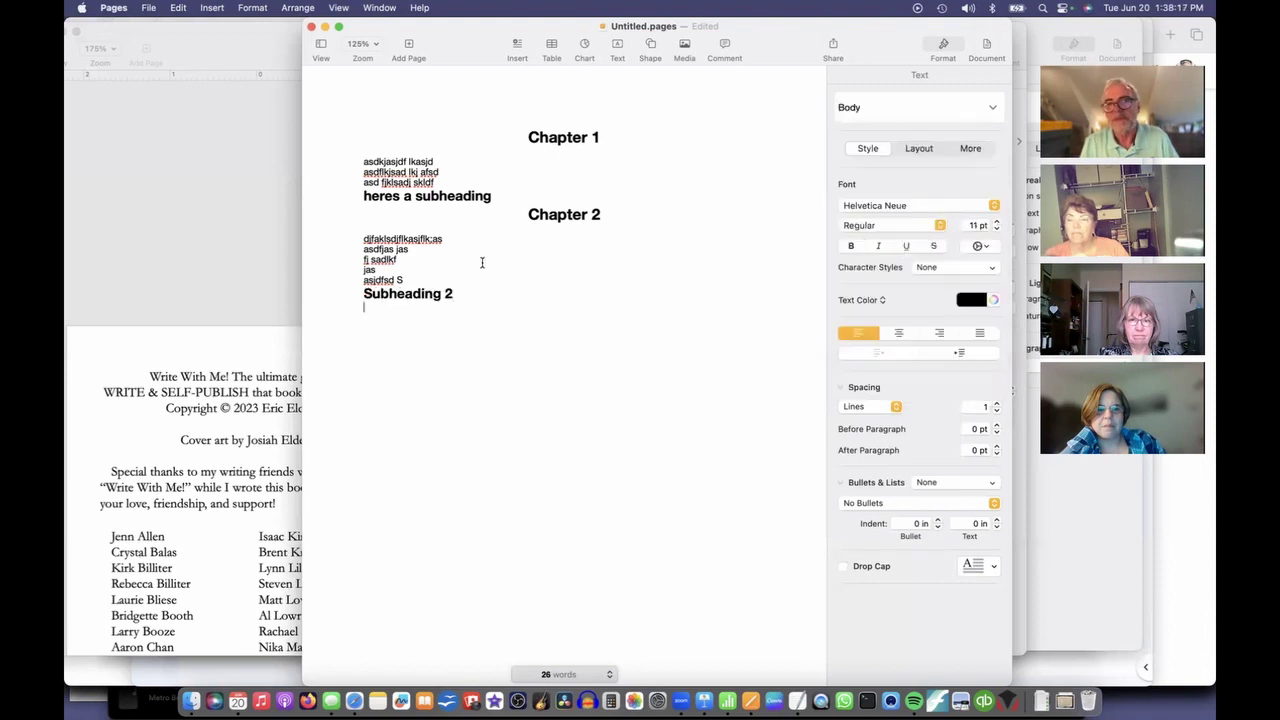
Under "Subheading 2", enter a line saying who speaks and the quote line "hello to everyone in the lower 43".
click(473, 197)
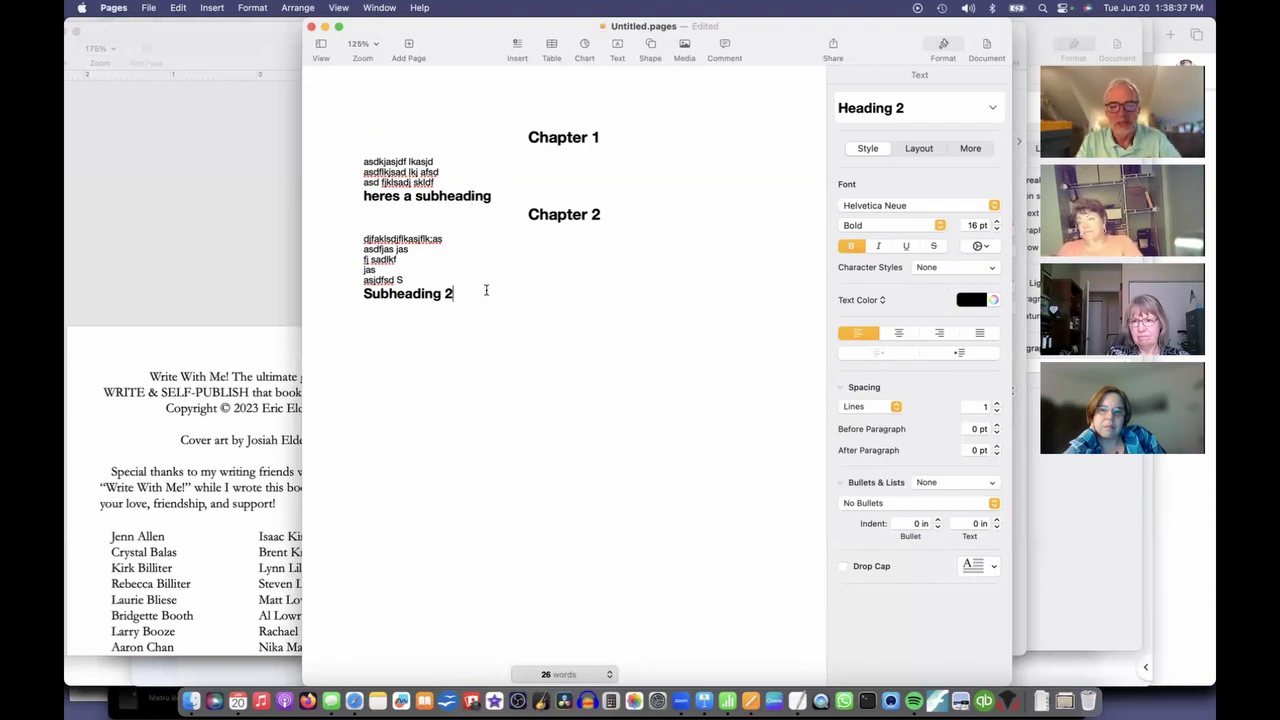
key(Return)
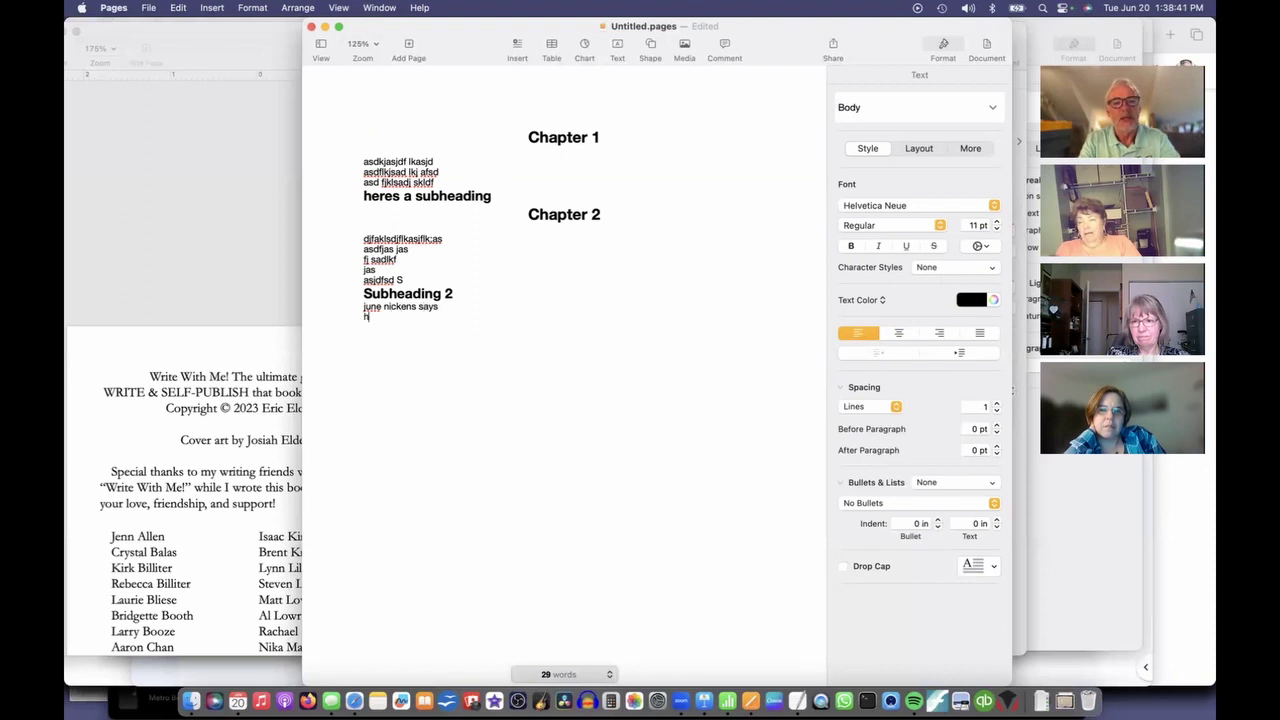
text(to everyone in the lower 4)
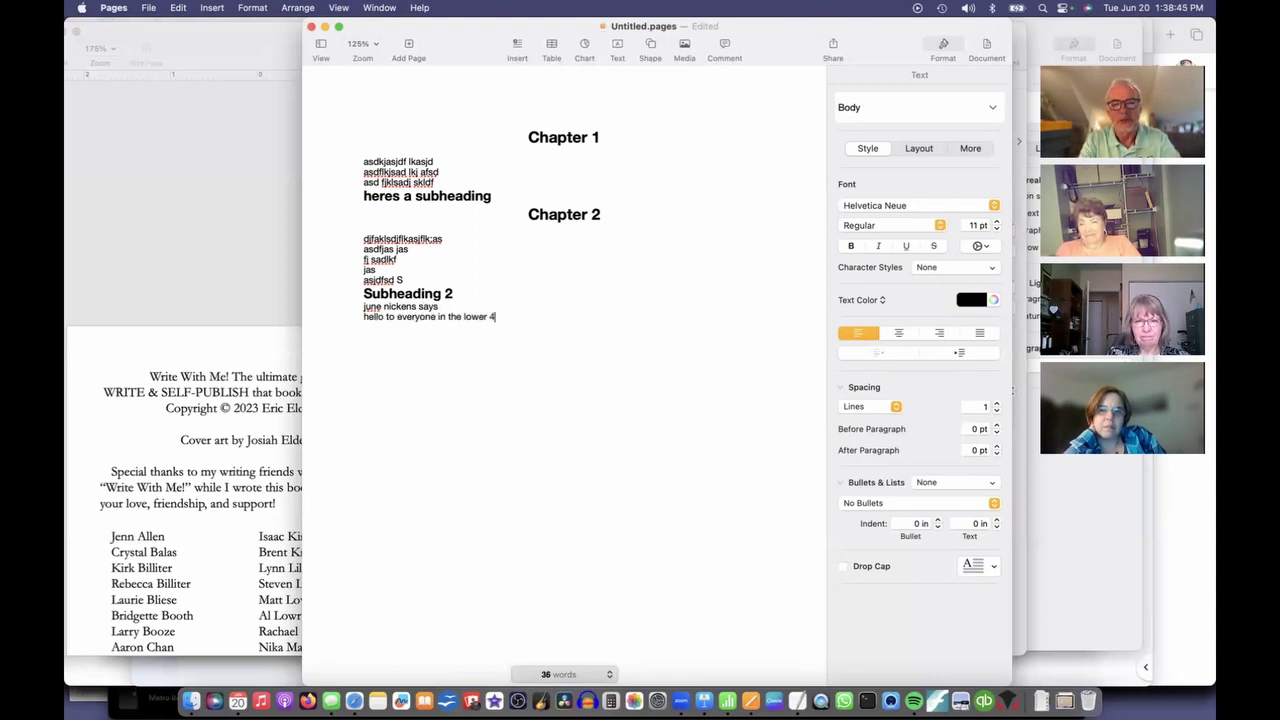
text(3)
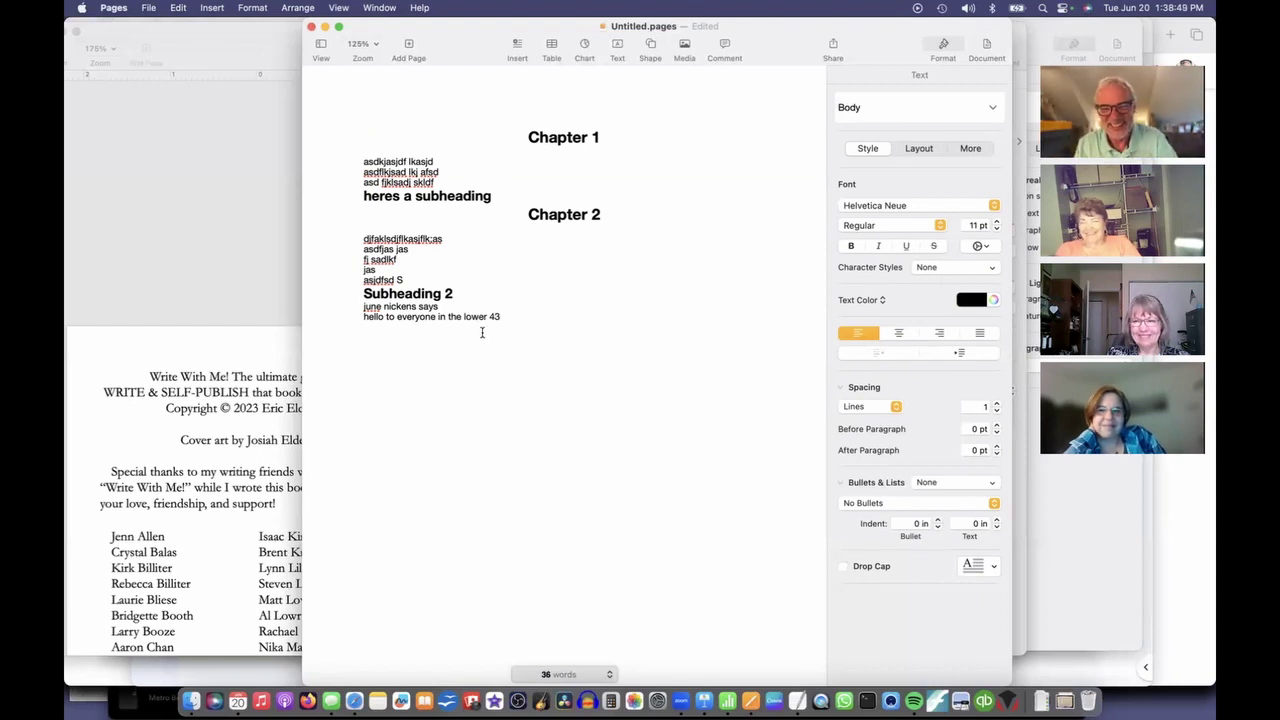
Create a new paragraph style named "quote" from the "hello to everyone in the lower 43" line.
triple_click(484, 316)
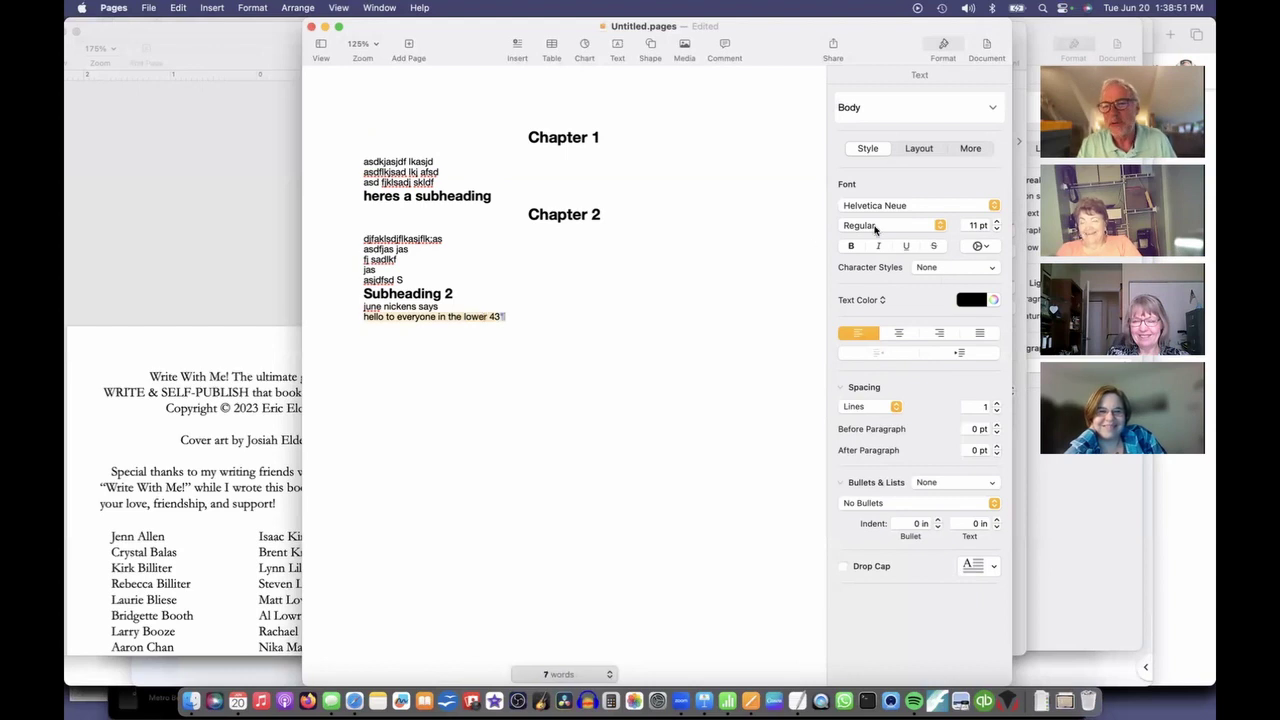
click(946, 110)
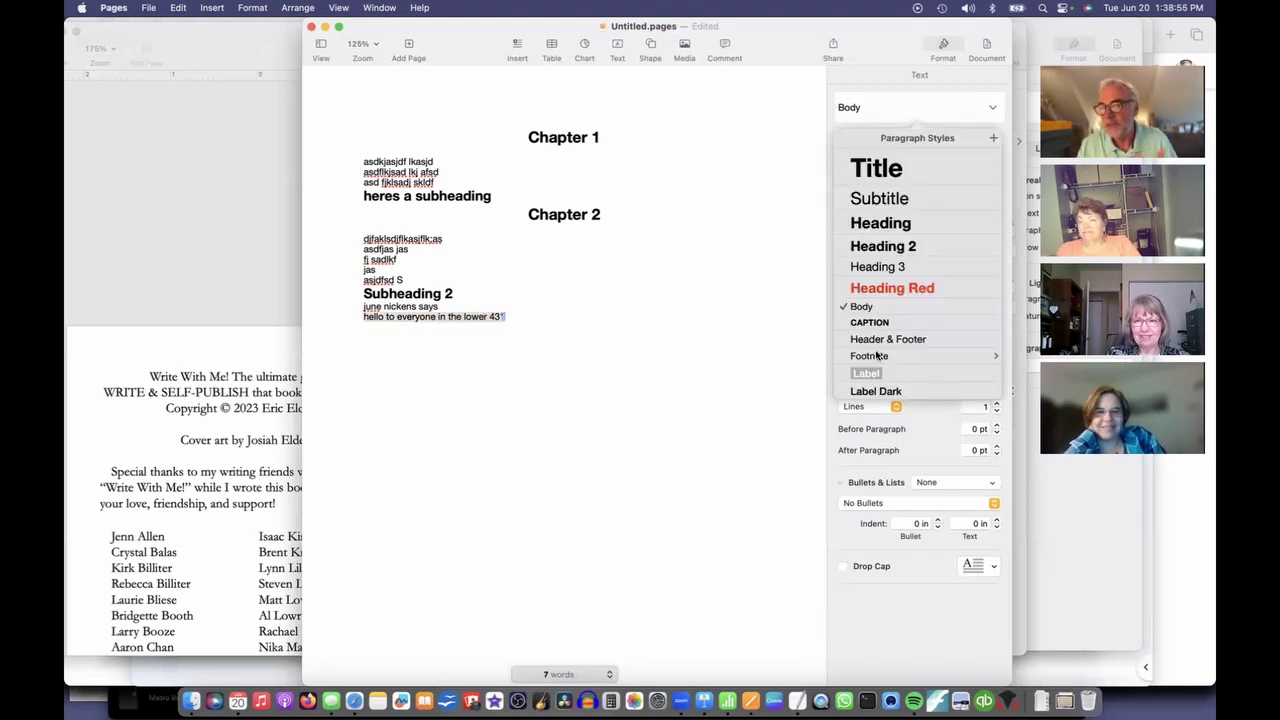
click(993, 139)
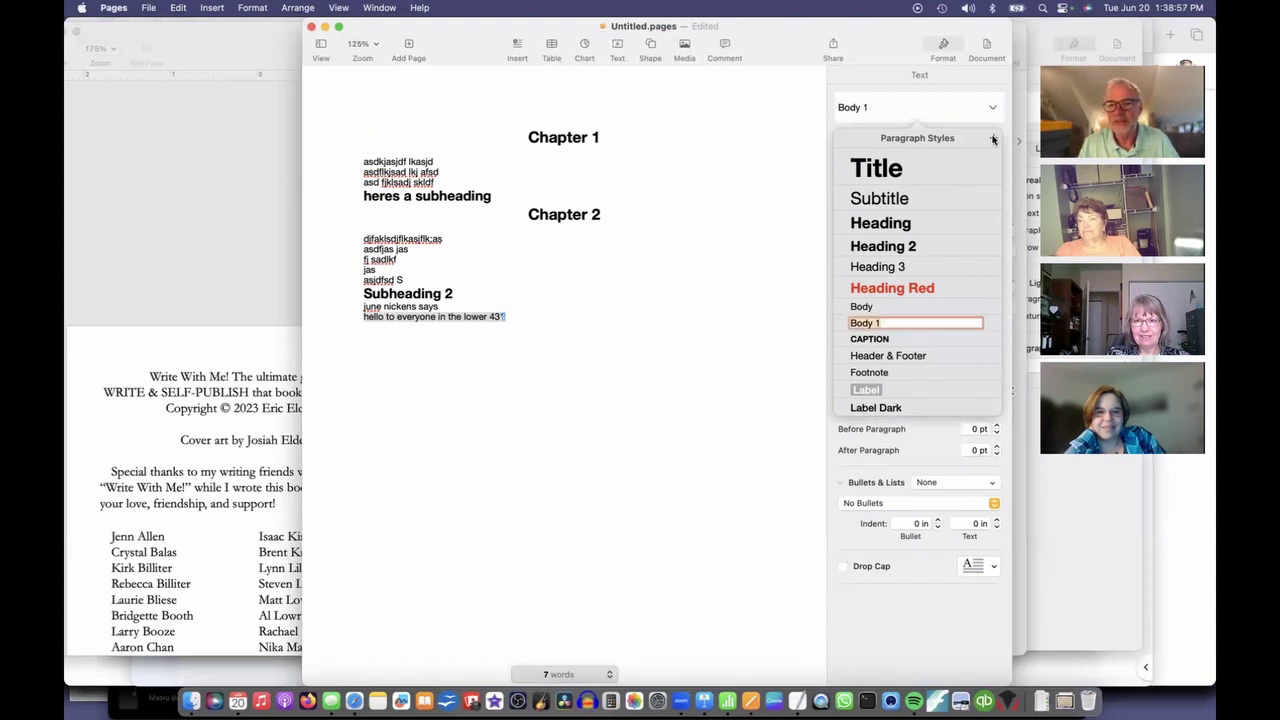
text(quote)
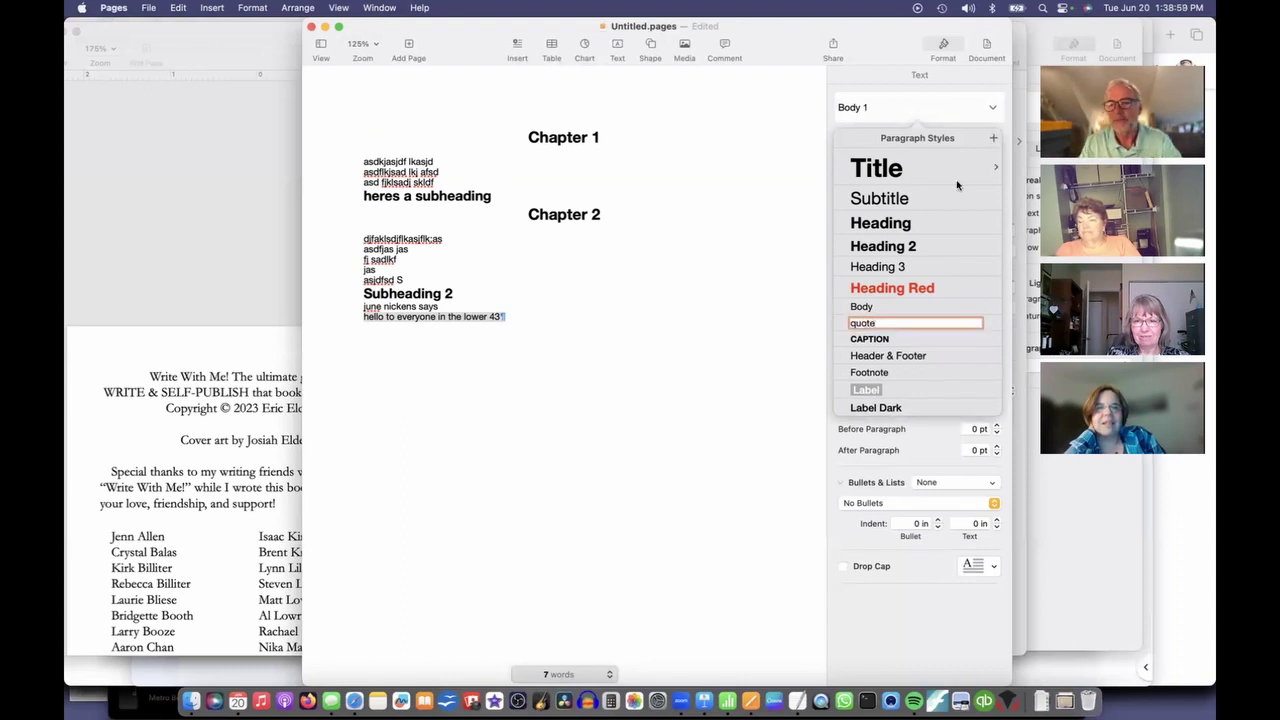
key(Return)
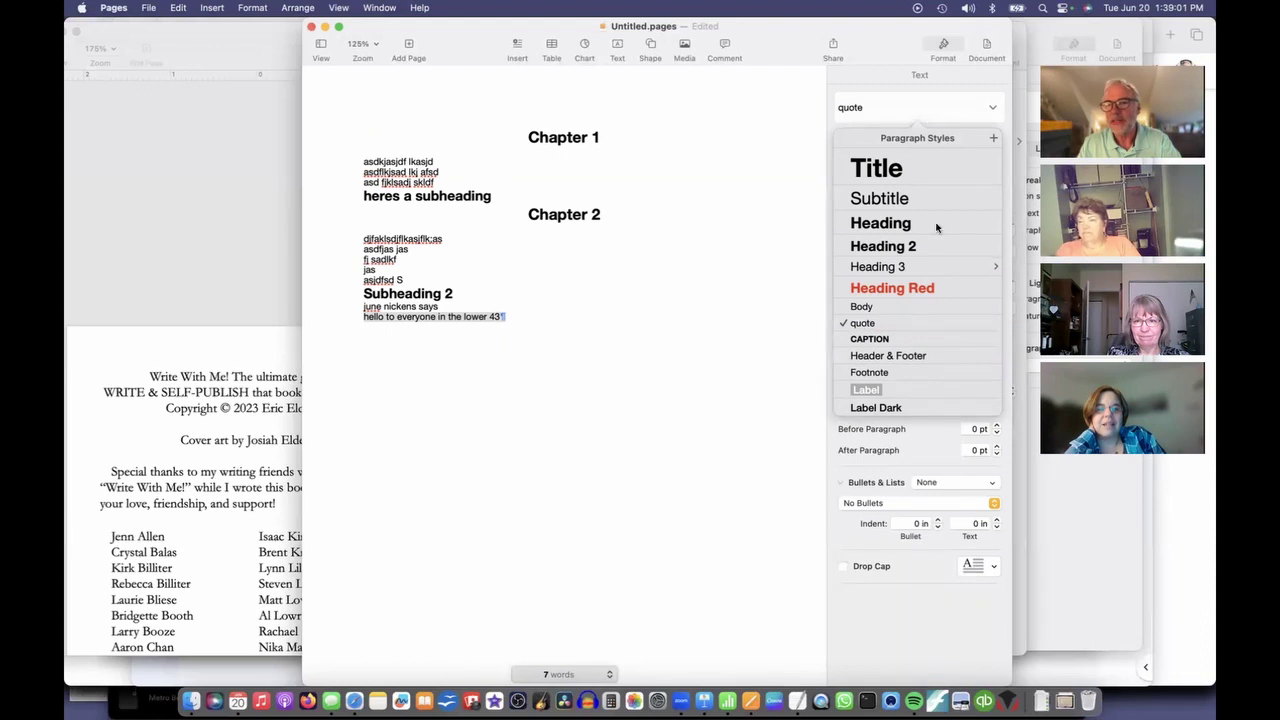
click(961, 115)
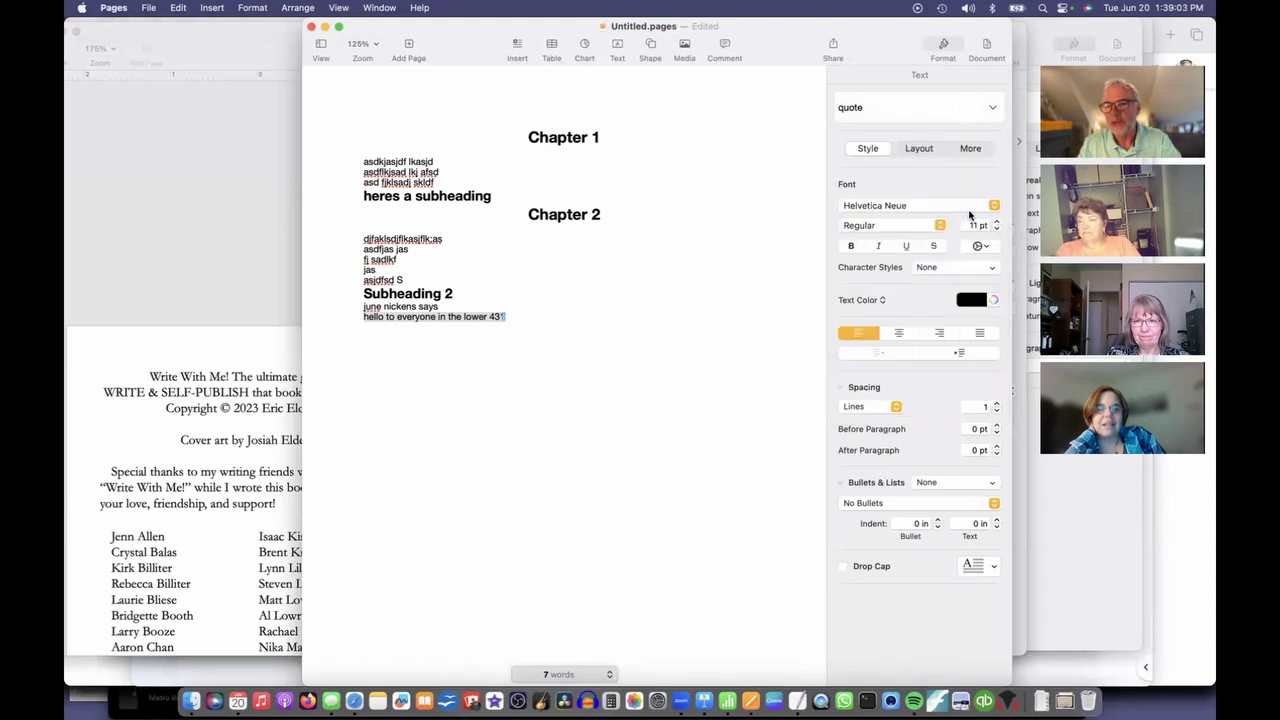
Make the "hello to everyone in the lower 43" line italic with a 0.25 in first-line indent.
click(878, 246)
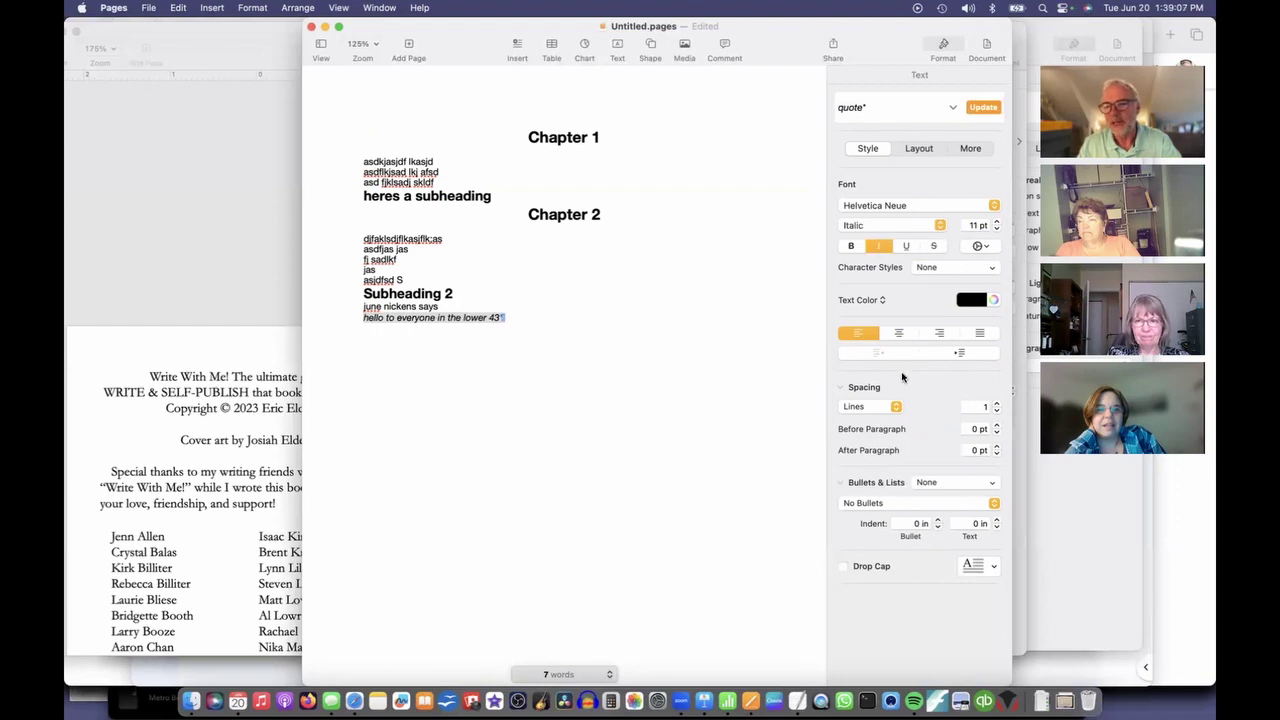
click(915, 148)
click(883, 317)
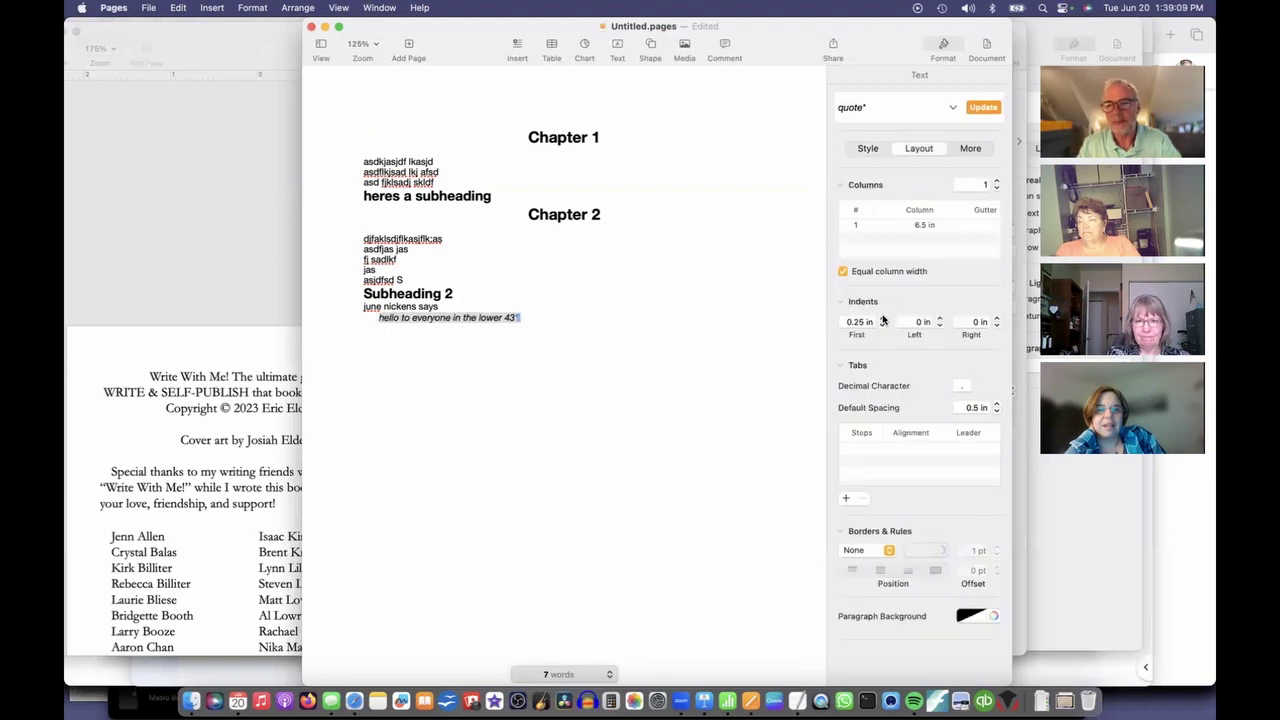
Below the first quote, enter a second line saying who speaks and the quote line "hellow to the northern hemishpehe".
click(544, 304)
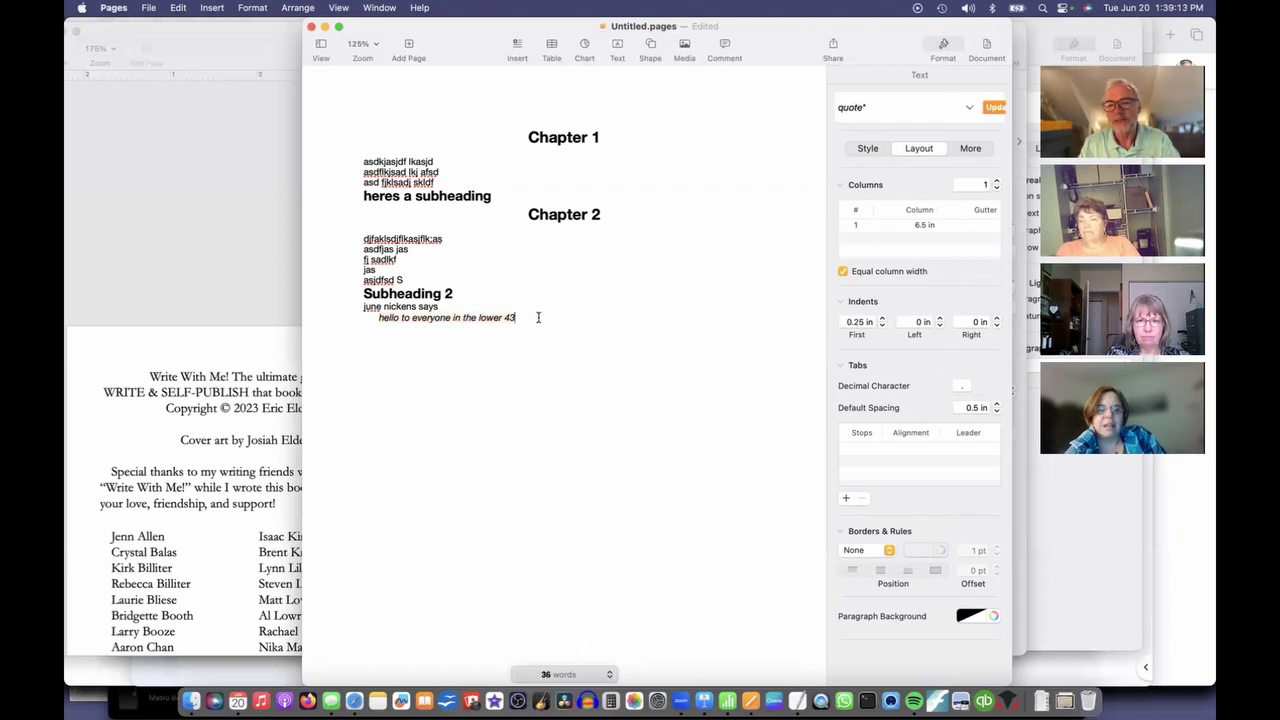
key(Return)
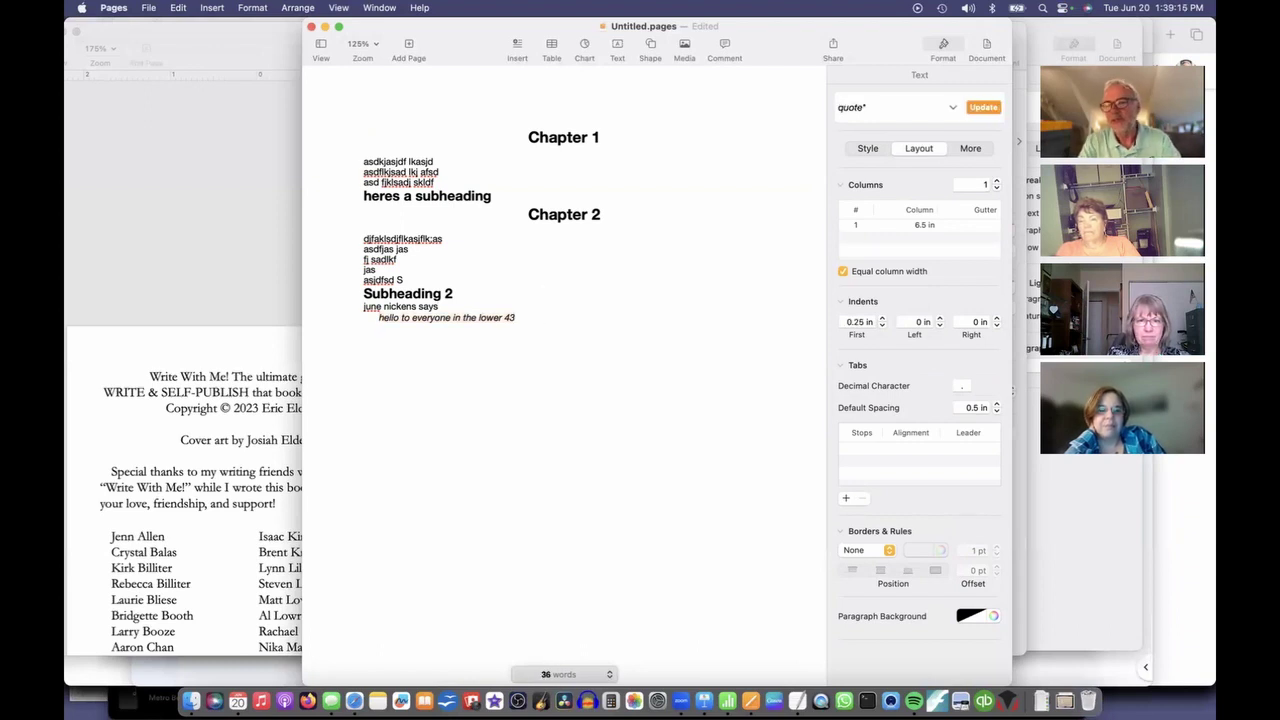
text(Meghann say)
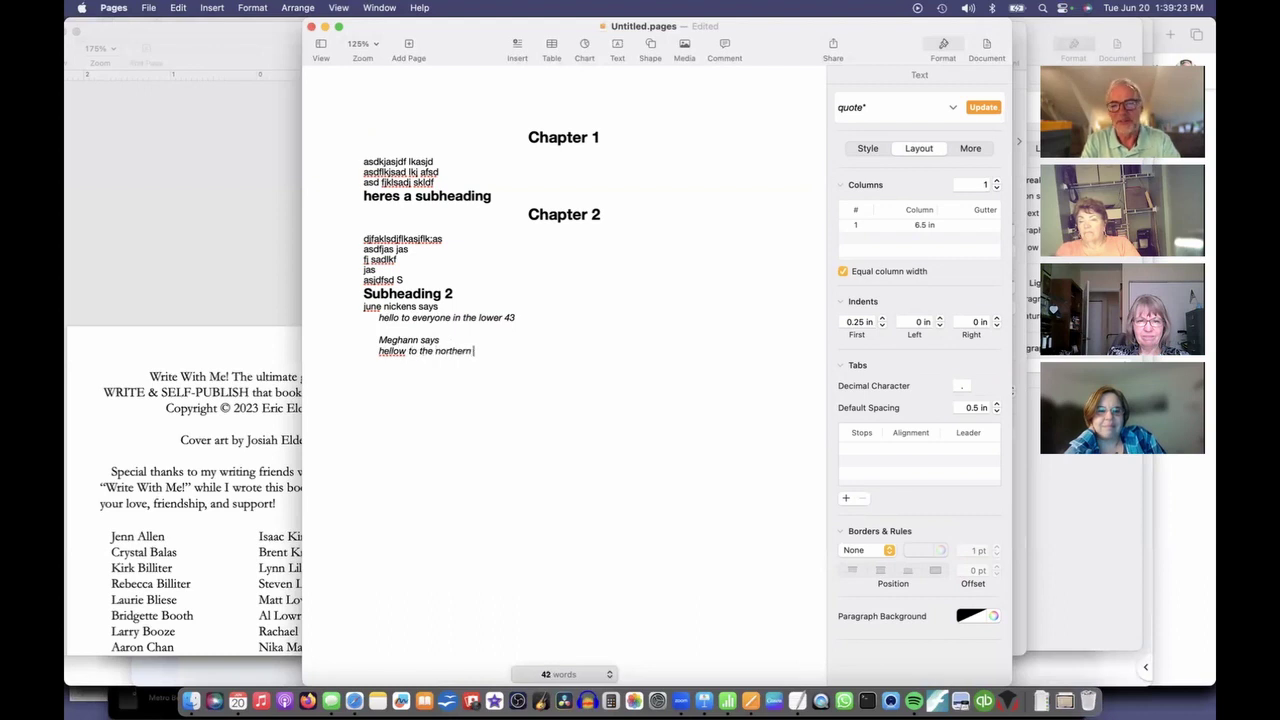
text(shpehe)
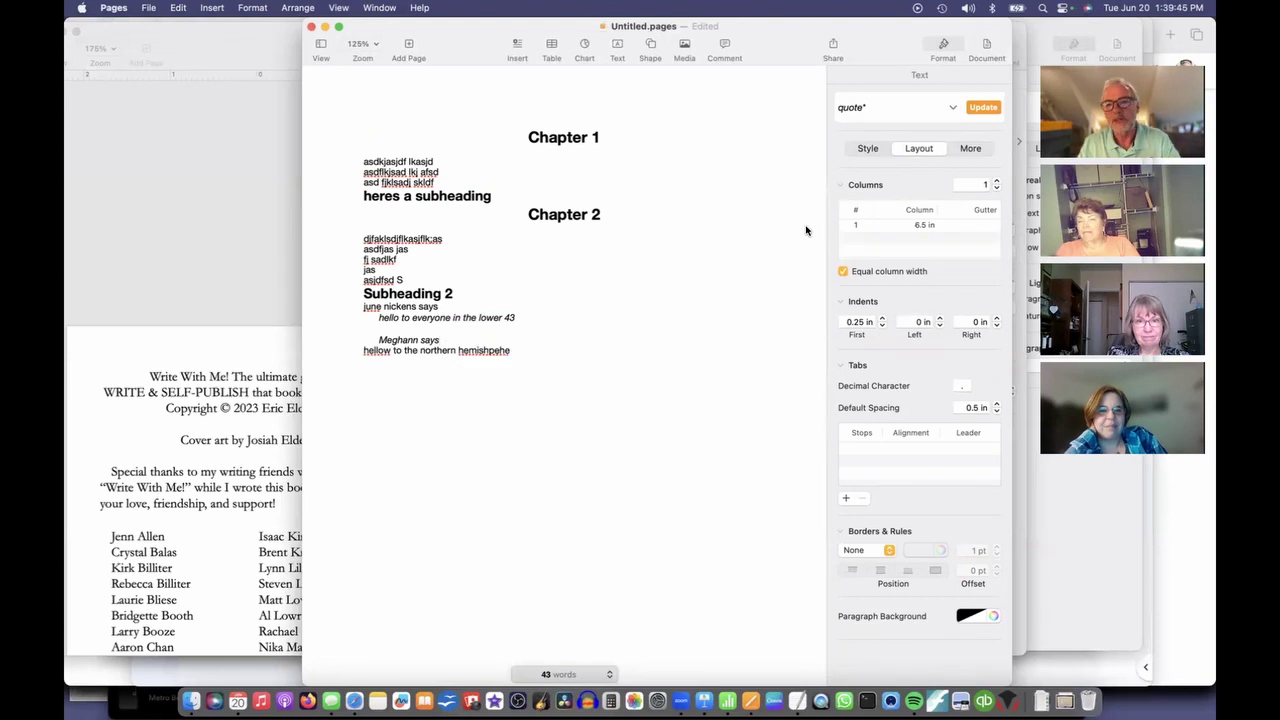
Apply the Body style to the second speaker line and the quote style to "hellow to the northern hemishpehe".
click(902, 108)
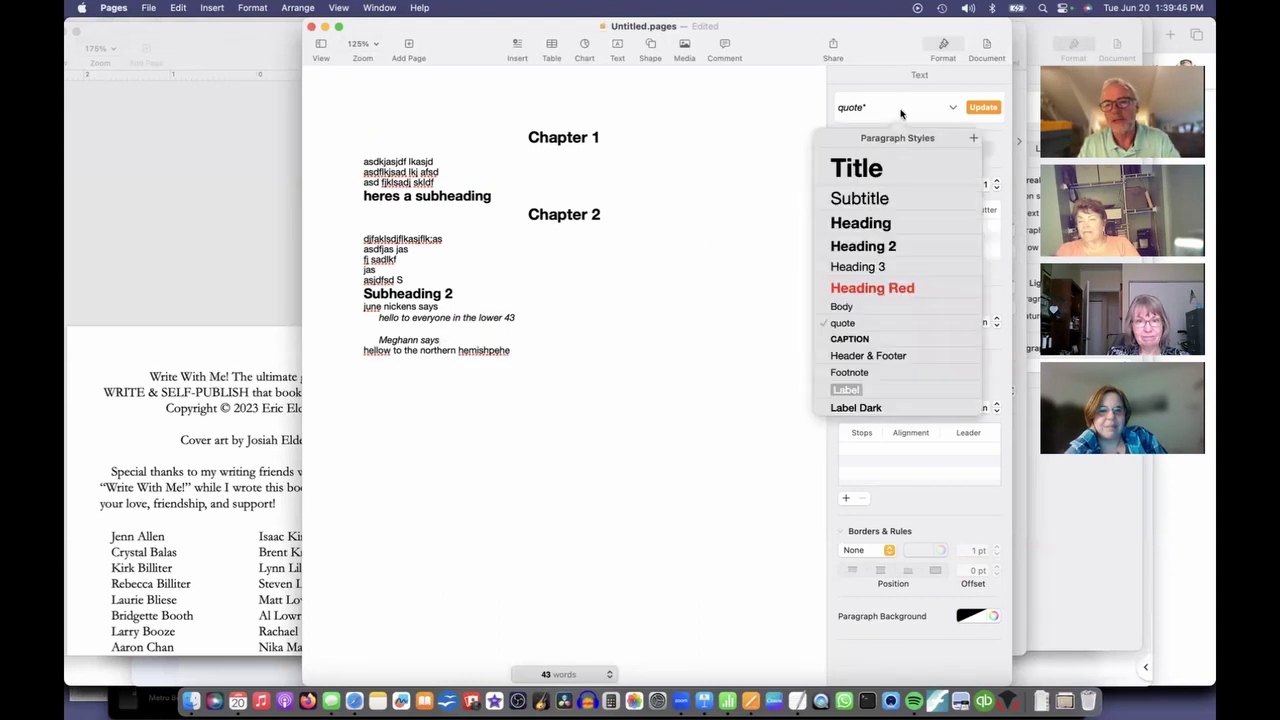
click(866, 305)
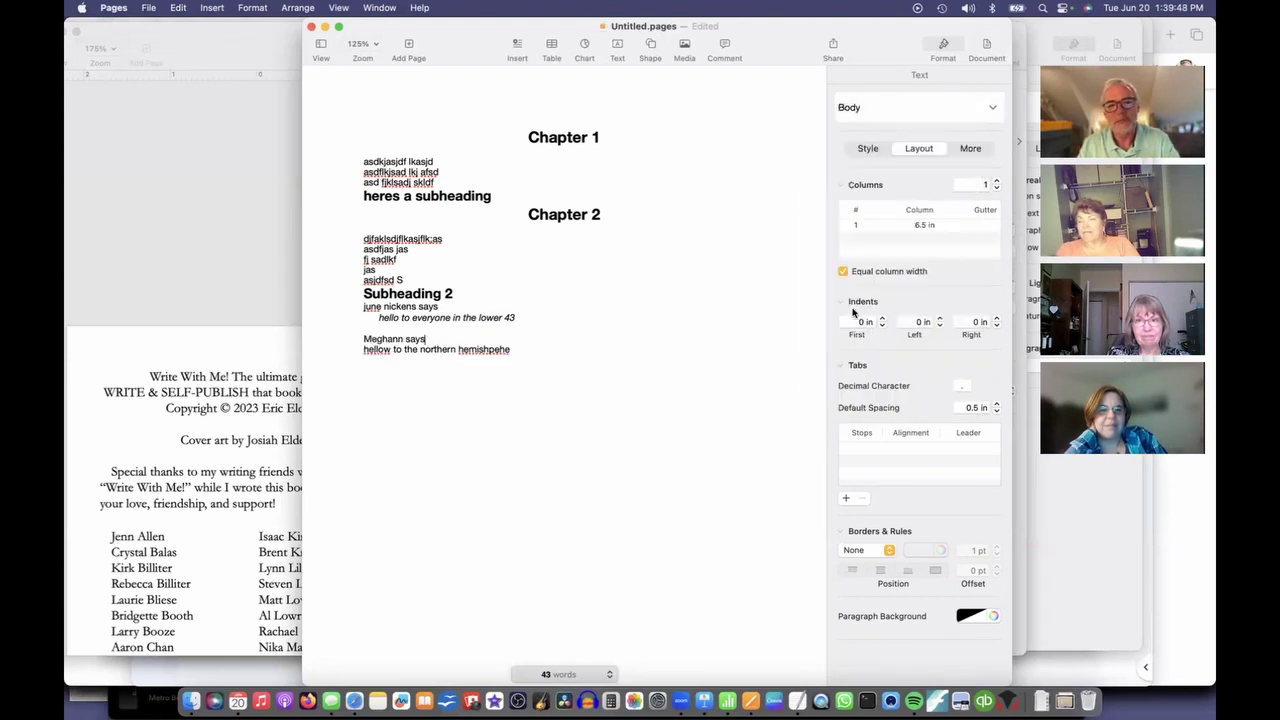
triple_click(496, 348)
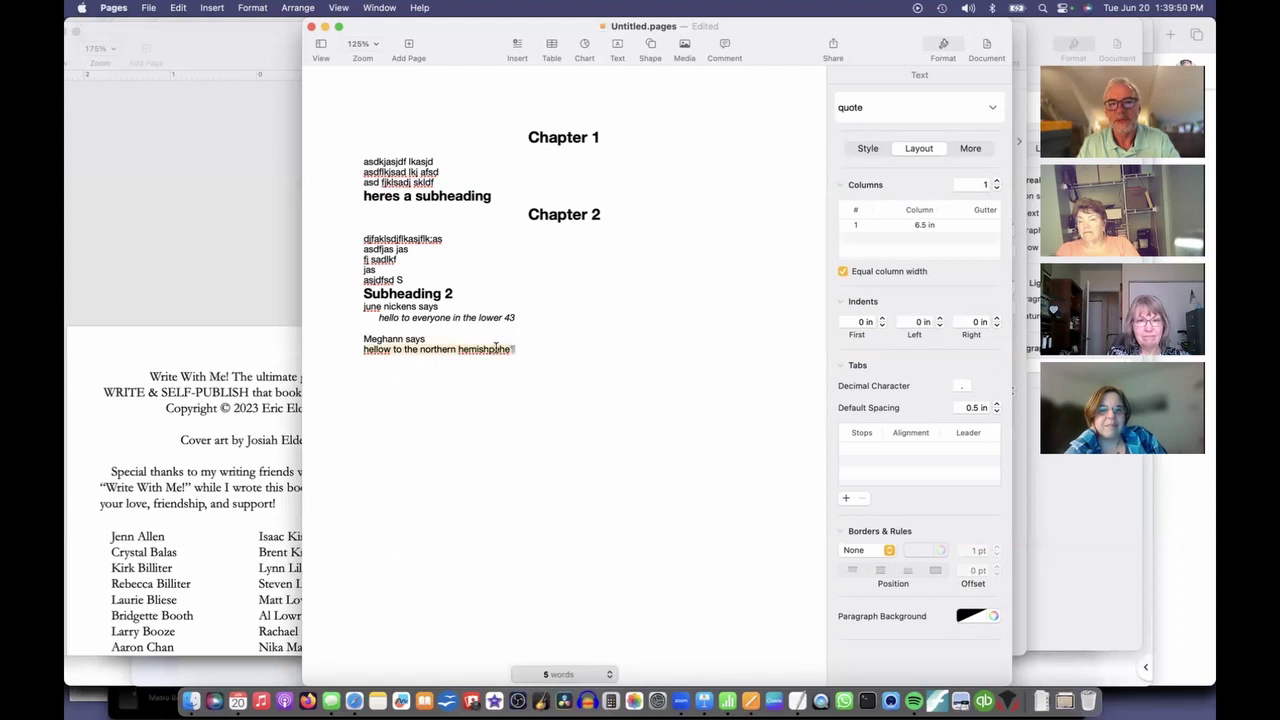
click(871, 115)
click(857, 317)
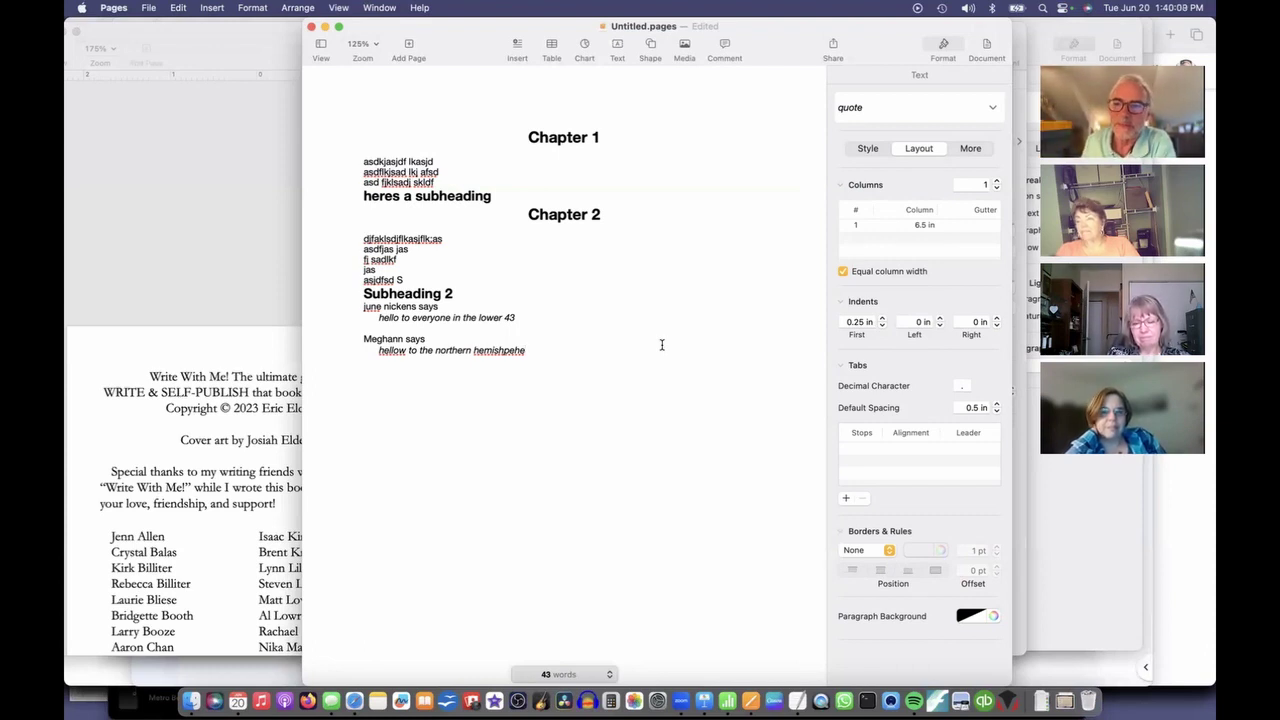
Switch to the book interior document and set all the copyright text, from the title line through the ISBN, in the Eric Elder font.
click(416, 250)
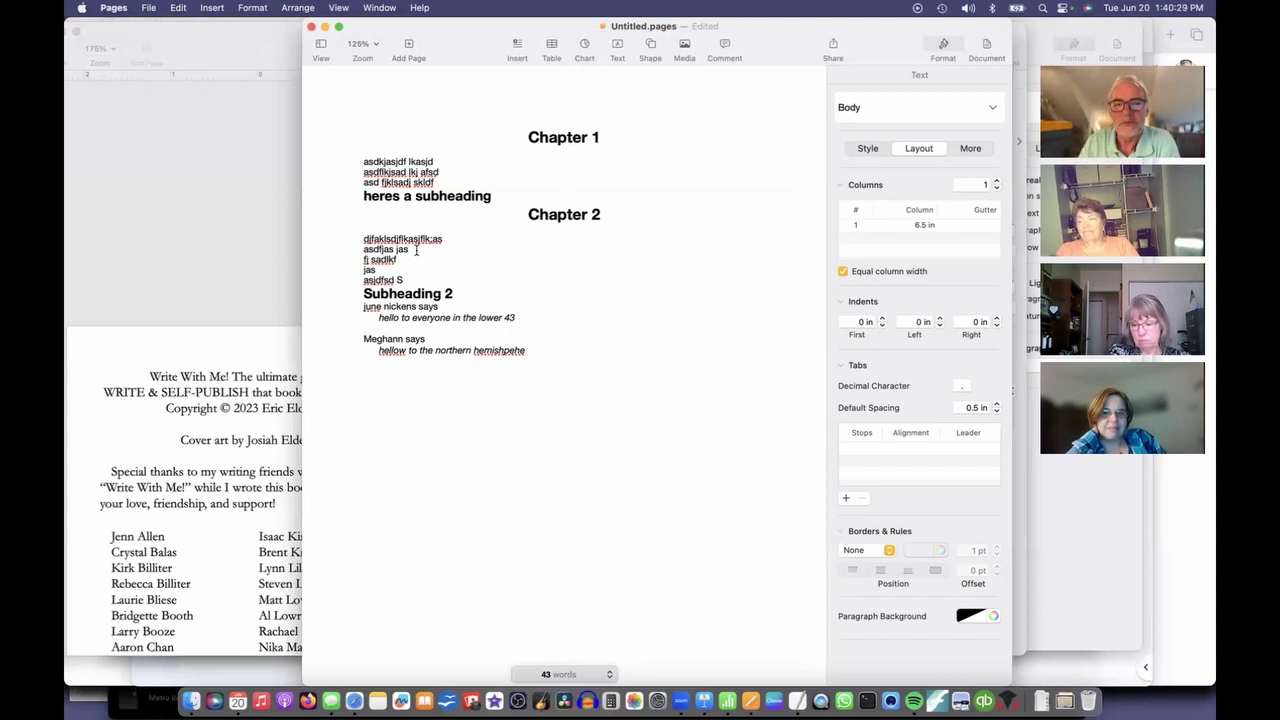
click(190, 274)
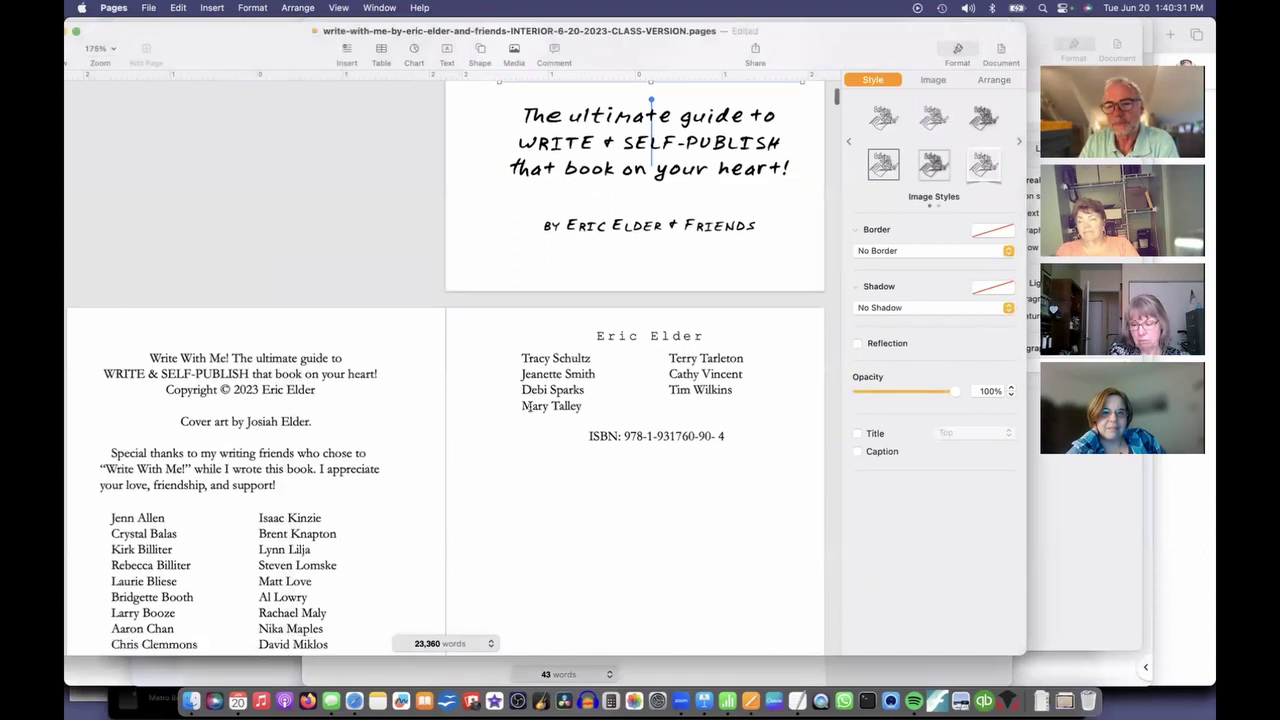
scroll(526, 400, down, 5)
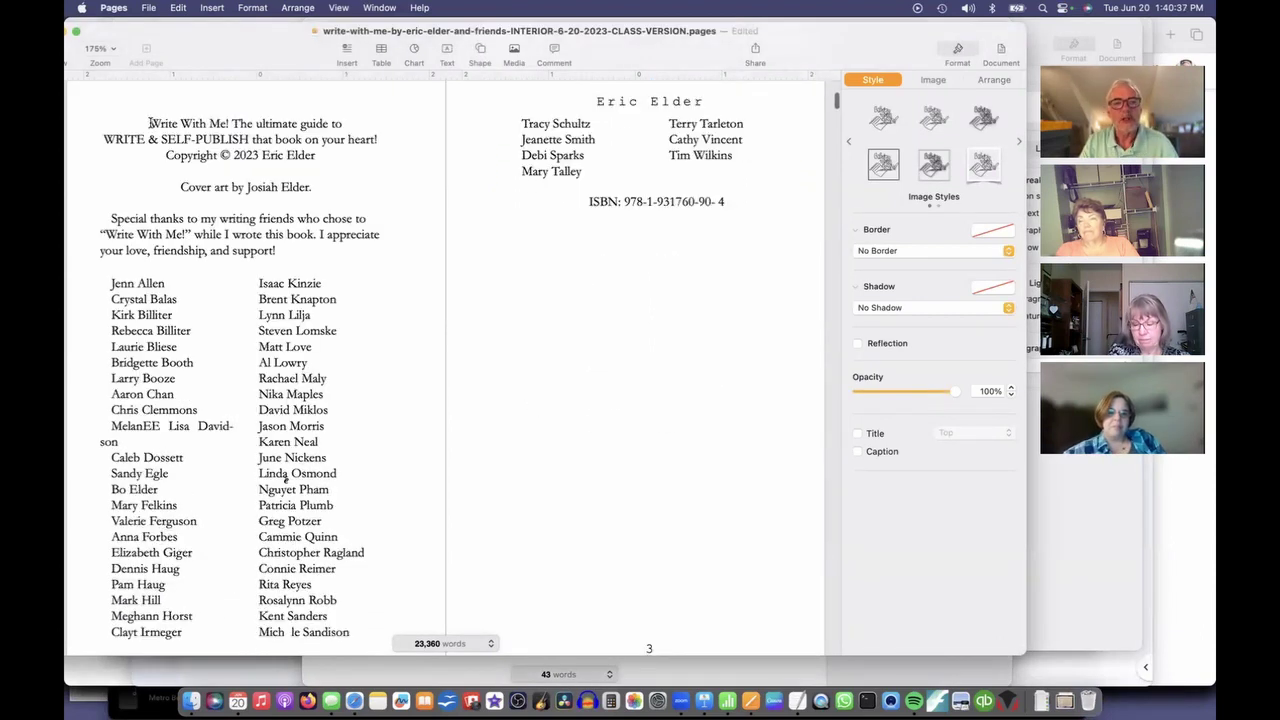
click(150, 122)
scroll(250, 249, down, 1)
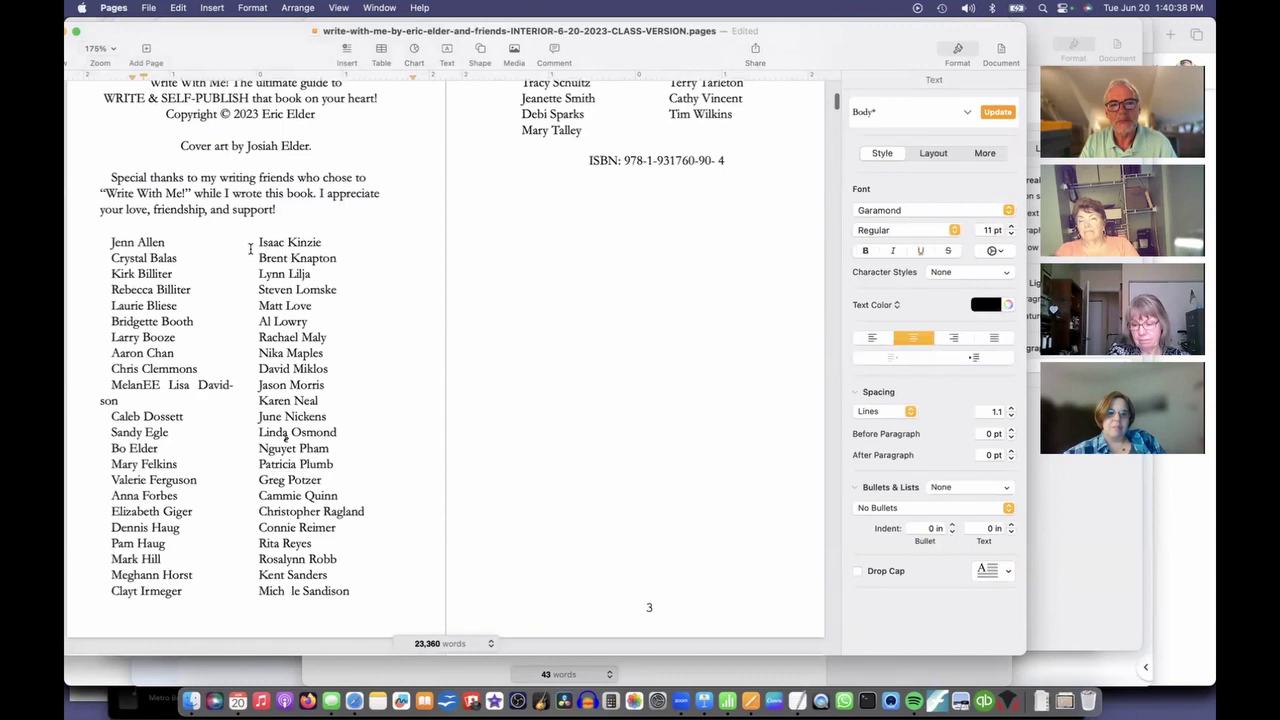
scroll(220, 200, up, 3)
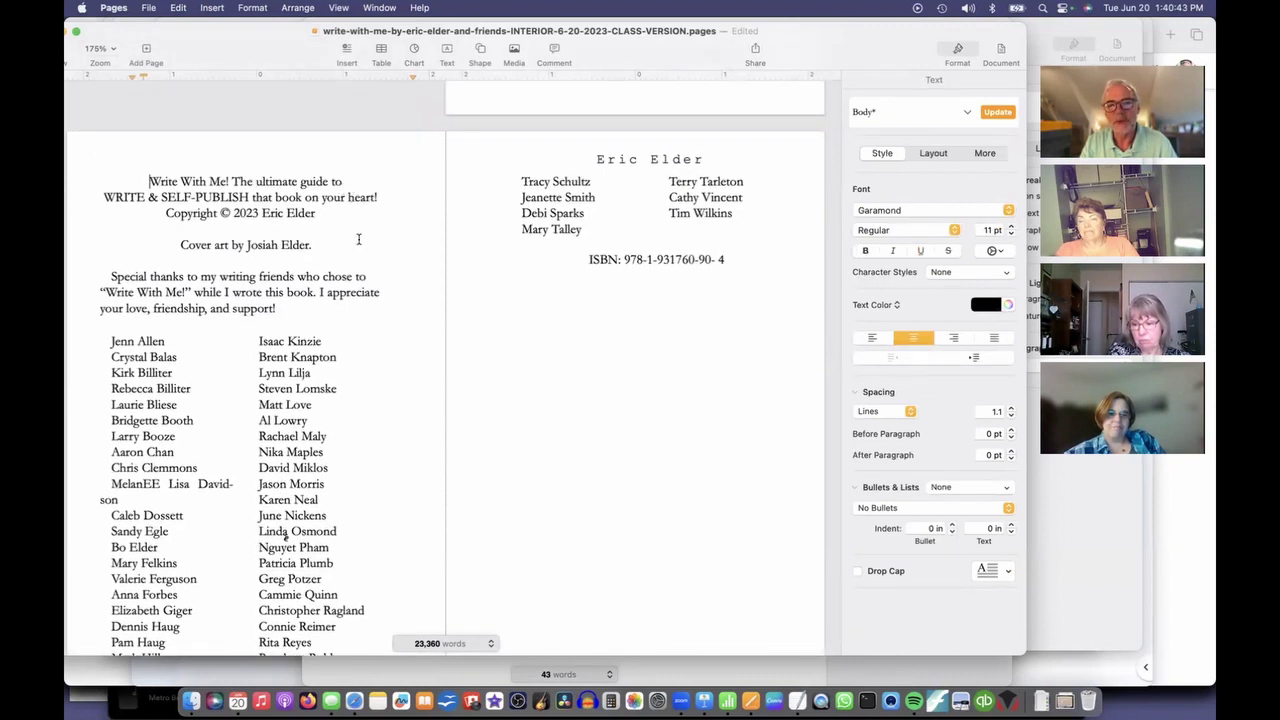
key(super+a)
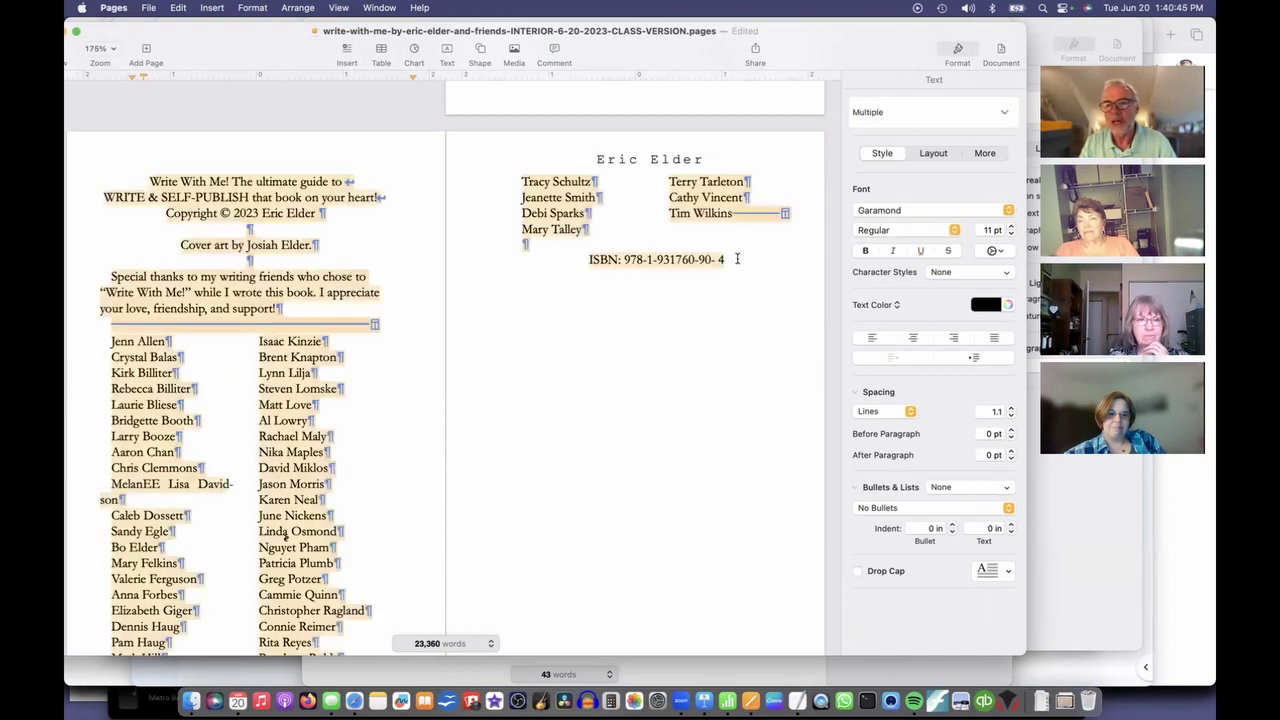
click(945, 211)
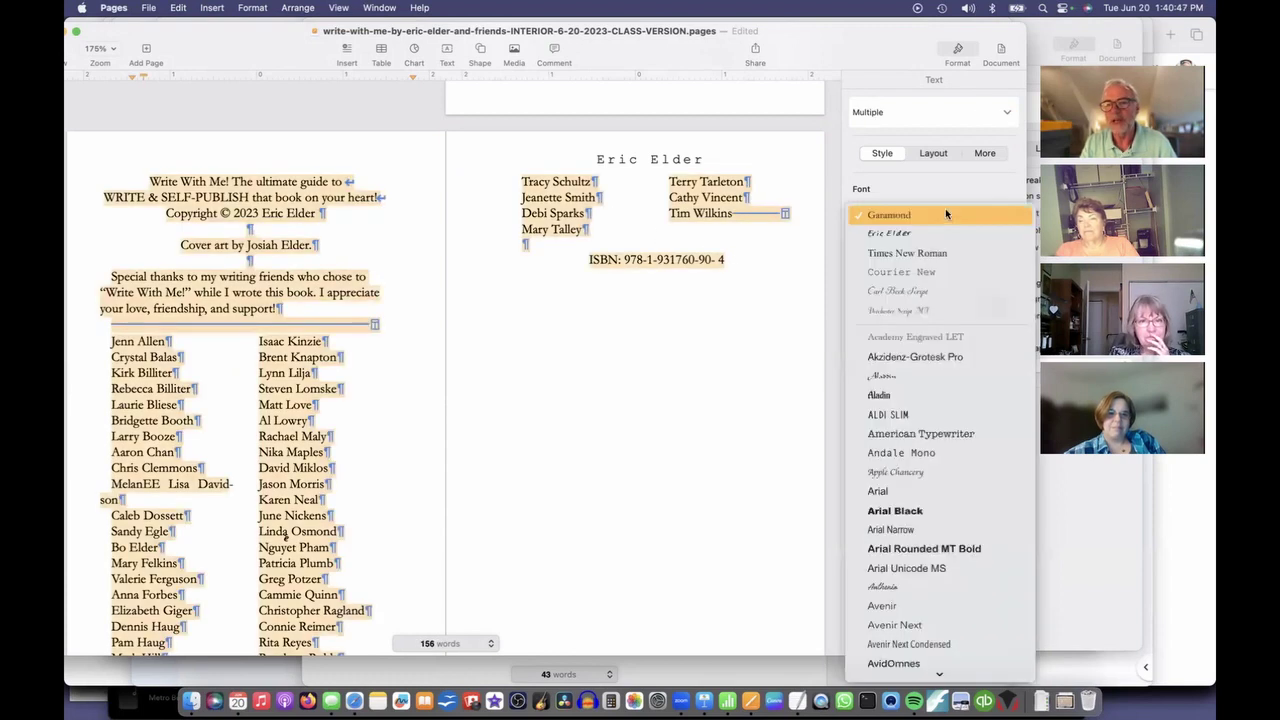
click(1003, 231)
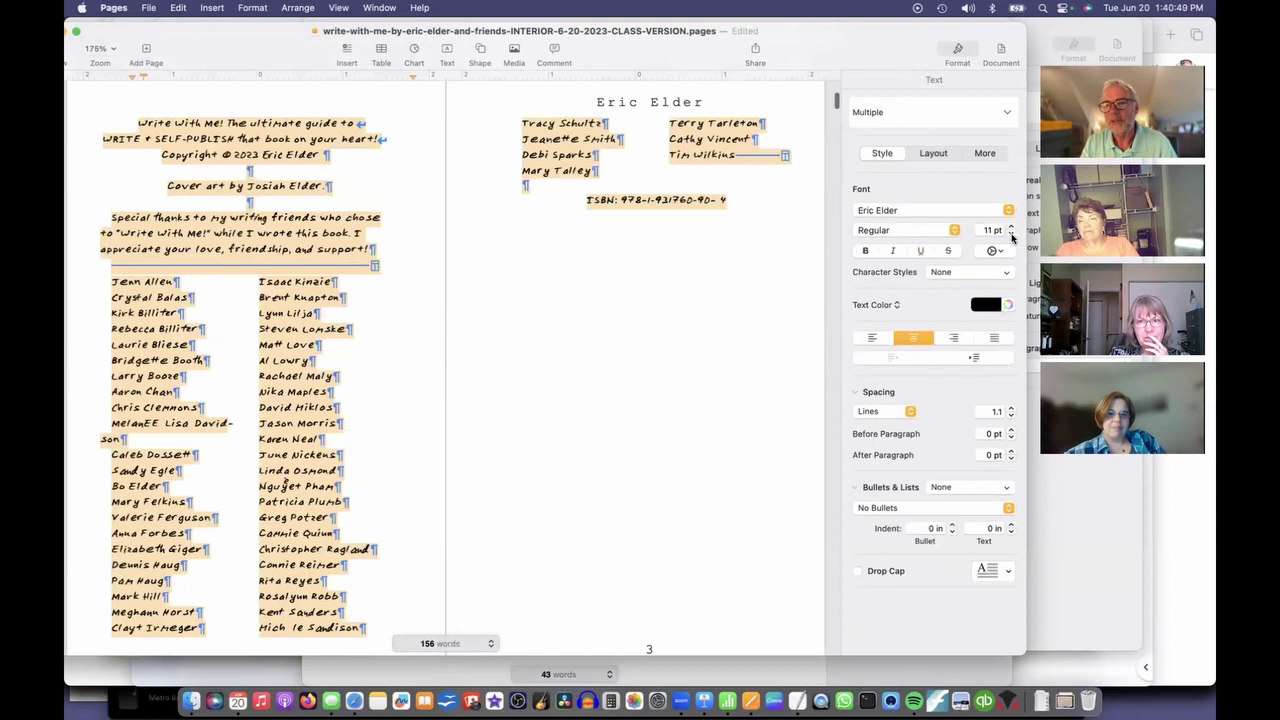
Reduce the selected copyright text to 10 pt and set its line spacing to 1.
click(1011, 236)
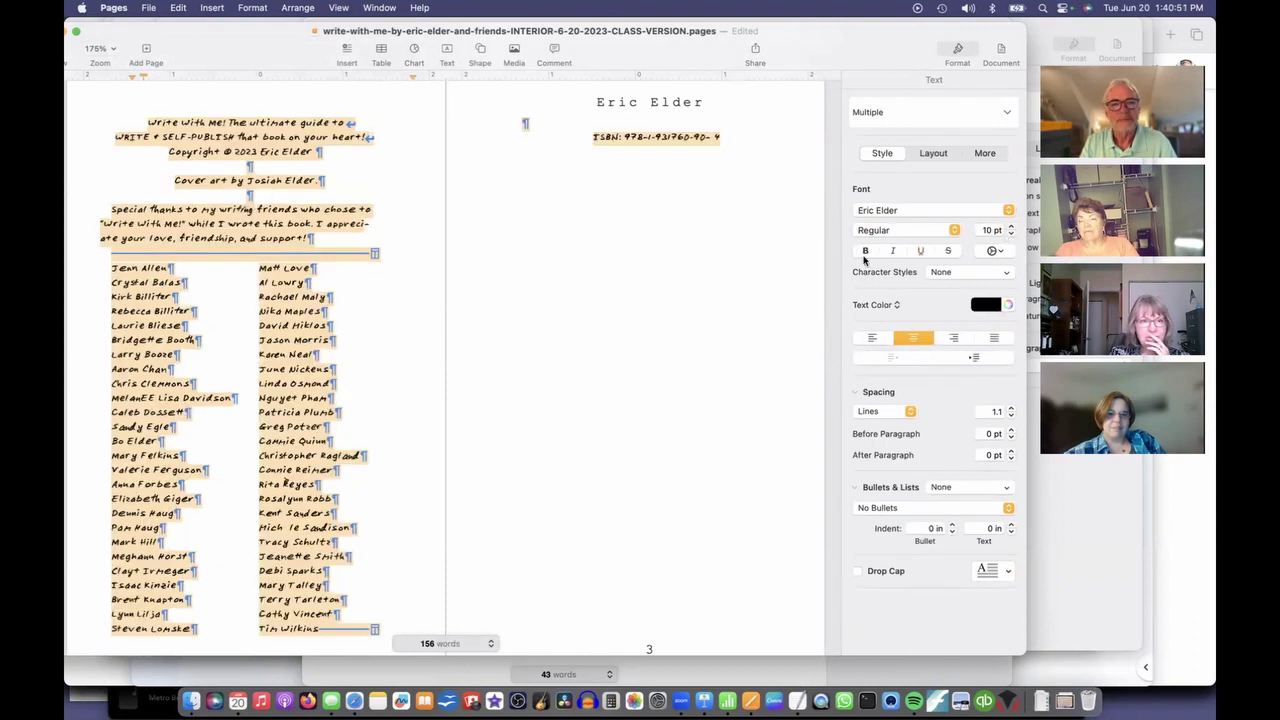
scroll(340, 377, down, 5)
scroll(340, 377, up, 5)
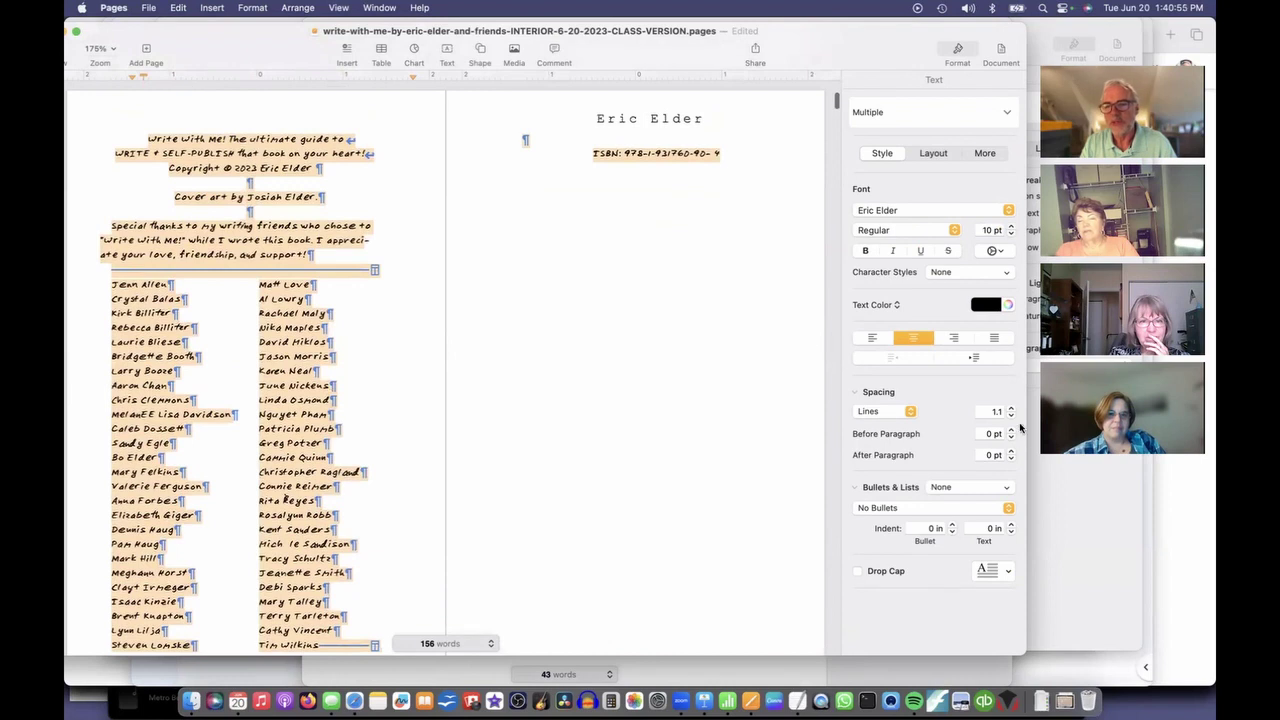
click(1011, 416)
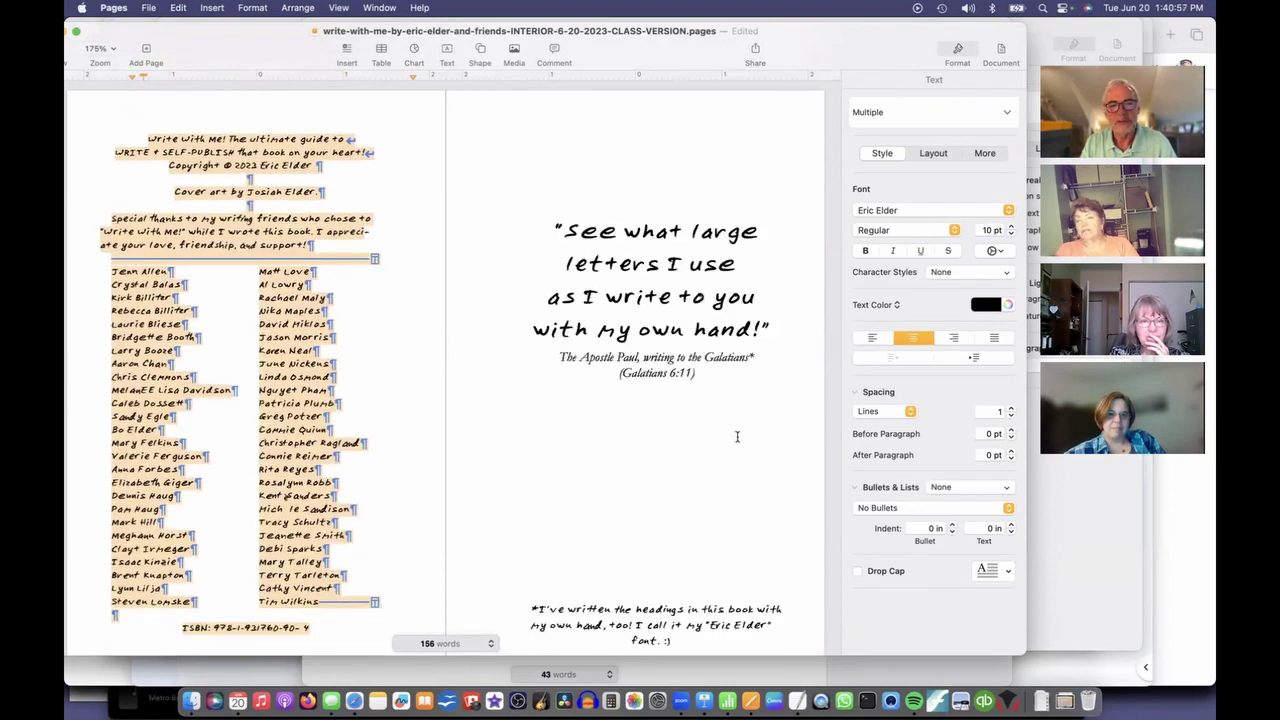
click(234, 628)
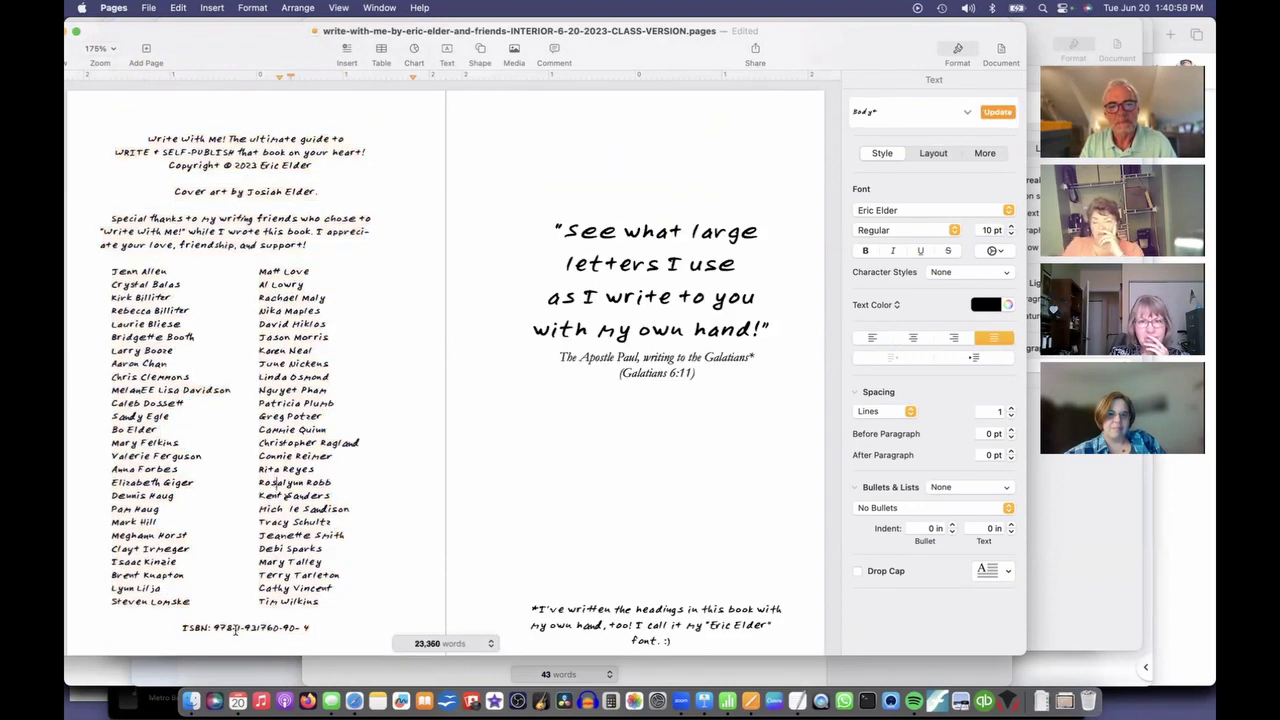
Insert a table of contents for the entire document after the ISBN line on the copyright page.
scroll(234, 628, up, 5)
scroll(197, 617, down, 4)
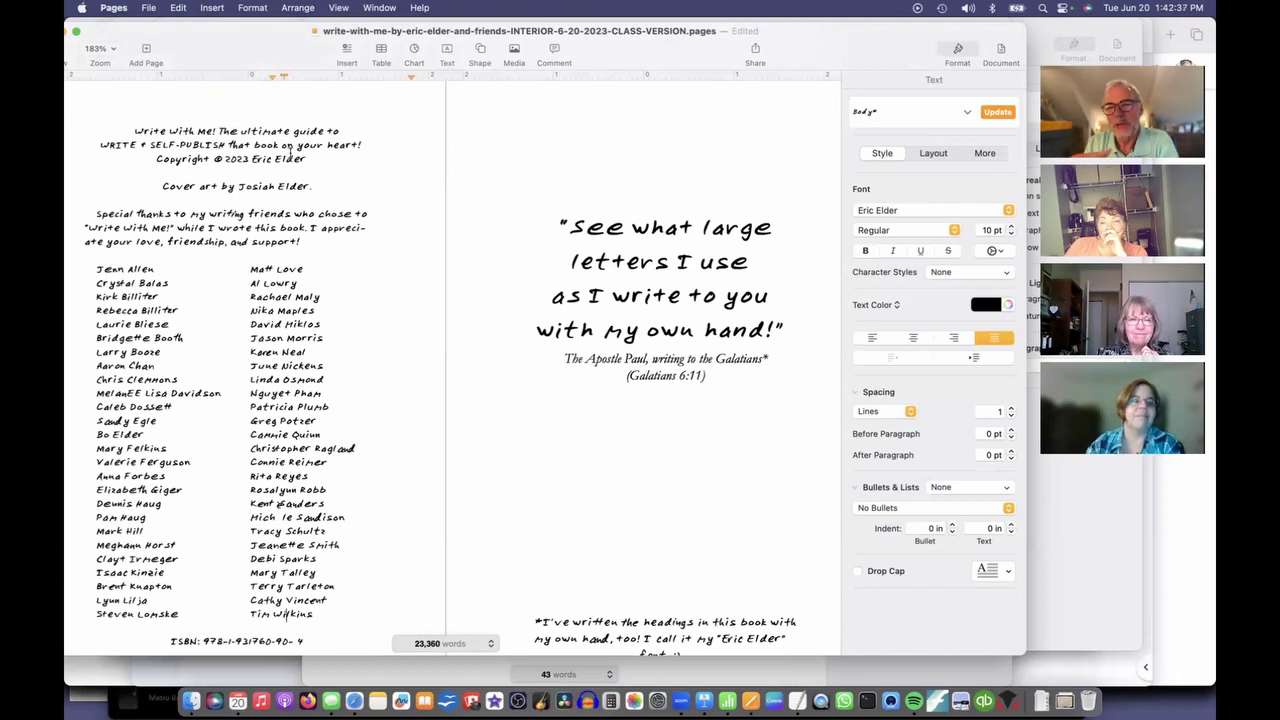
scroll(309, 302, down, 3)
scroll(310, 305, down, 1)
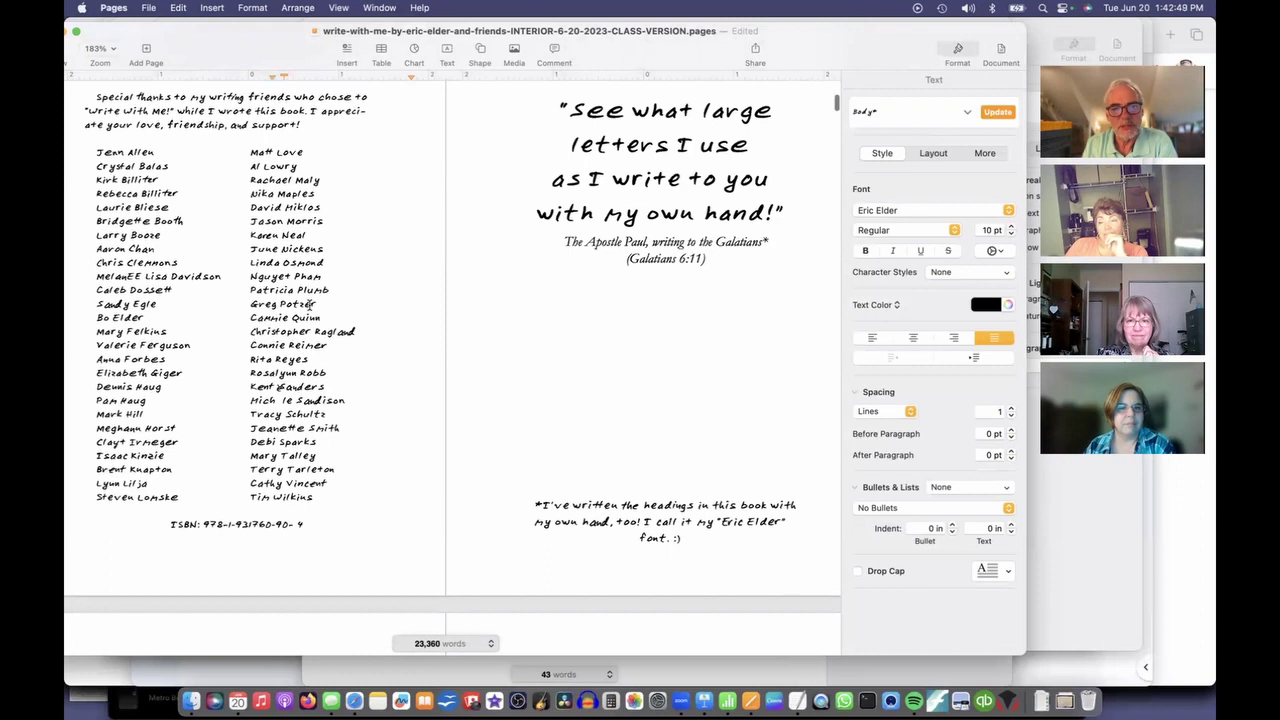
scroll(311, 304, down, 2)
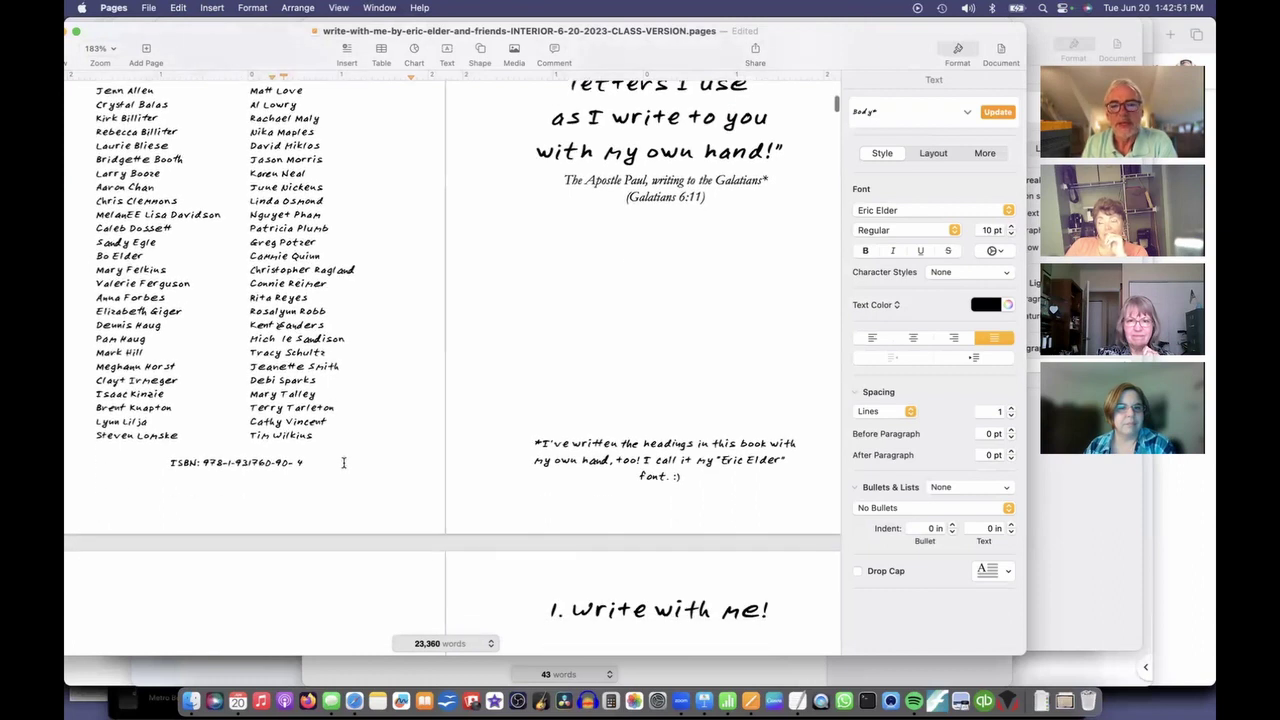
click(343, 462)
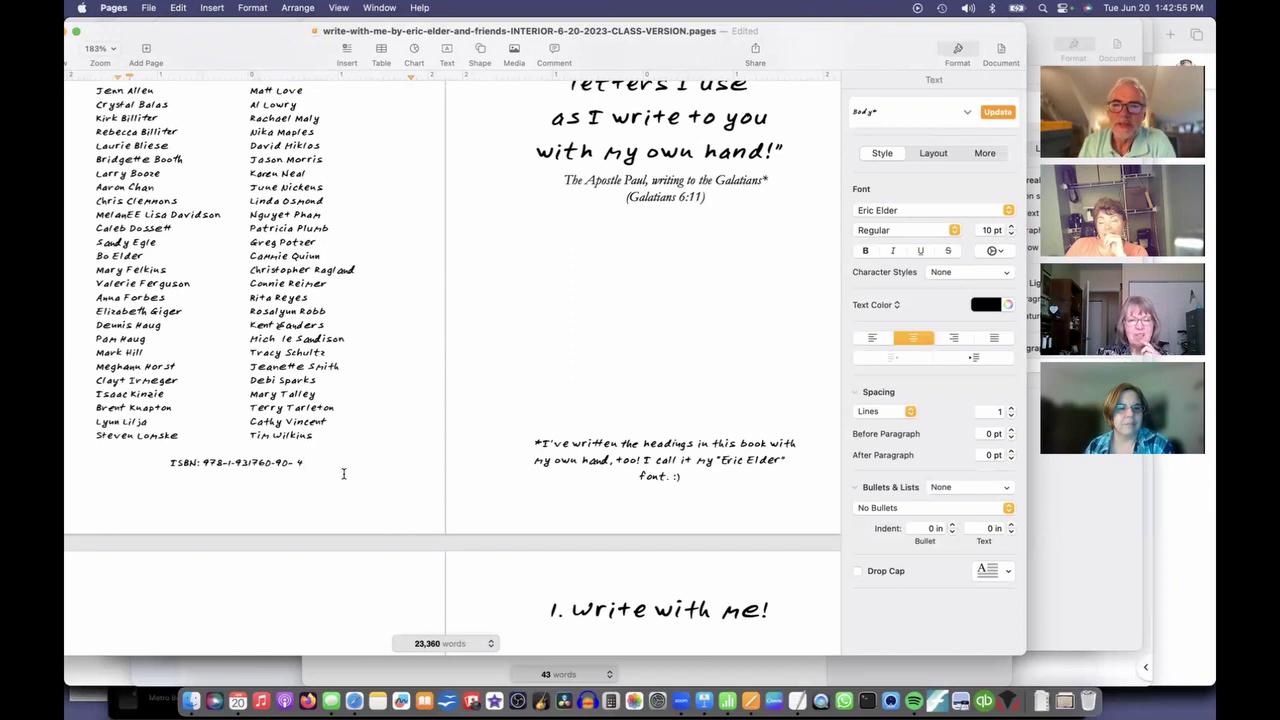
scroll(343, 473, down, 8)
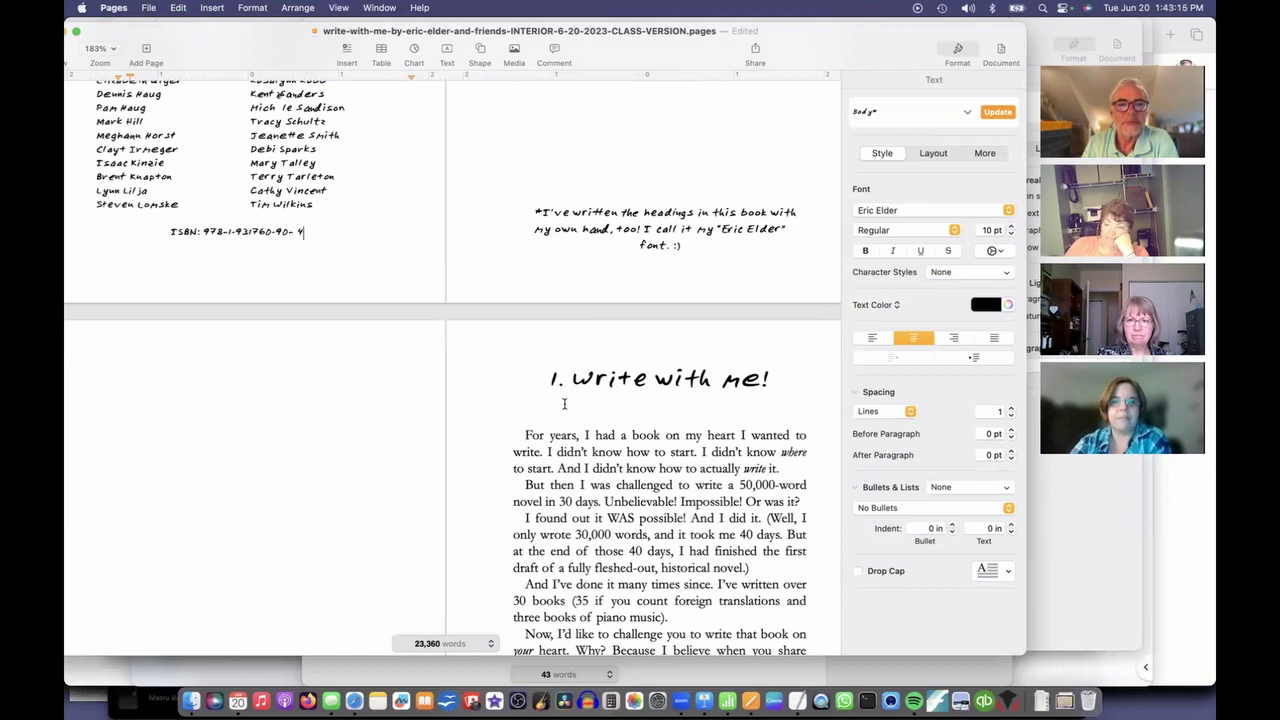
click(212, 7)
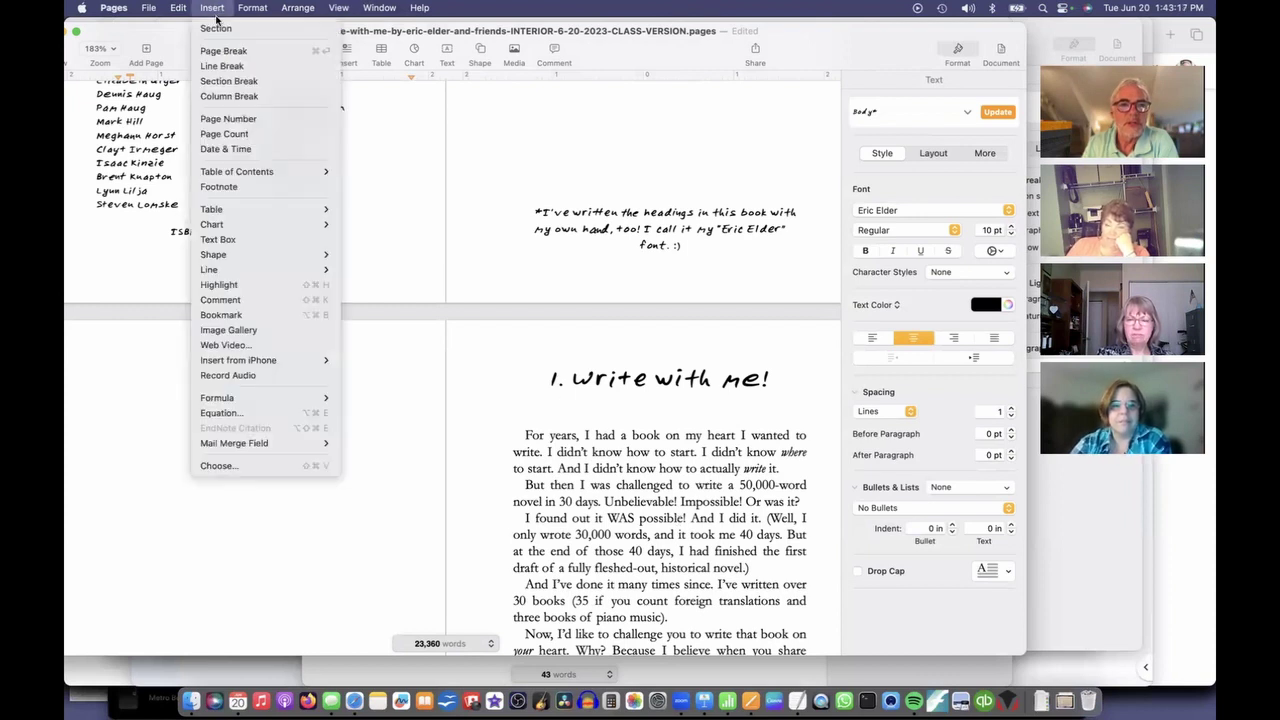
mouse_move(320, 171)
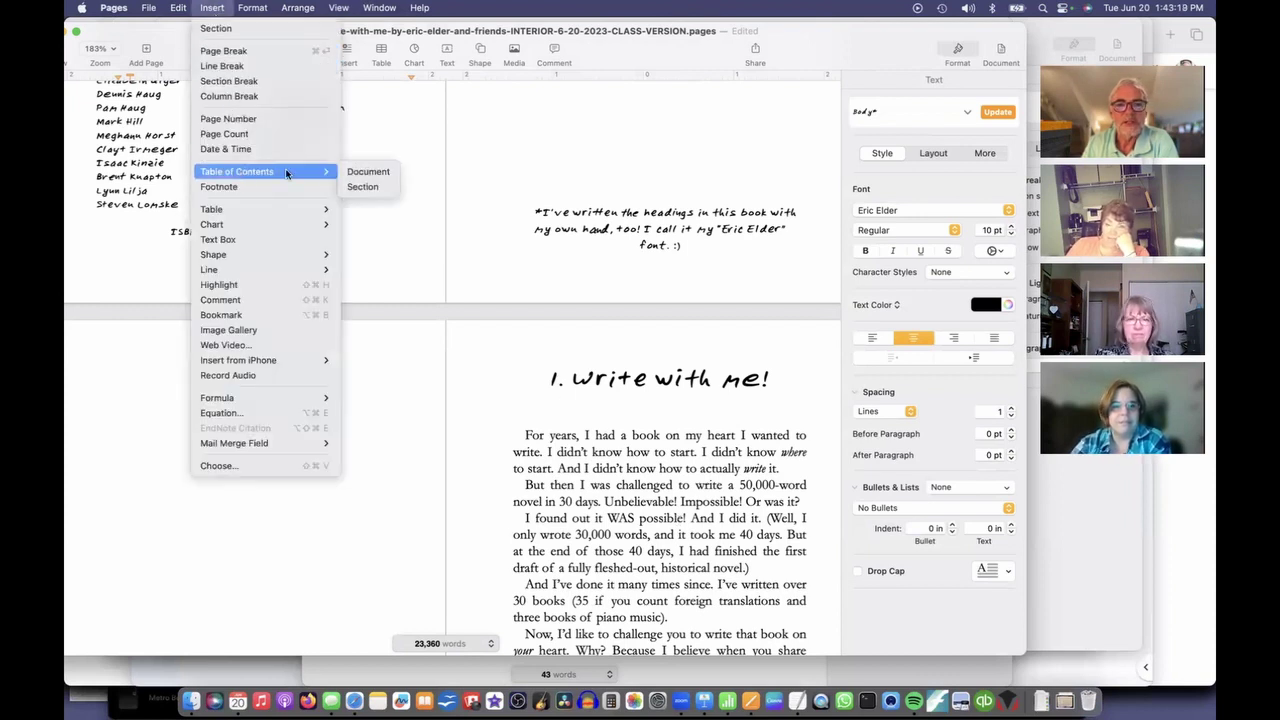
click(362, 177)
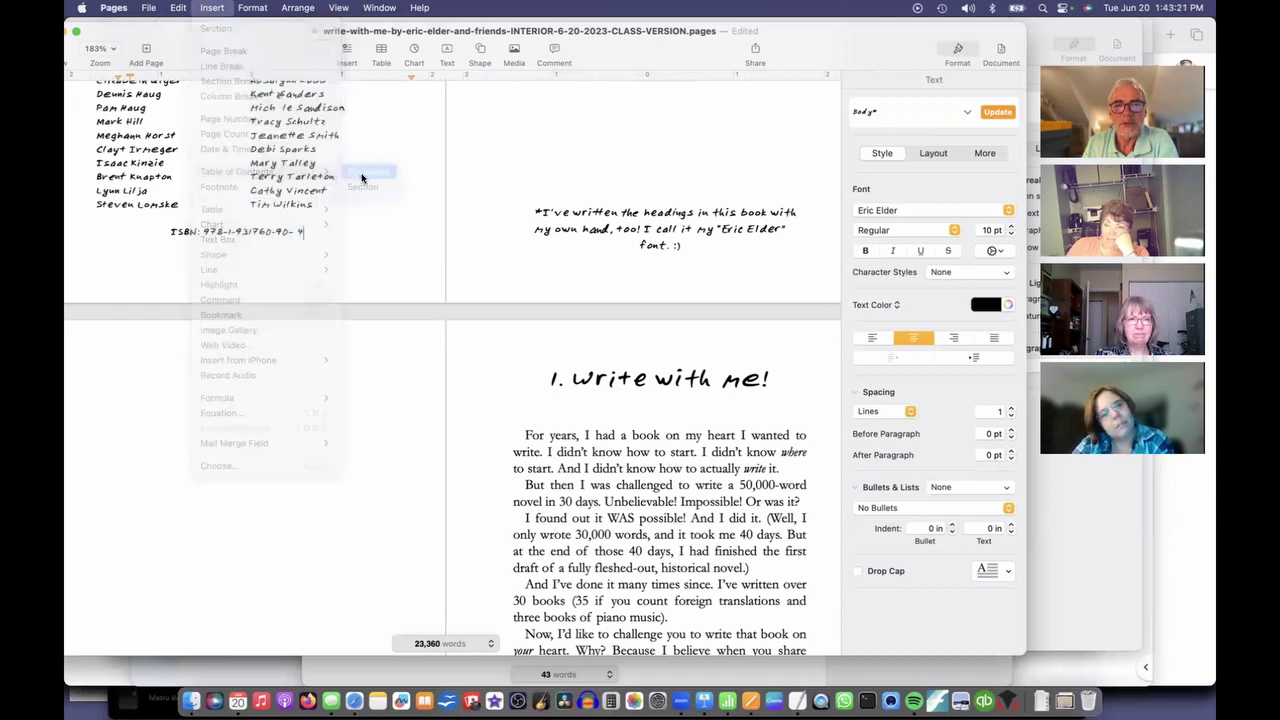
Insert a section break after the ISBN line to start the table of contents on its own page.
scroll(398, 368, up, 2)
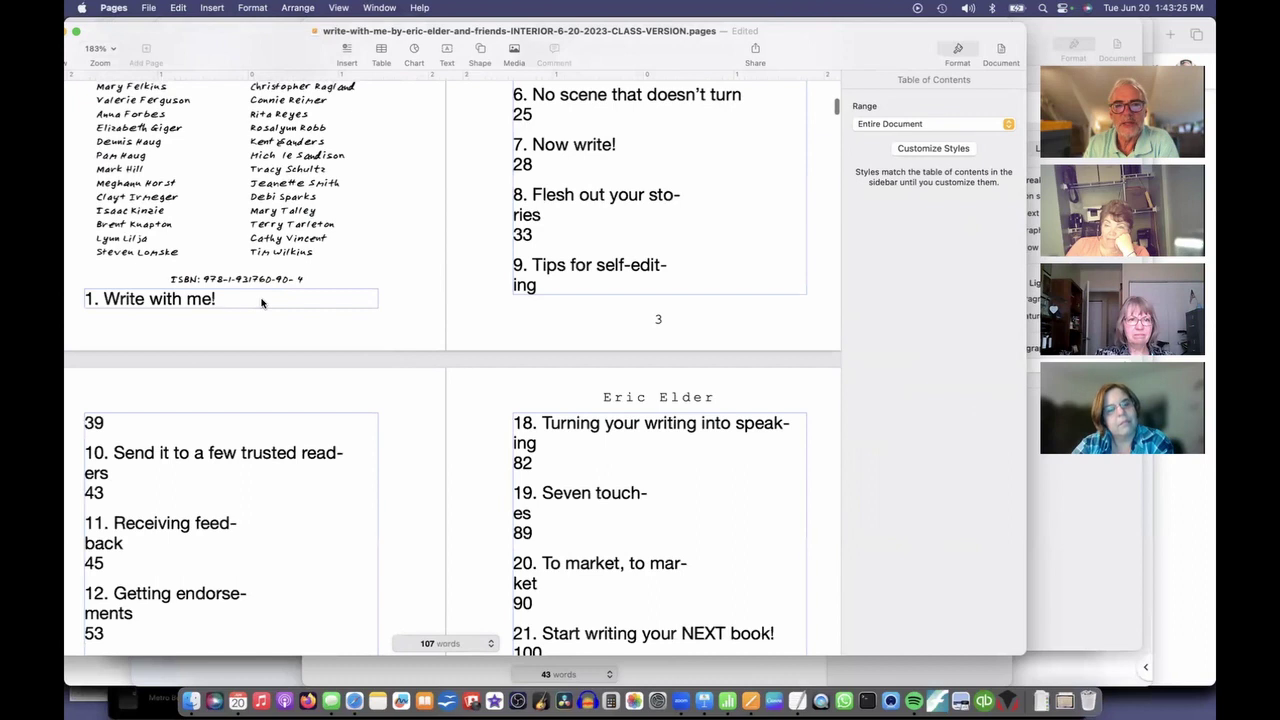
scroll(276, 368, down, 1)
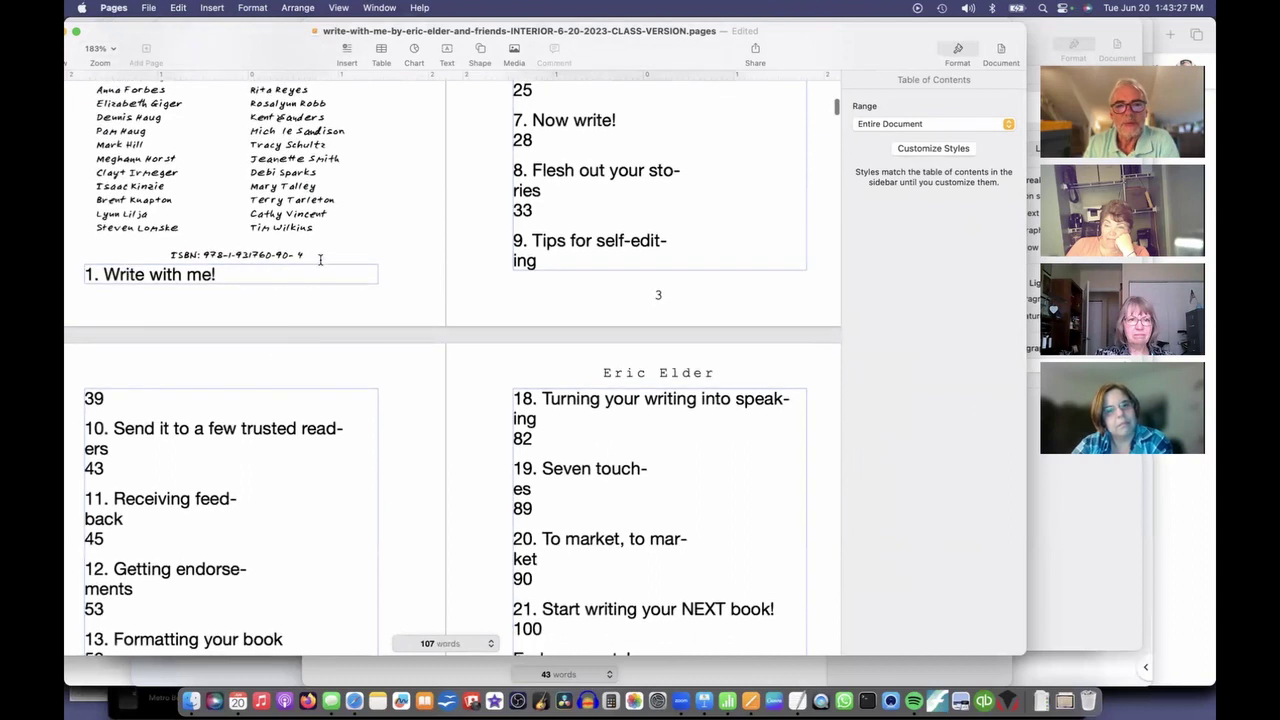
click(320, 260)
click(211, 8)
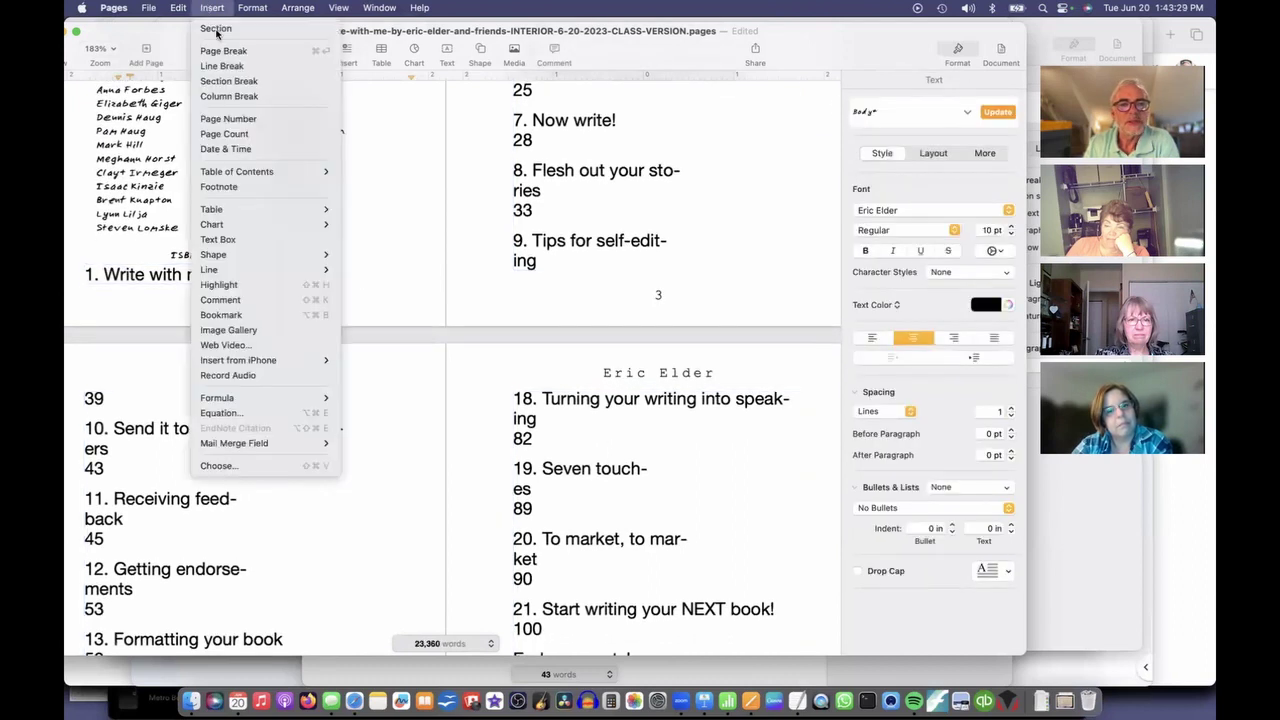
click(228, 84)
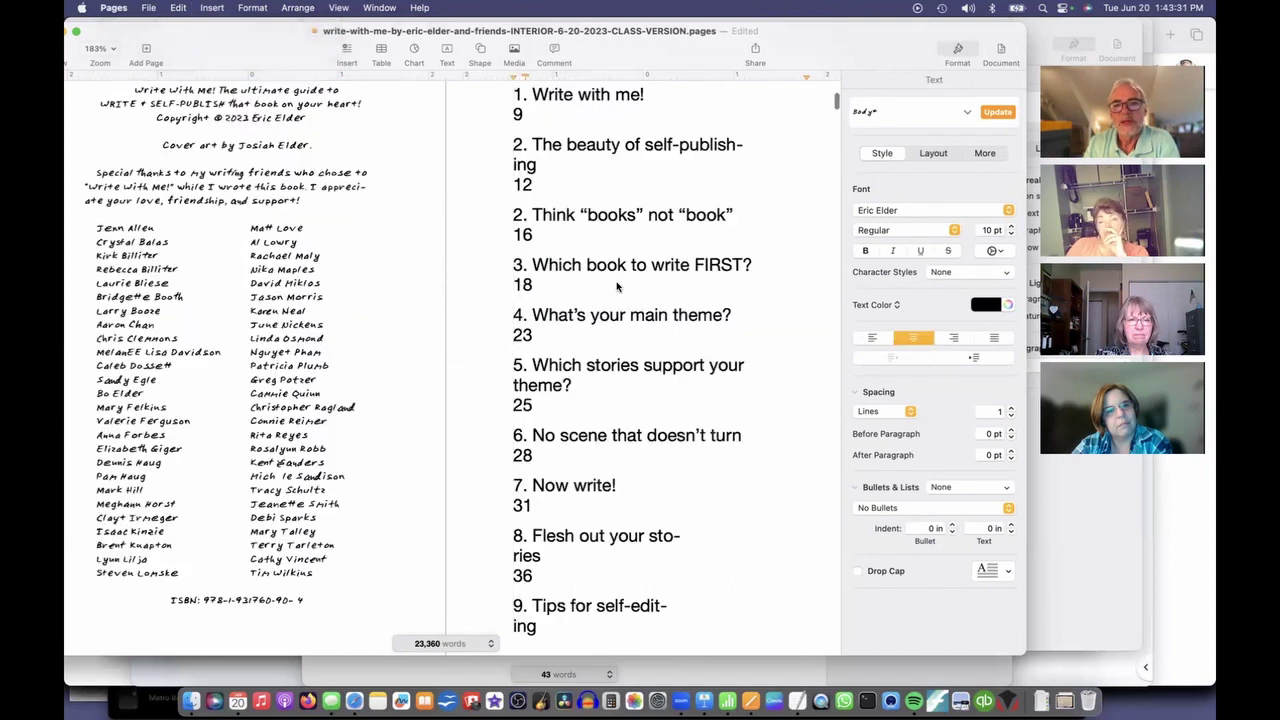
scroll(640, 285, up, 6)
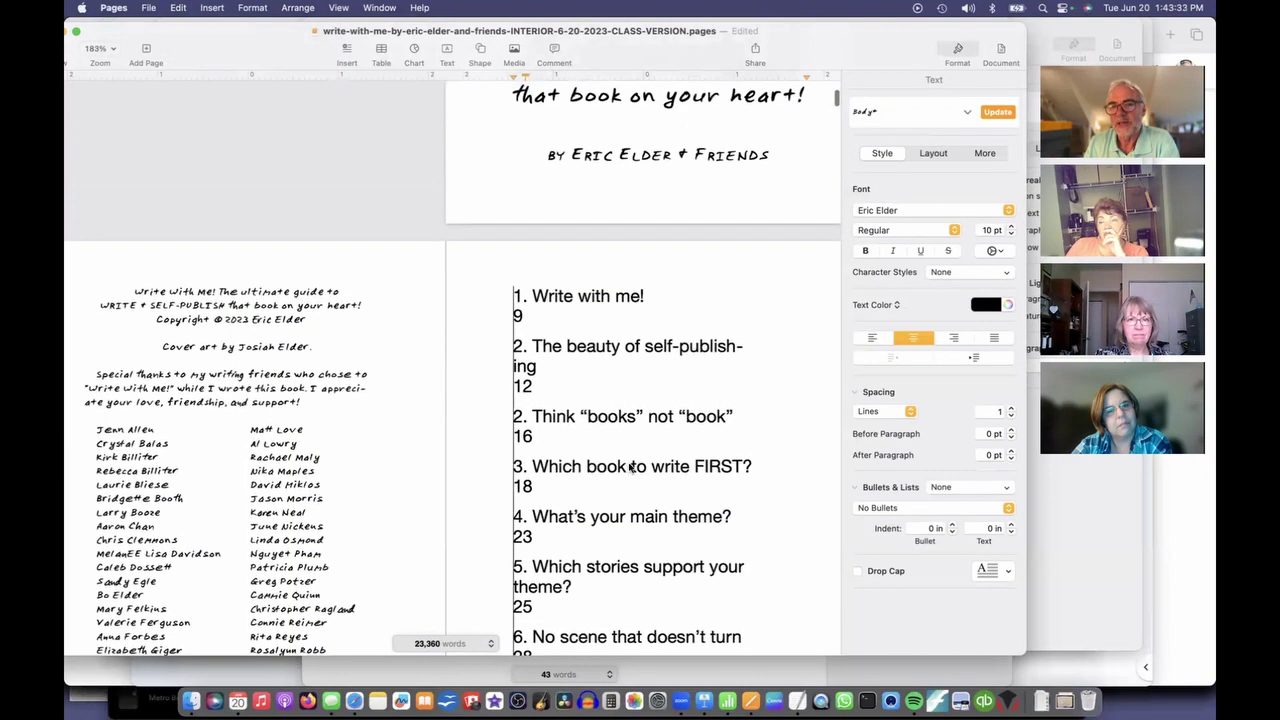
scroll(600, 366, down, 5)
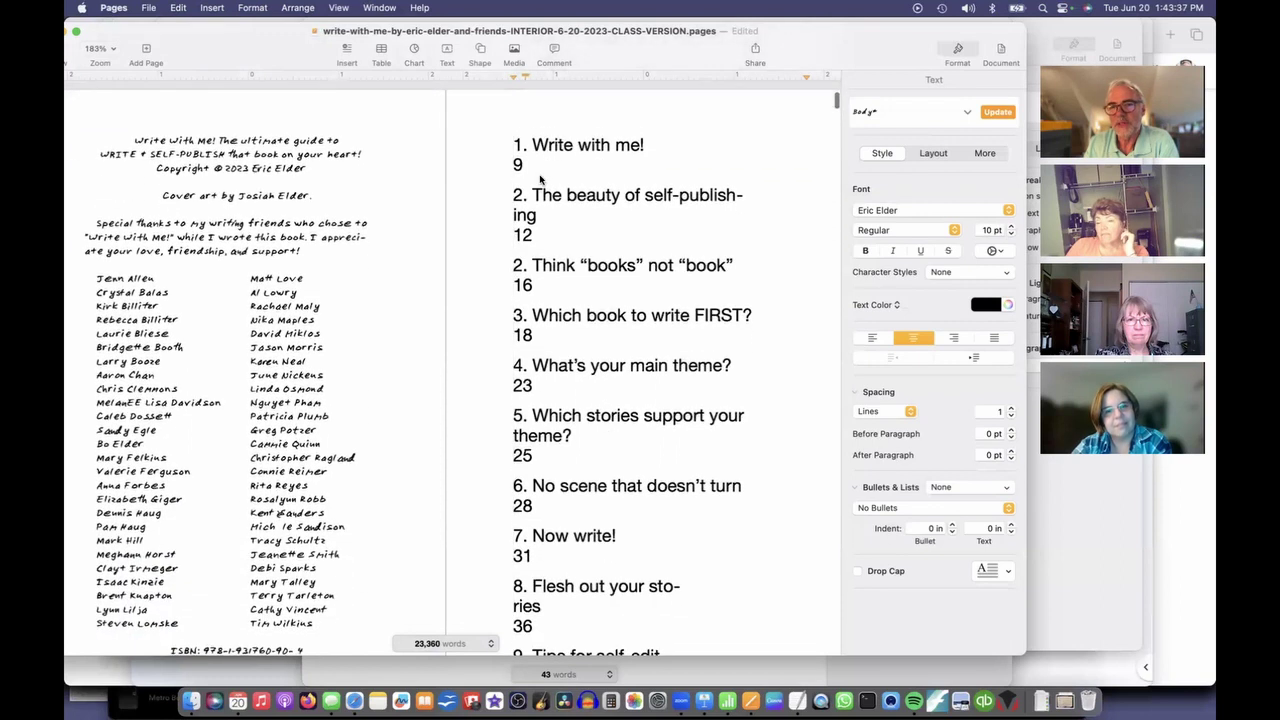
scroll(548, 290, down, 15)
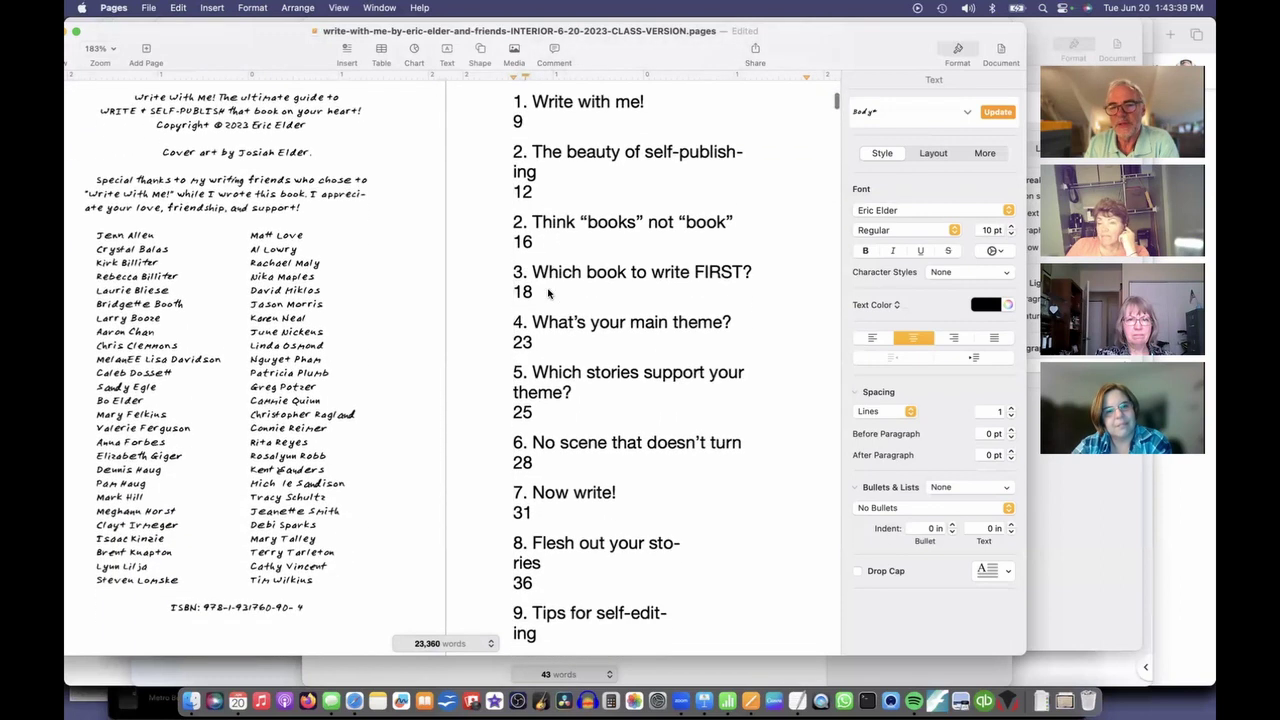
Customize the table of contents styles, leaving out the eric elder and Table of Contents paragraph styles so only Heading is included.
scroll(548, 292, down, 2)
scroll(548, 292, up, 15)
scroll(548, 292, up, 3)
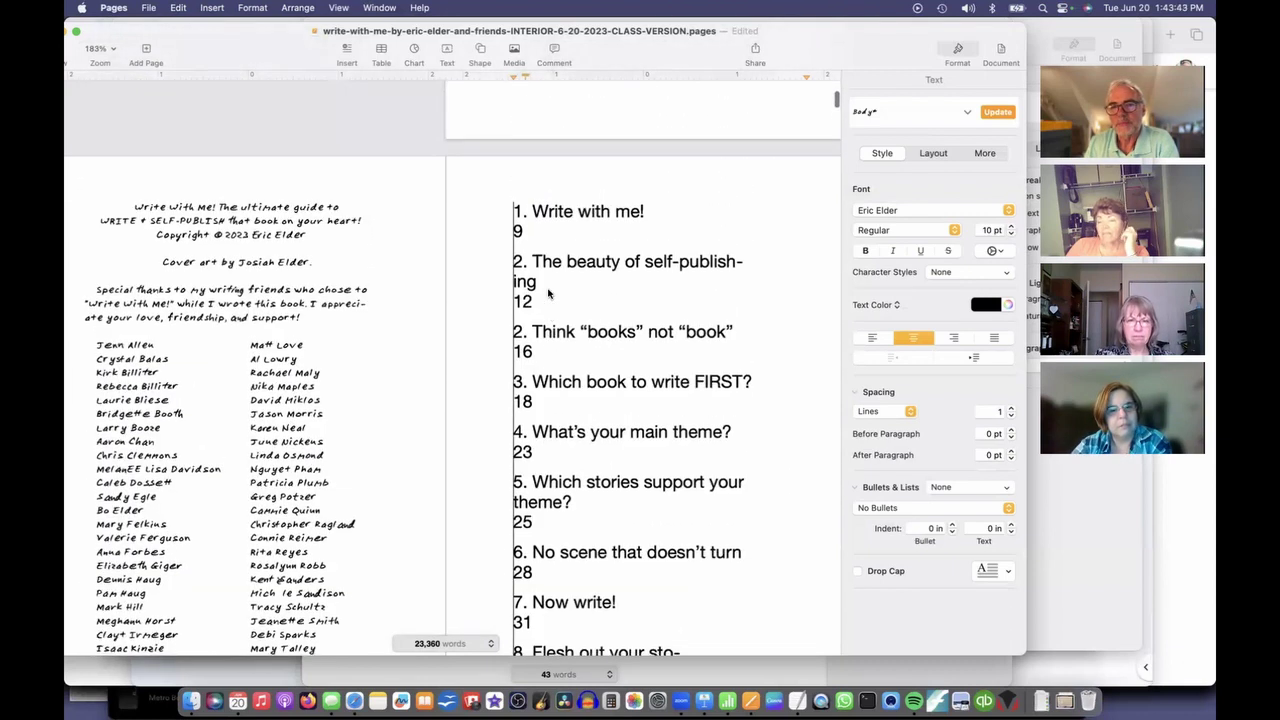
key(super+a)
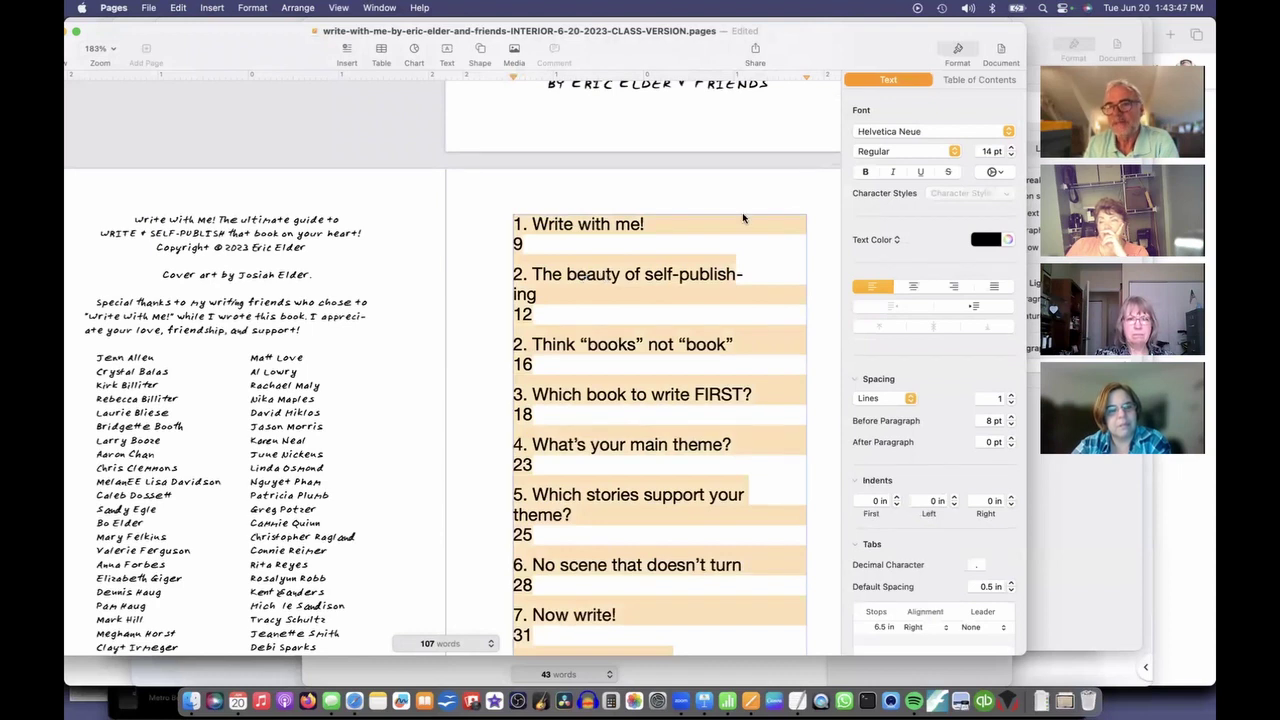
click(969, 80)
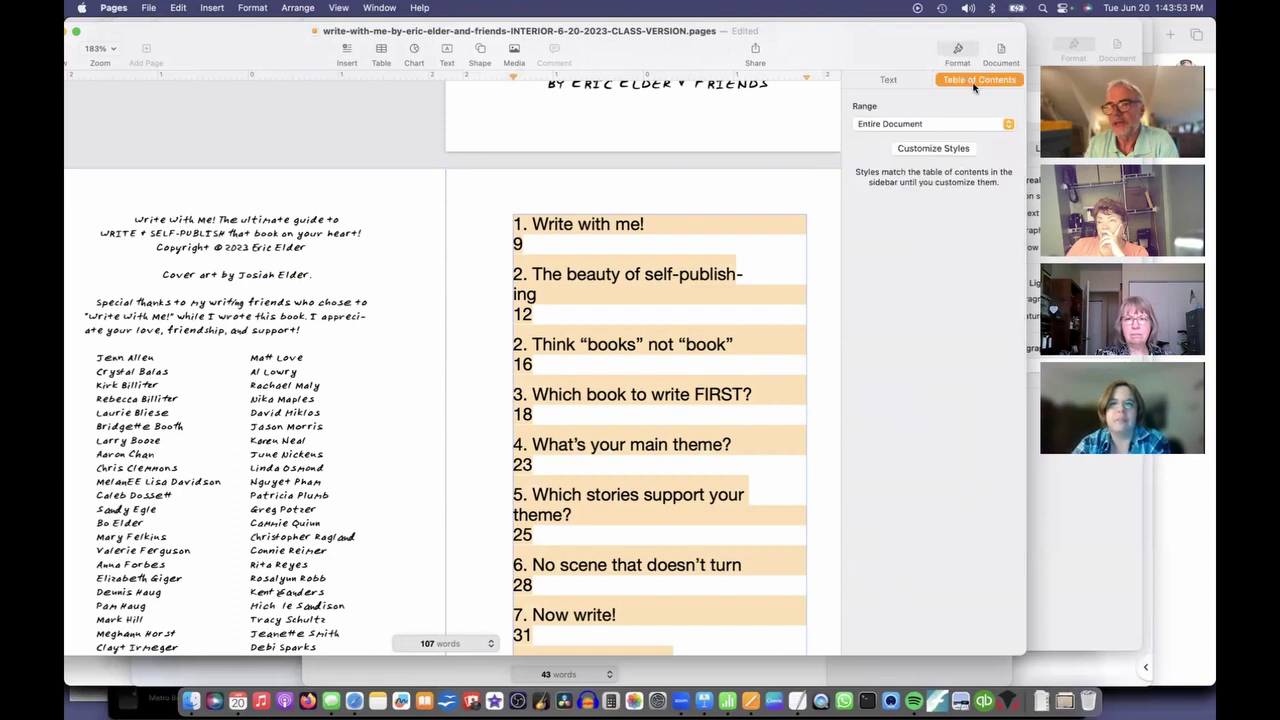
click(940, 148)
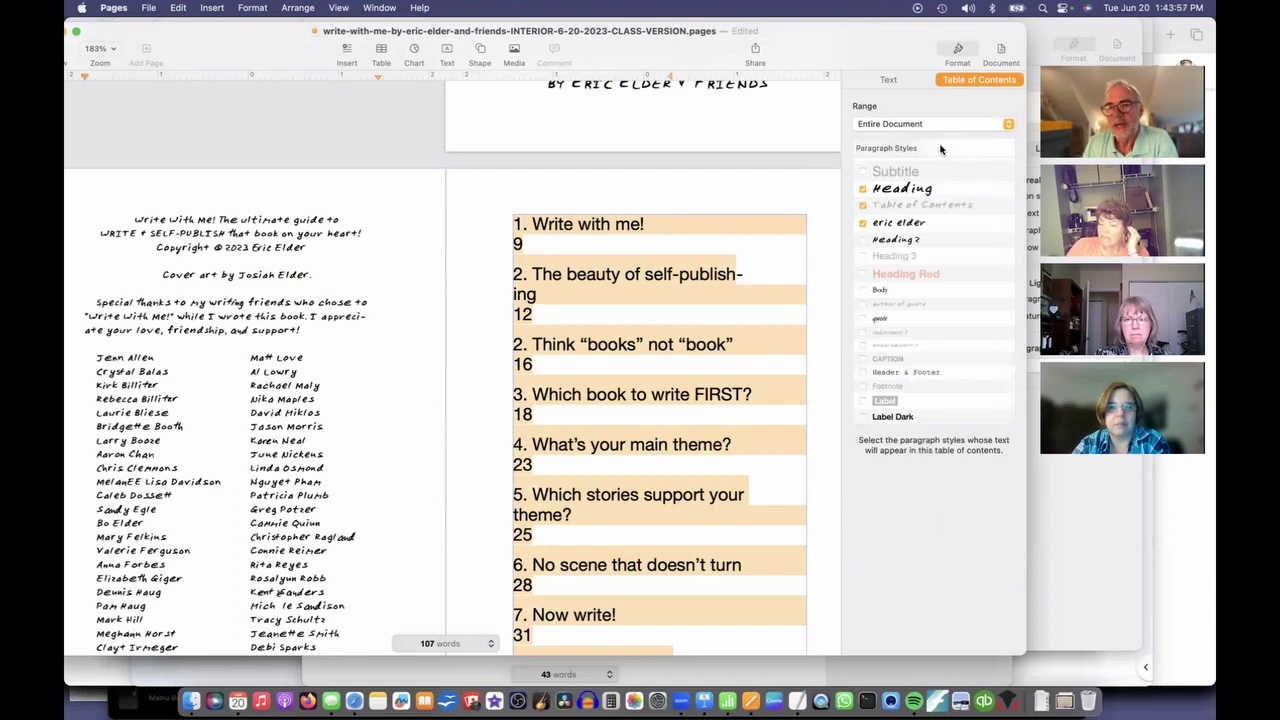
scroll(718, 404, down, 4)
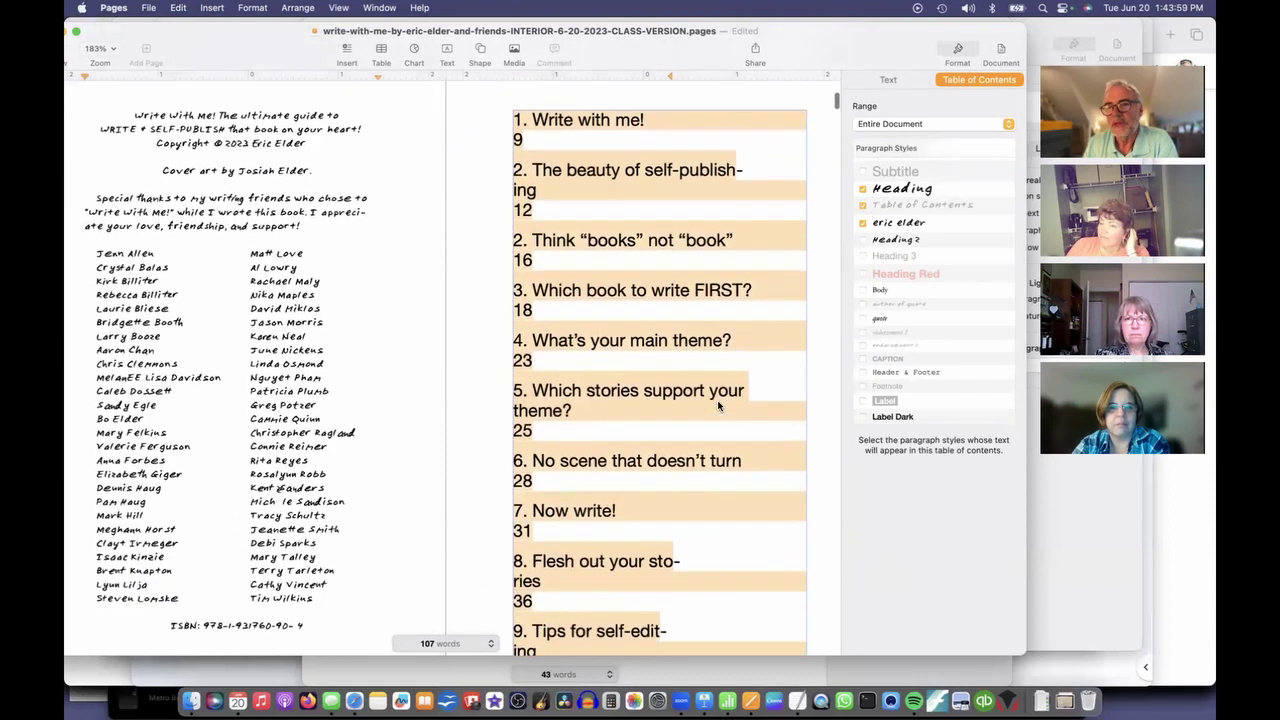
scroll(730, 390, up, 4)
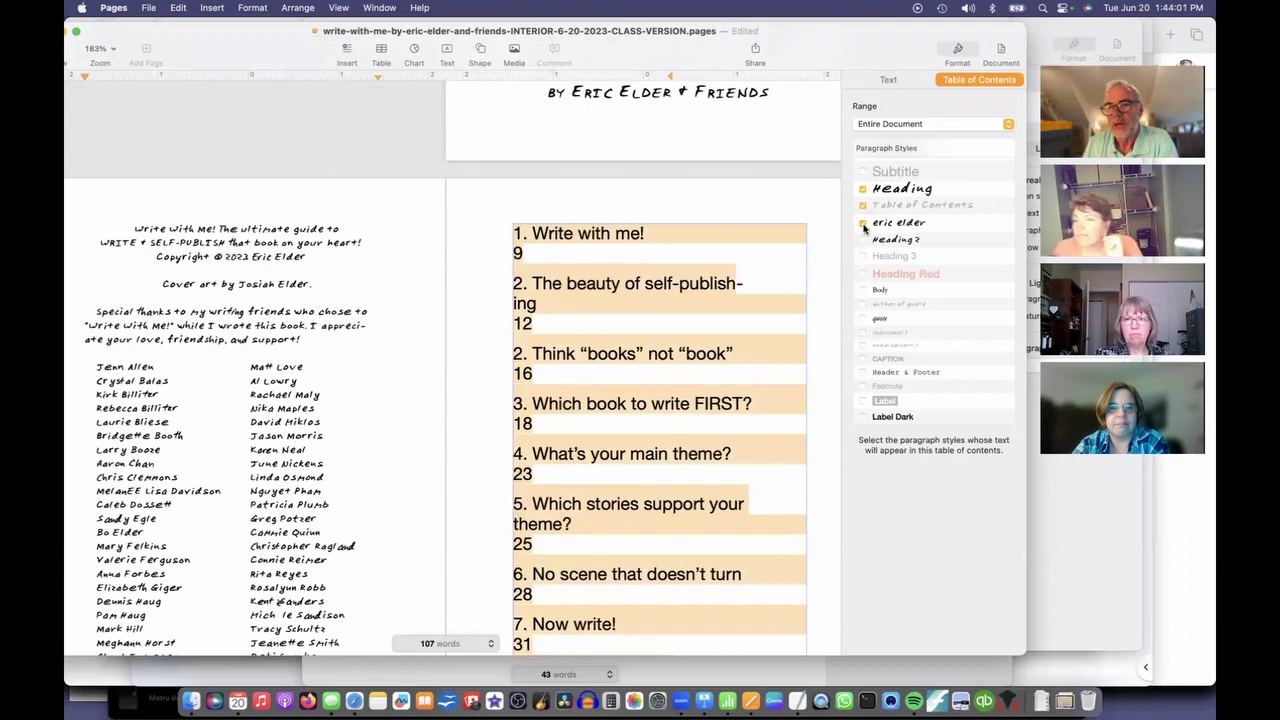
click(863, 225)
click(863, 206)
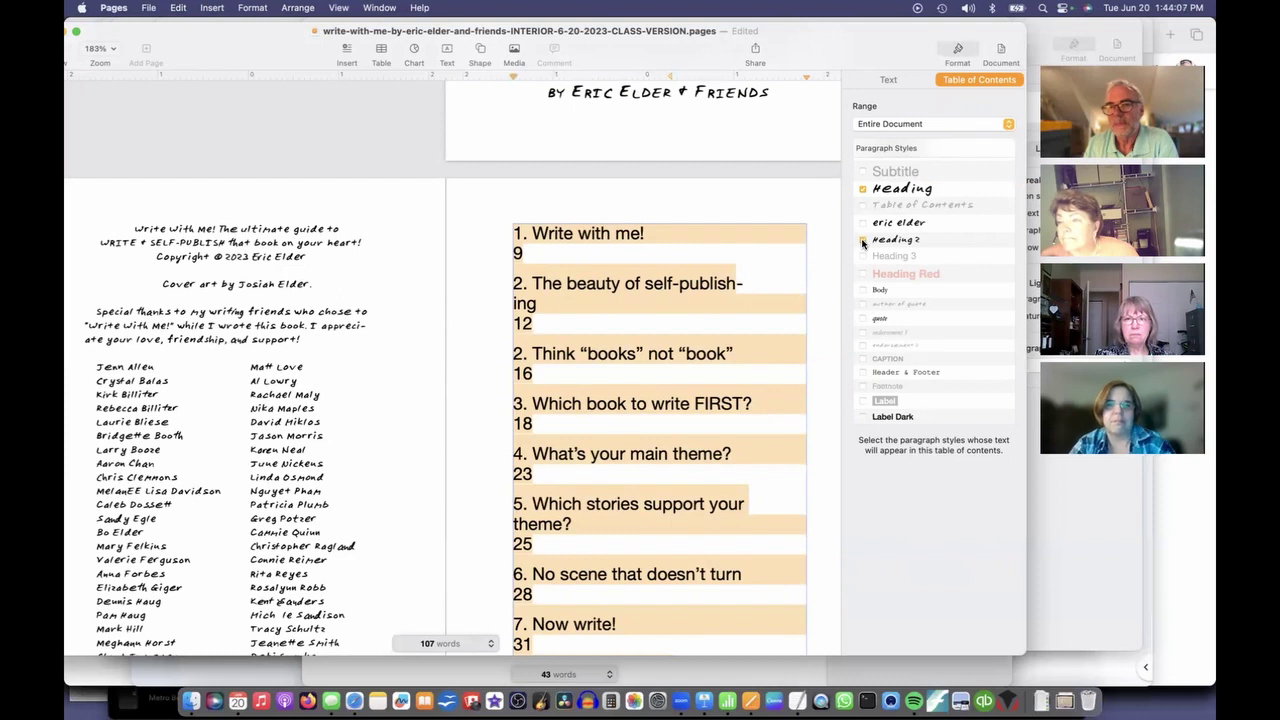
Try including the Heading 2 and quote styles in the table of contents, and take both out again.
click(863, 242)
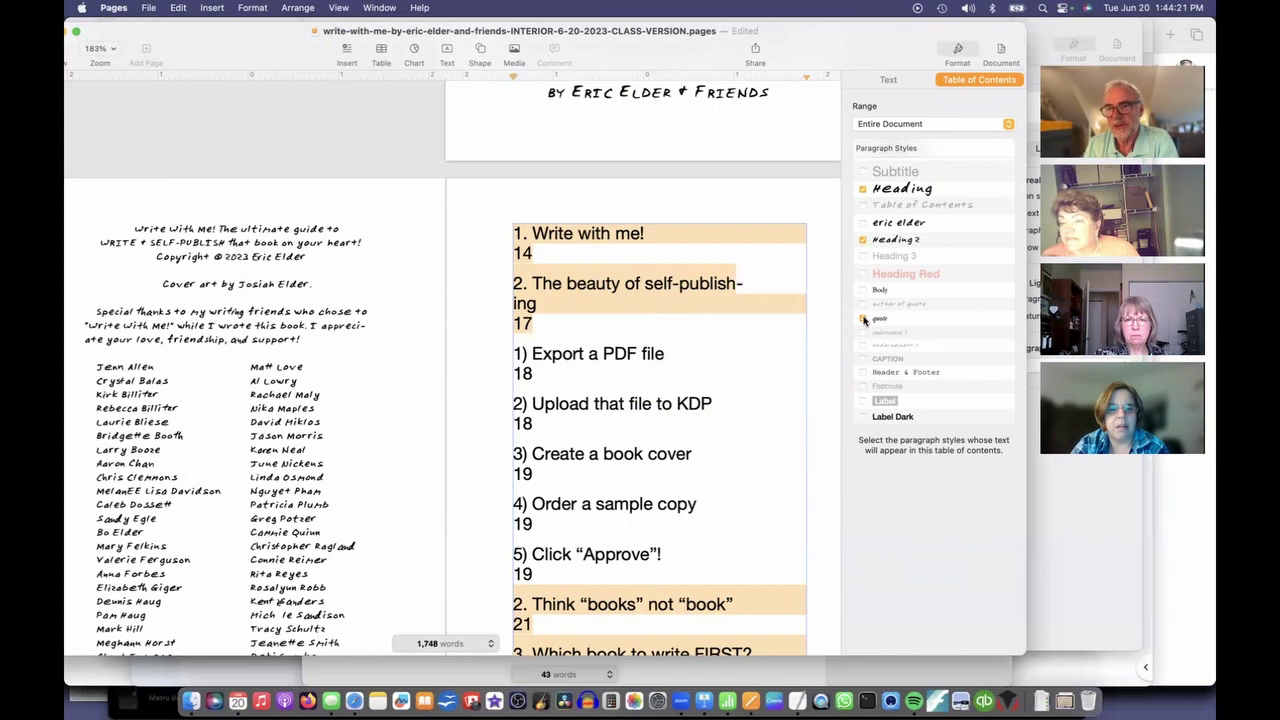
scroll(684, 437, down, 10)
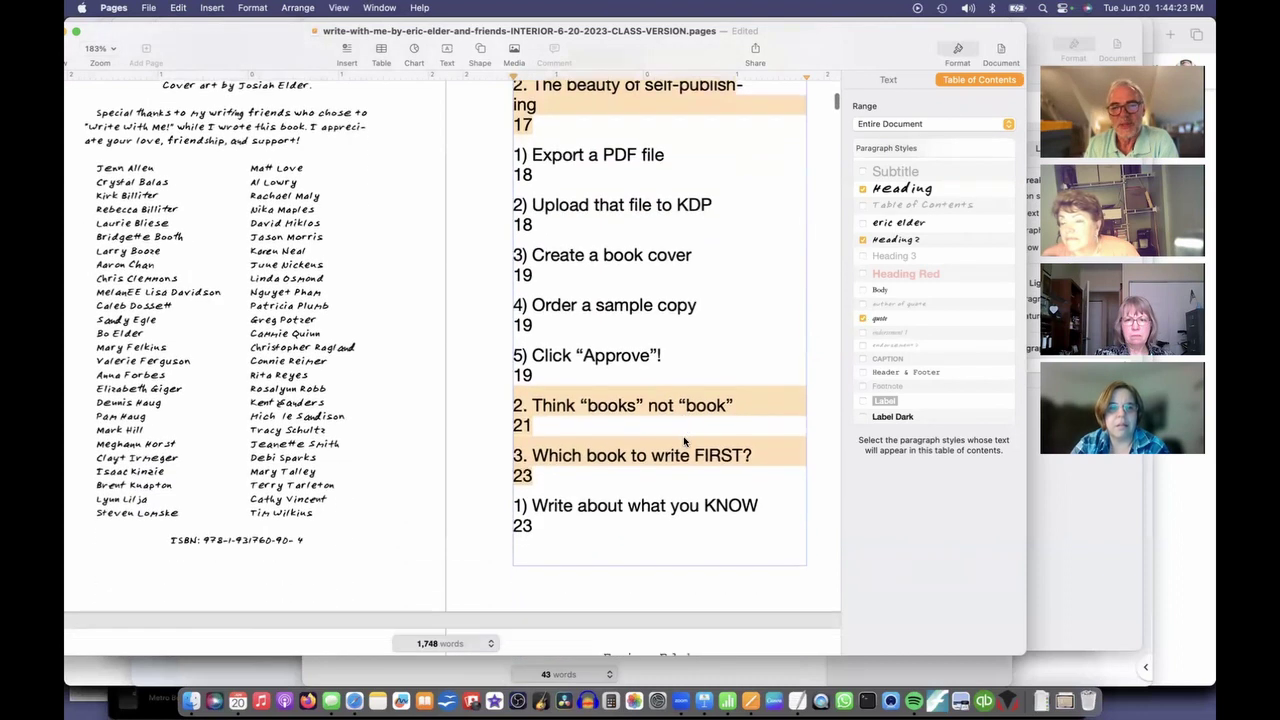
scroll(684, 437, down, 2)
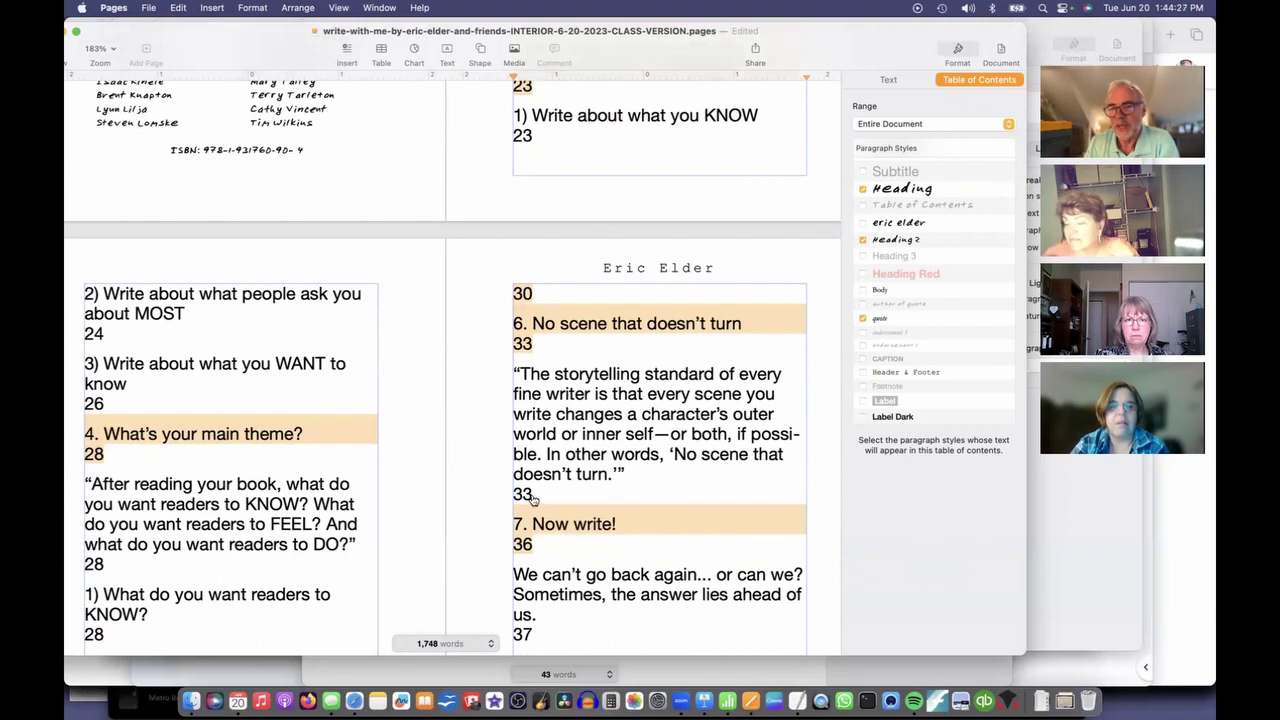
scroll(606, 491, up, 1)
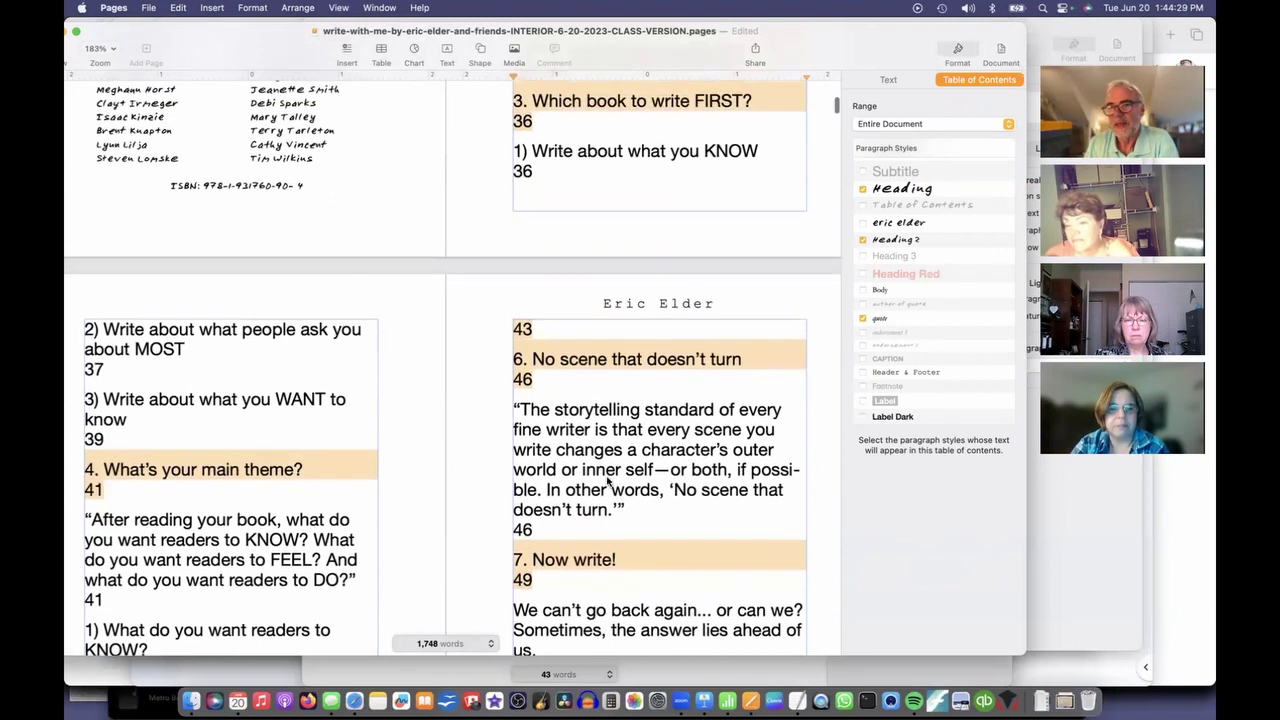
click(863, 320)
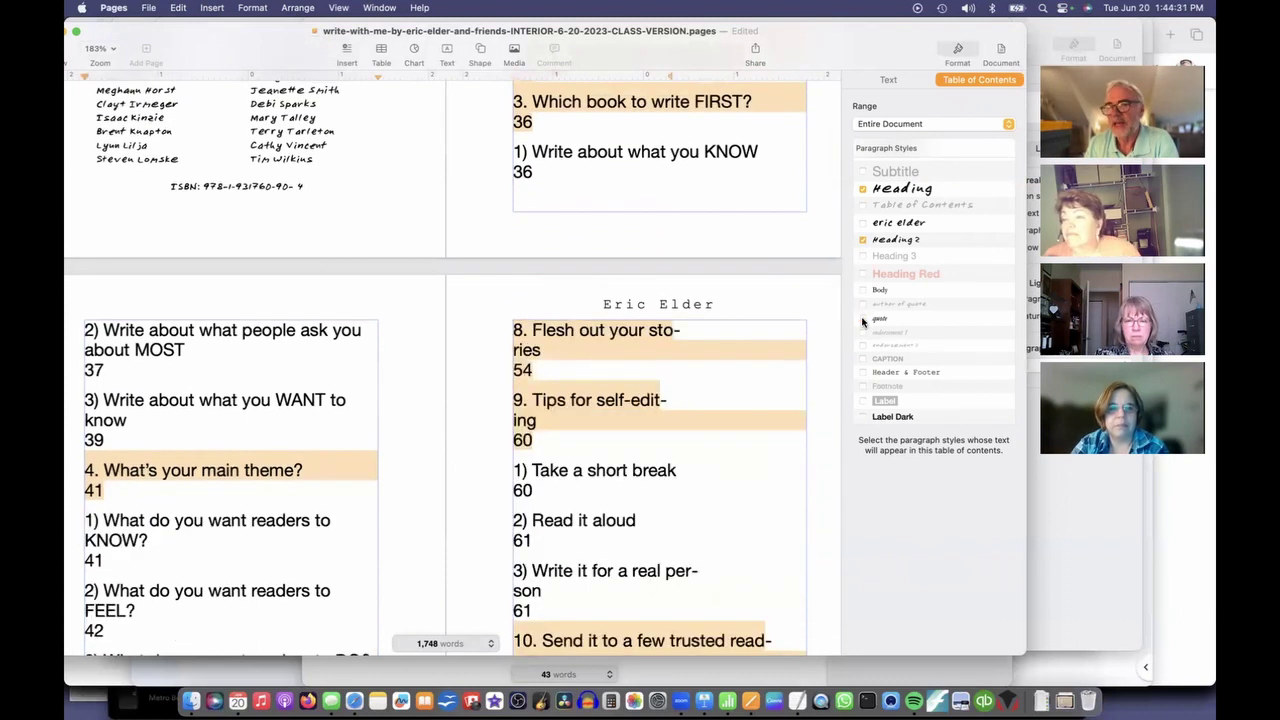
click(863, 241)
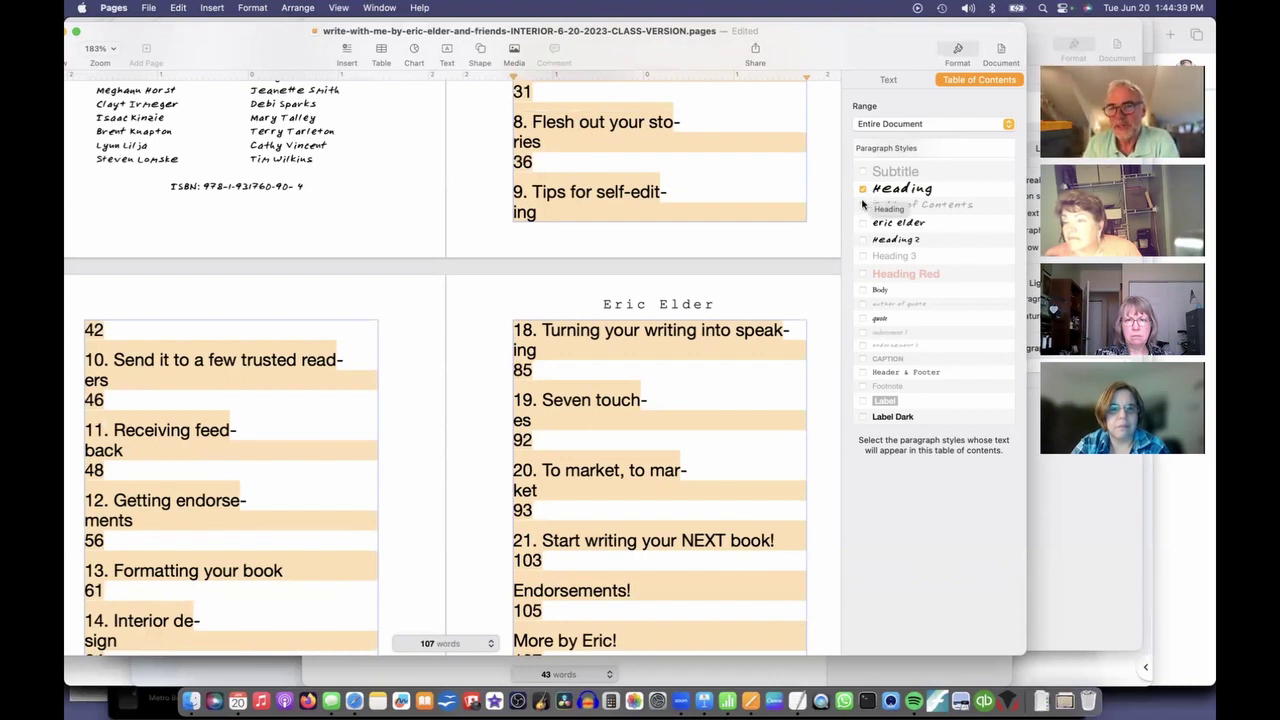
Set the selected table of contents entries in the Eric Elder font at 11 pt.
scroll(685, 441, up, 5)
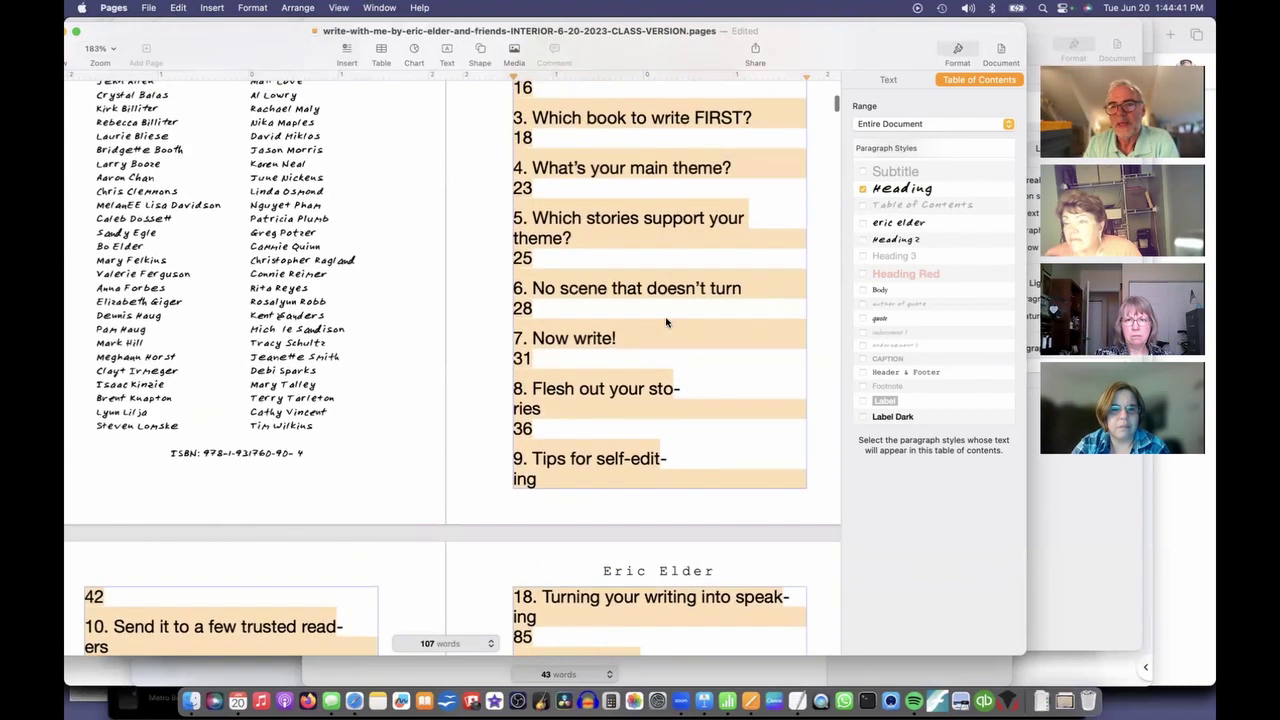
click(889, 79)
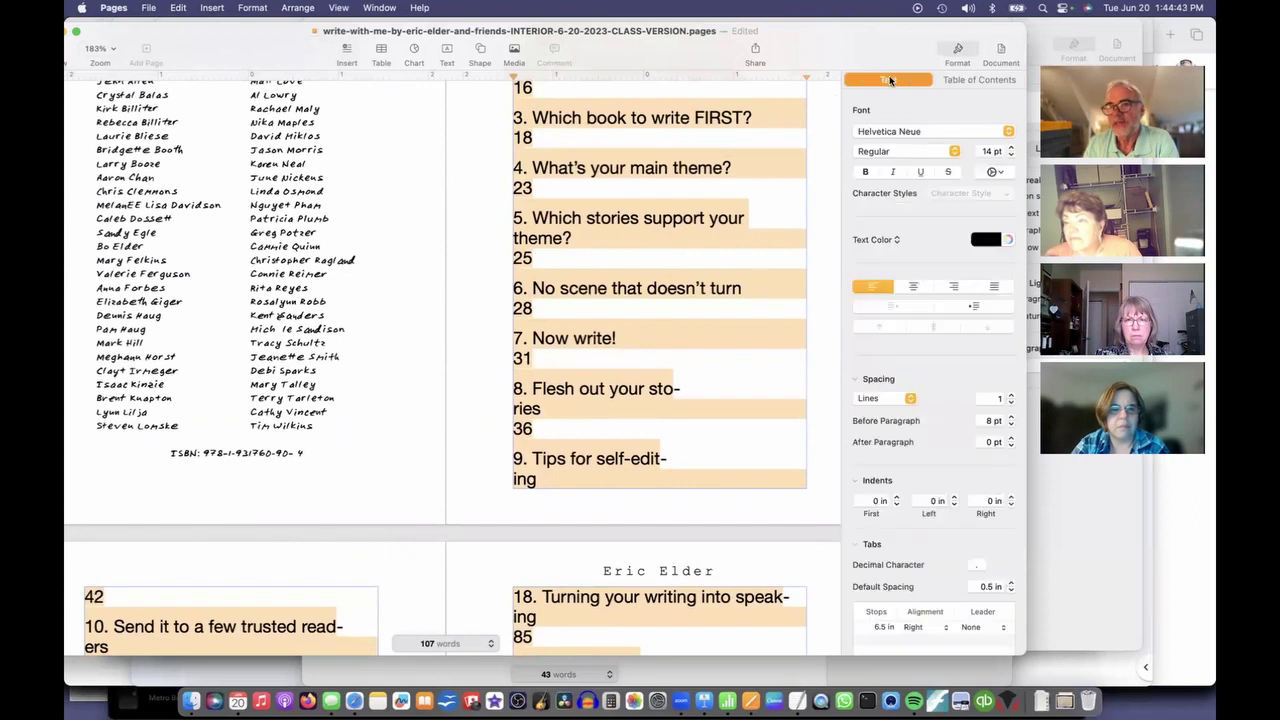
click(929, 135)
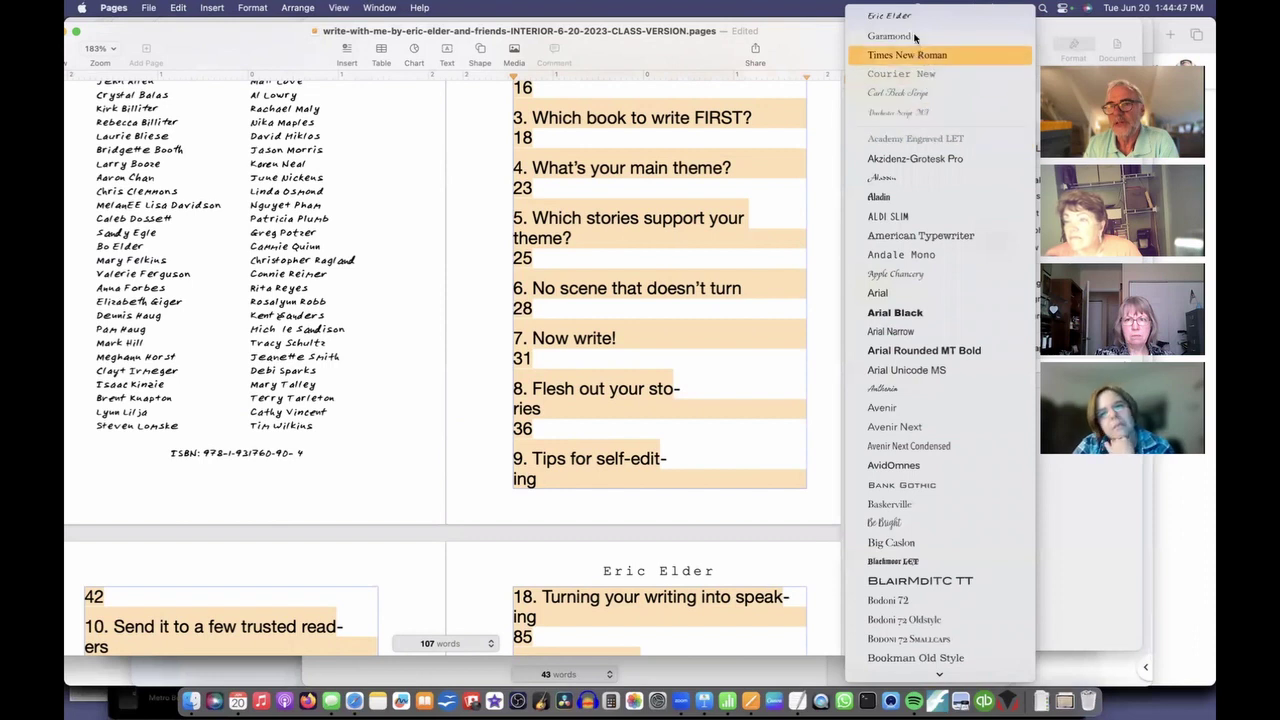
click(910, 13)
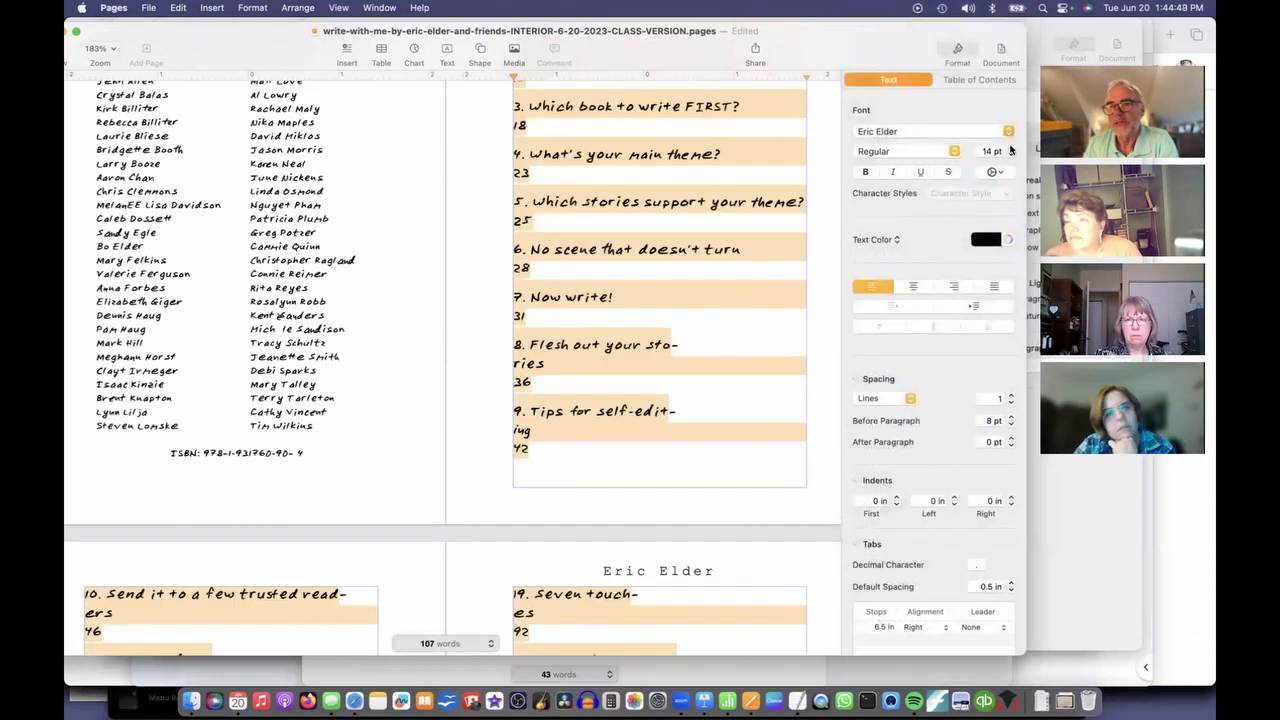
click(1010, 155)
click(1010, 156)
click(1010, 156)
click(1010, 156)
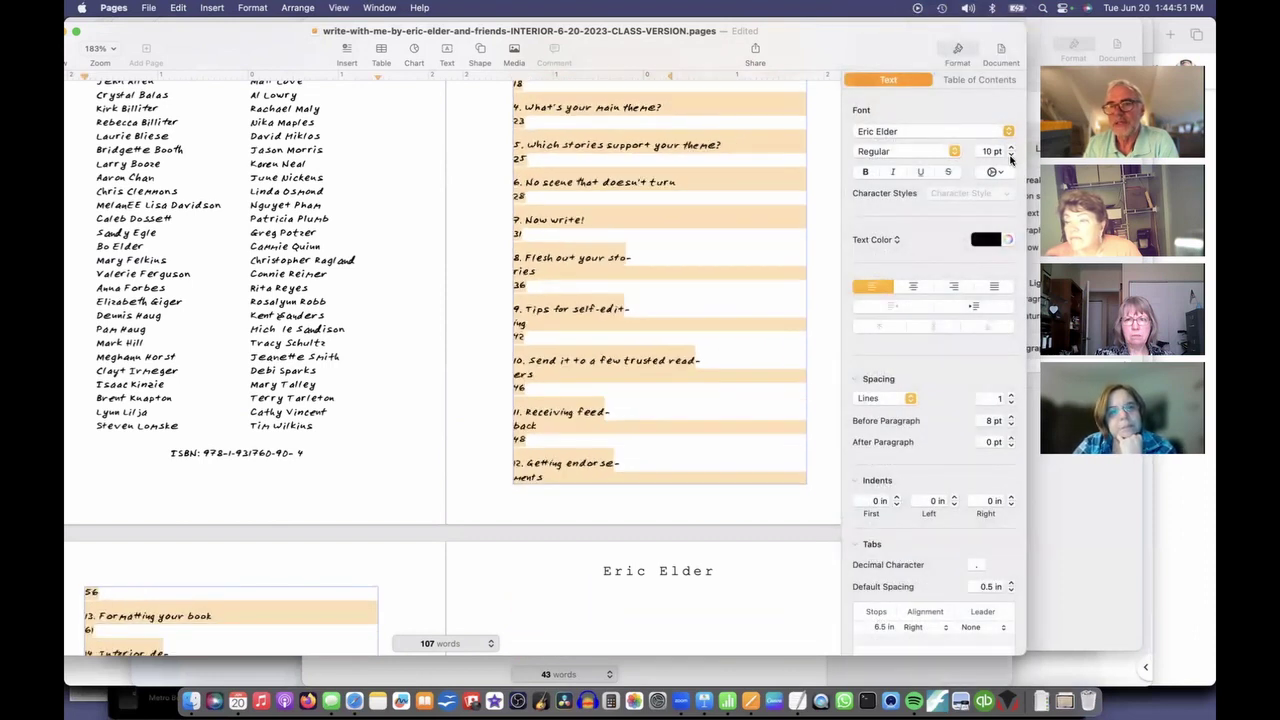
click(1010, 149)
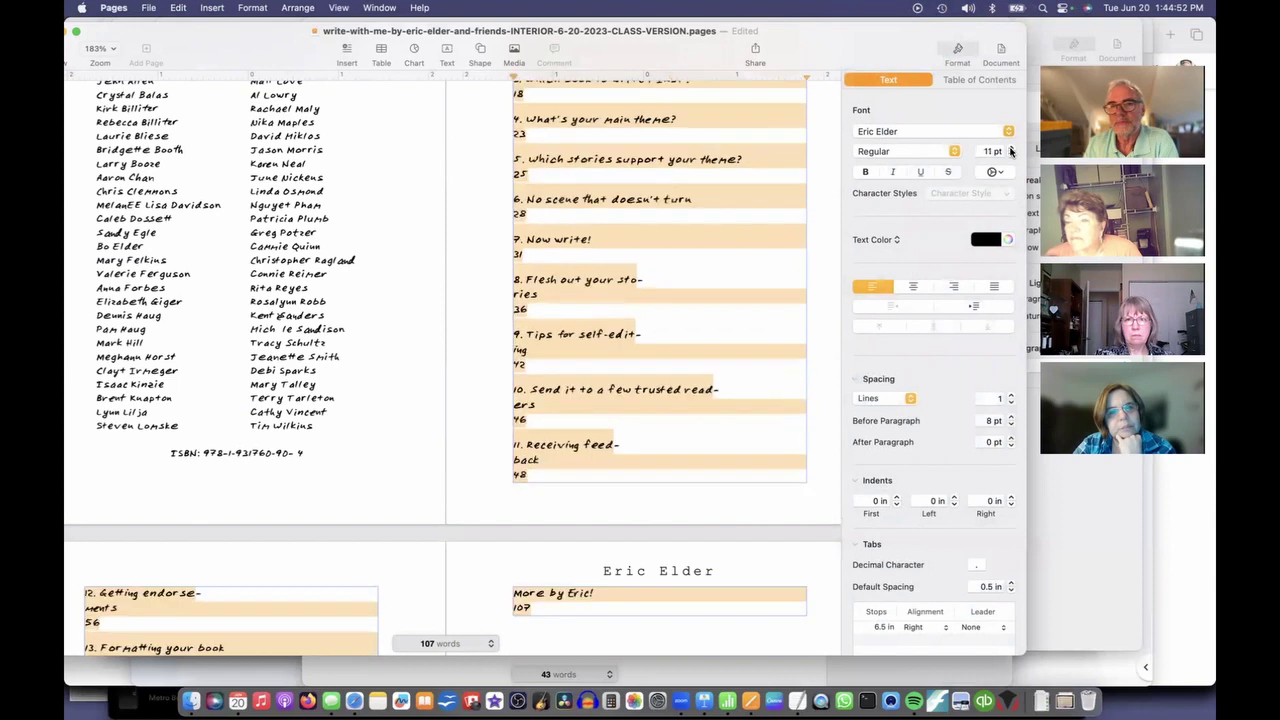
Set the table of contents entries' line spacing to 1.1 and the spacing before each paragraph to 0 pt.
click(1009, 396)
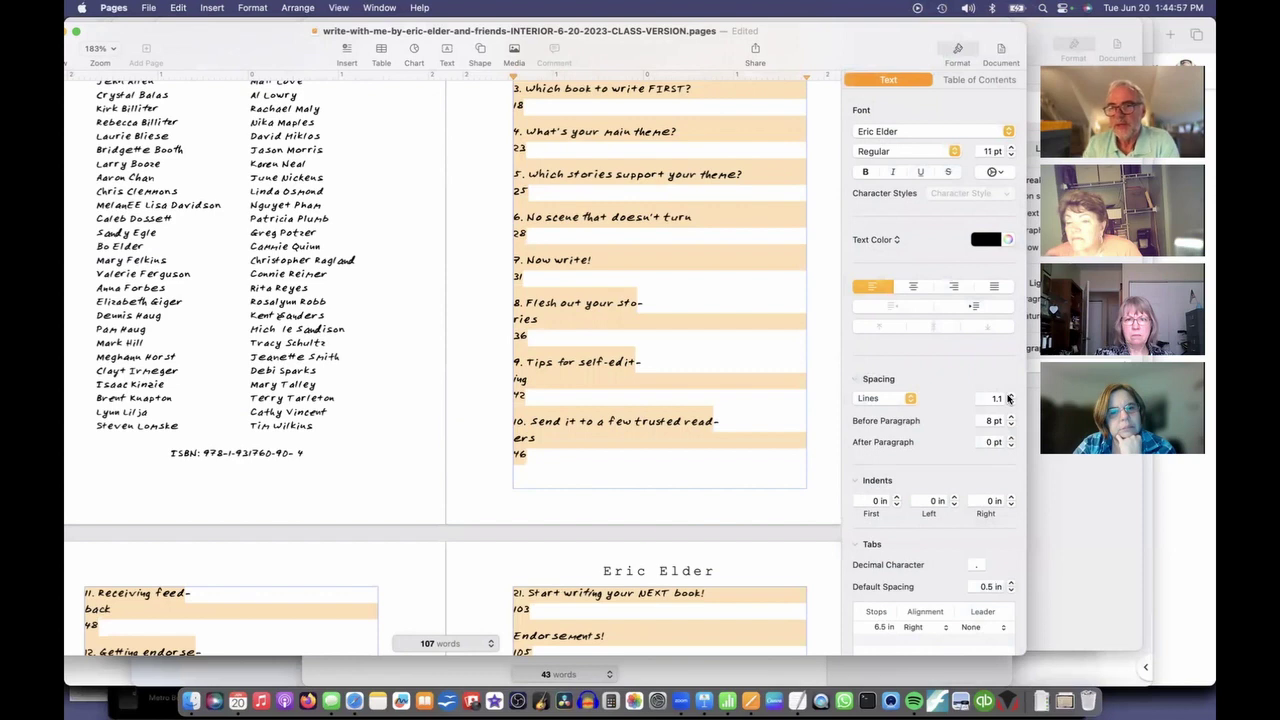
click(1010, 424)
click(1010, 424)
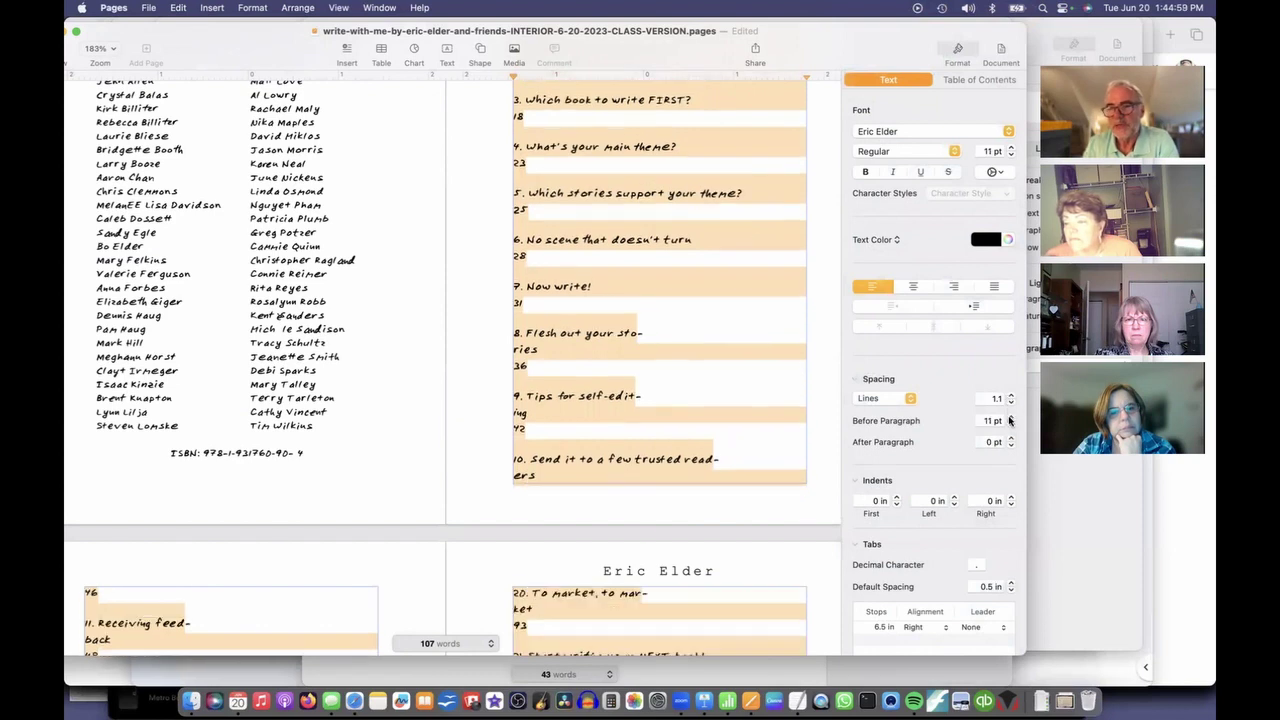
click(1010, 424)
click(1010, 424)
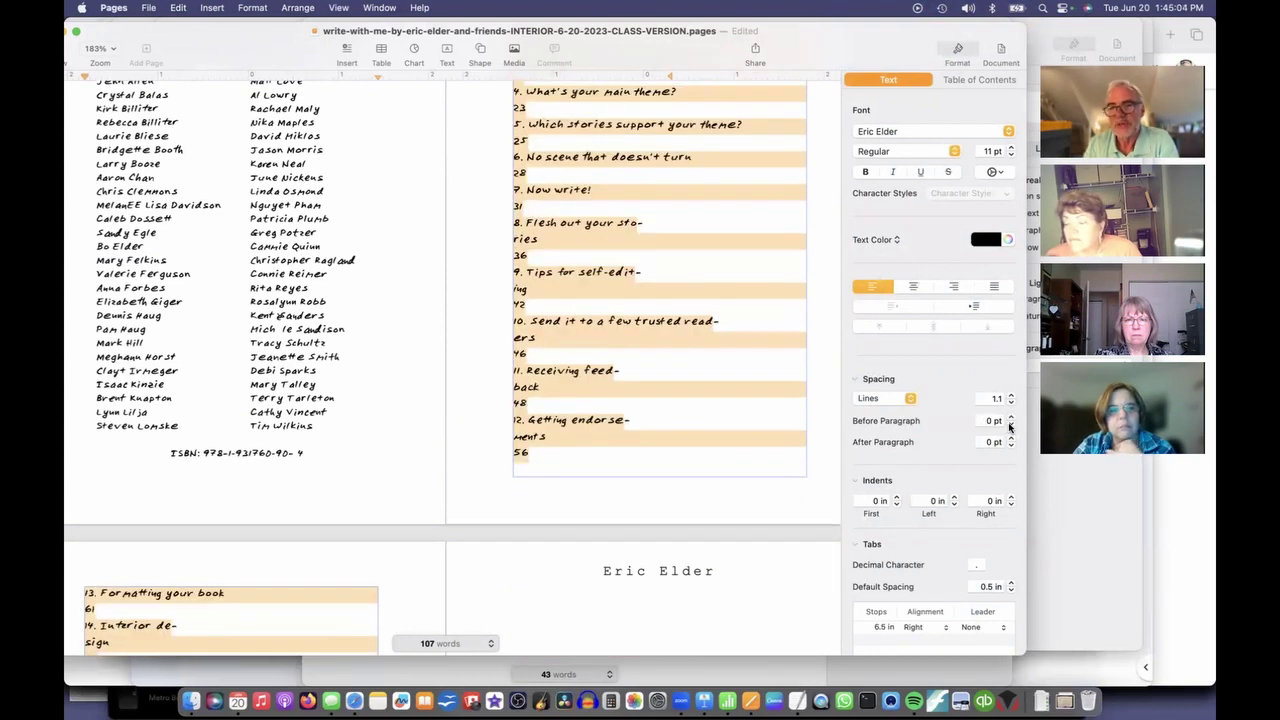
Move the table of contents' right-aligned tab stop to 3.25 in so the page numbers fit within the column.
scroll(960, 430, down, 2)
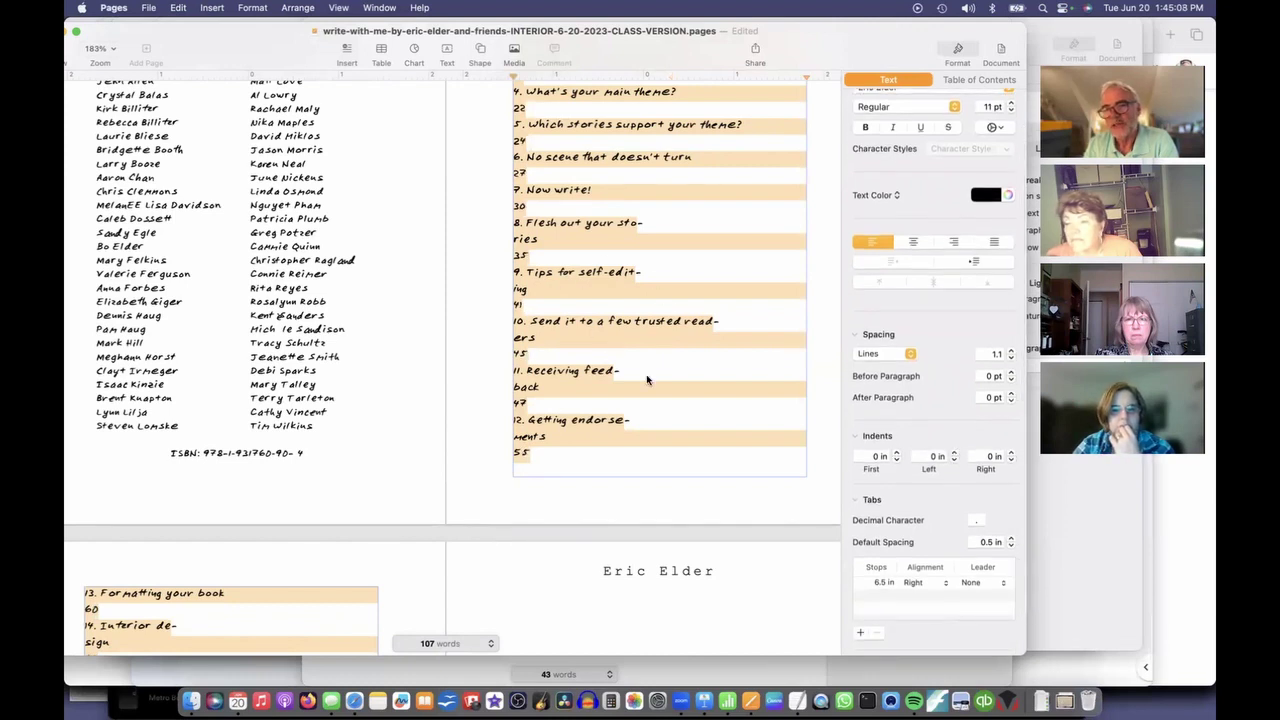
click(878, 584)
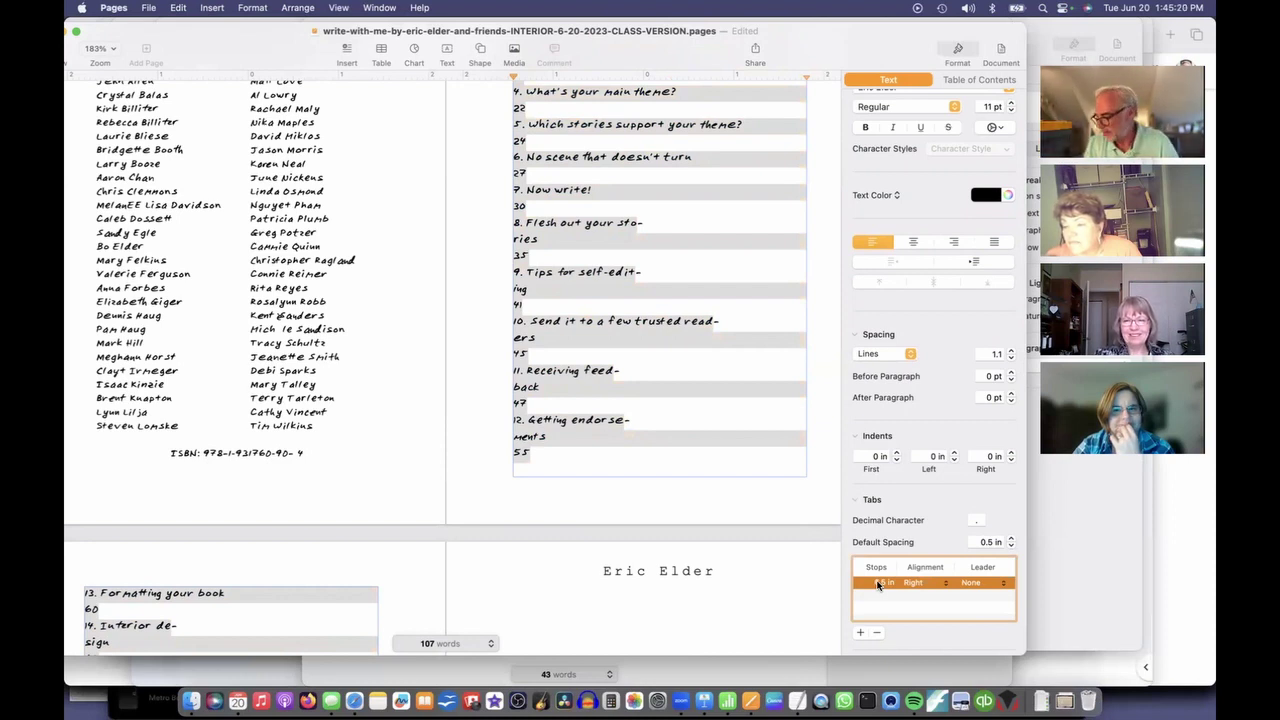
double_click(879, 583)
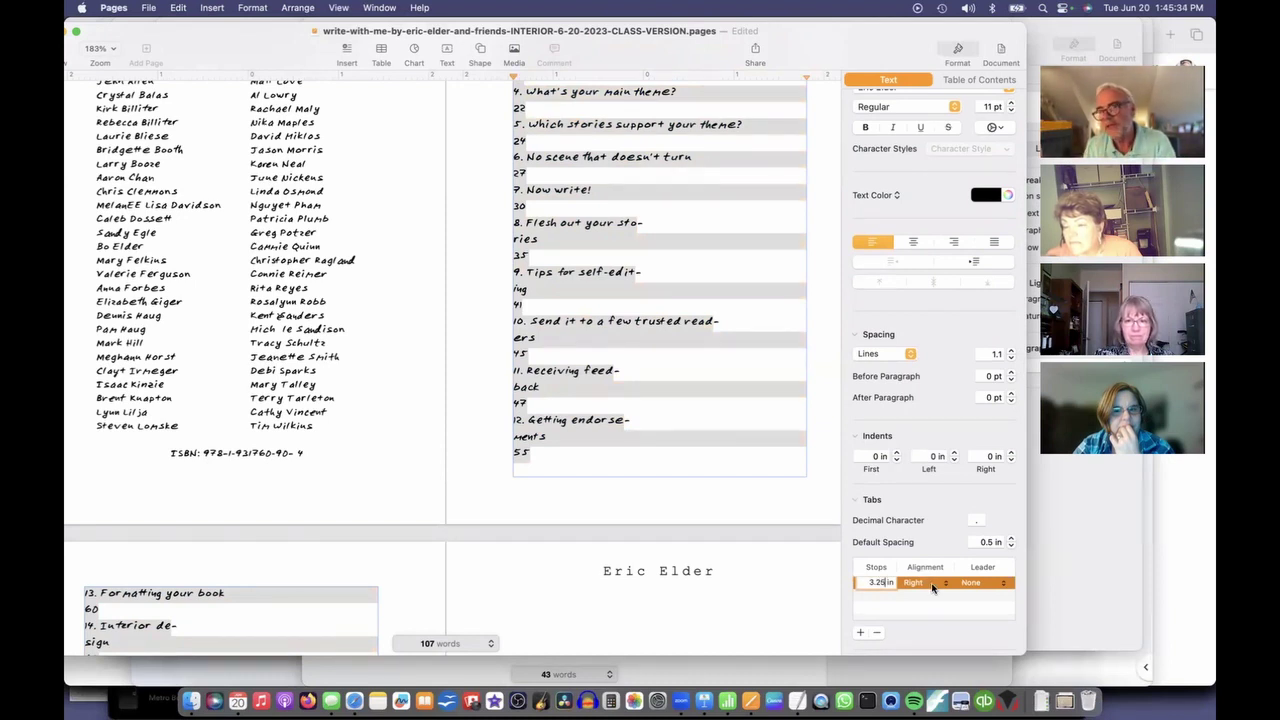
click(932, 588)
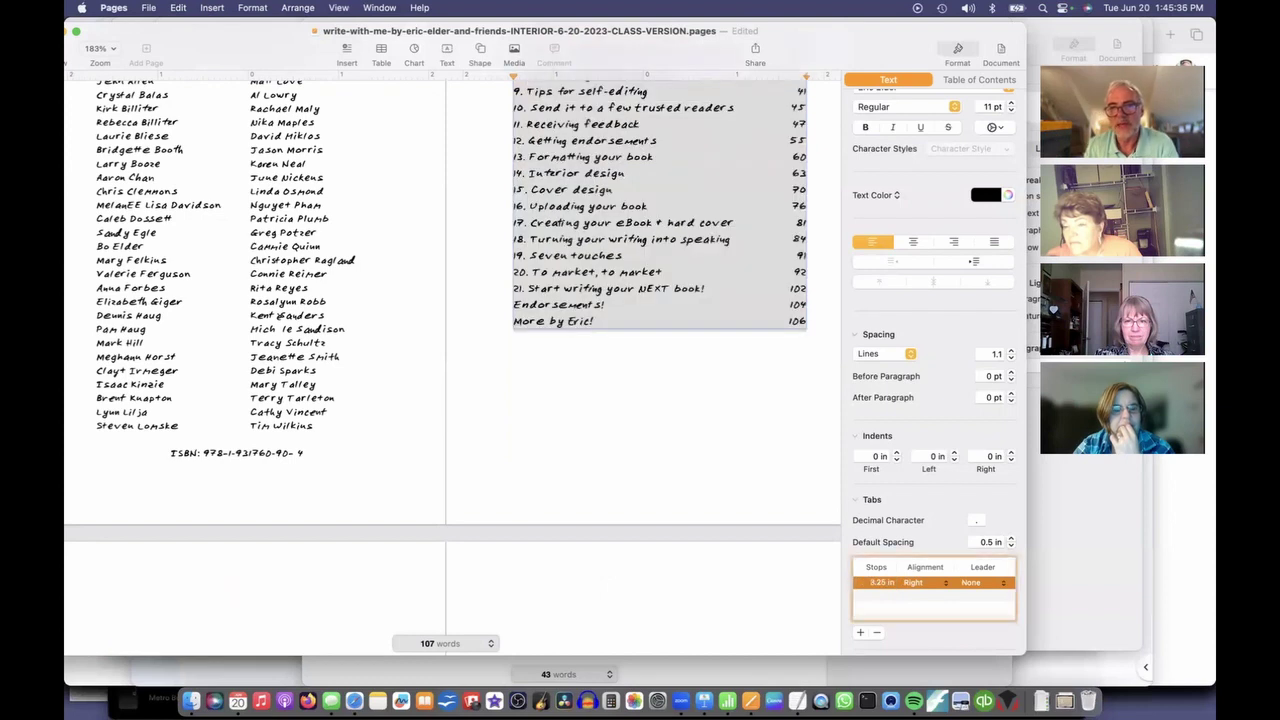
scroll(771, 396, up, 5)
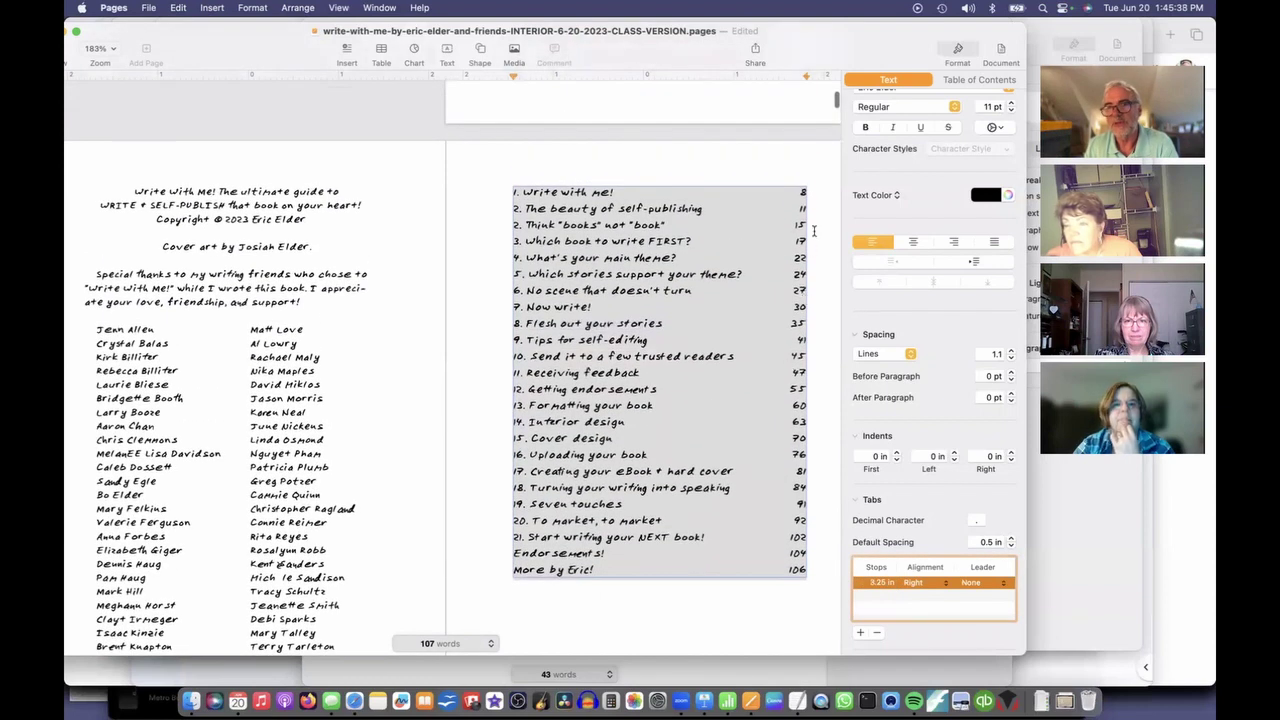
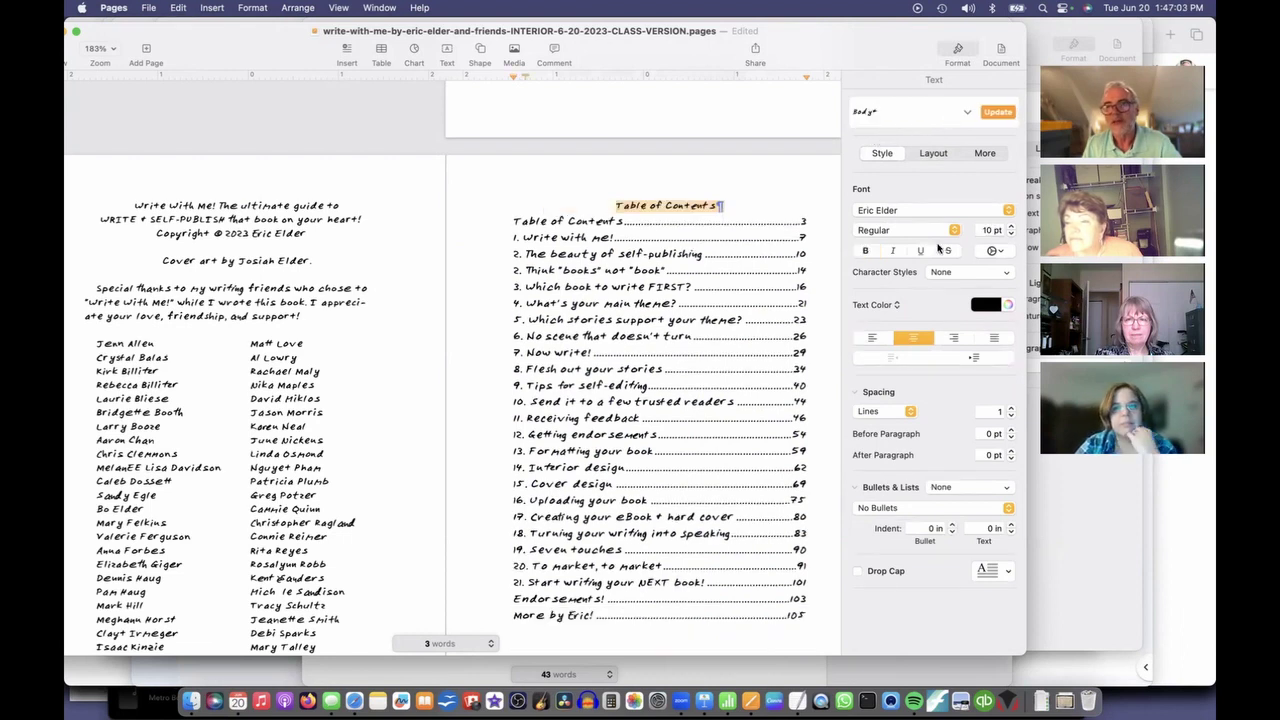
Enlarge the selected "Table of Contents" title to 24 pt.
click(1011, 226)
click(1011, 226)
click(1011, 226)
click(1011, 226)
click(1011, 226)
click(1011, 226)
click(1011, 226)
click(1011, 226)
click(1011, 226)
click(1011, 226)
click(1011, 226)
click(1011, 226)
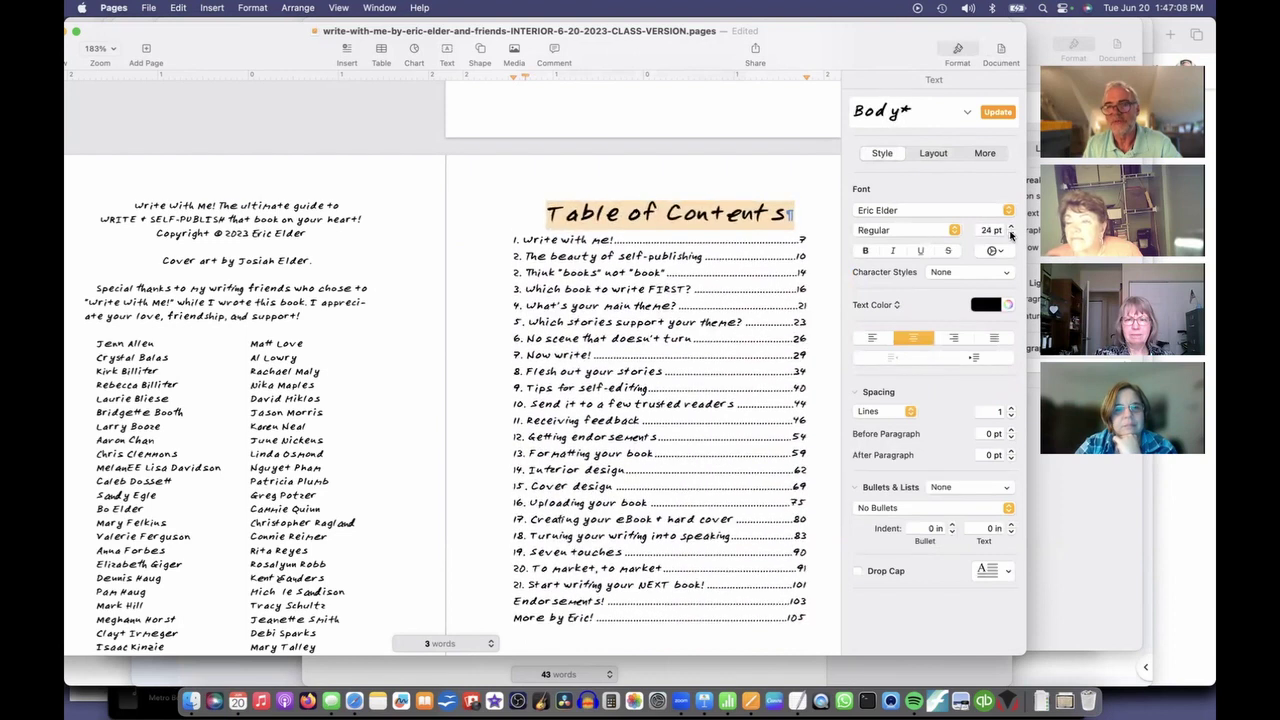
Add 24 pt of spacing after the "Table of Contents" title paragraph.
click(1011, 451)
click(1011, 451)
click(1011, 451)
click(1011, 451)
click(1011, 451)
click(1011, 451)
click(1011, 451)
click(1011, 451)
click(1011, 451)
click(1011, 451)
click(1011, 451)
click(1011, 451)
click(1011, 451)
click(1011, 451)
click(1011, 451)
click(1011, 451)
click(1011, 451)
click(1011, 451)
click(1011, 451)
click(1011, 451)
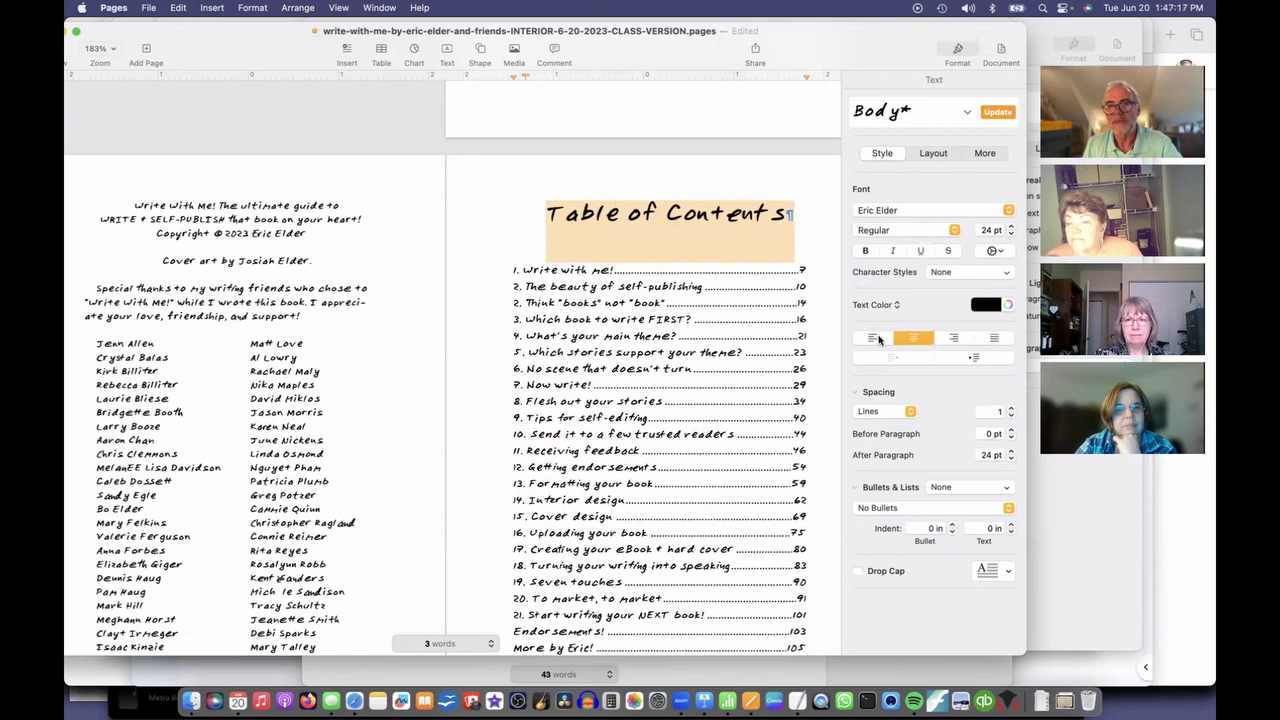
Set the "Table of Contents" title's first-line indent to 0 in to center it over the column.
click(930, 154)
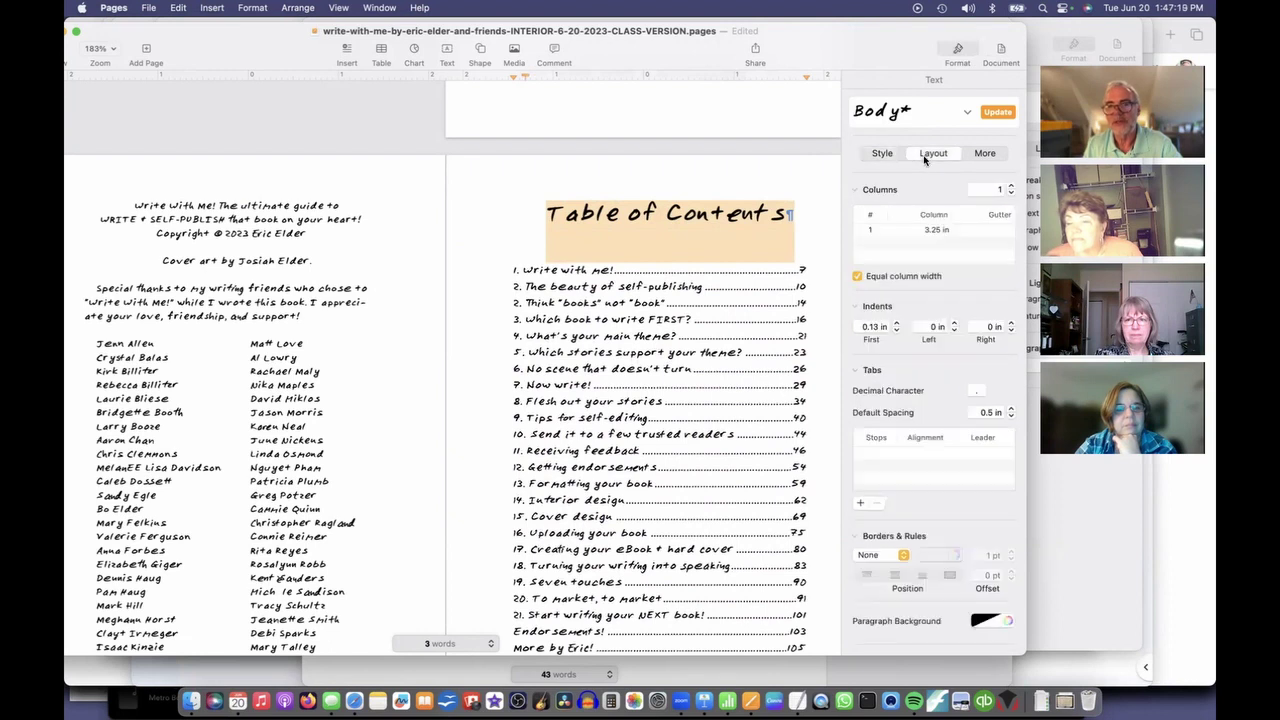
click(897, 333)
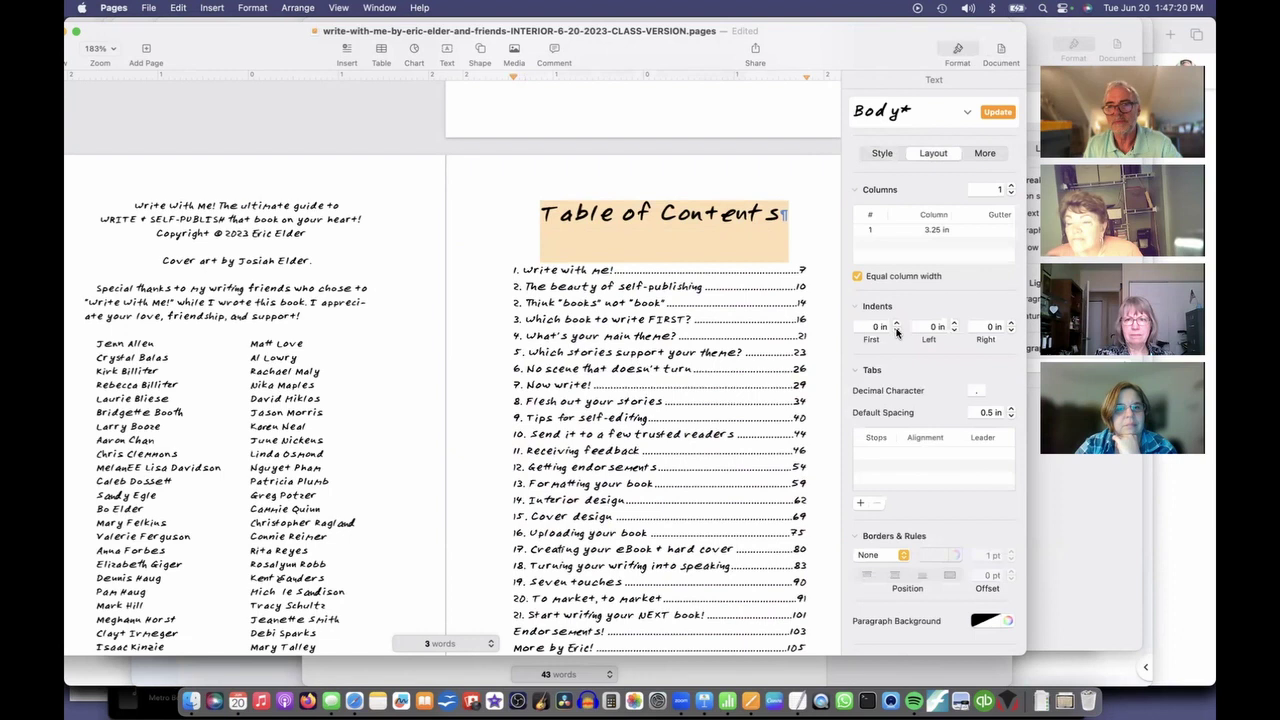
click(714, 383)
scroll(714, 383, down, 5)
scroll(714, 383, down, 20)
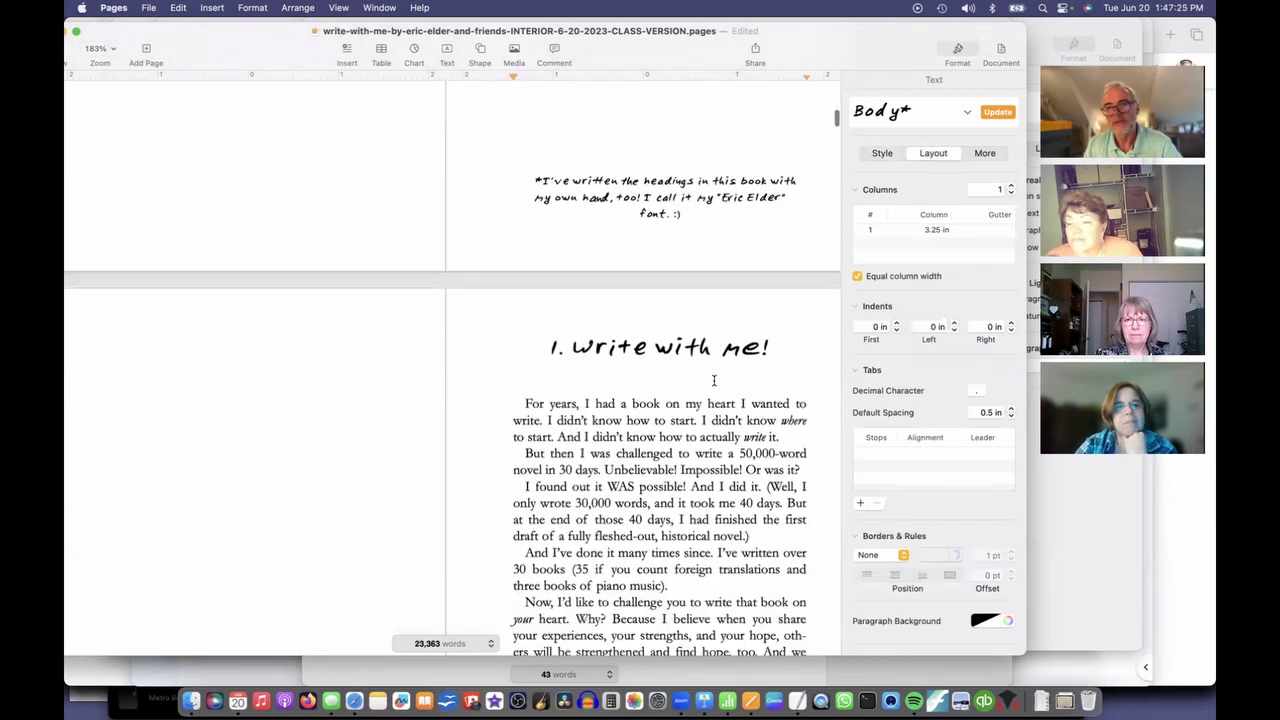
scroll(712, 370, up, 10)
scroll(710, 357, up, 5)
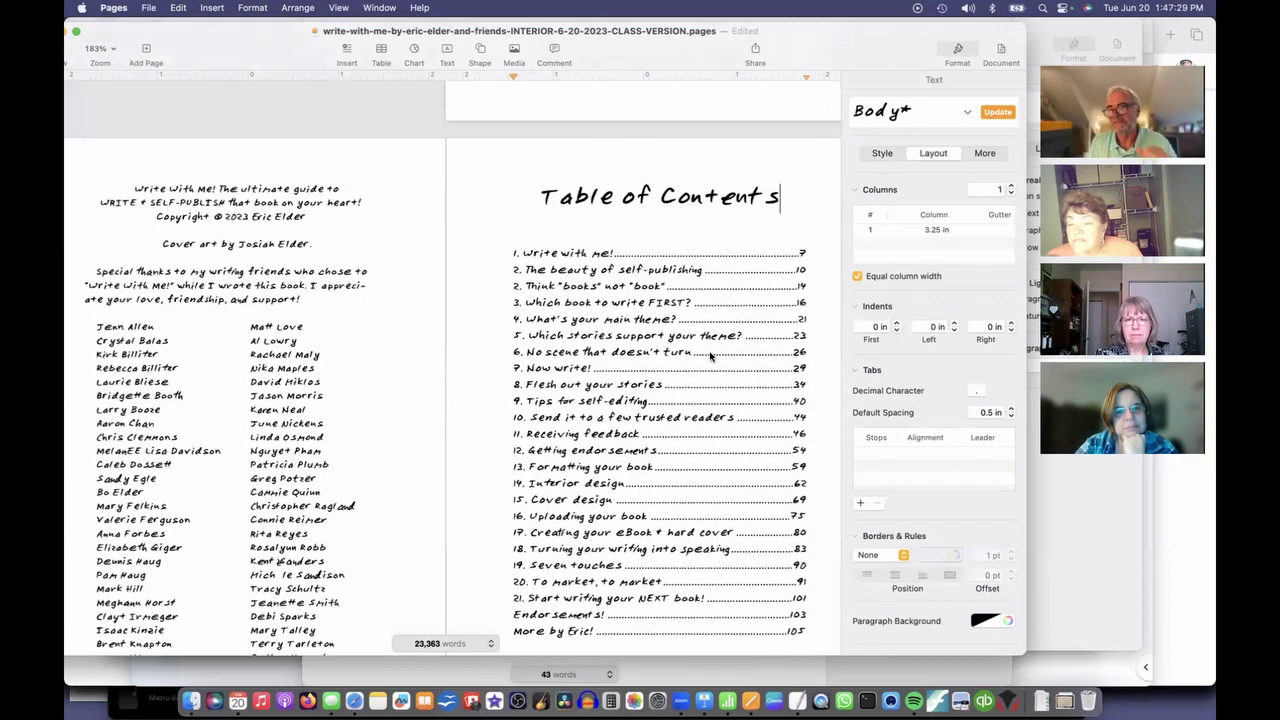
scroll(710, 357, up, 8)
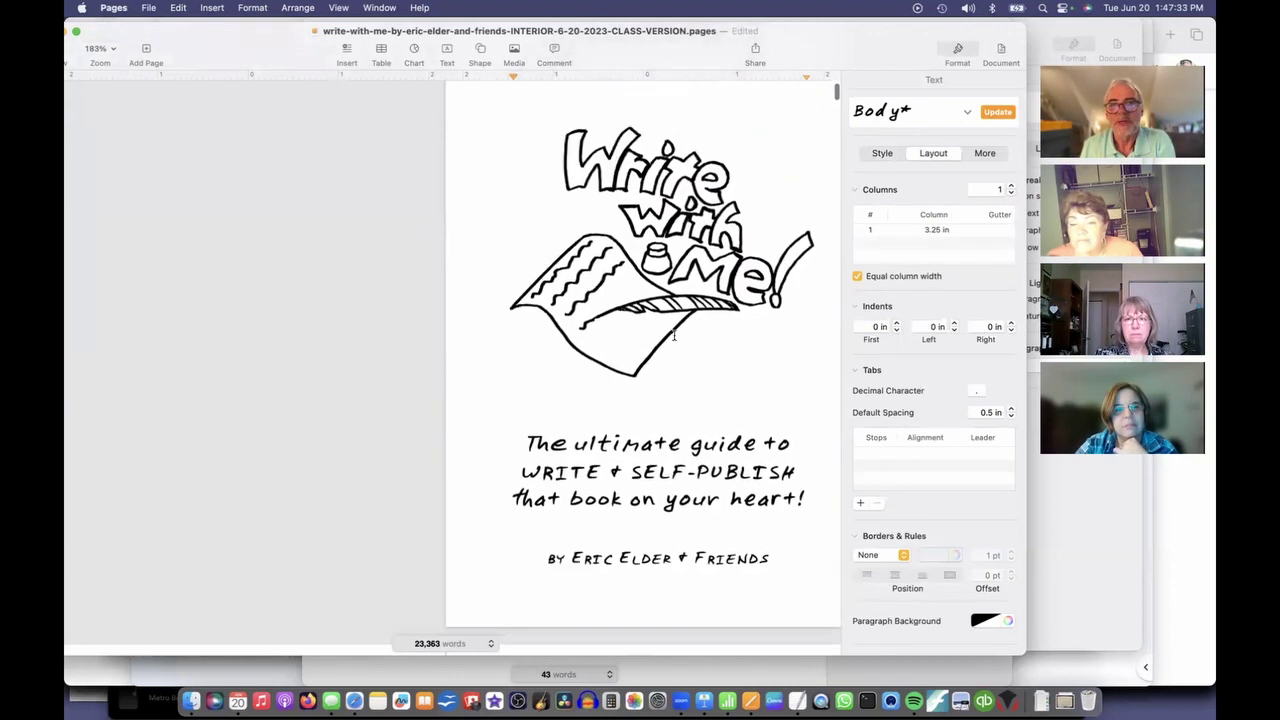
Review the book's title page, table of contents, endorsements and "More by Eric!" pages through to the closing website page.
scroll(674, 336, down, 8)
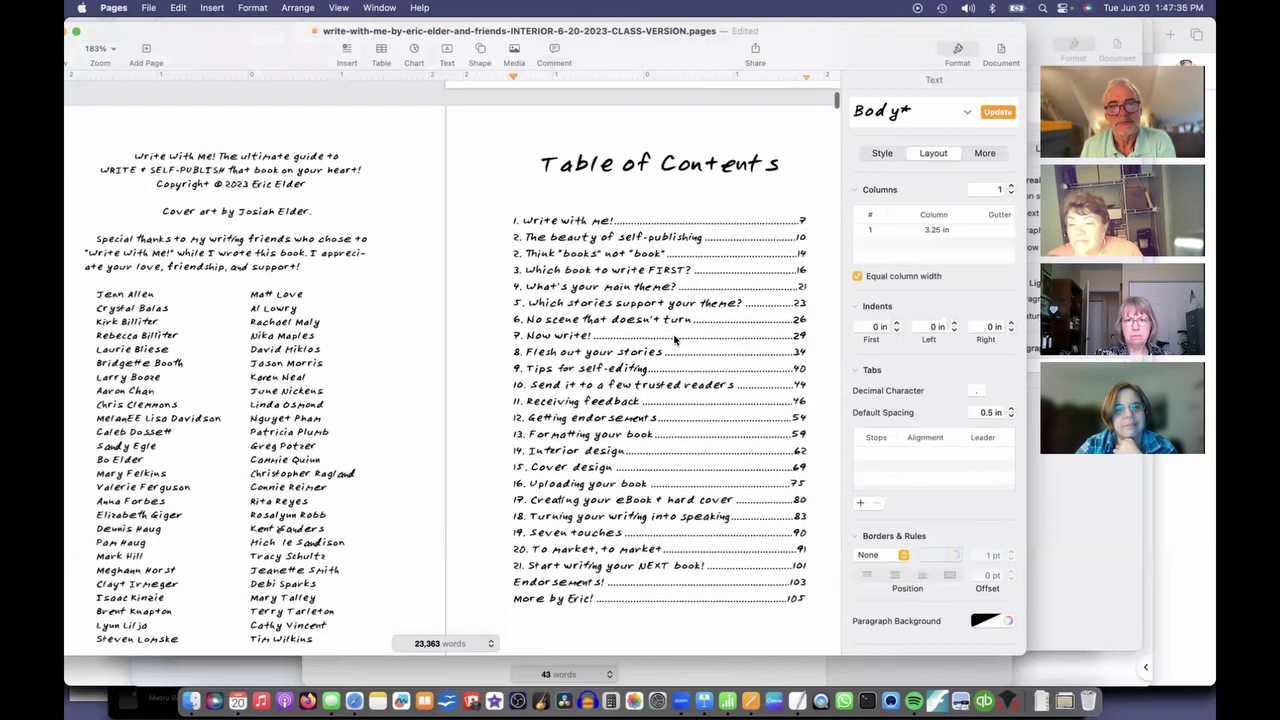
scroll(674, 338, up, 8)
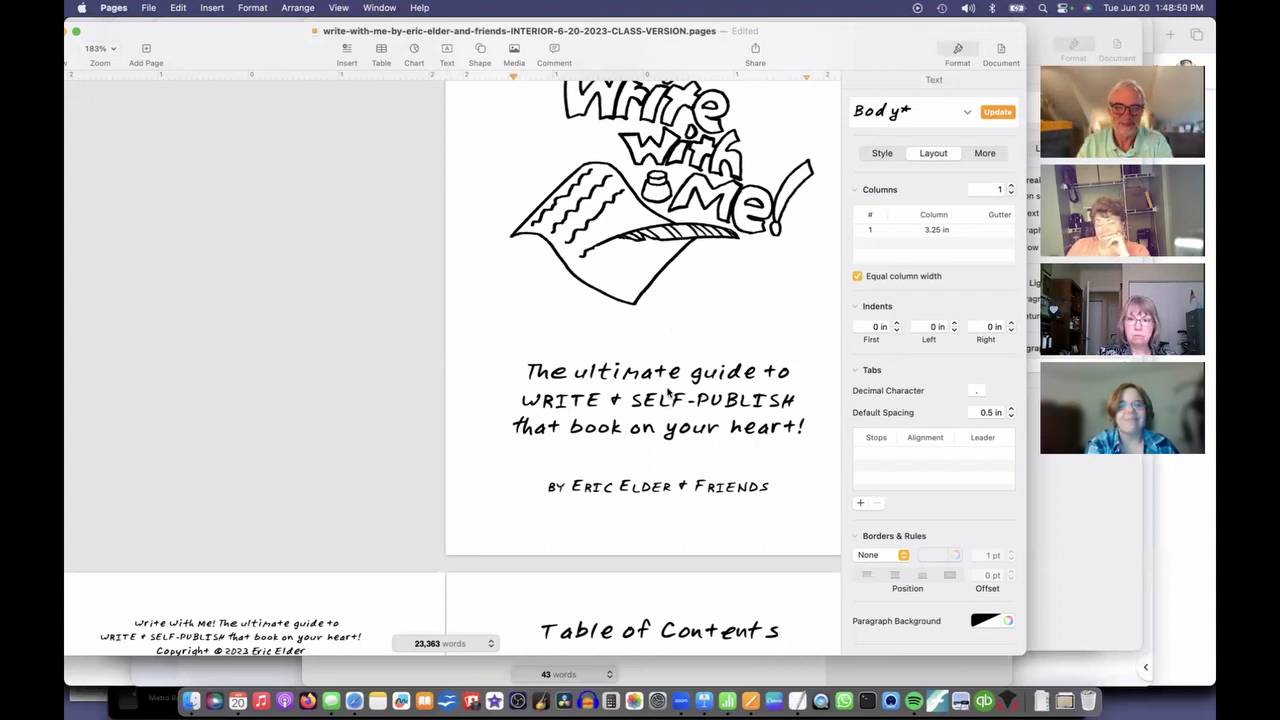
scroll(670, 370, down, 5)
scroll(668, 397, down, 9)
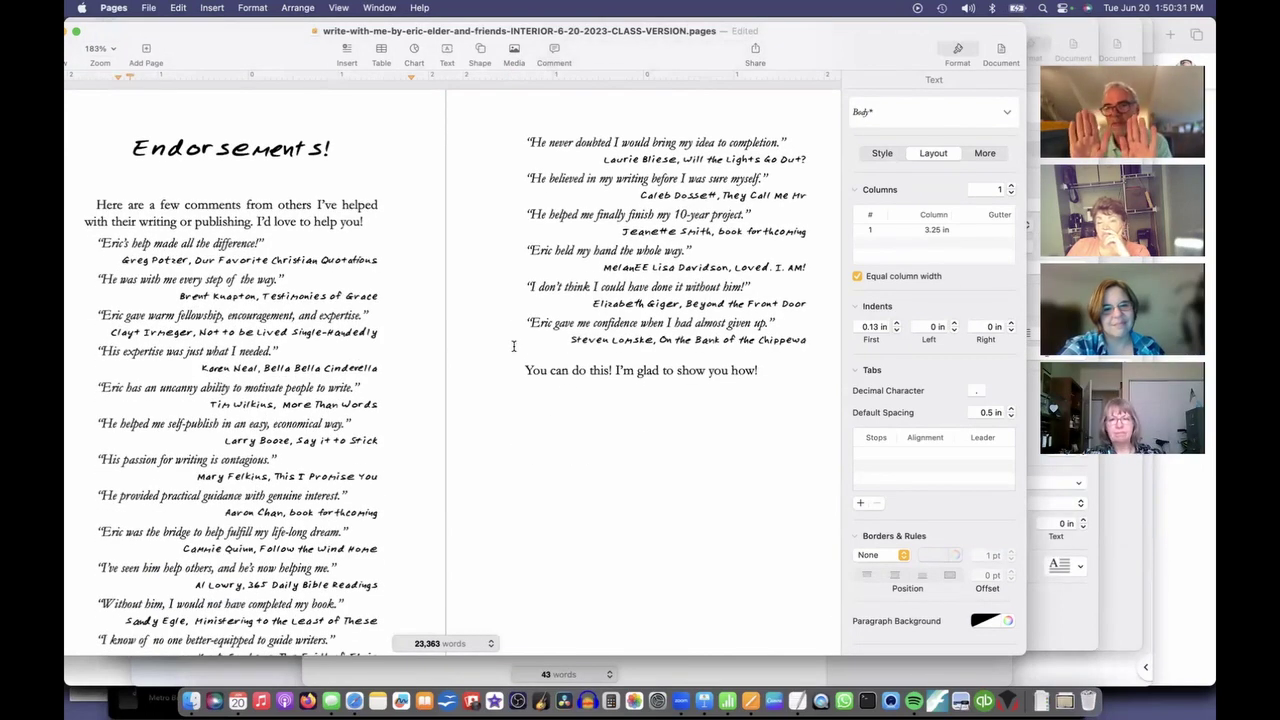
scroll(513, 346, down, 5)
scroll(513, 346, down, 10)
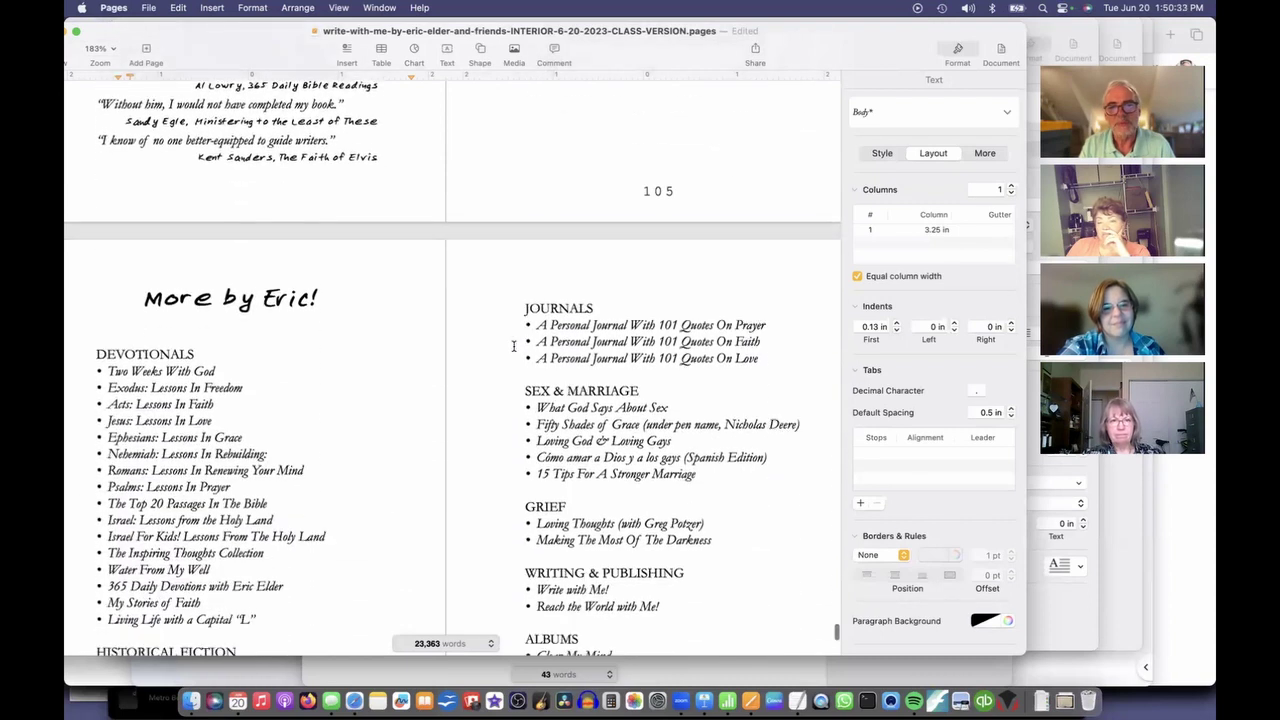
scroll(513, 346, down, 2)
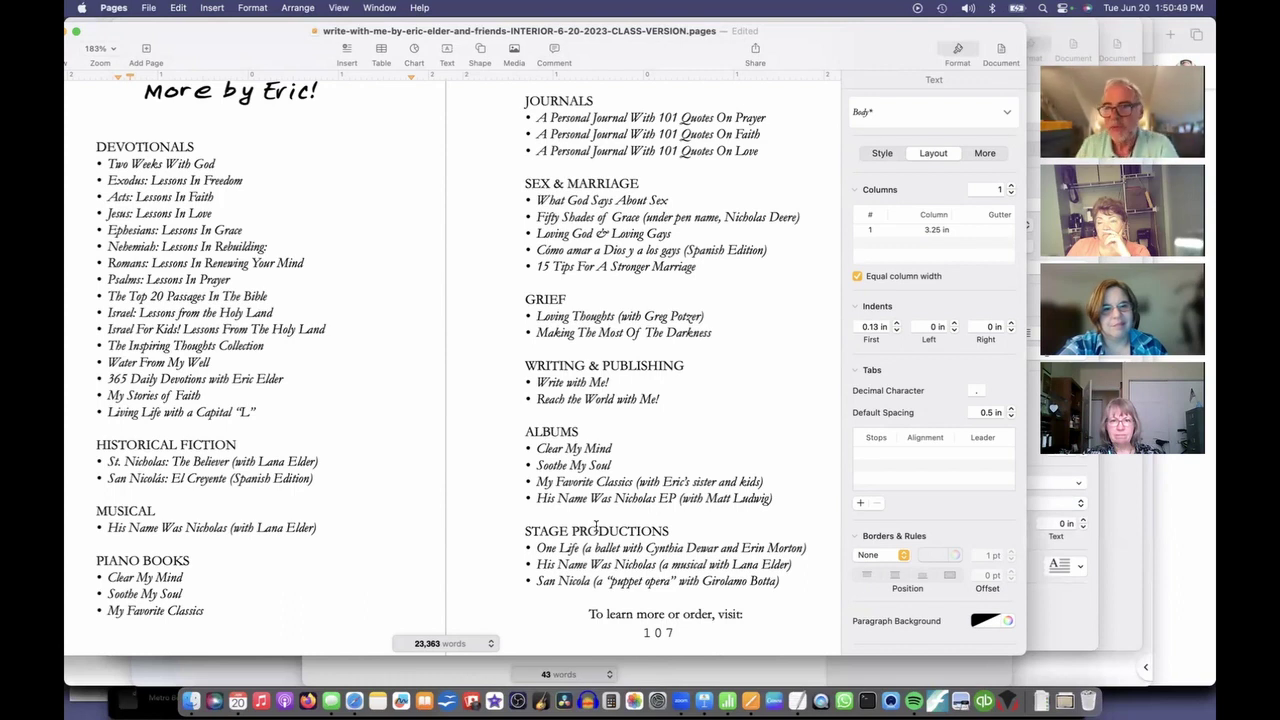
scroll(597, 527, down, 3)
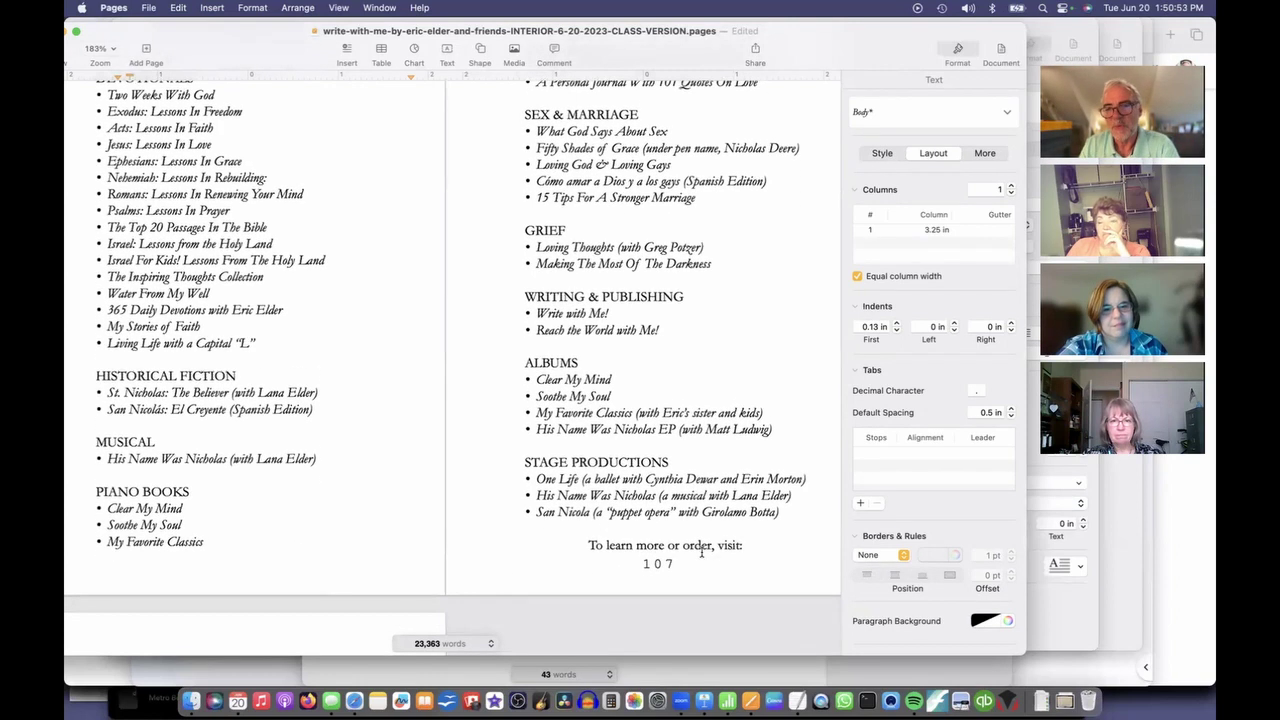
scroll(702, 556, down, 2)
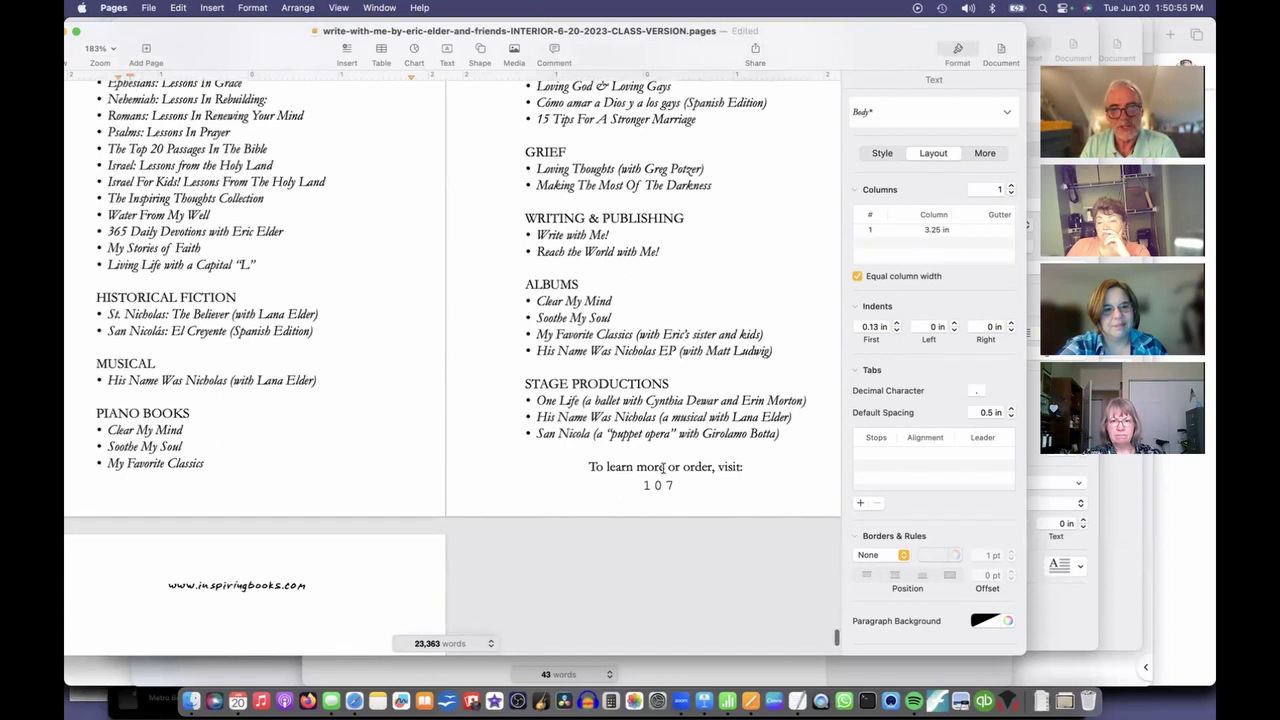
scroll(689, 450, up, 6)
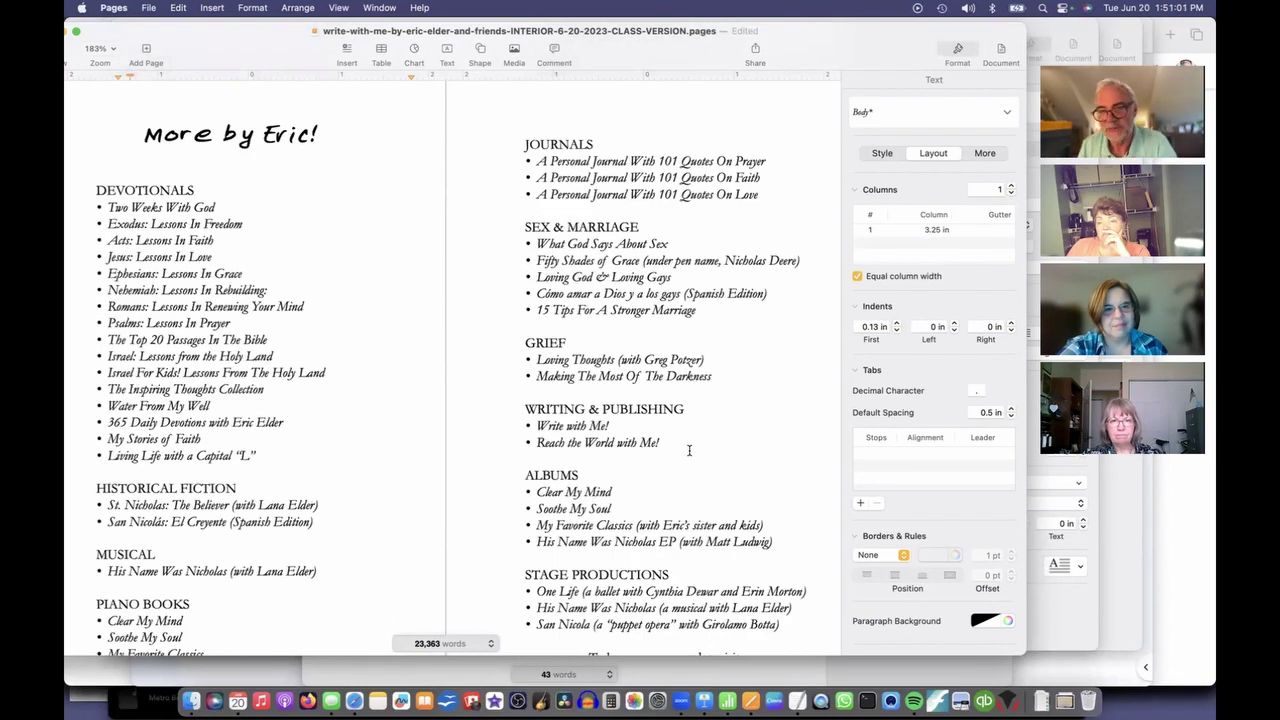
scroll(689, 450, up, 3)
scroll(689, 450, down, 4)
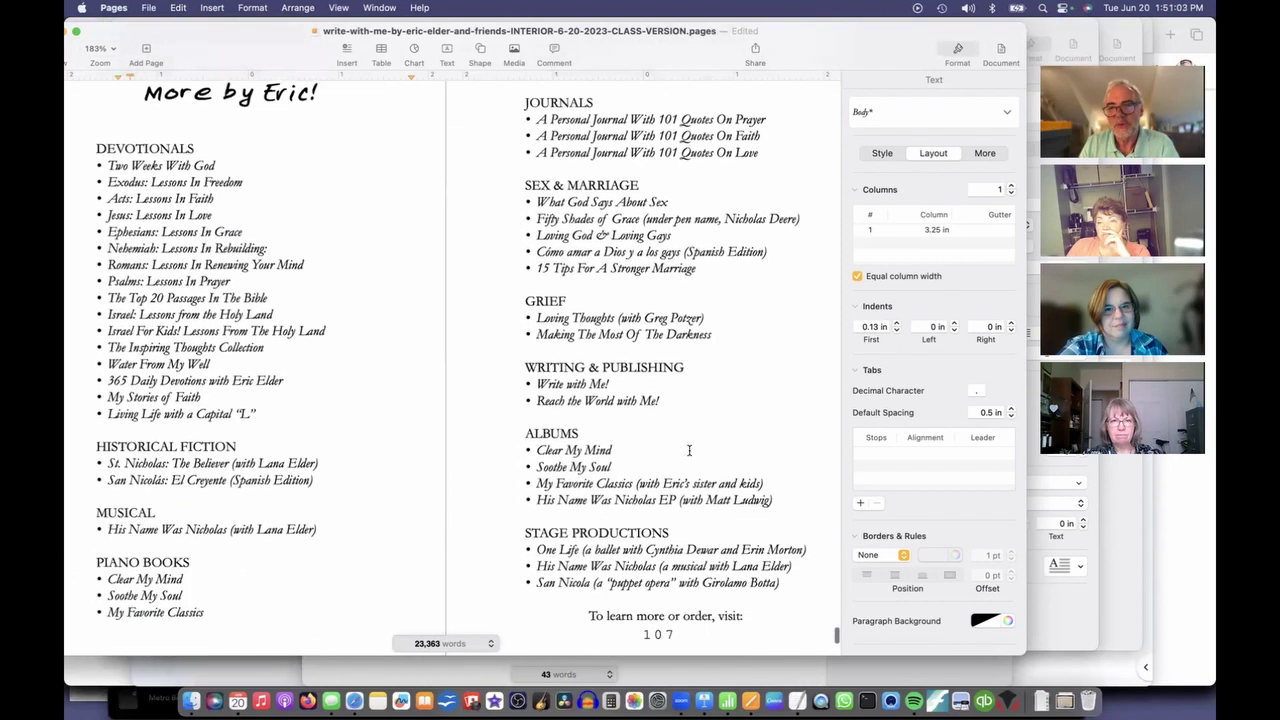
scroll(666, 627, down, 3)
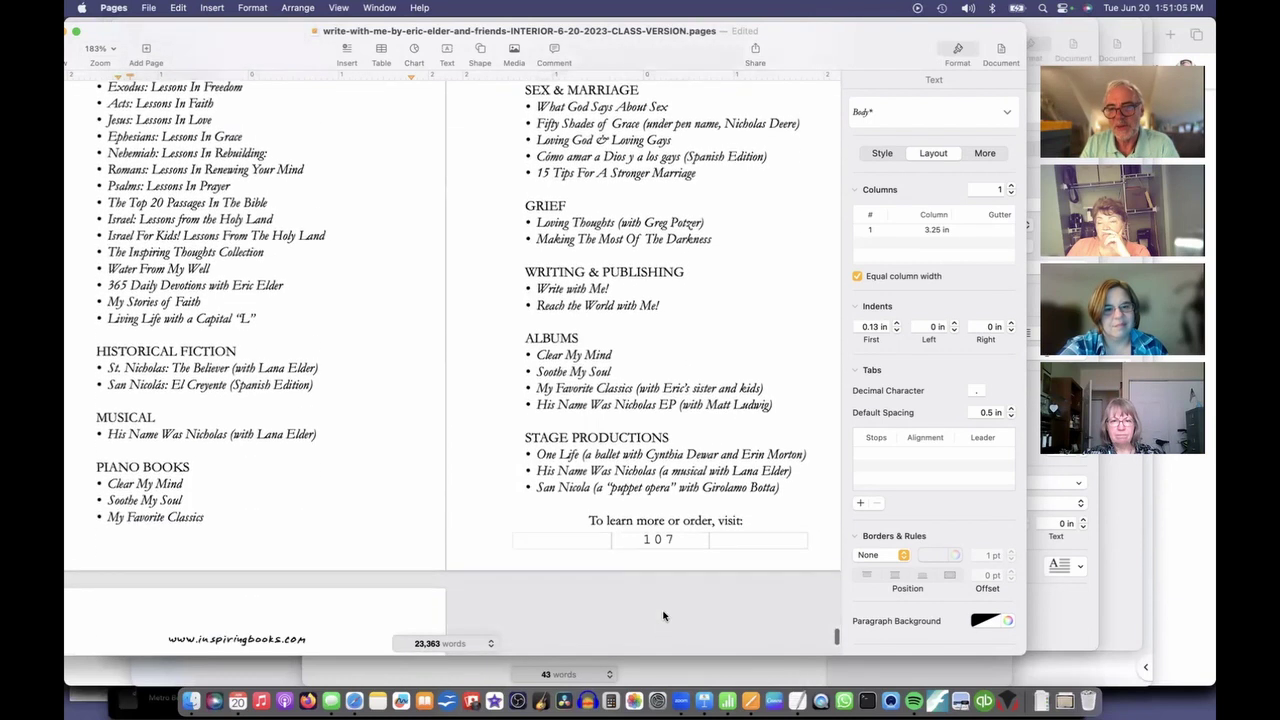
Change the font of the centered footer page number on the last odd-numbered page to Eric Elder.
click(663, 541)
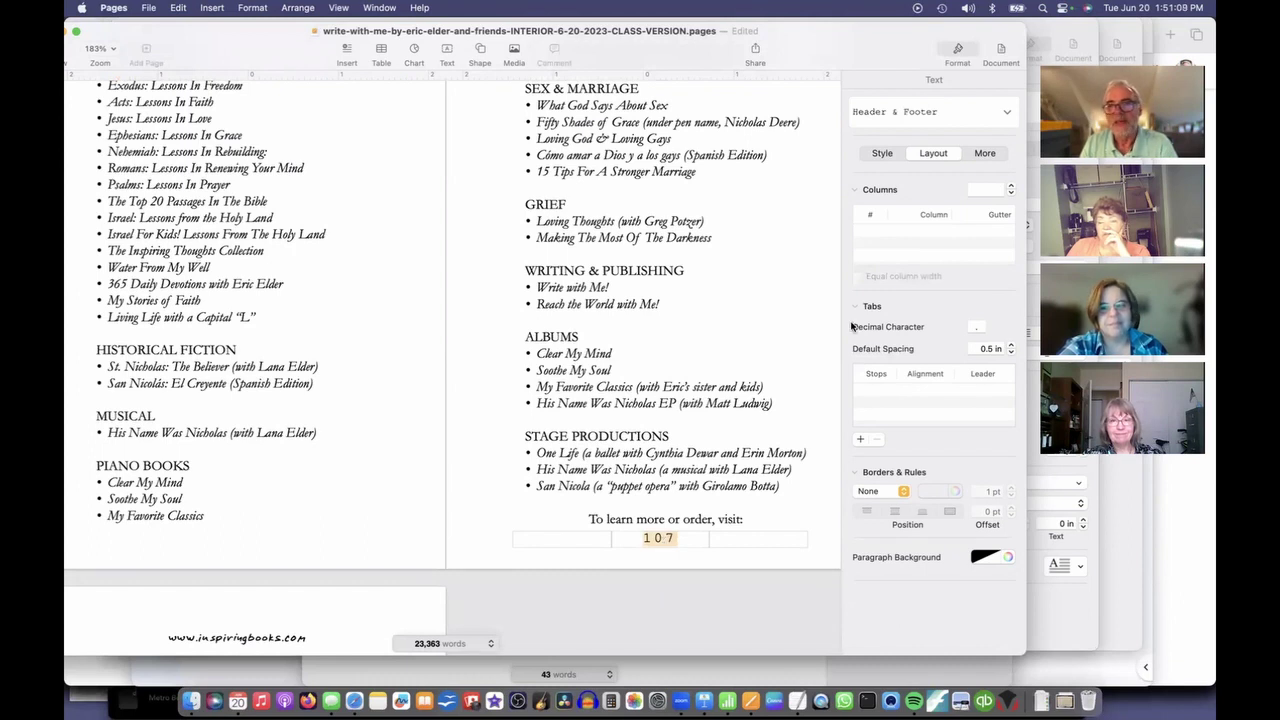
click(1005, 112)
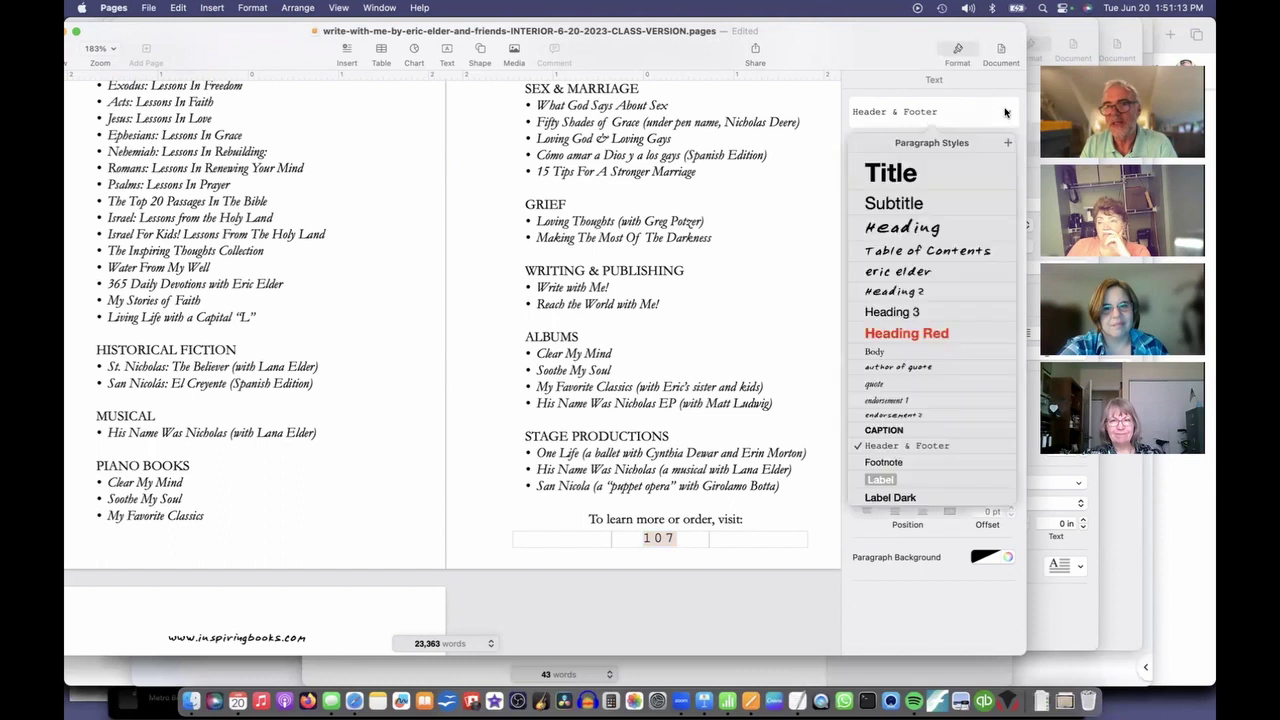
click(891, 446)
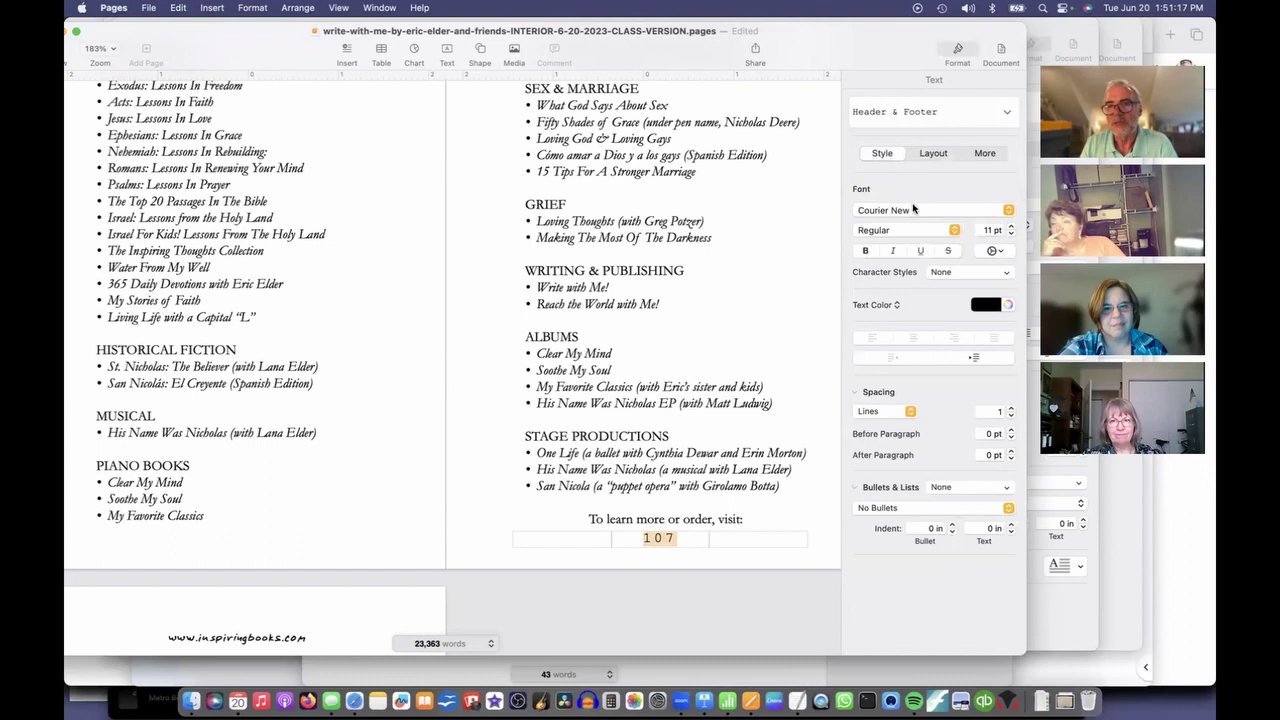
click(914, 211)
click(907, 158)
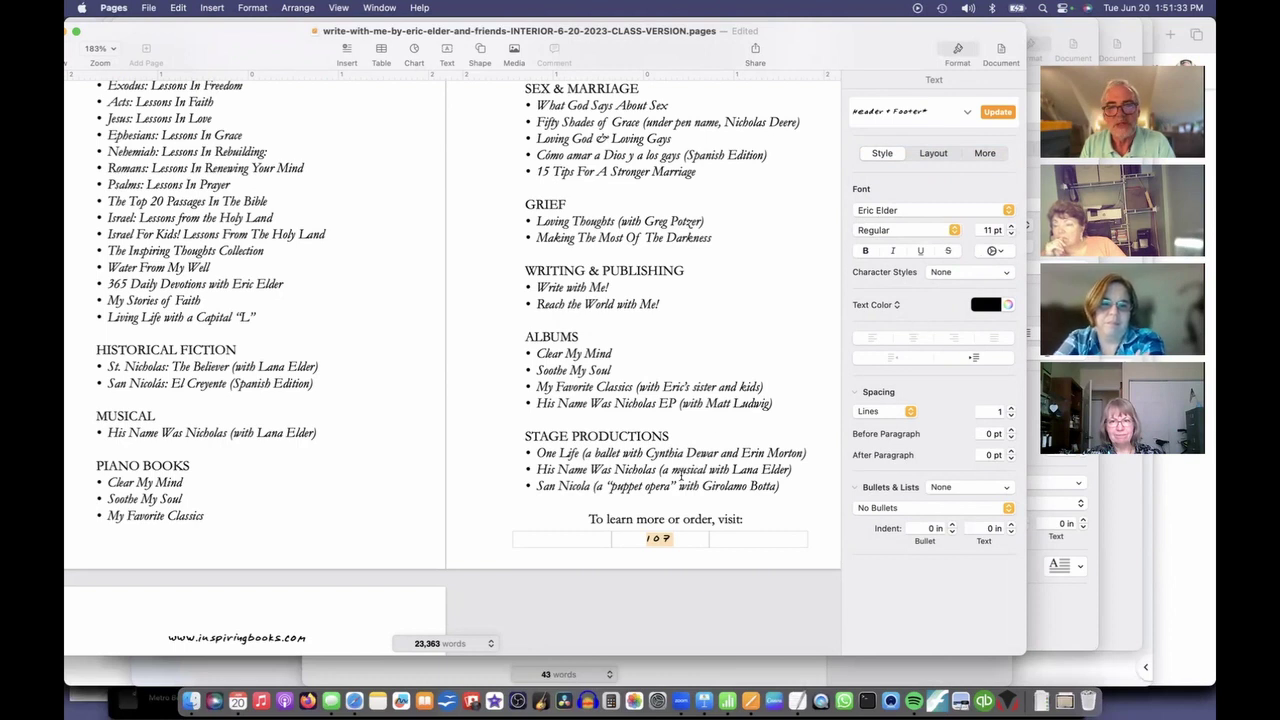
Move the odd page's footer page number from the center field to the right field, at the outer edge.
scroll(682, 472, down, 10)
scroll(681, 479, down, 1)
scroll(357, 539, up, 5)
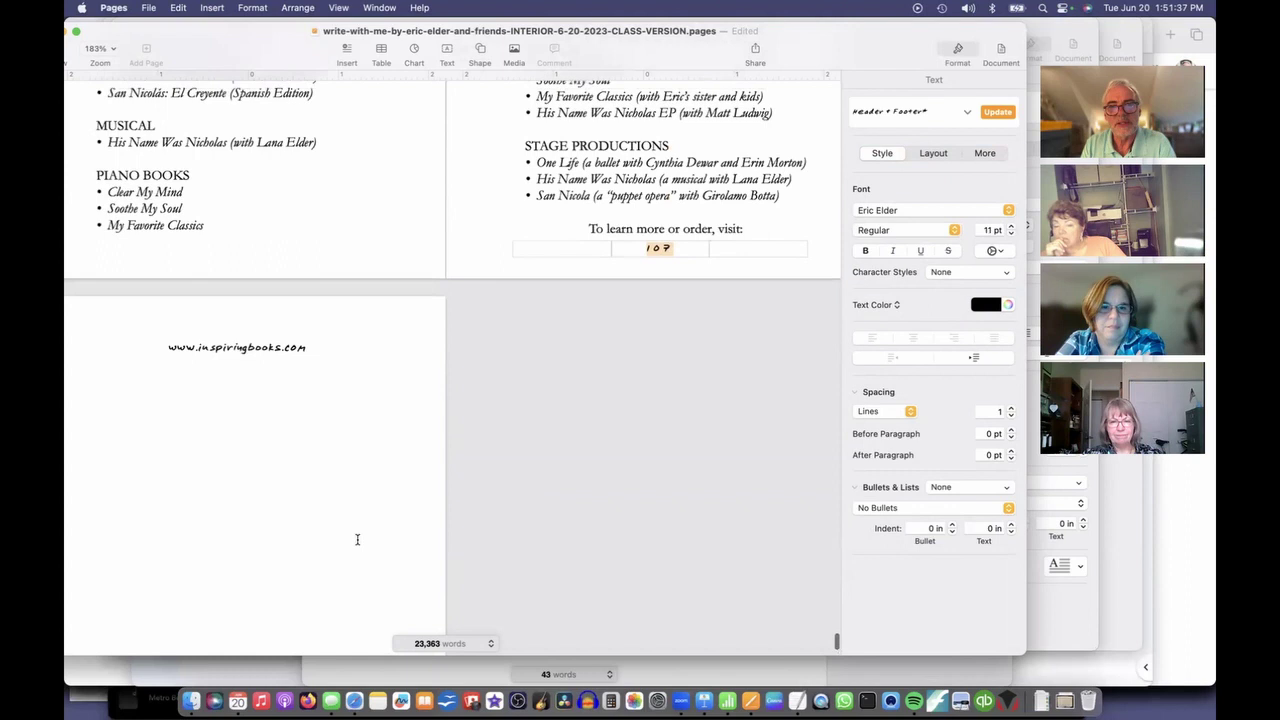
click(662, 275)
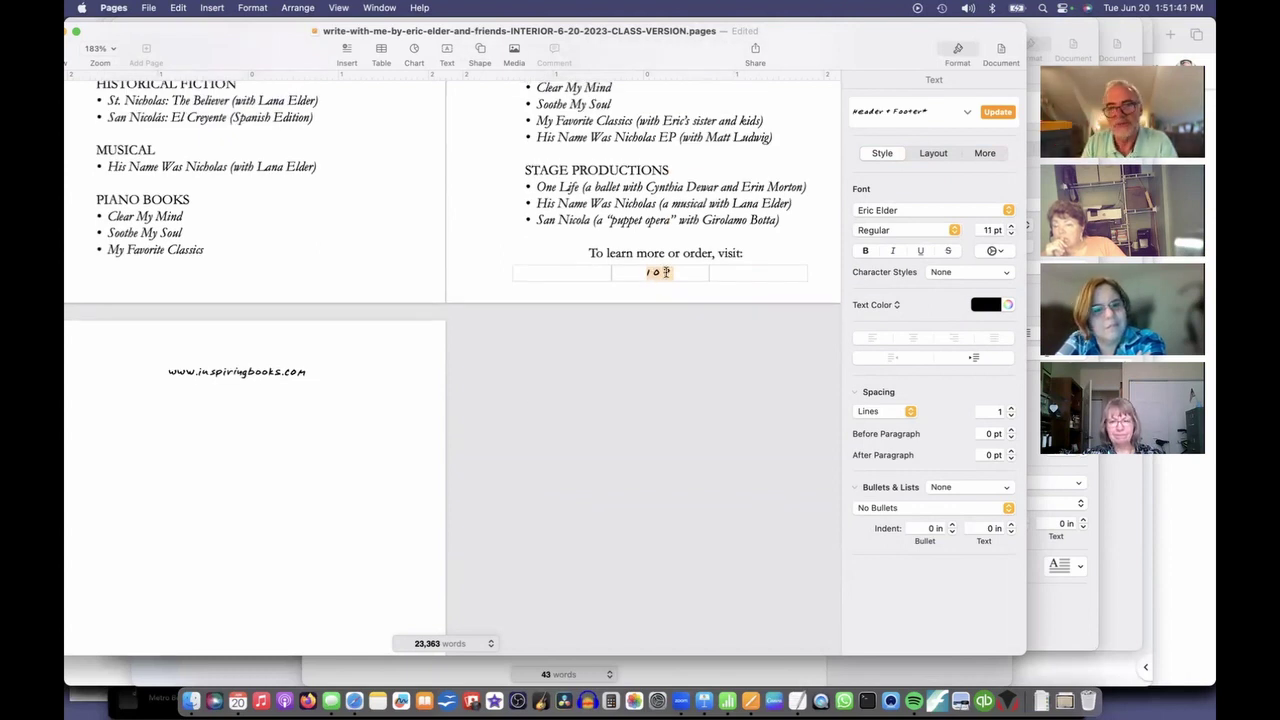
scroll(582, 311, down, 5)
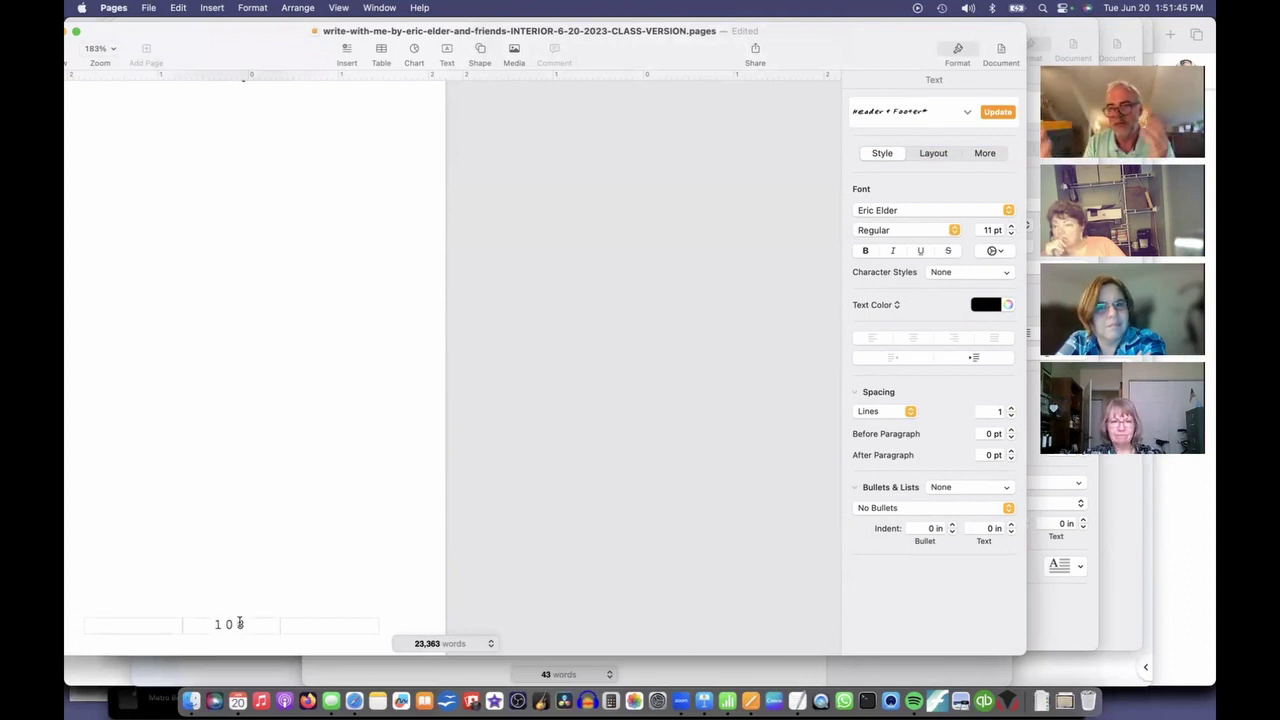
scroll(240, 620, up, 5)
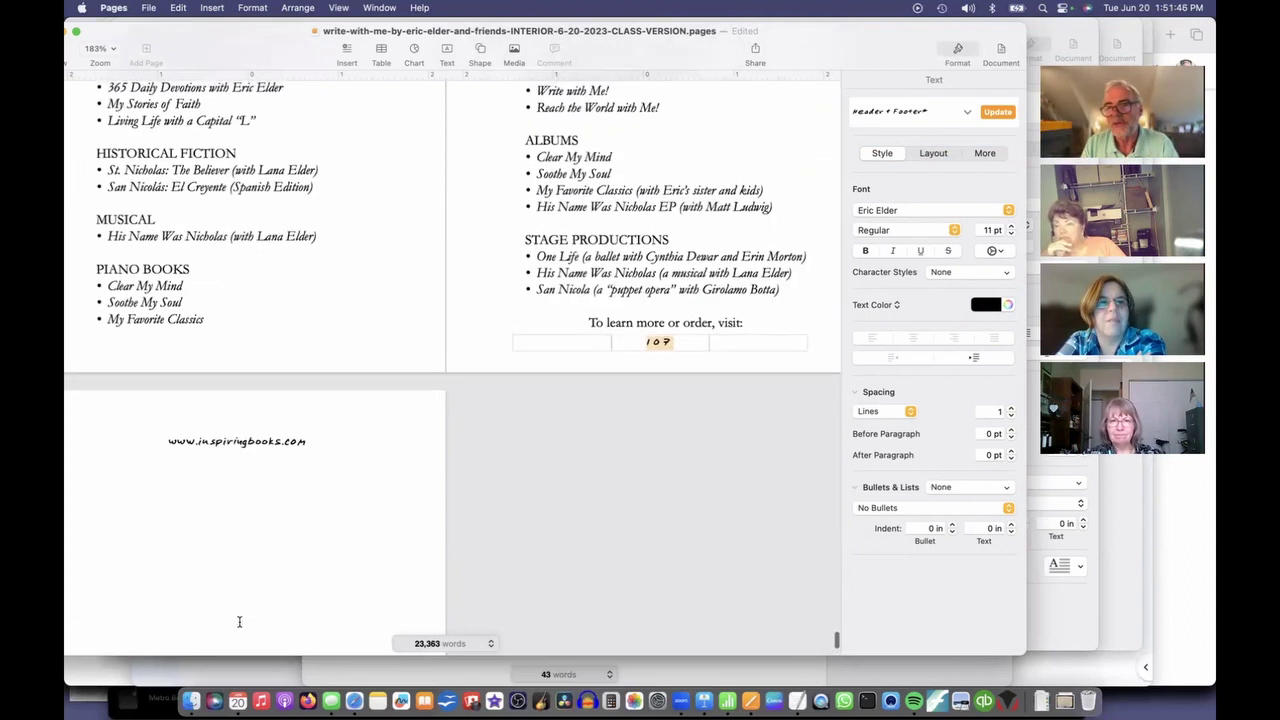
click(658, 345)
double_click(659, 345)
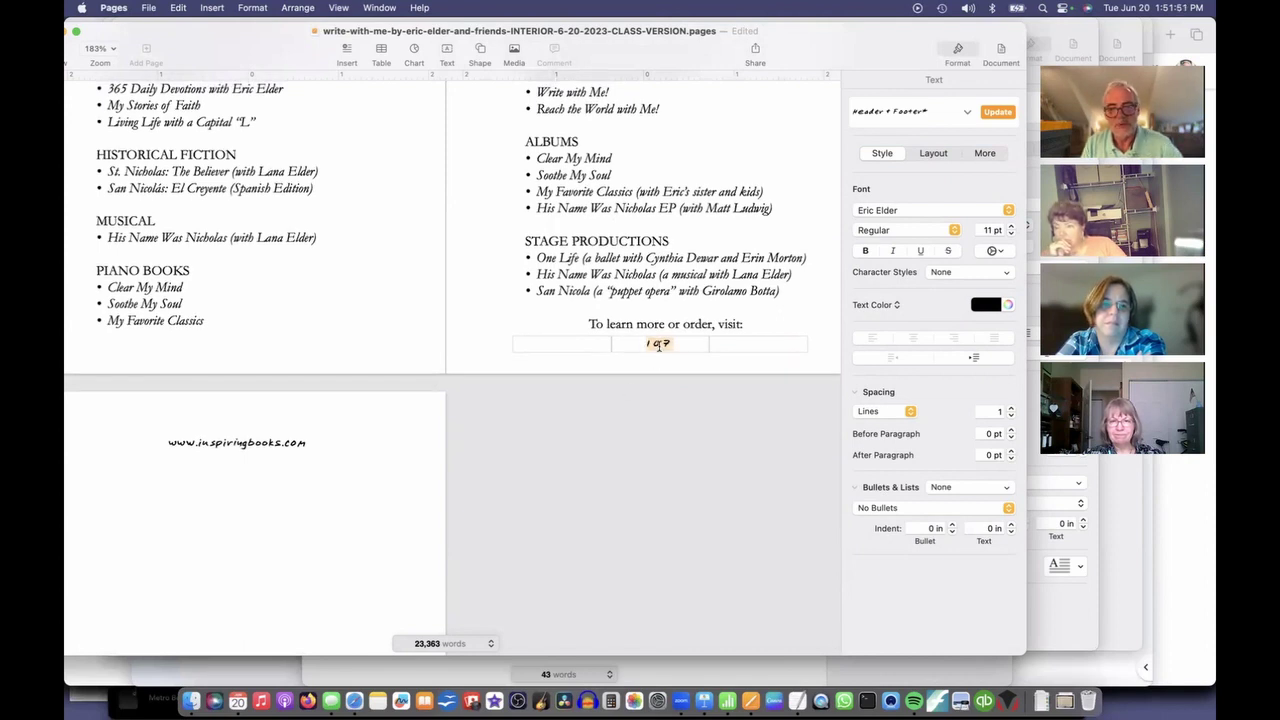
key(super+x)
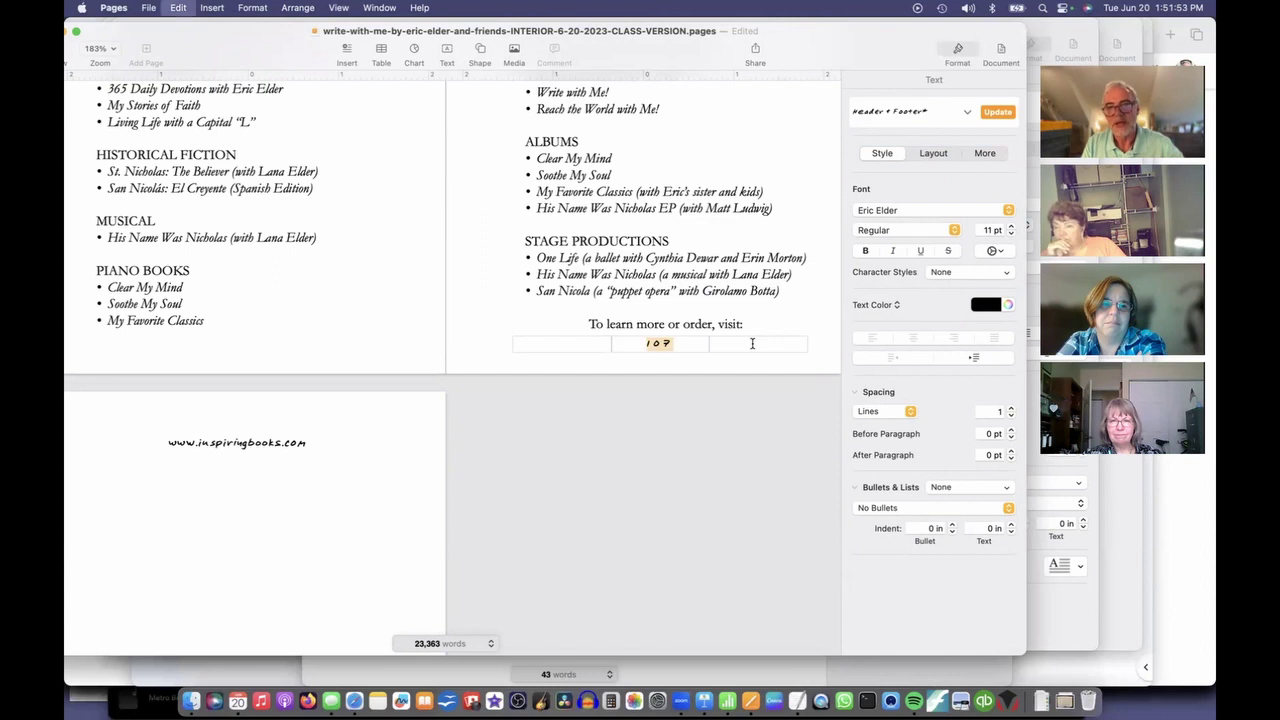
click(752, 344)
key(super+v)
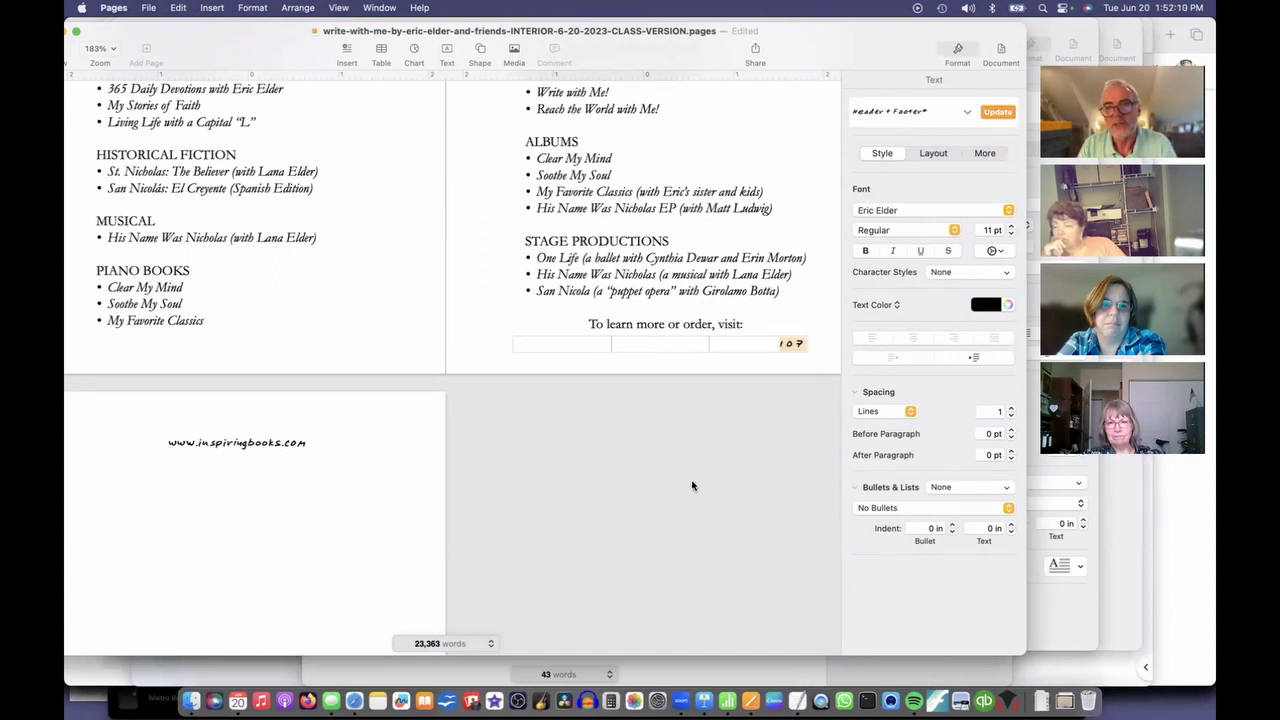
Insert an automatic page number in the left footer field of the final even page and set it in the Eric Elder font.
scroll(692, 486, down, 10)
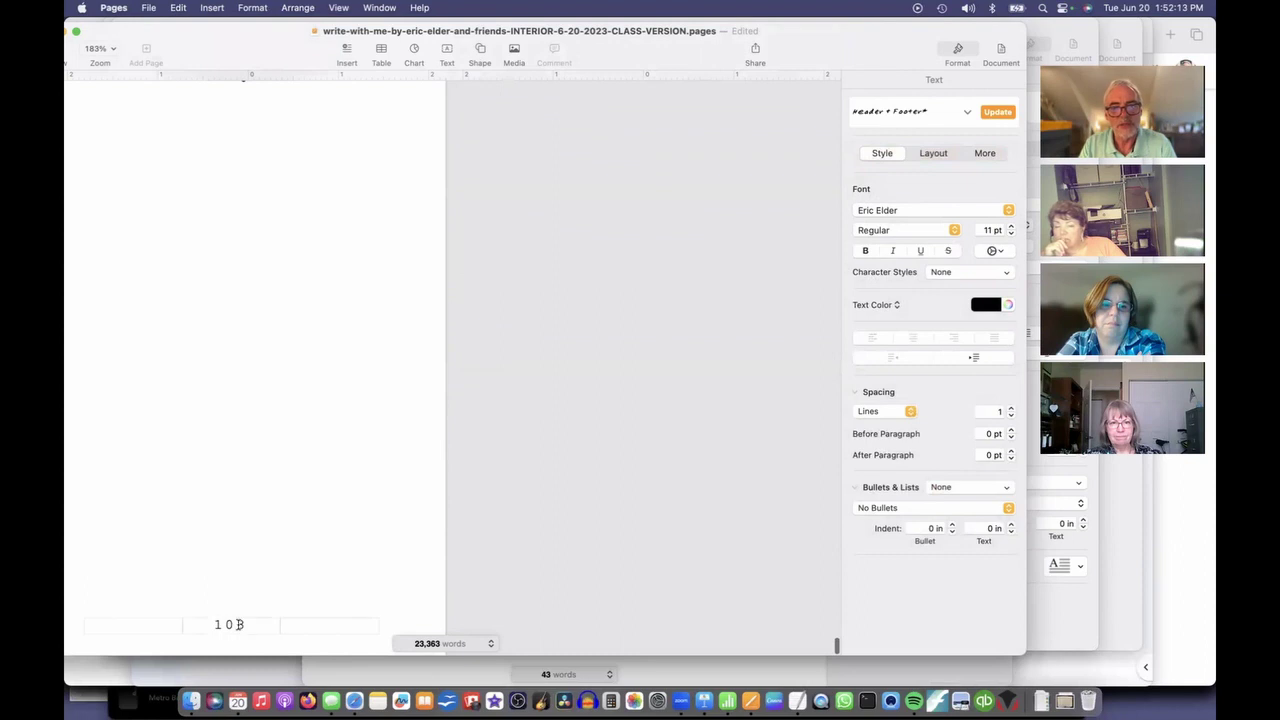
click(161, 627)
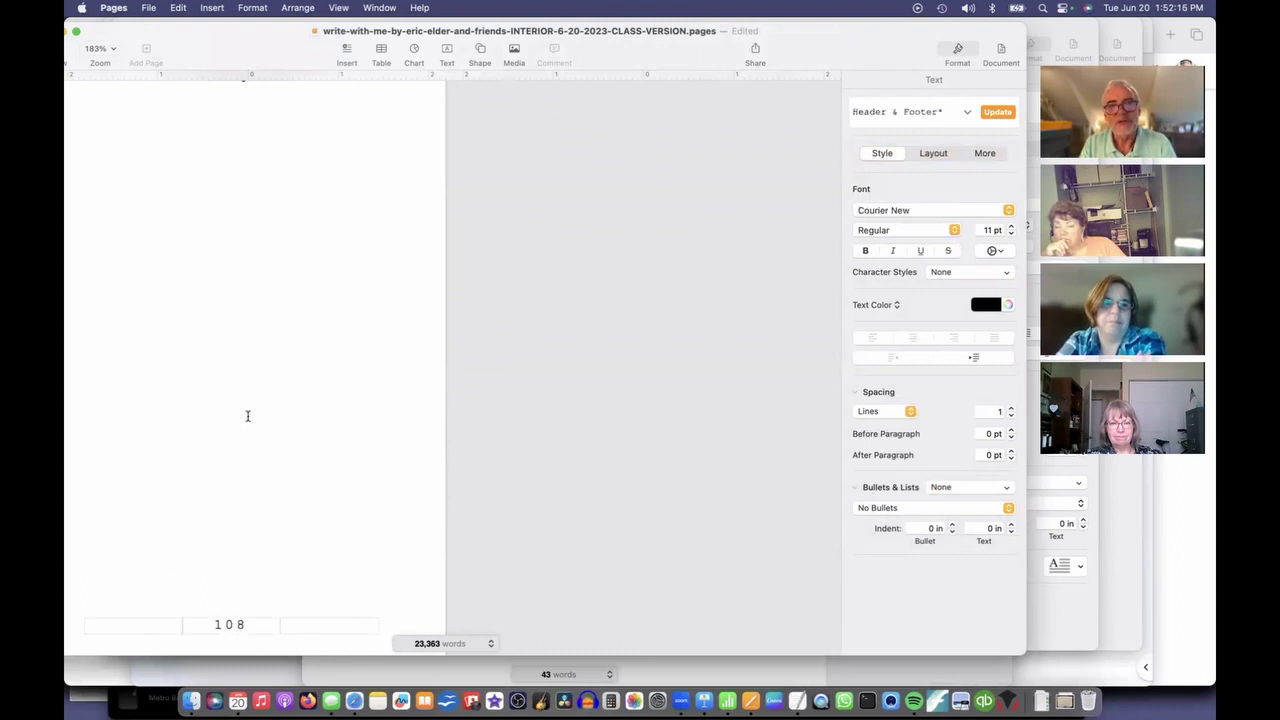
click(211, 7)
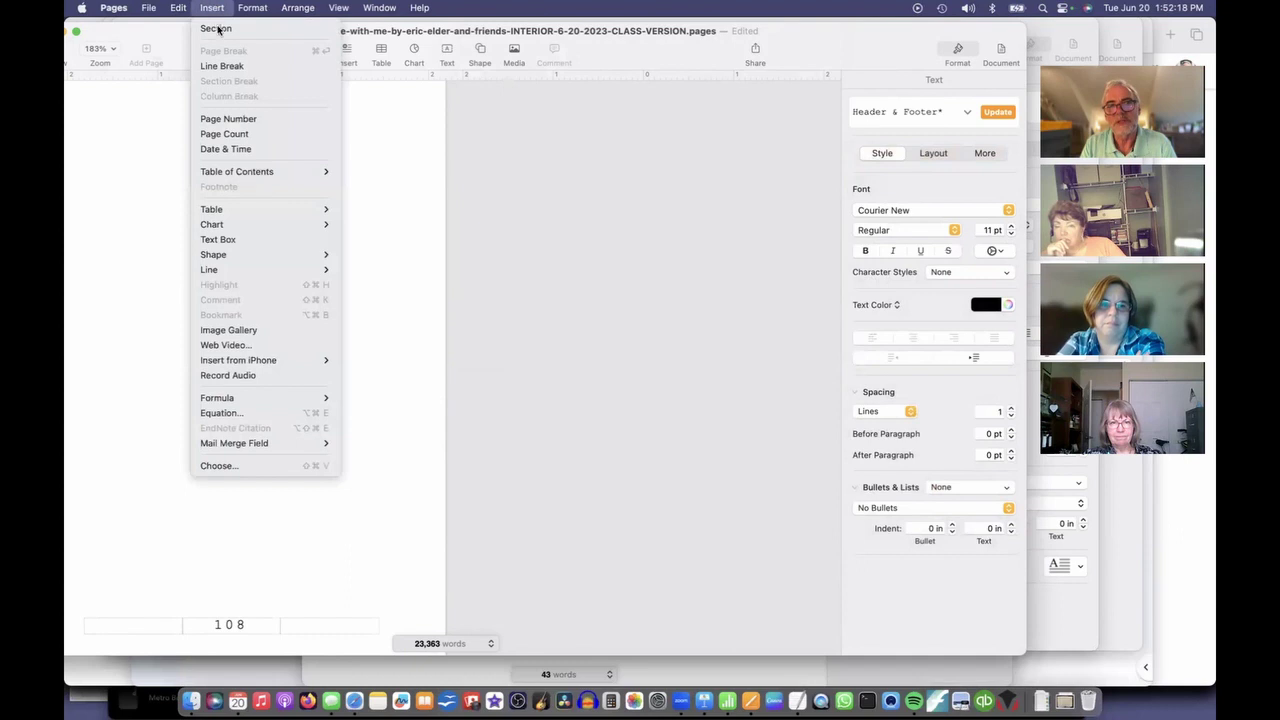
click(229, 119)
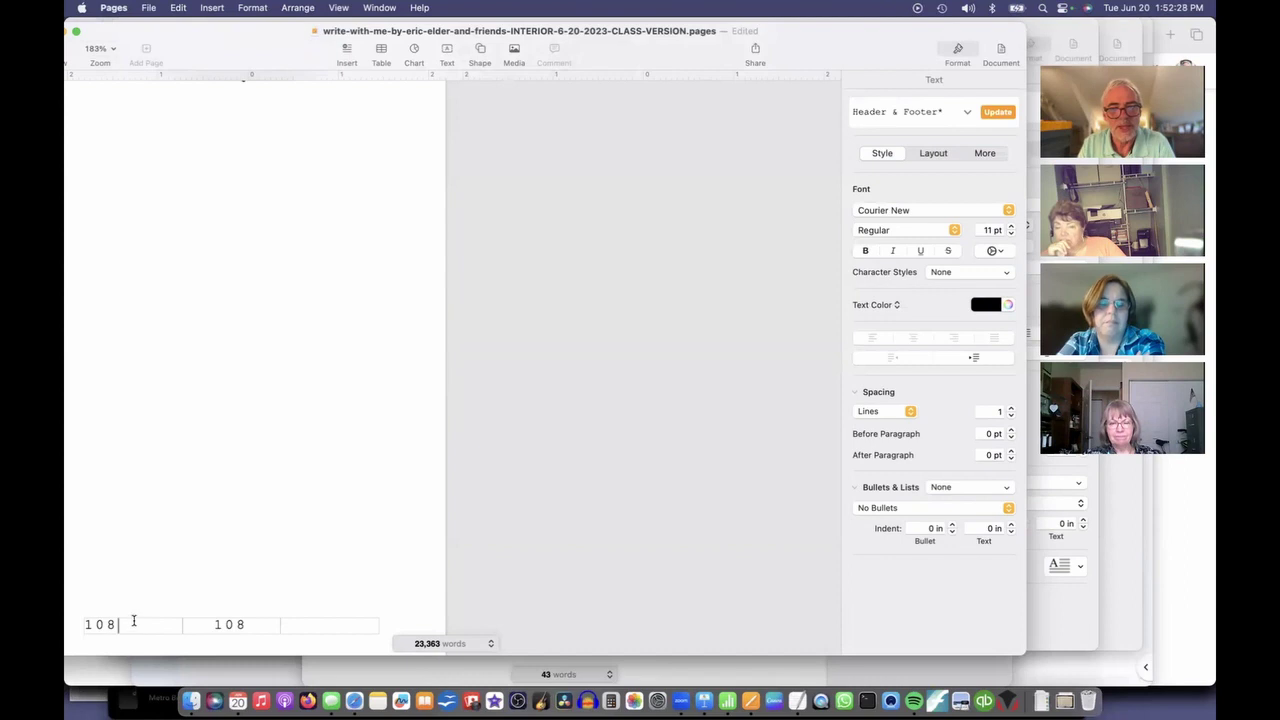
double_click(128, 624)
click(938, 210)
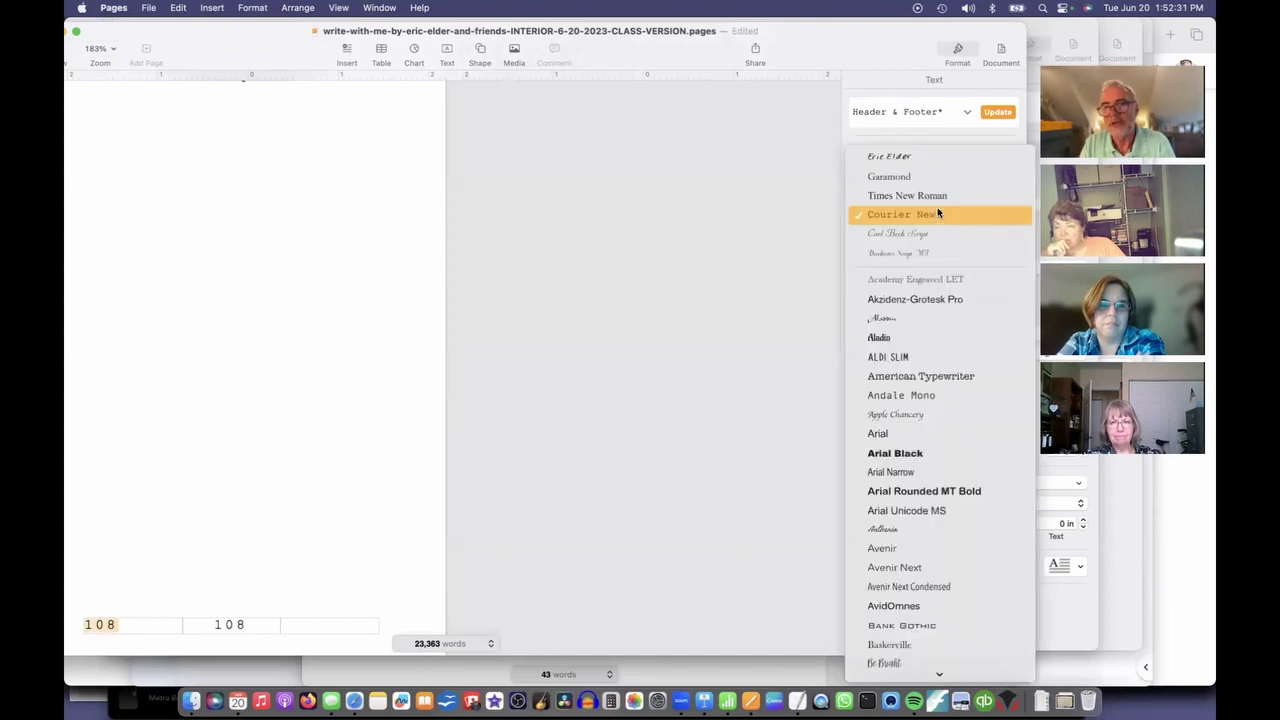
click(912, 157)
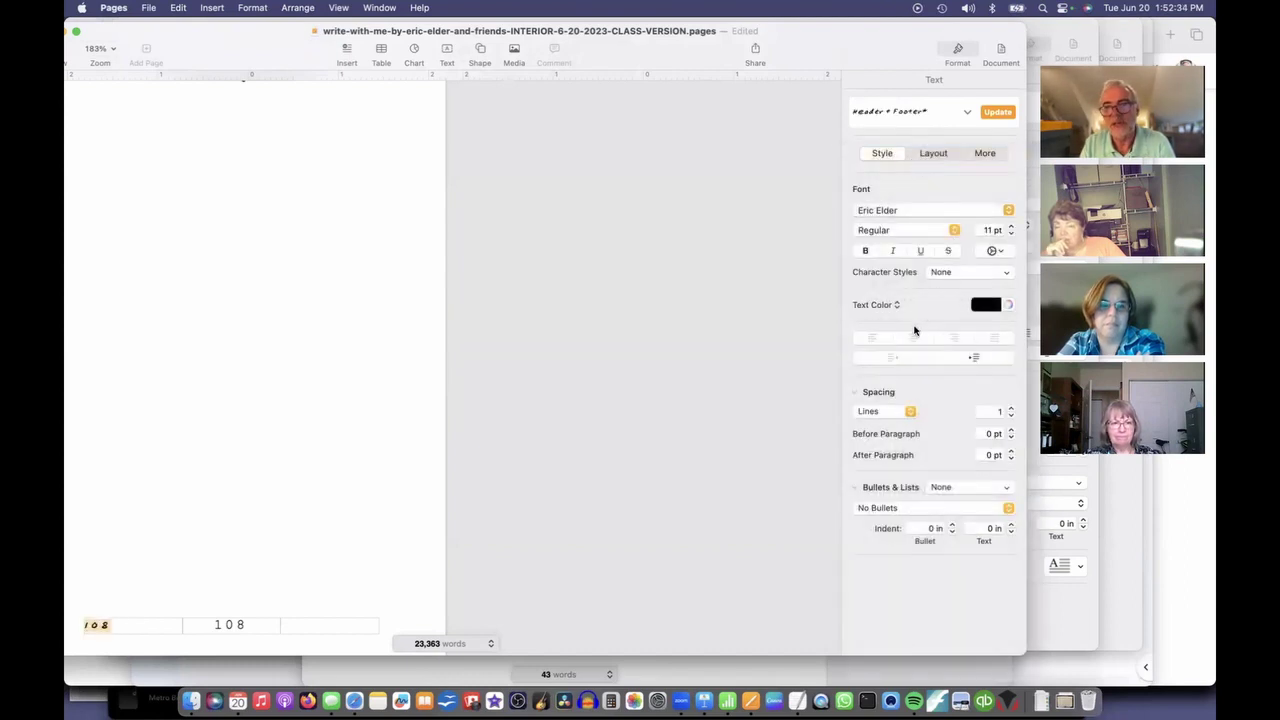
Delete the centered page number from the final even page's footer.
double_click(240, 623)
key(BackSpace)
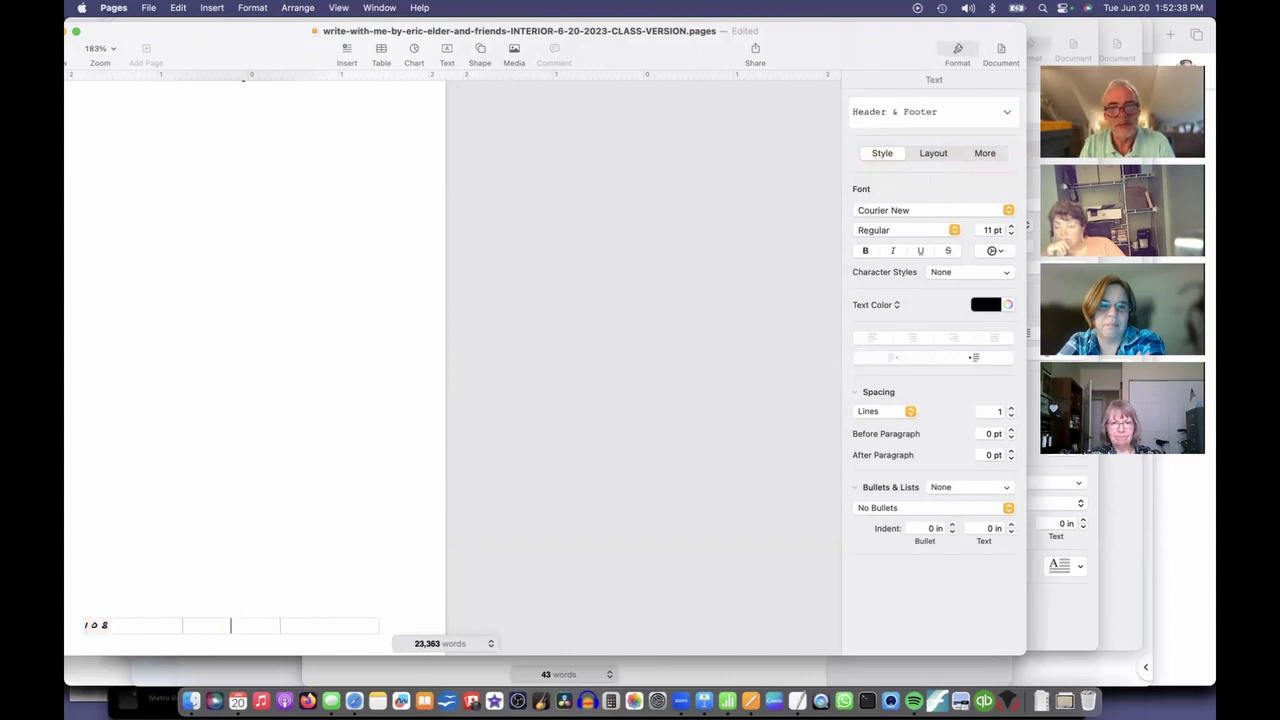
scroll(731, 264, up, 10)
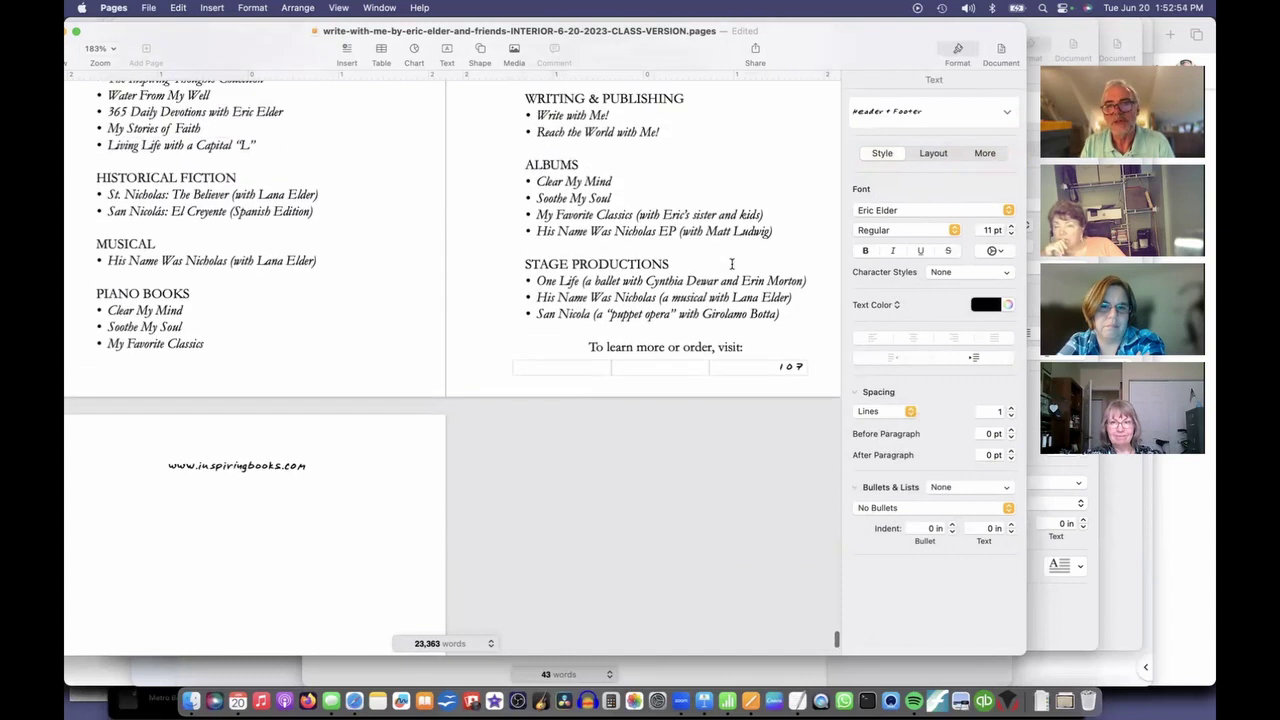
Enter "Write With Me!" in the center header field of the odd page that begins with the "JOURNALS" list.
scroll(731, 264, up, 6)
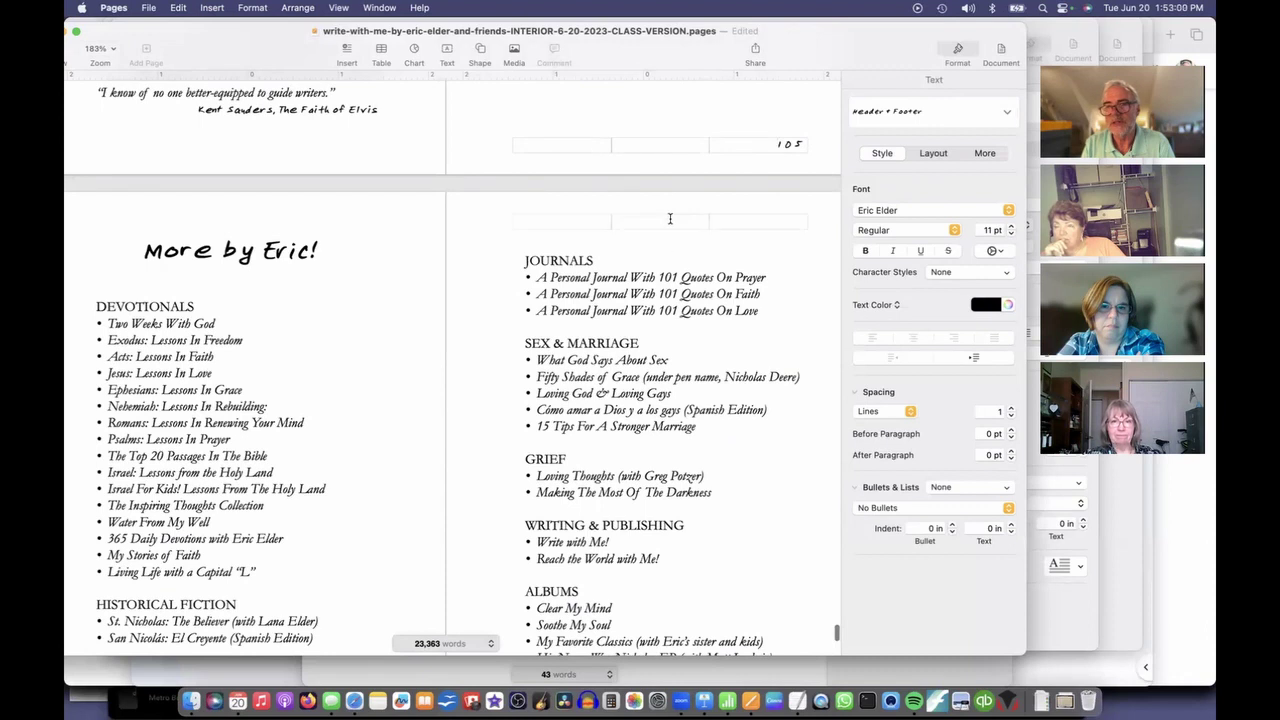
click(1000, 52)
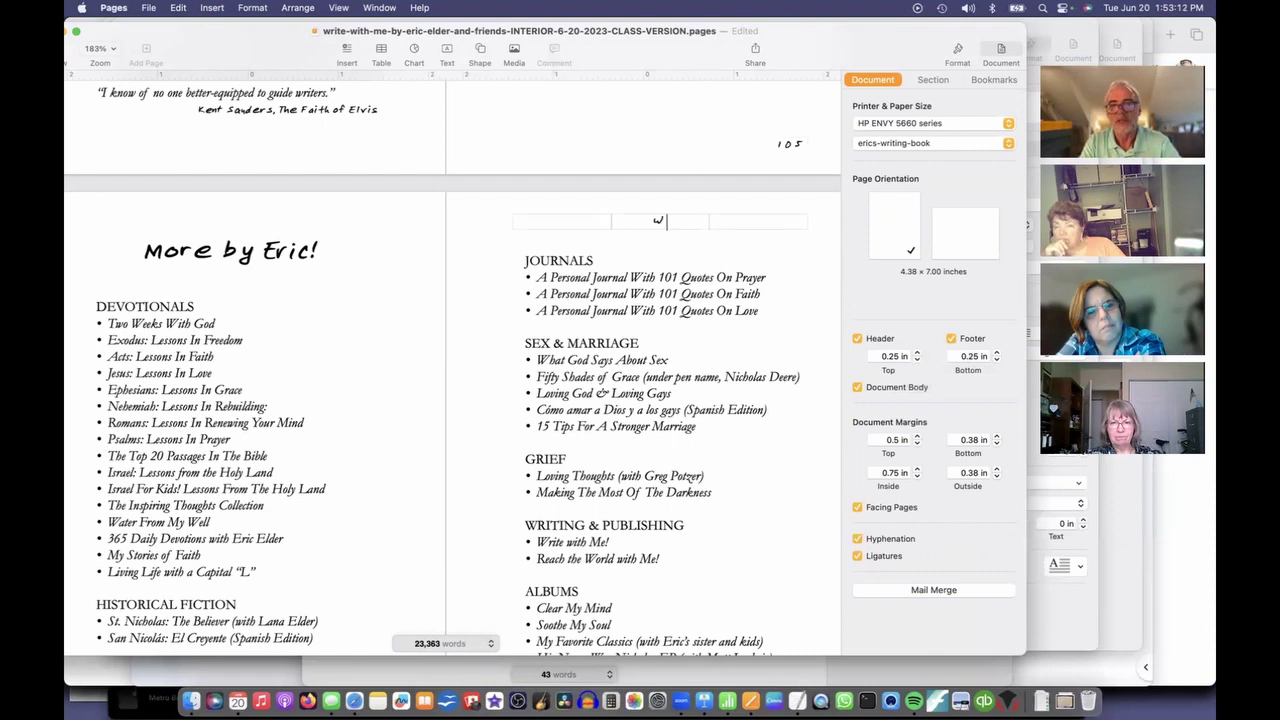
text(te)
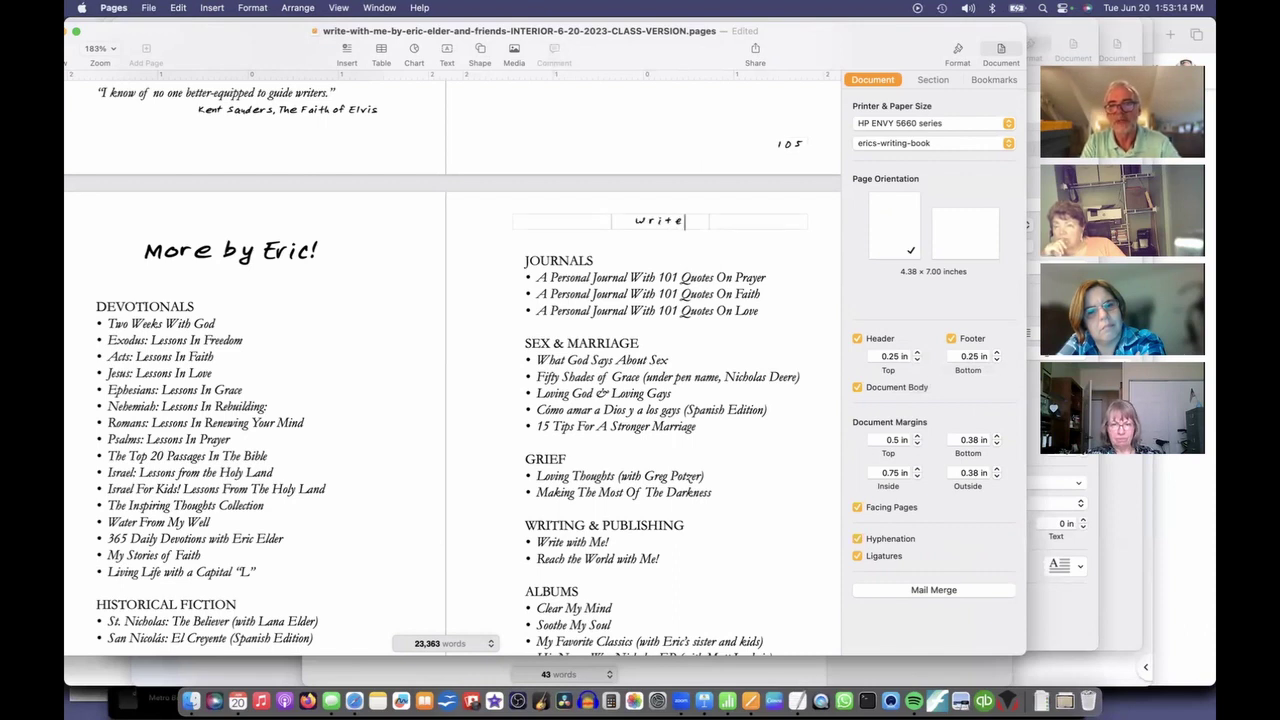
text( wit)
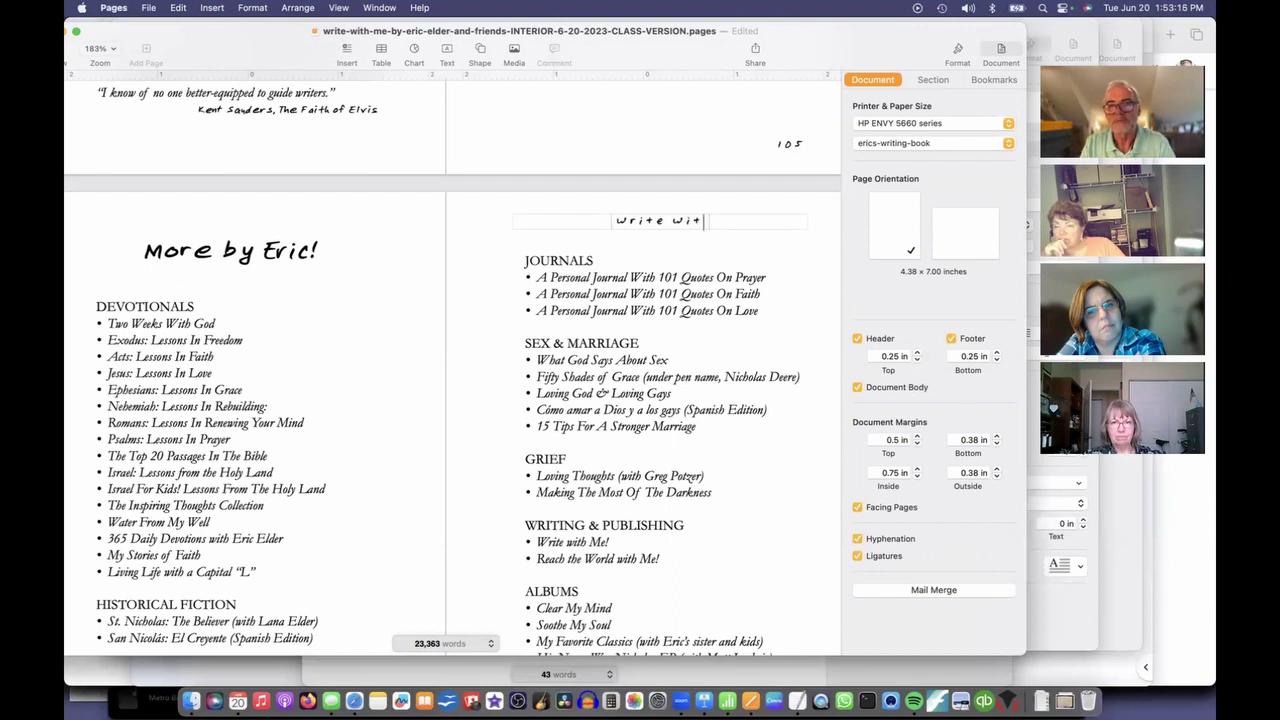
text(h Me!)
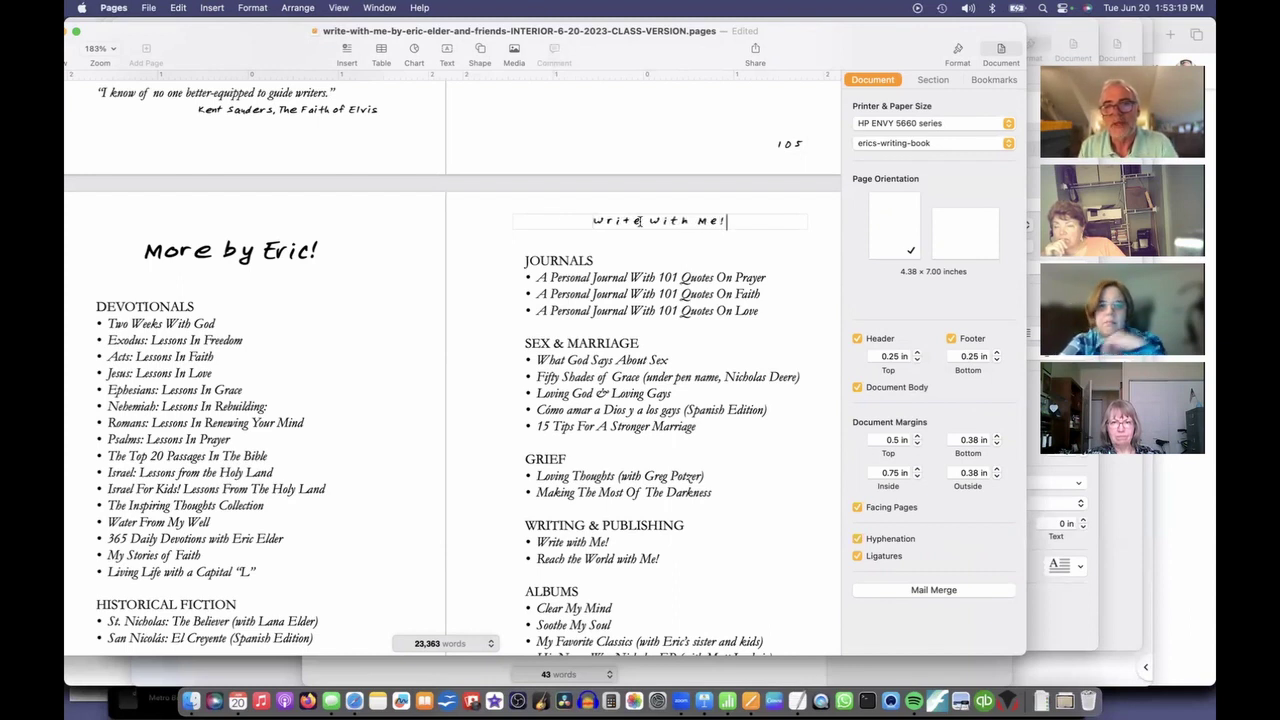
click(256, 230)
scroll(256, 230, down, 10)
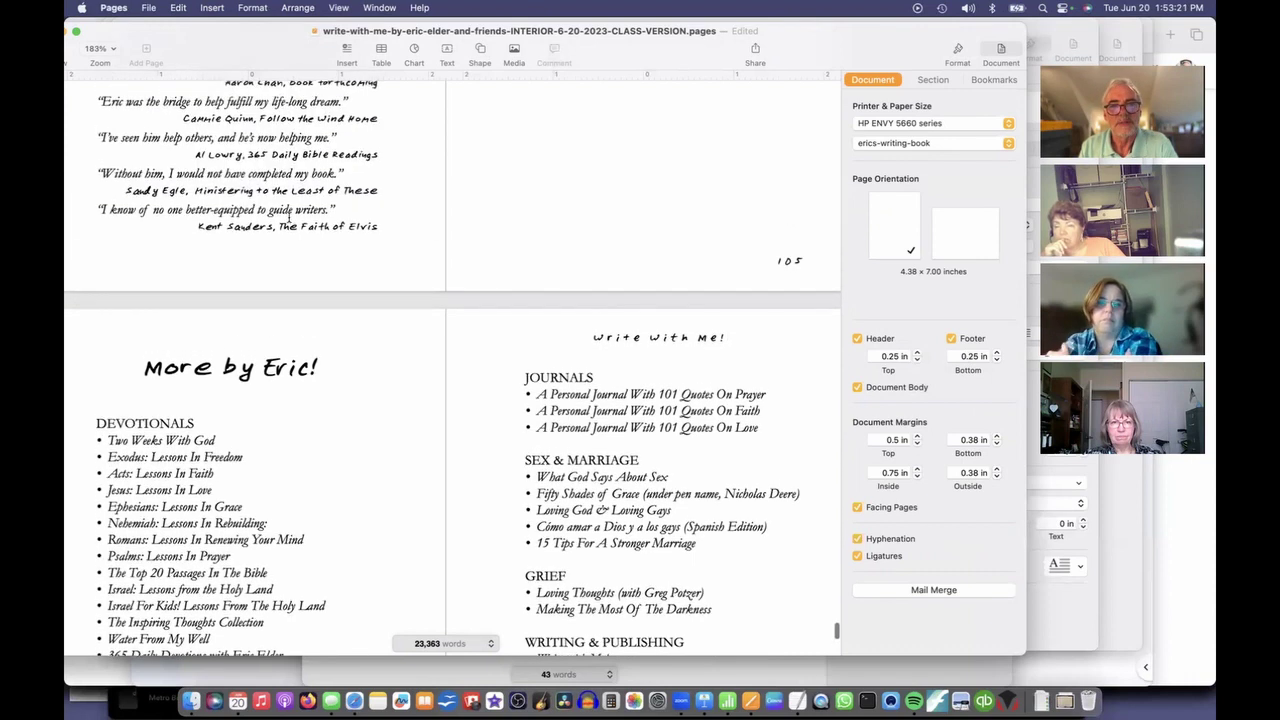
Enter the author's name in the center header field of the final even page, as the running header for even pages.
scroll(288, 217, down, 4)
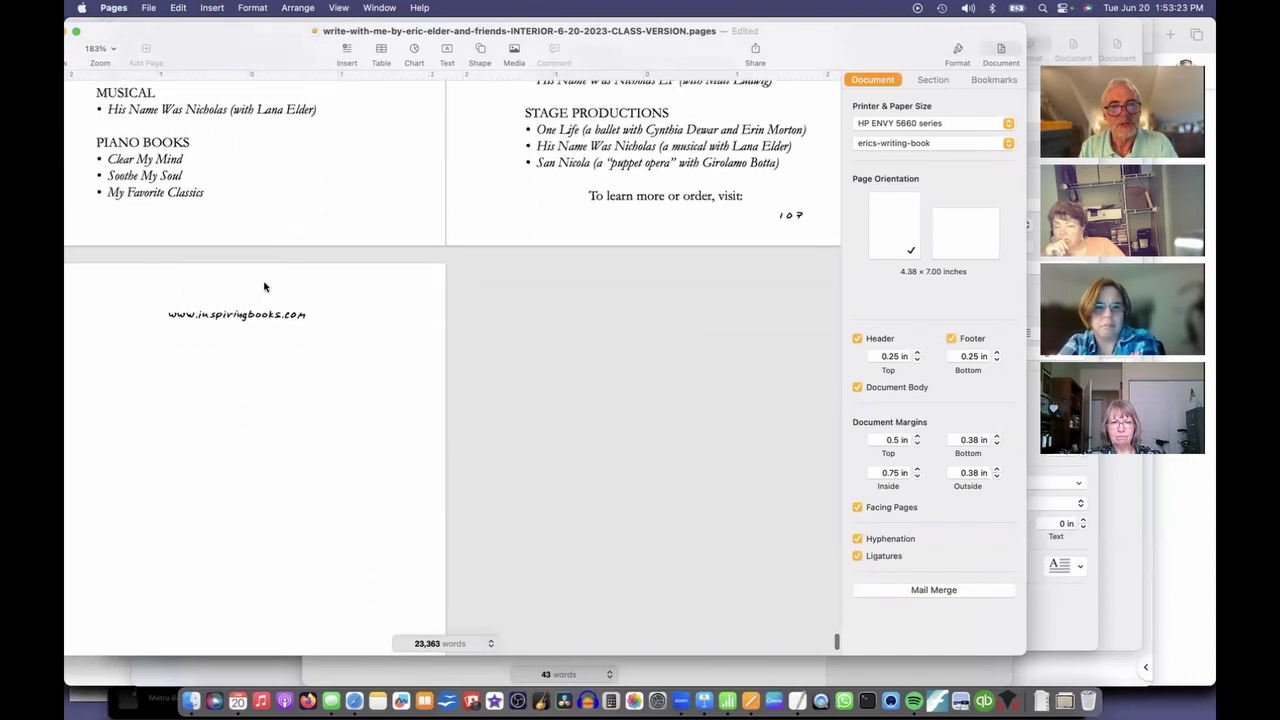
scroll(254, 293, up, 10)
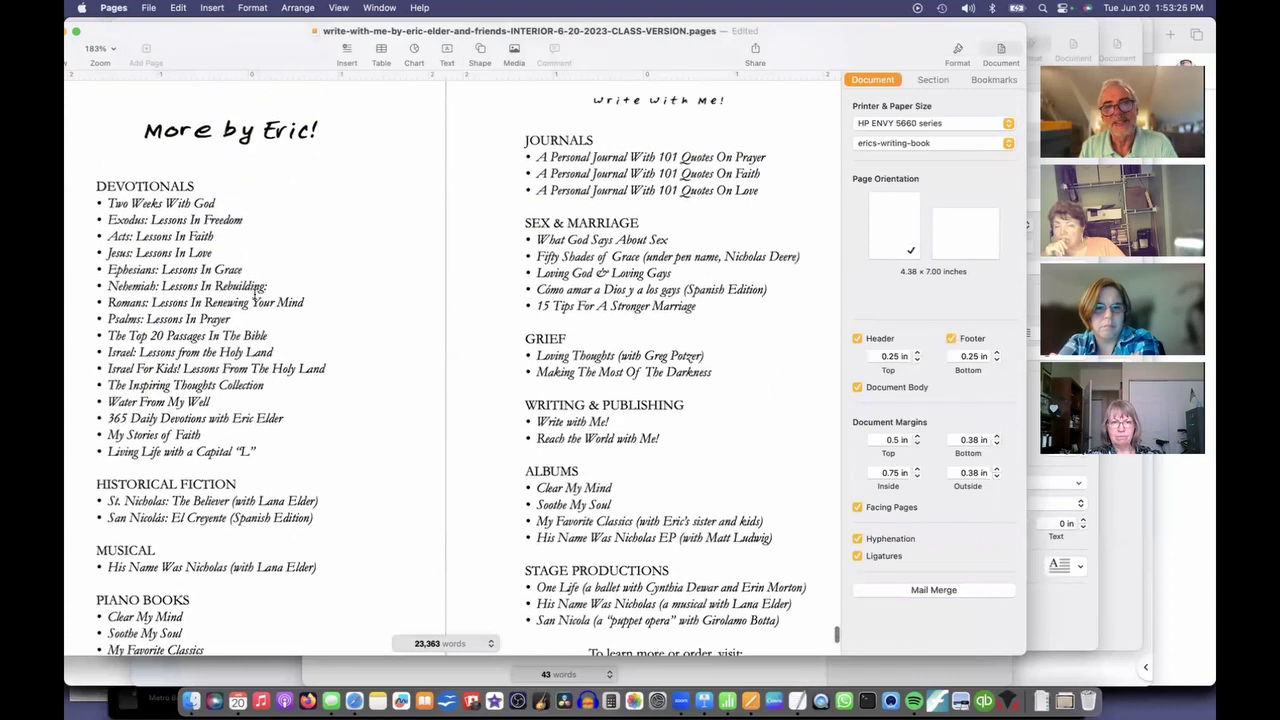
scroll(265, 282, down, 8)
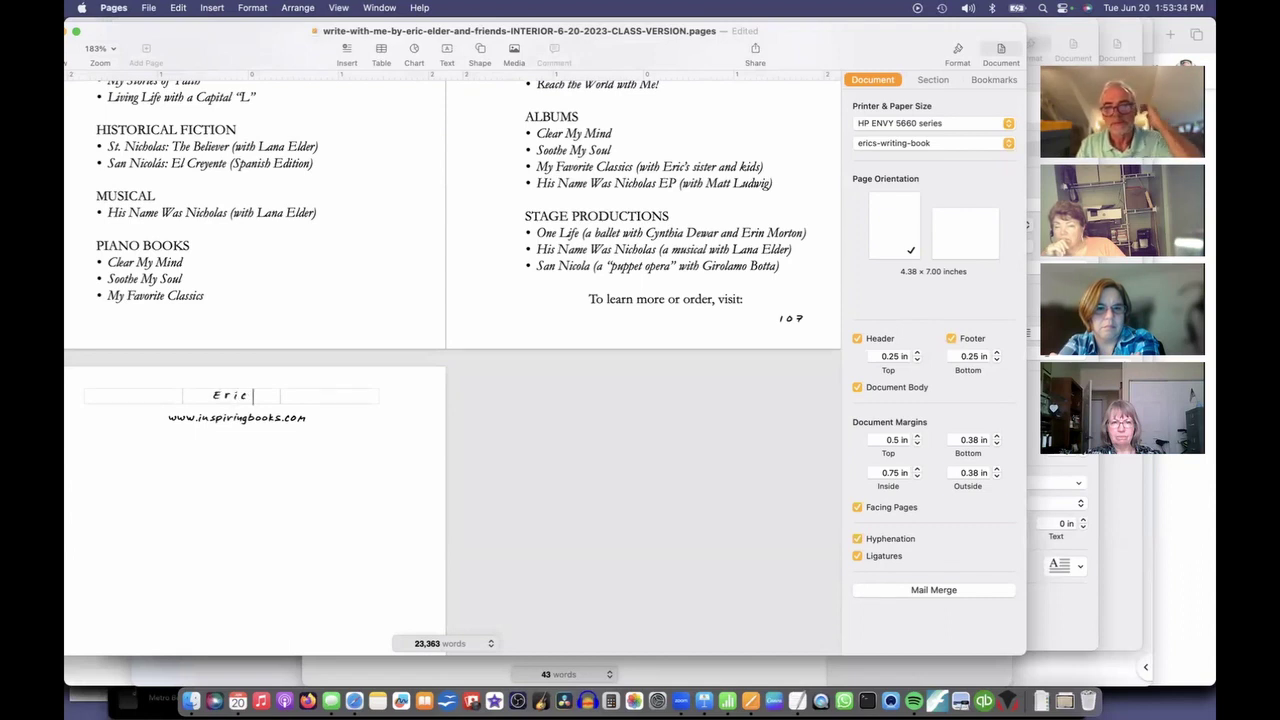
text(Eld)
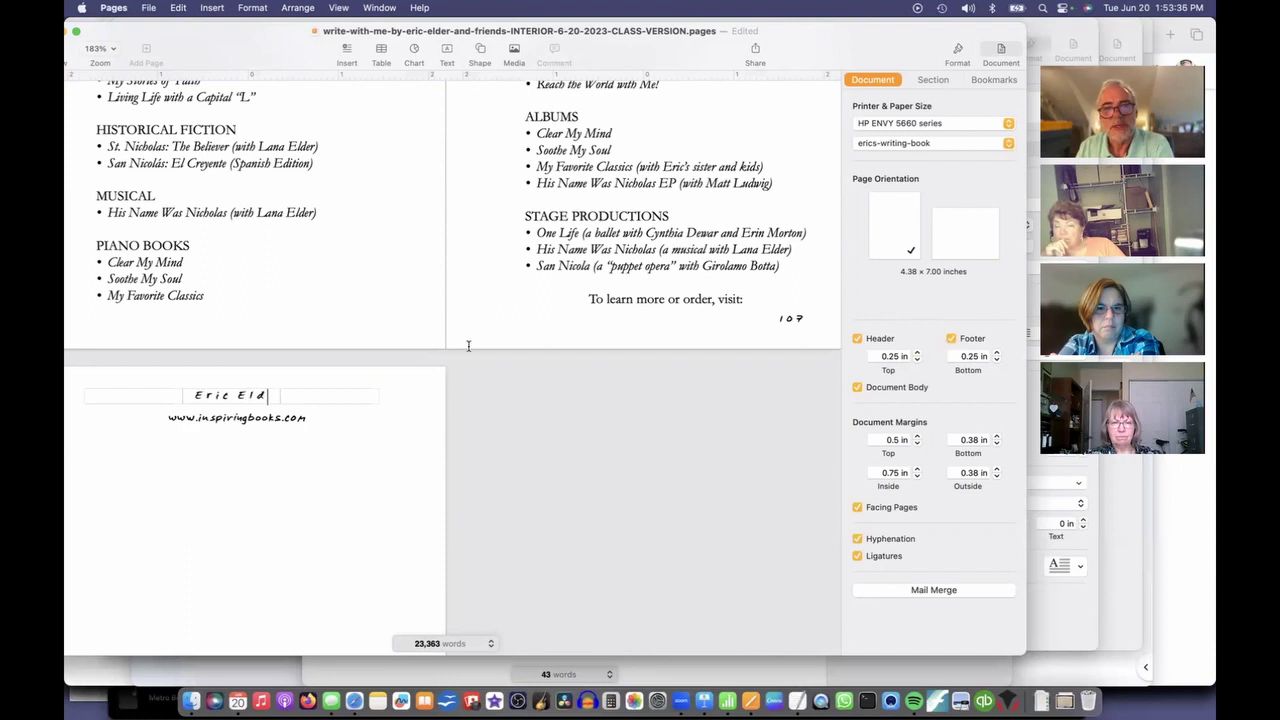
text(er)
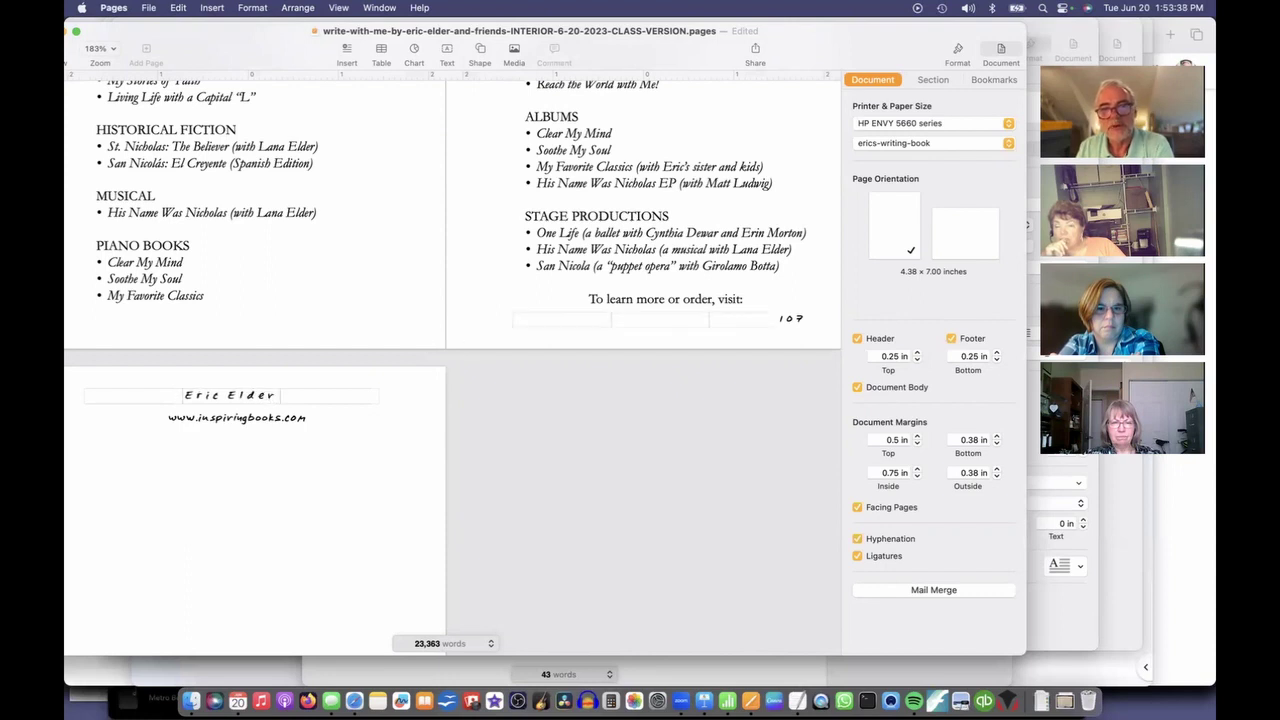
scroll(209, 281, up, 20)
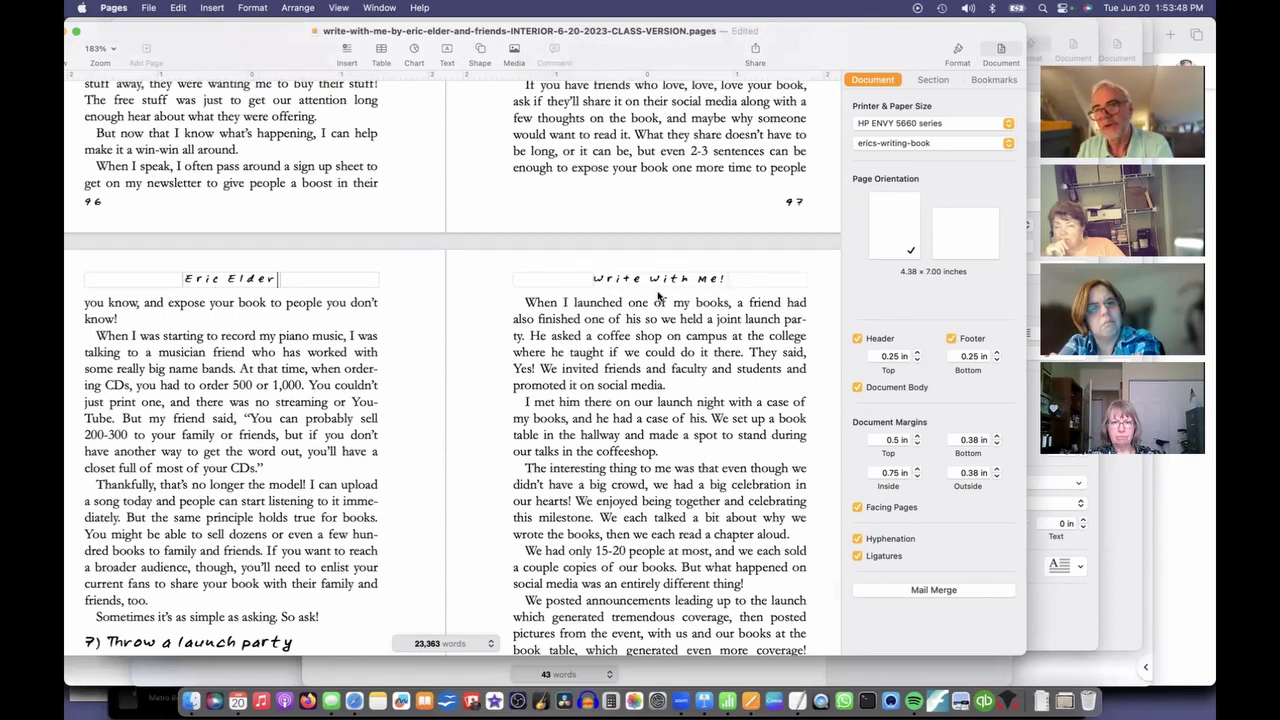
scroll(659, 295, up, 10)
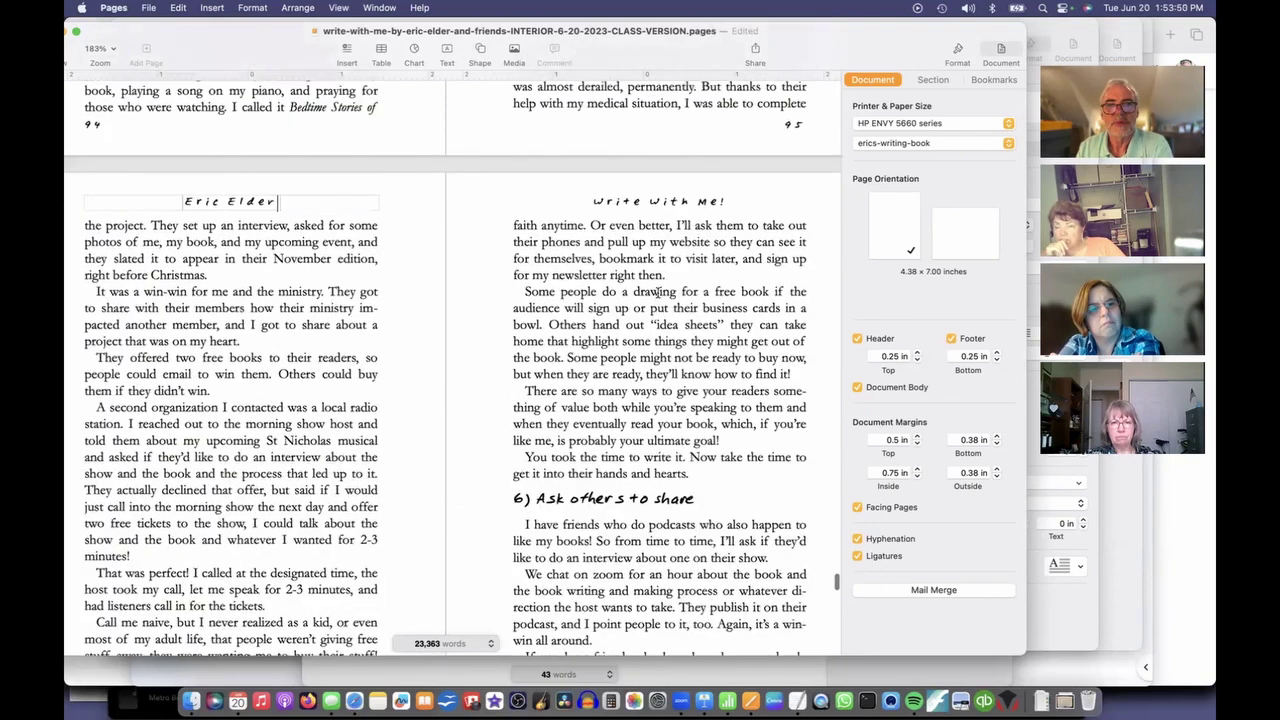
scroll(657, 292, up, 1)
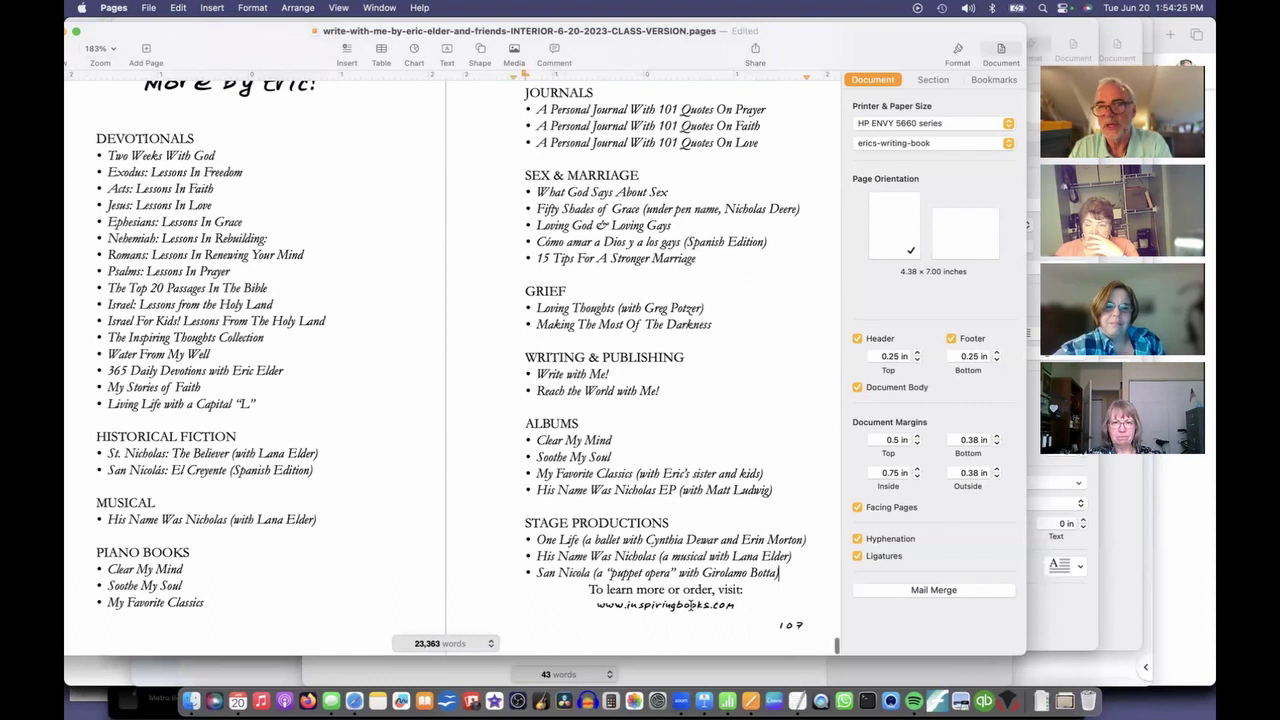
Set the first-line indent to 0 in for the two centered lines inviting readers' questions above the ericelder.com address.
scroll(665, 604, up, 15)
scroll(690, 605, up, 10)
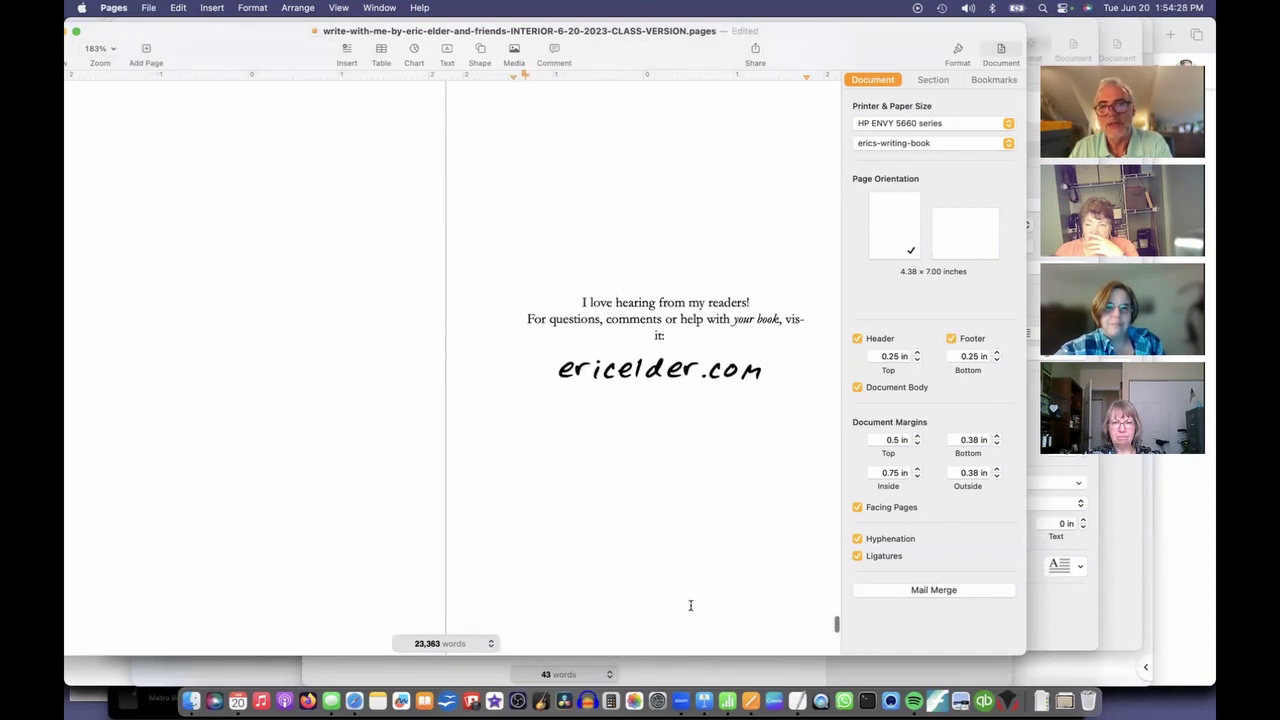
scroll(690, 605, up, 2)
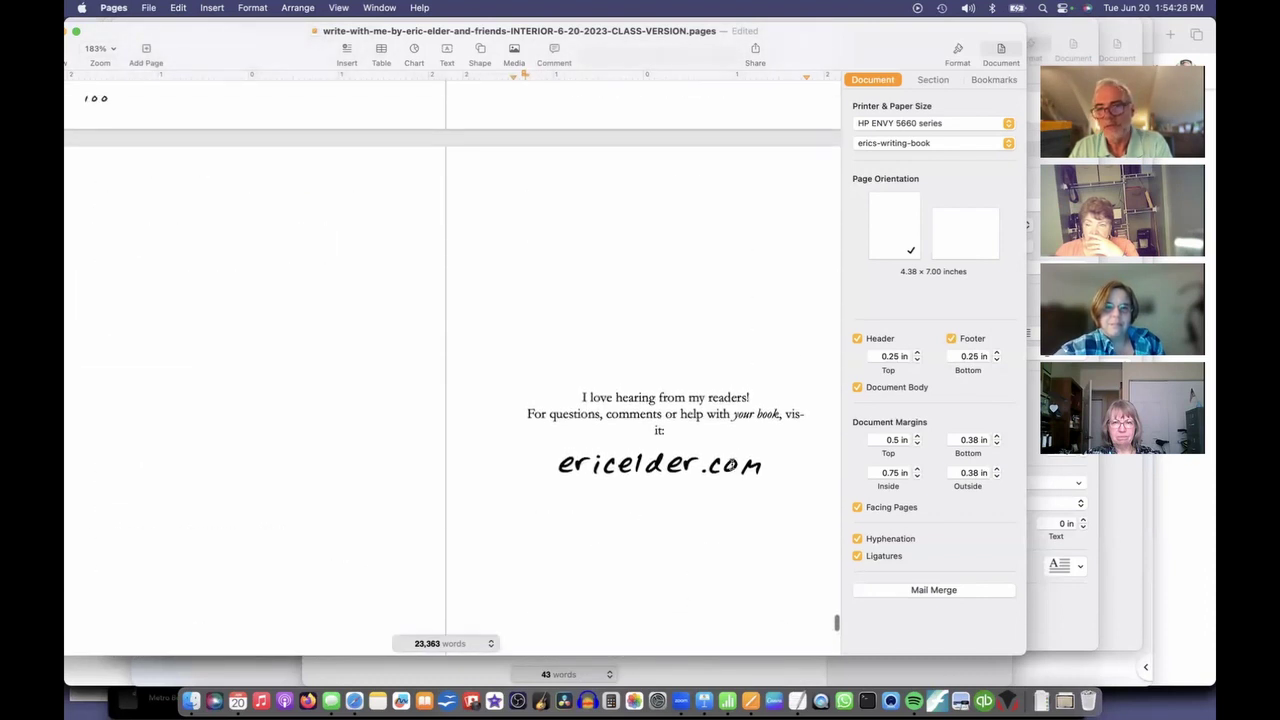
triple_click(733, 400)
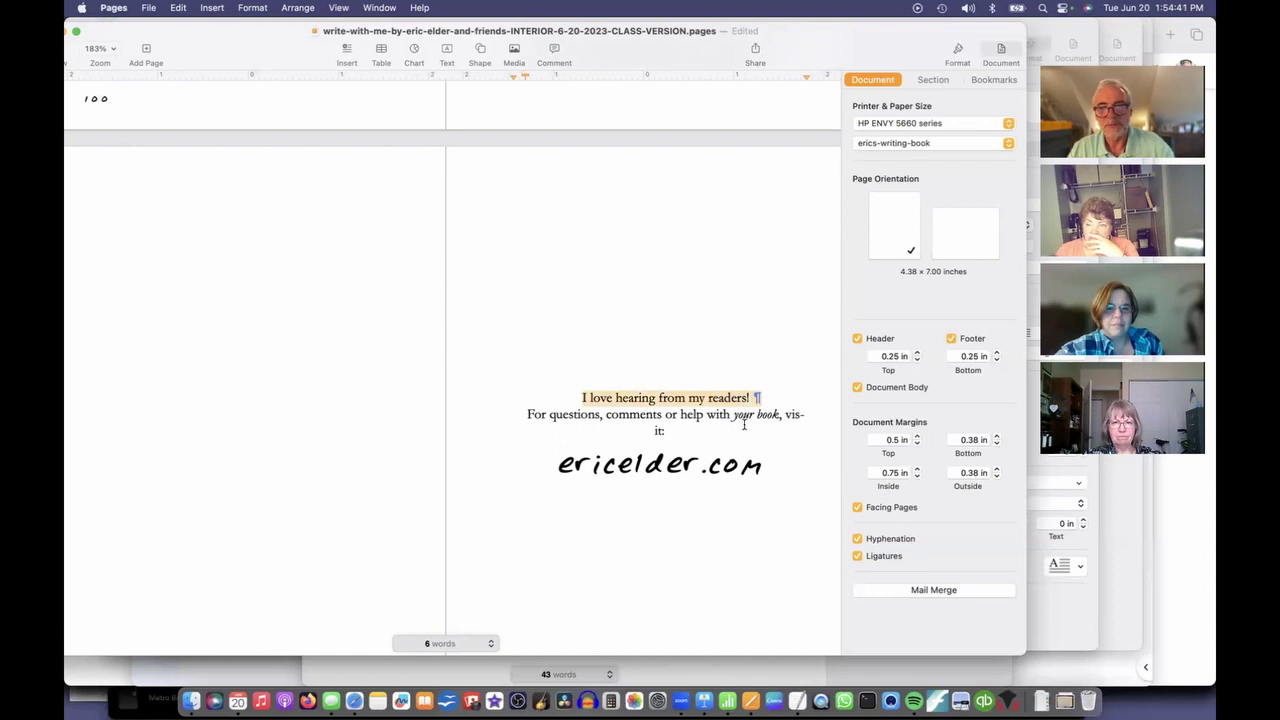
shift+click(743, 424)
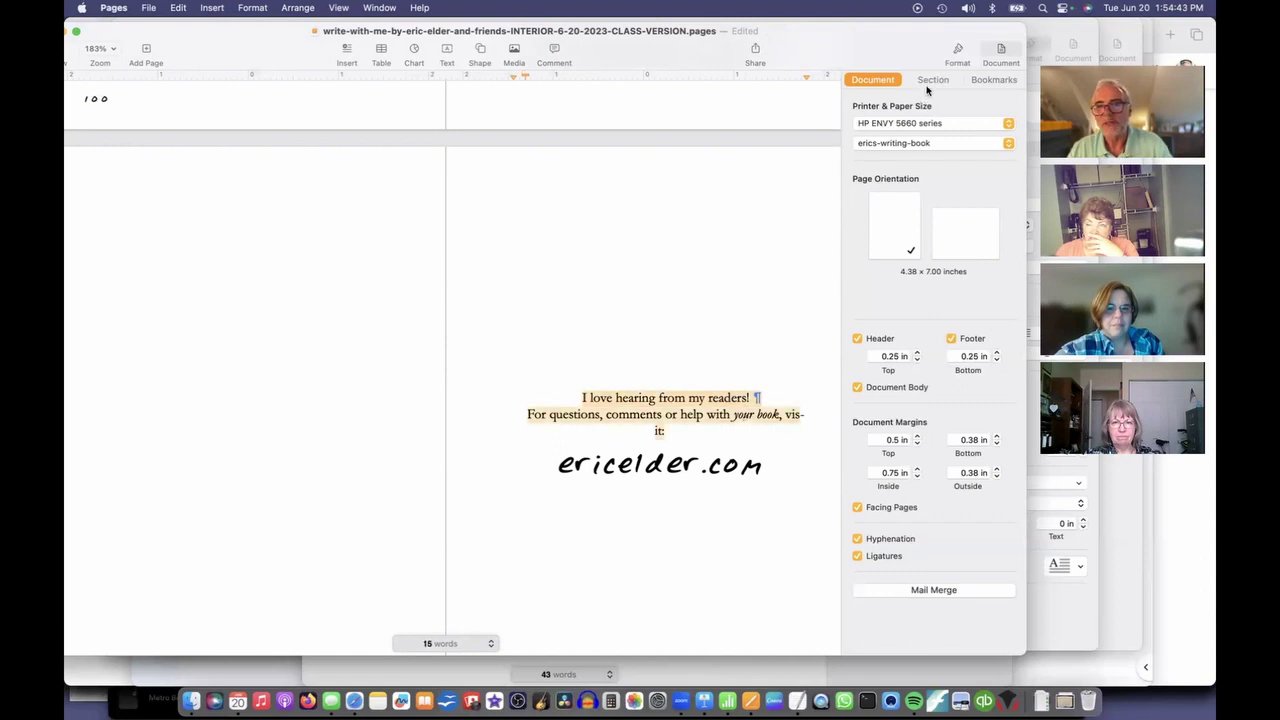
click(958, 50)
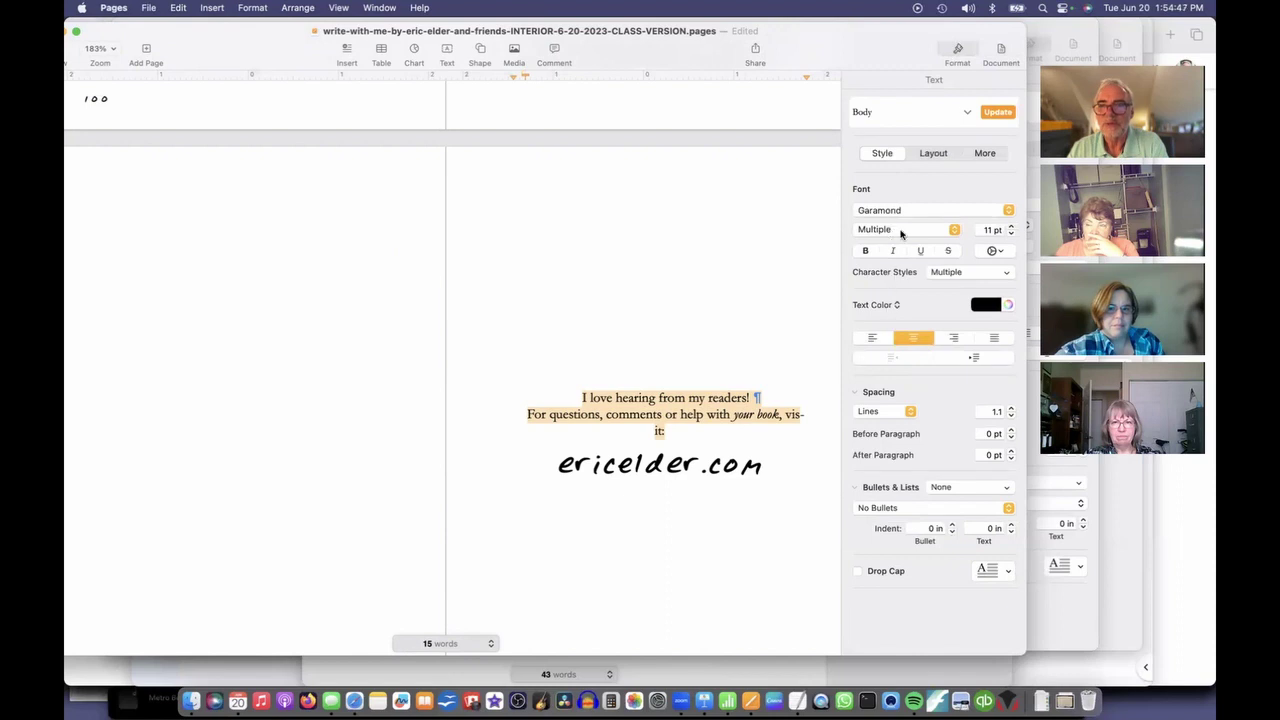
click(932, 154)
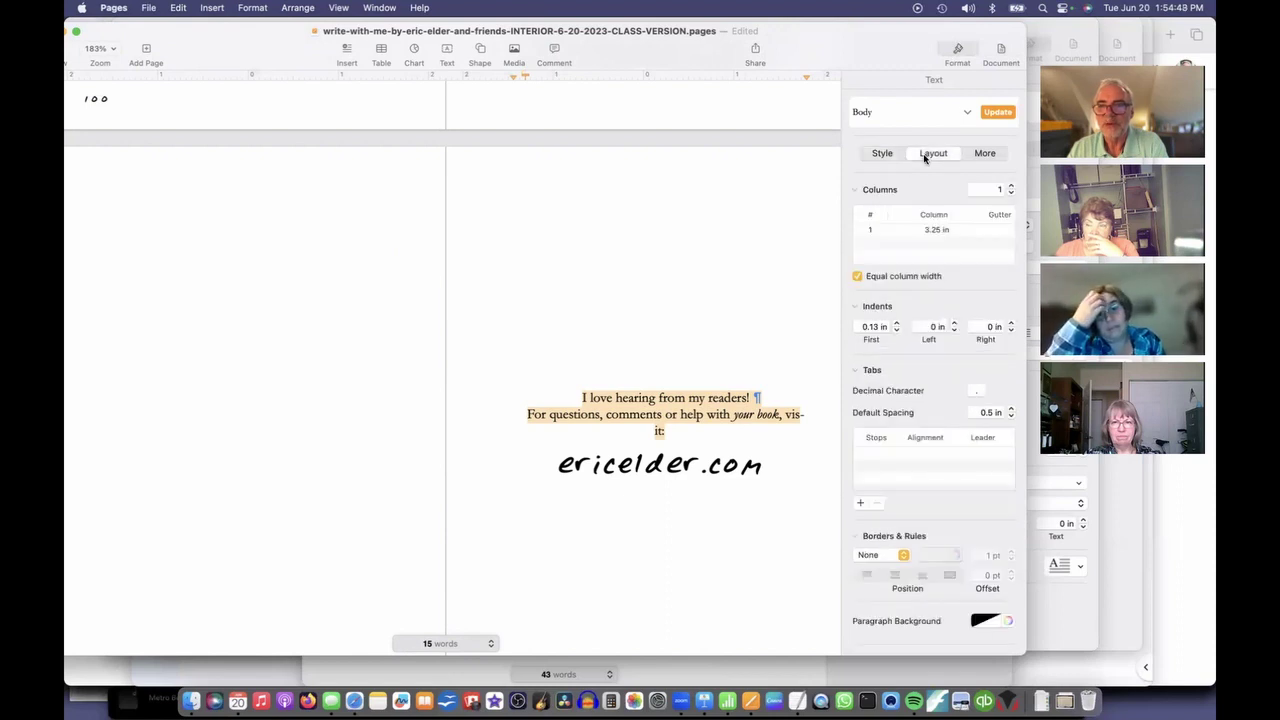
click(896, 330)
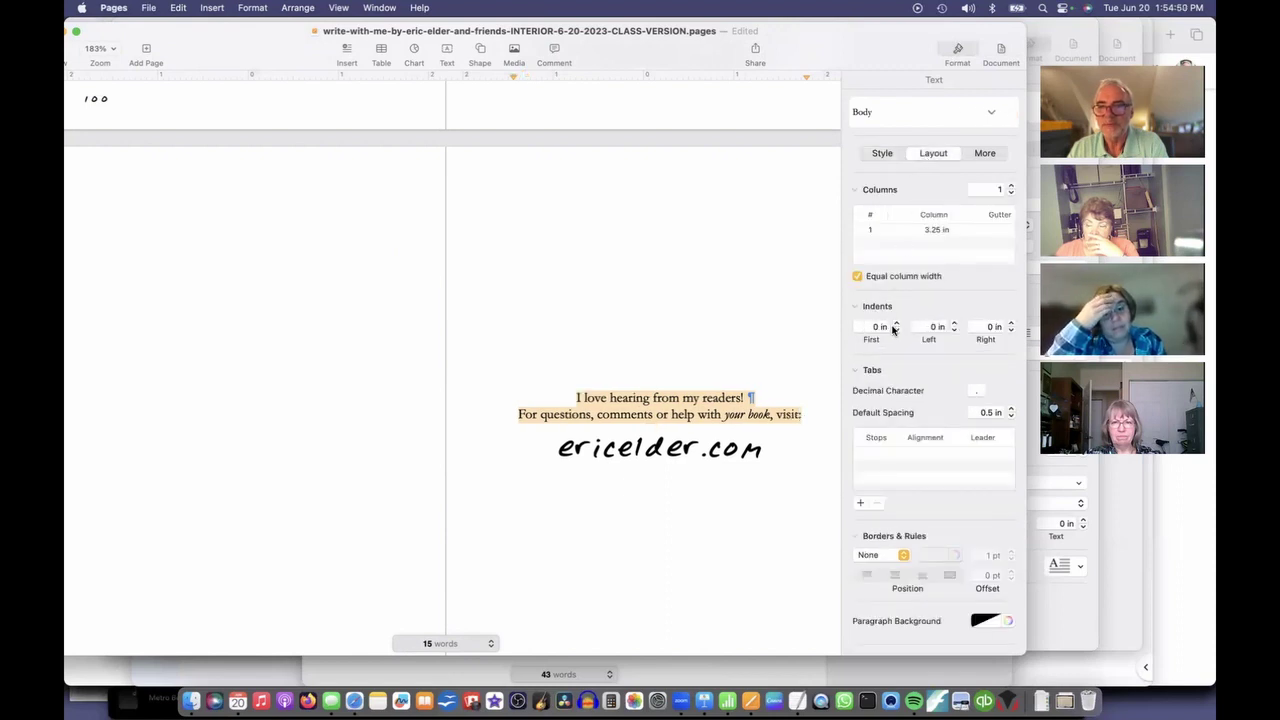
click(700, 355)
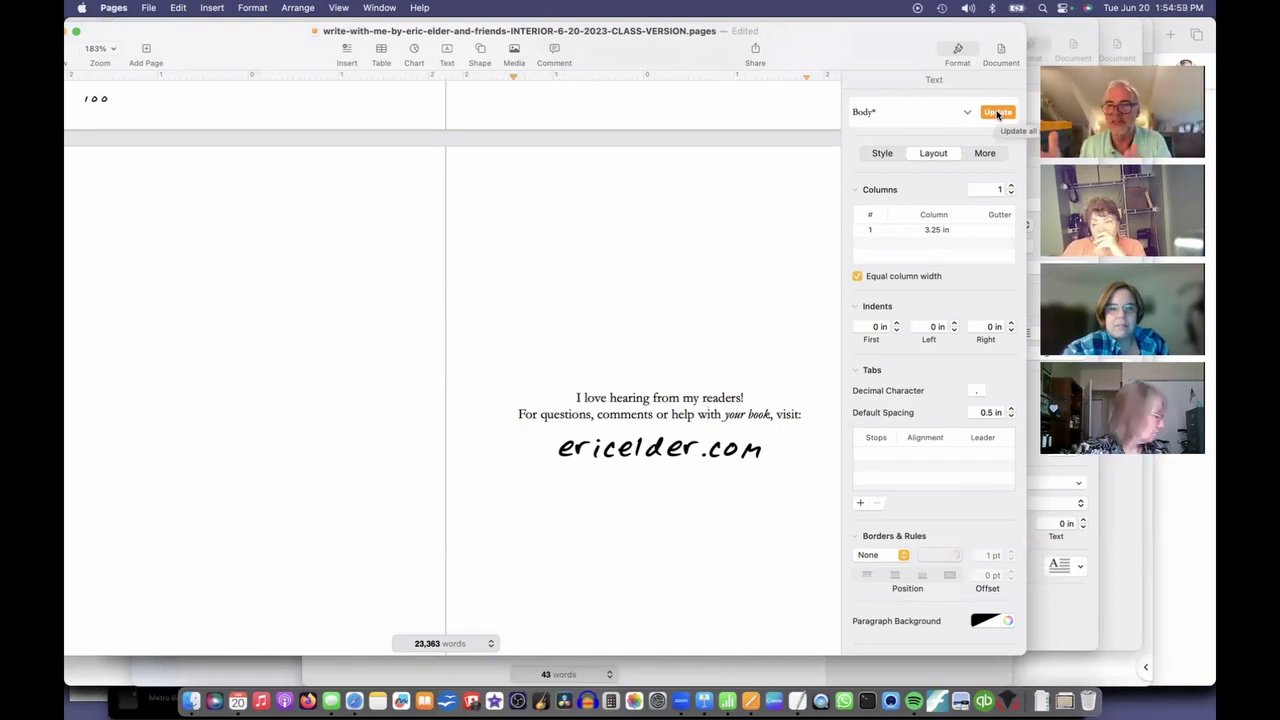
click(700, 448)
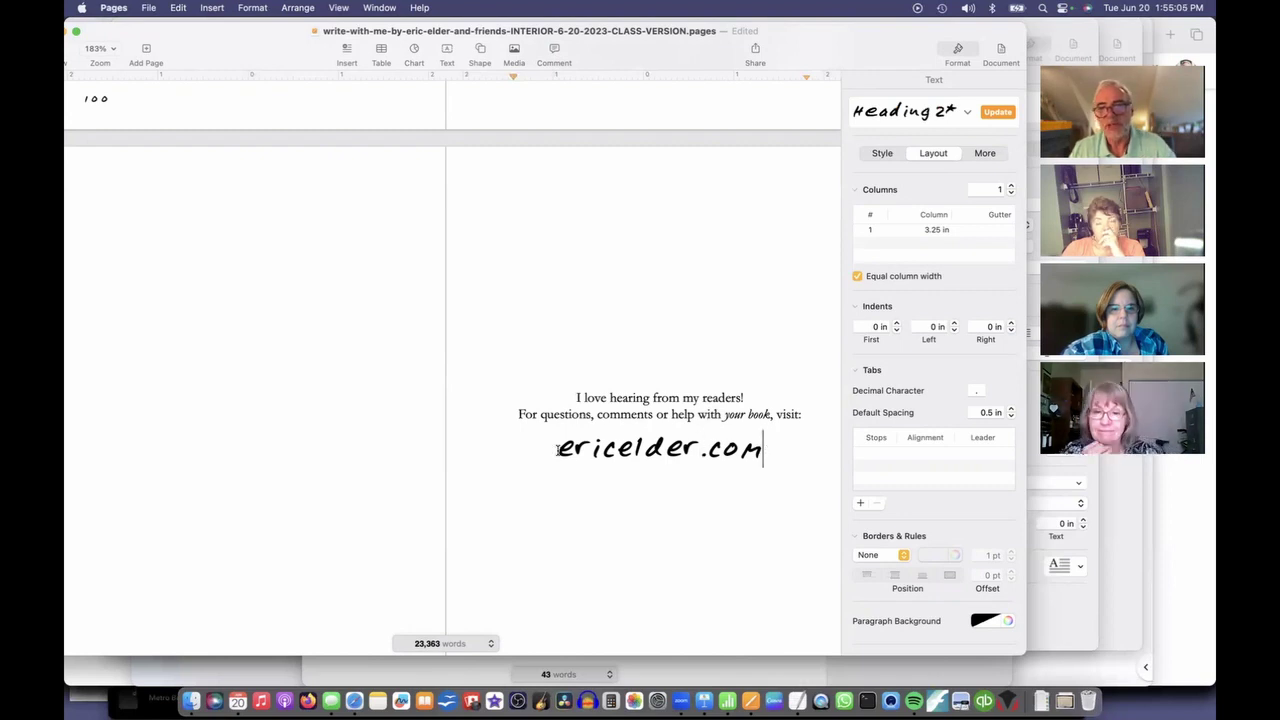
triple_click(557, 449)
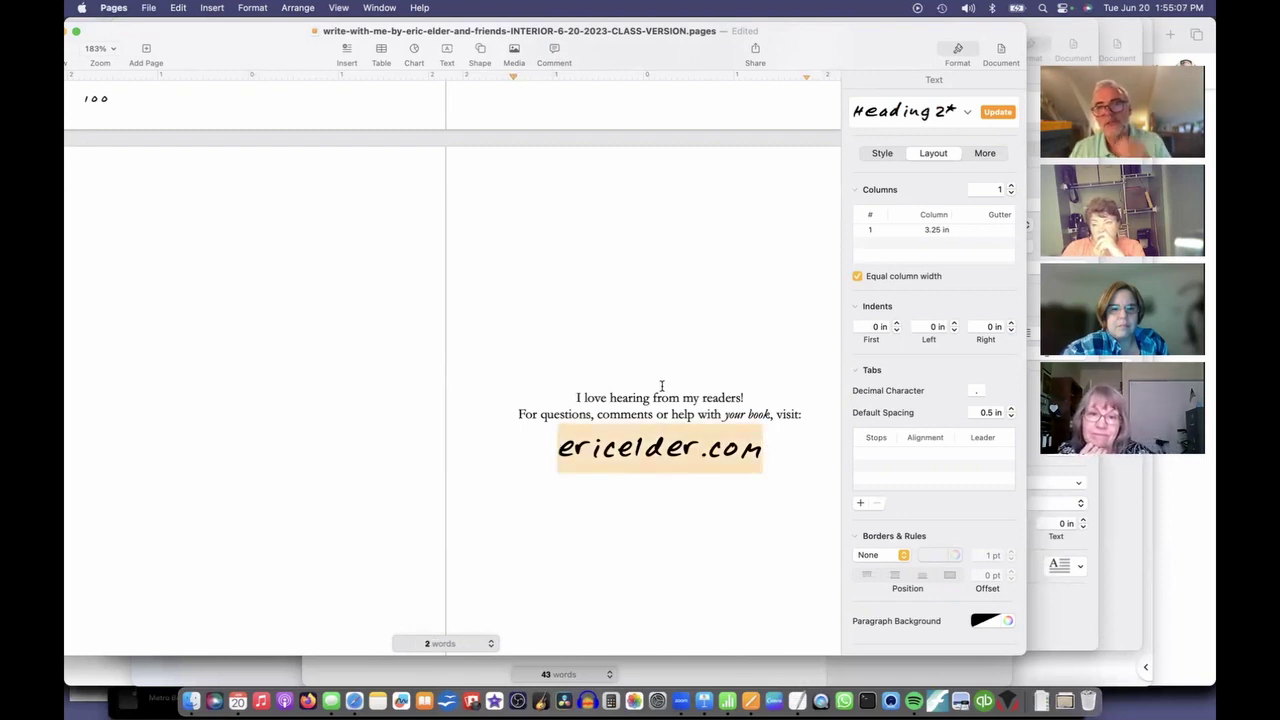
right_click(610, 439)
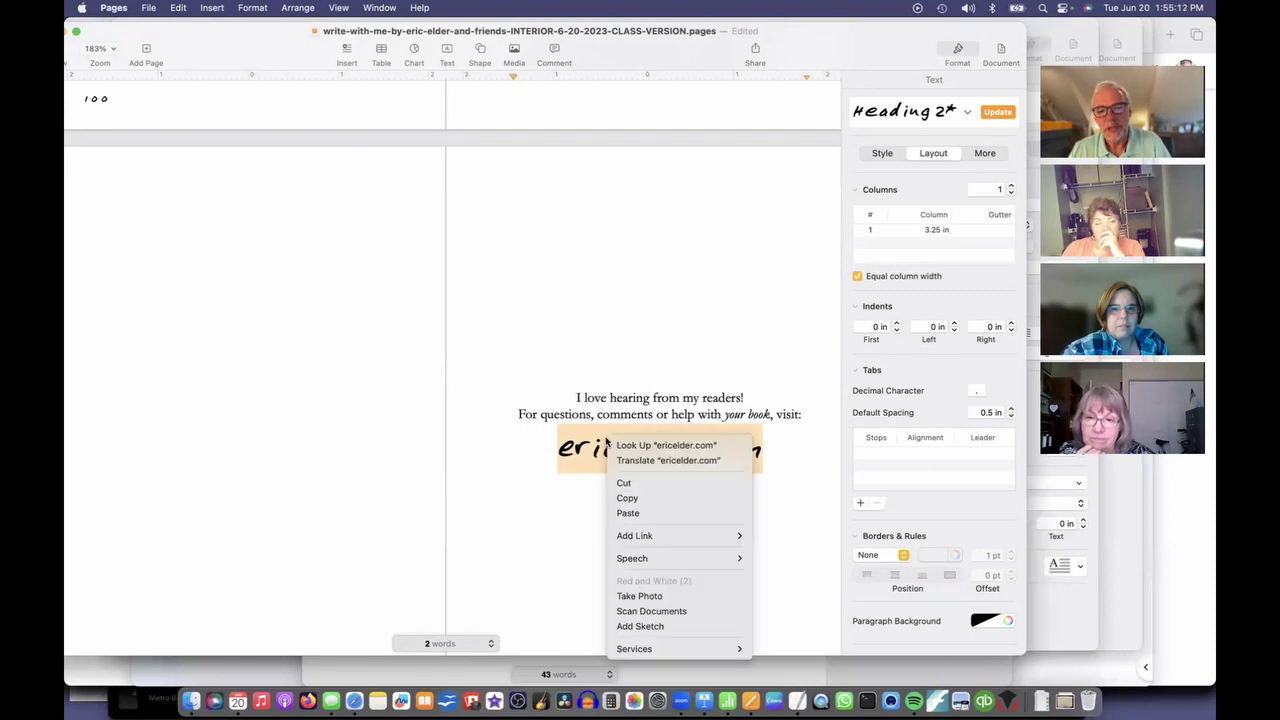
mouse_move(646, 540)
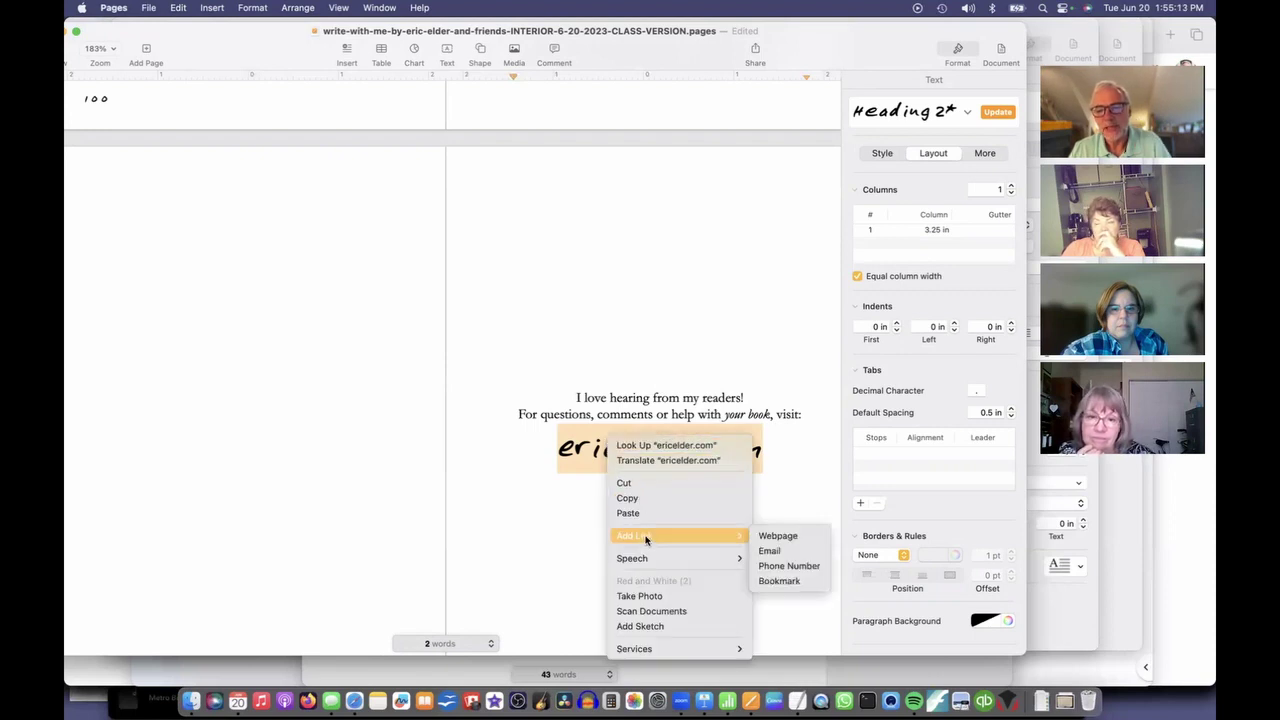
click(764, 538)
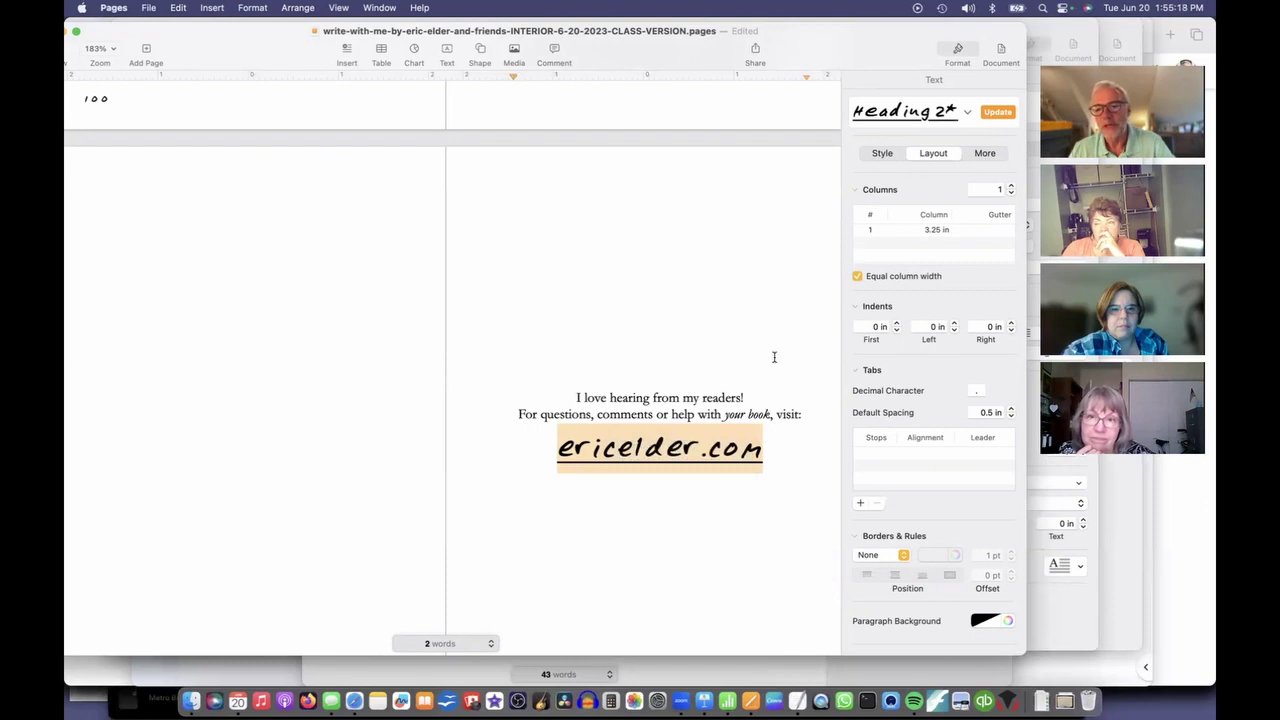
right_click(713, 455)
click(739, 550)
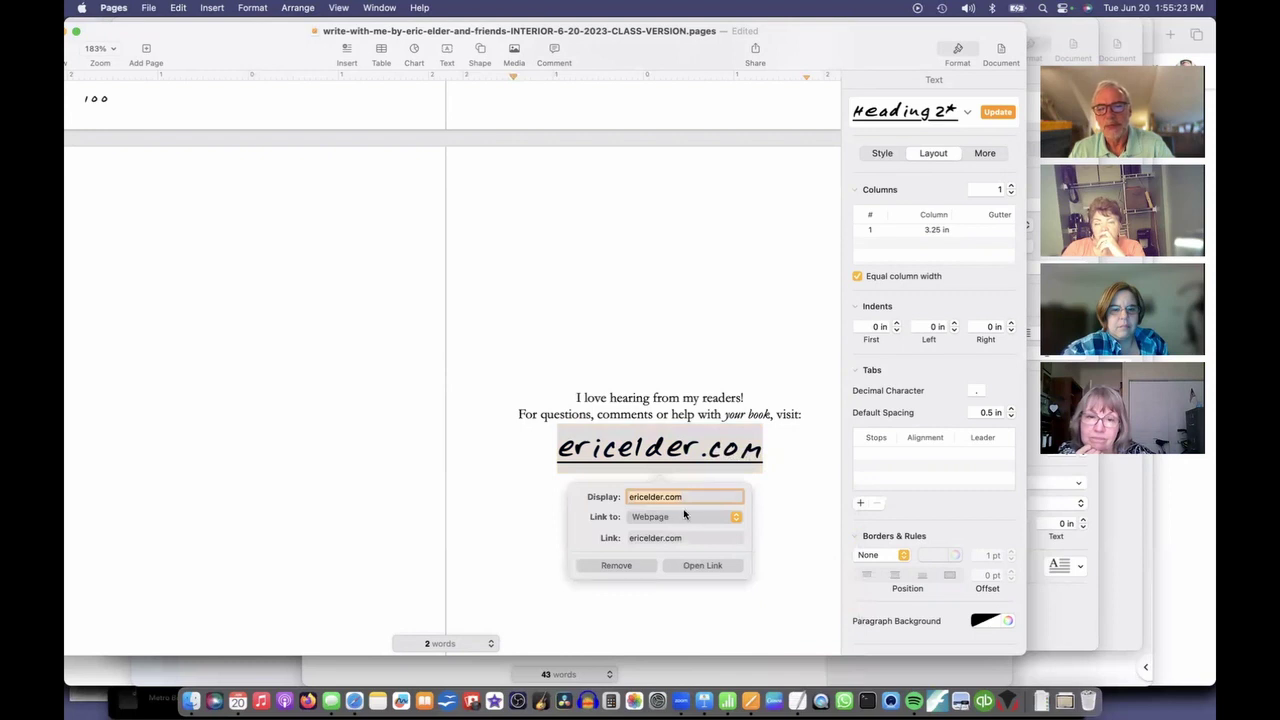
click(630, 540)
text(https)
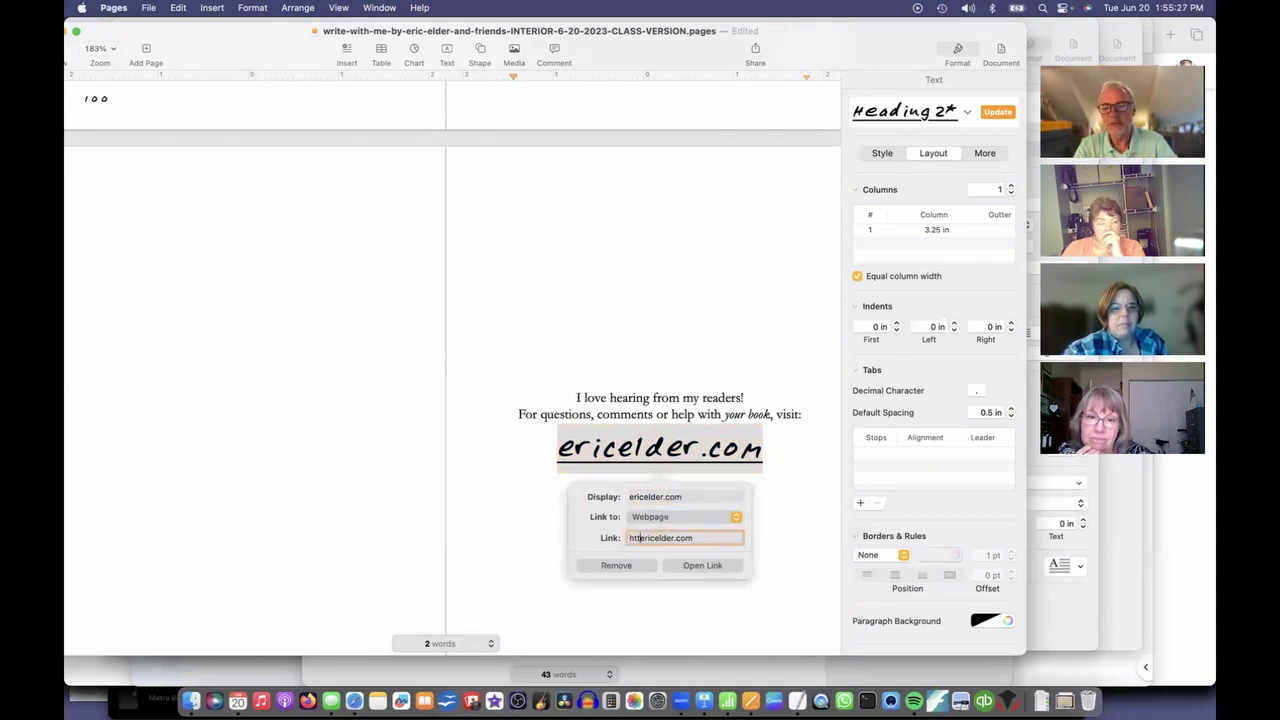
text(://)
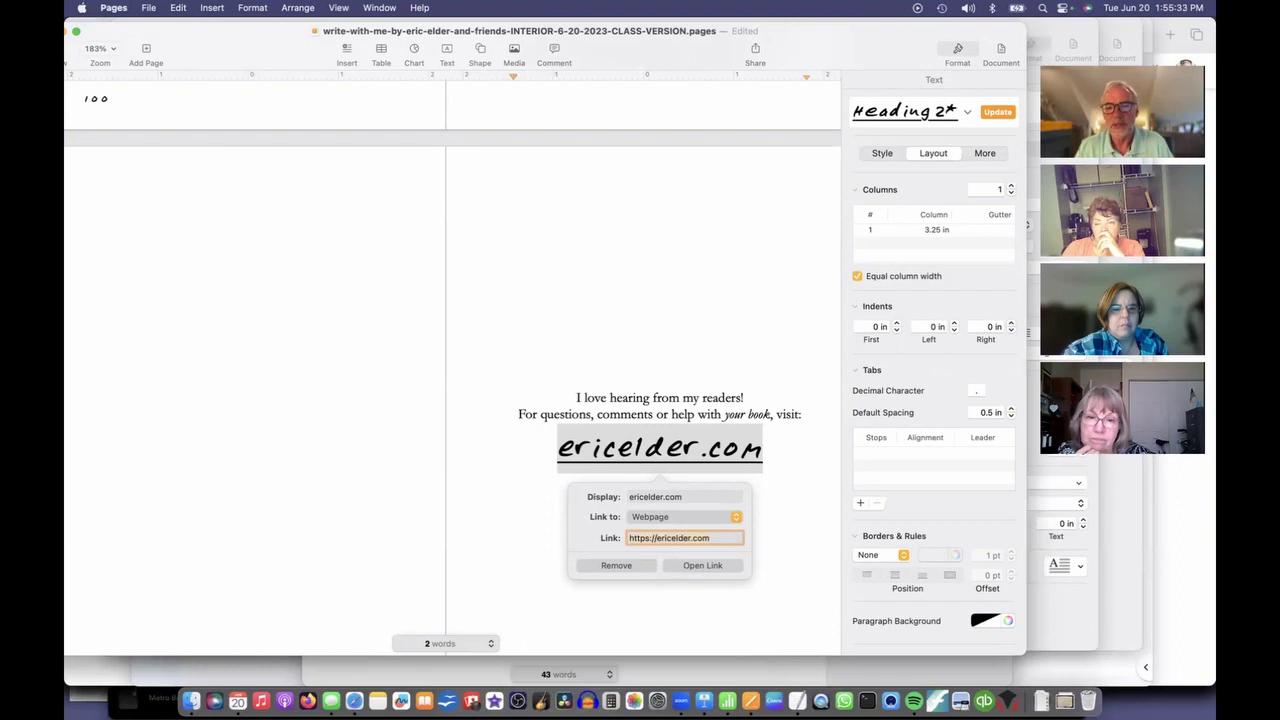
key(Return)
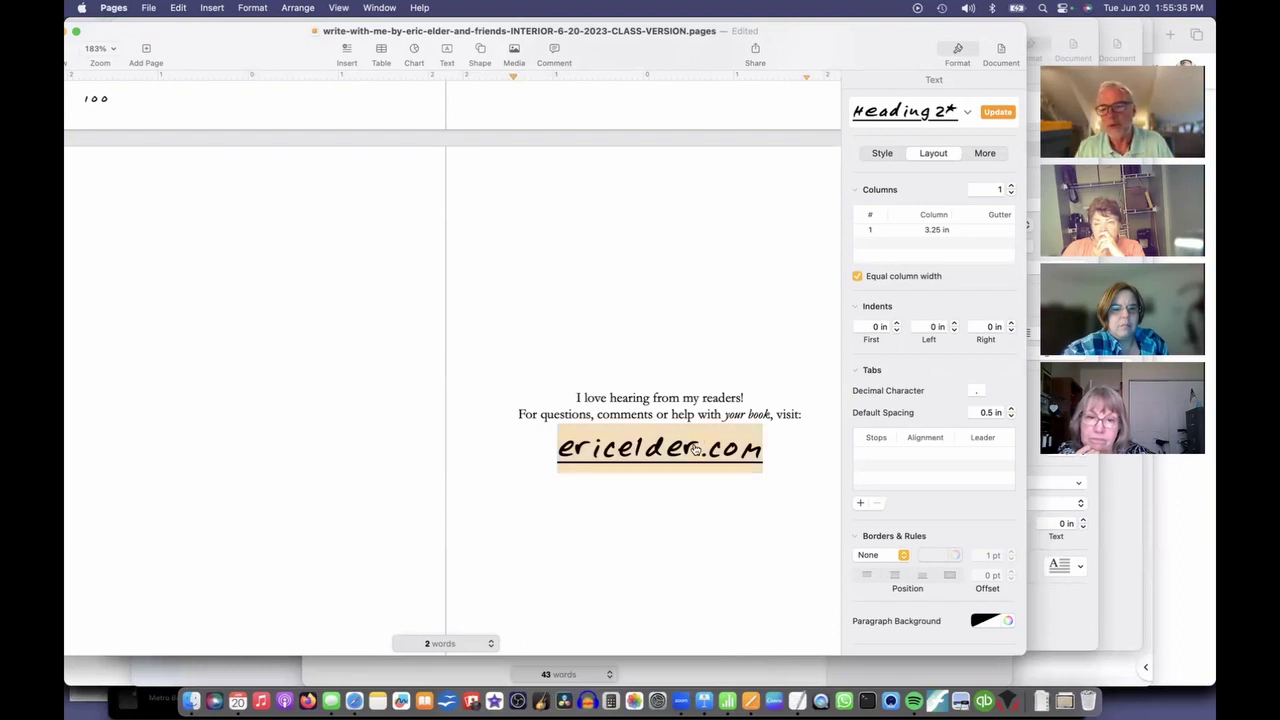
Remove the underline from the linked ericelder.com text.
click(782, 449)
right_click(756, 449)
click(756, 360)
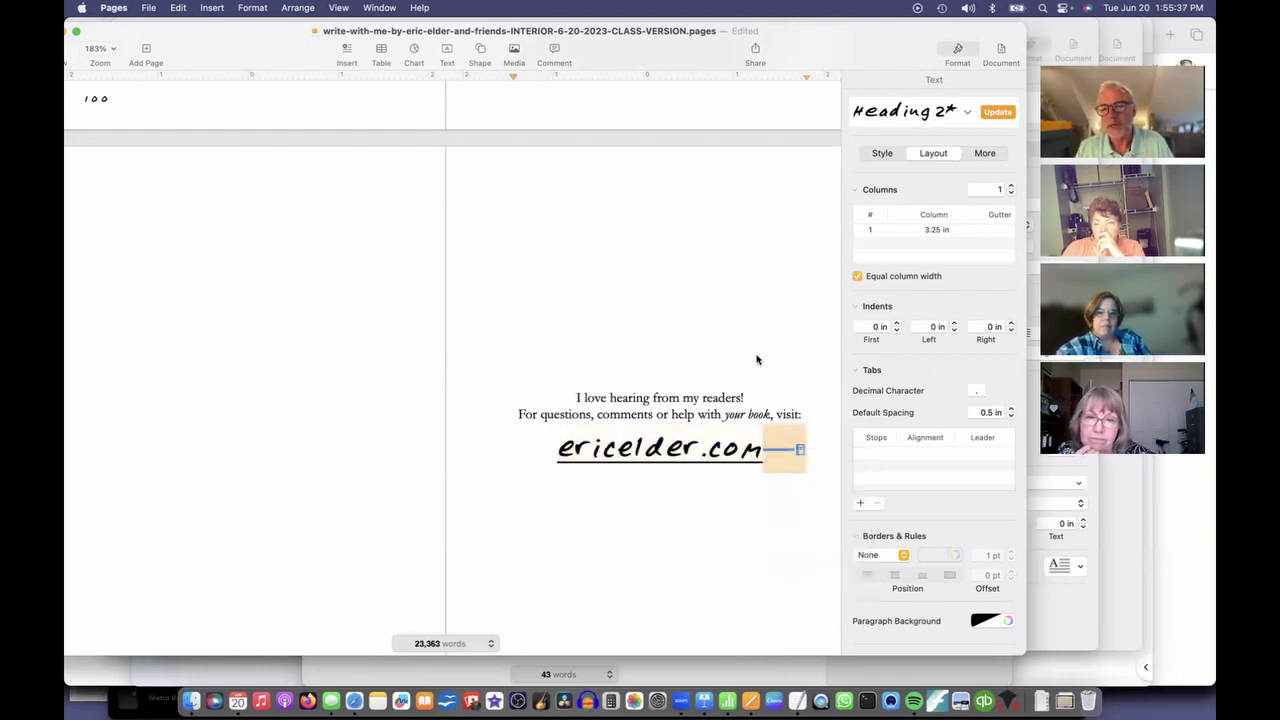
click(765, 449)
drag(765, 449, 577, 447)
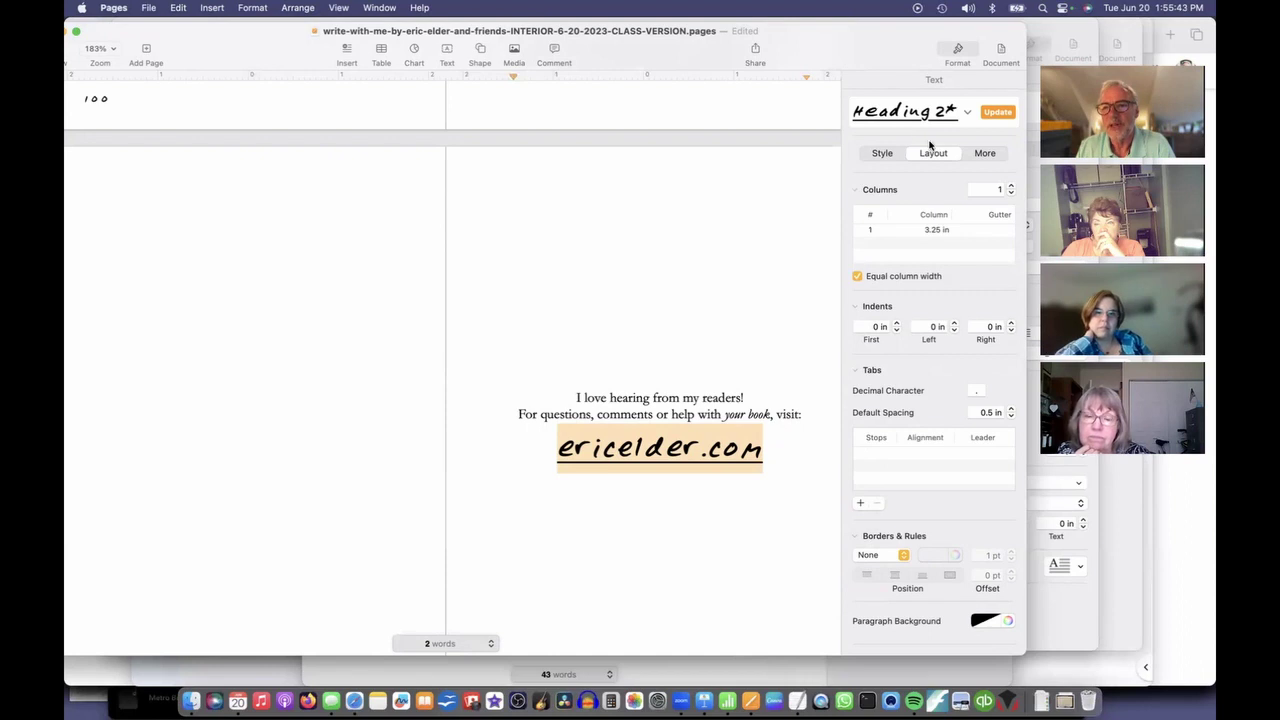
click(883, 154)
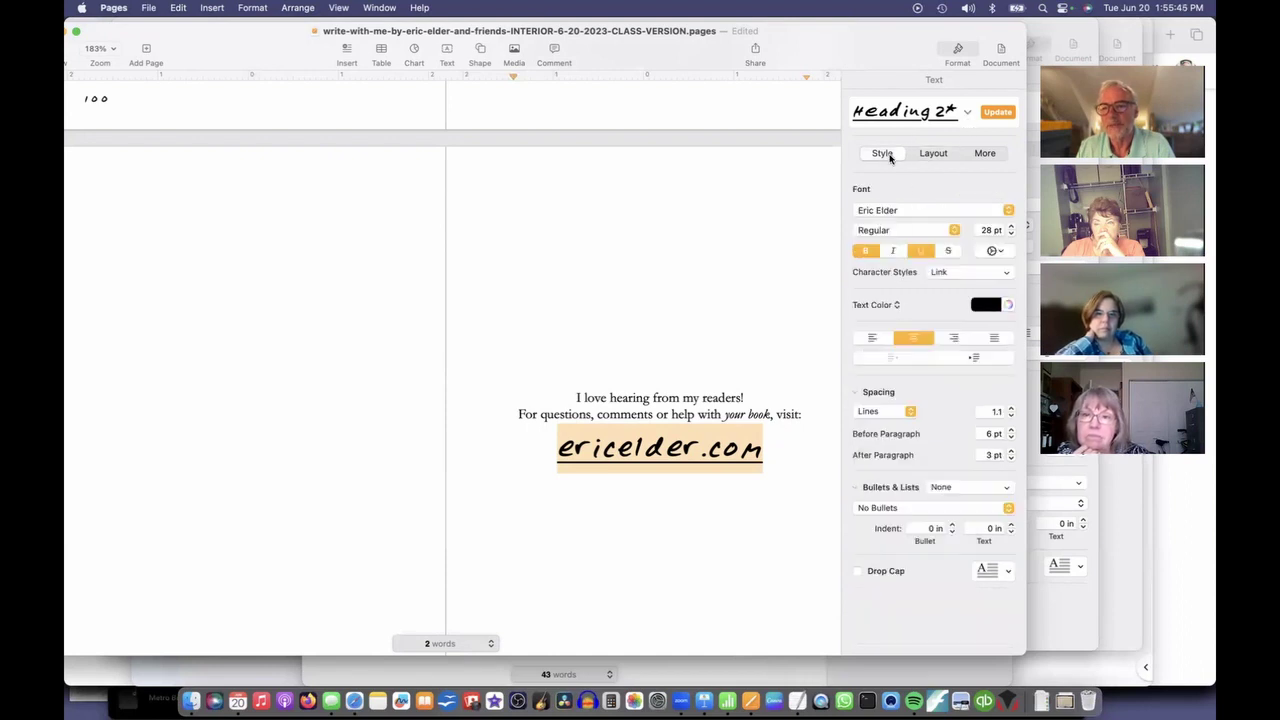
click(922, 251)
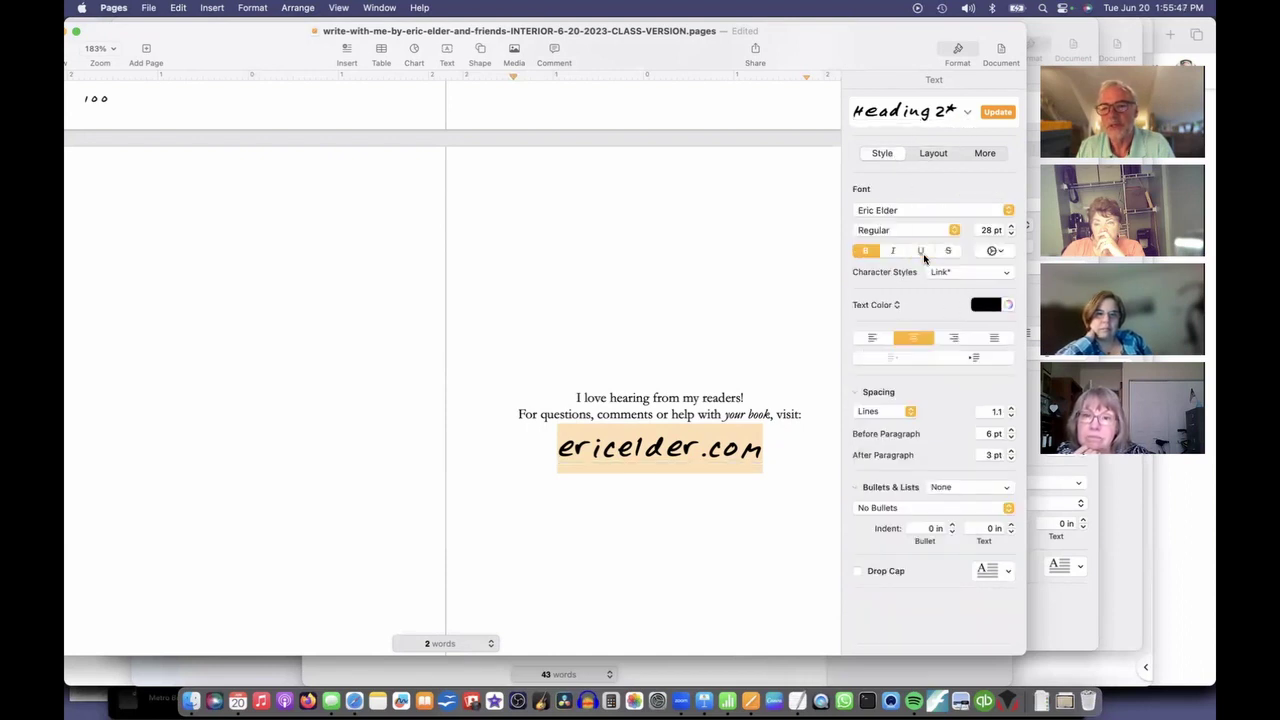
click(752, 367)
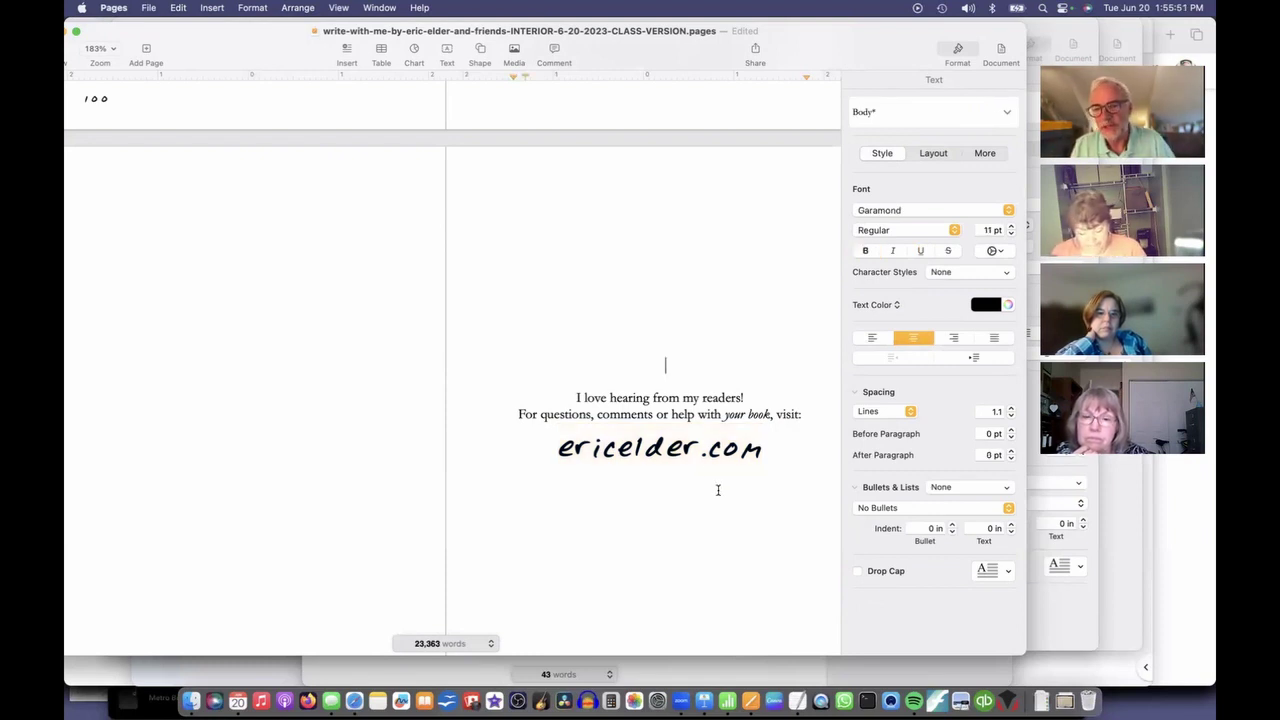
Test the ericelder.com link by opening it in Safari, and return to the book document in Pages.
click(658, 454)
click(698, 521)
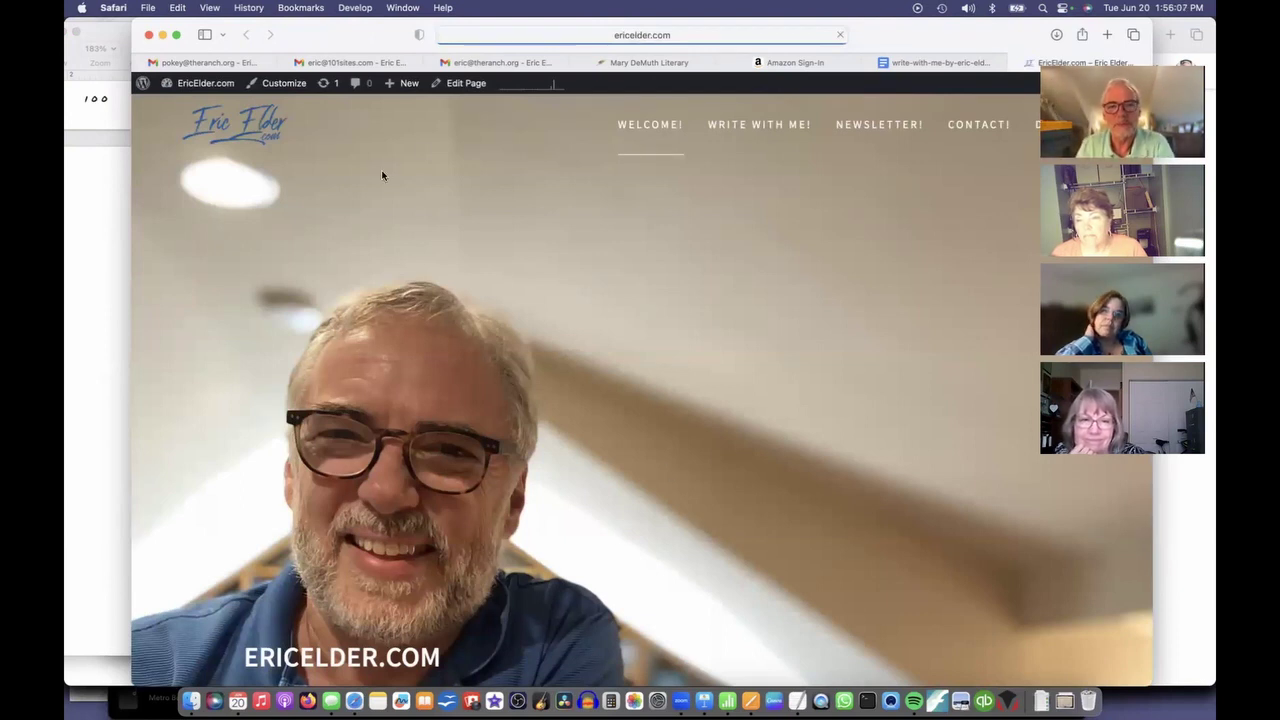
click(1012, 66)
key(super+Tab)
Export the book document as a PDF with Best image quality into the writewitheric folder.
scroll(535, 343, up, 6)
scroll(535, 343, up, 10)
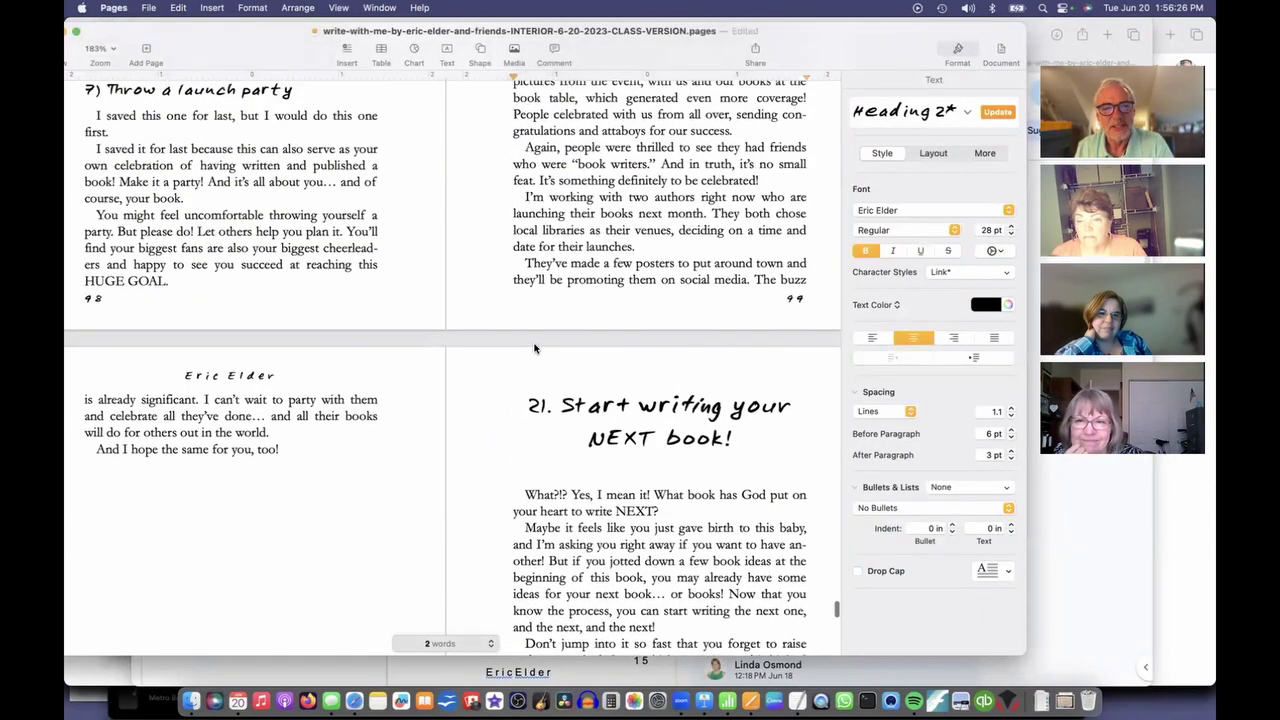
scroll(535, 343, up, 10)
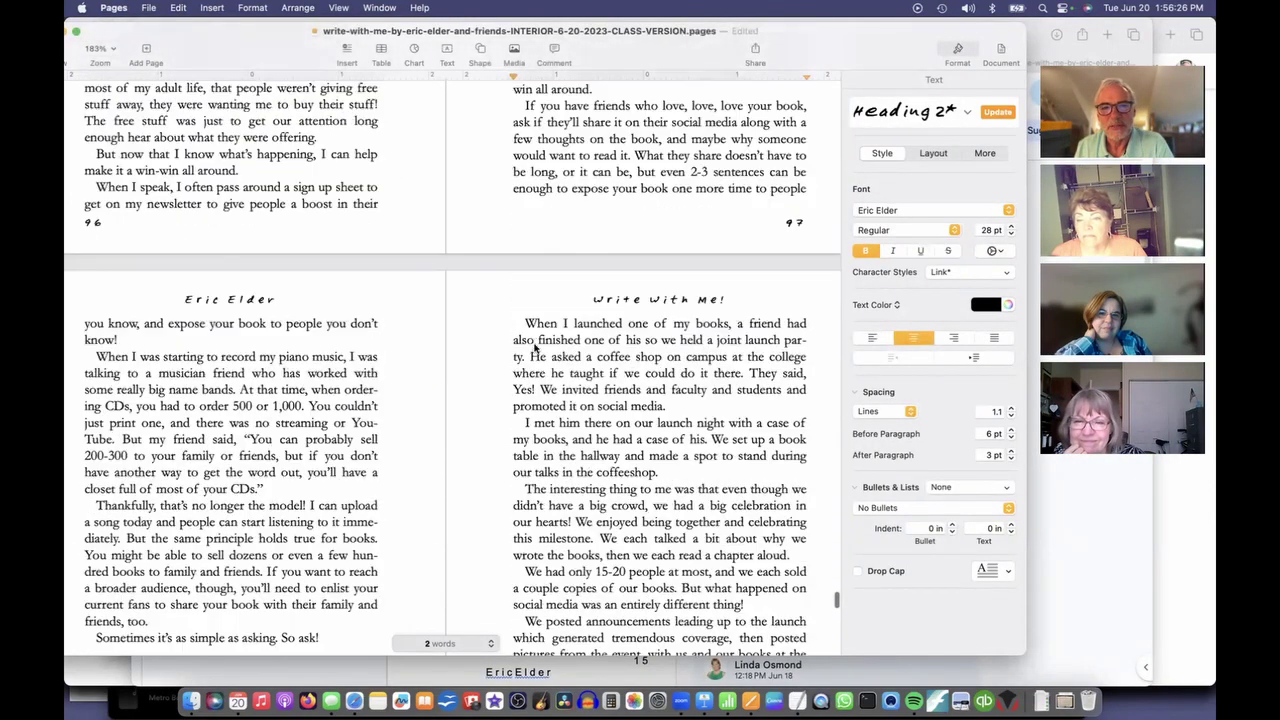
scroll(535, 343, up, 3)
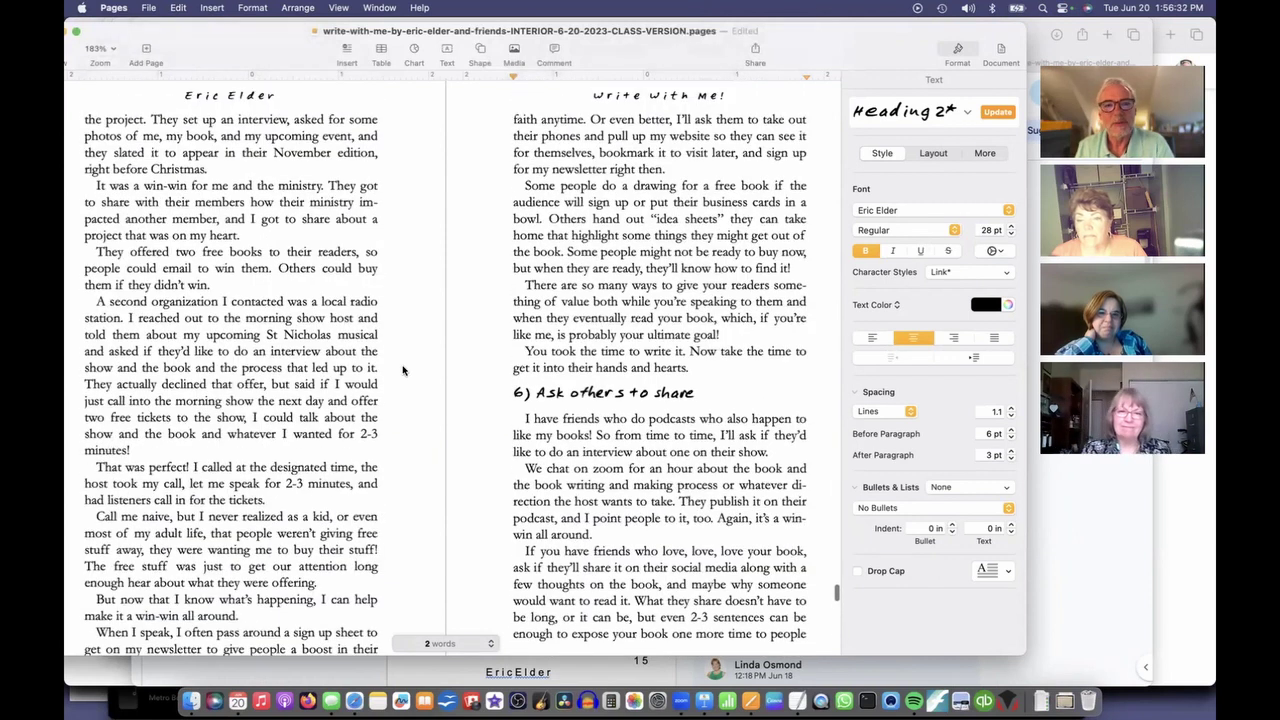
click(152, 9)
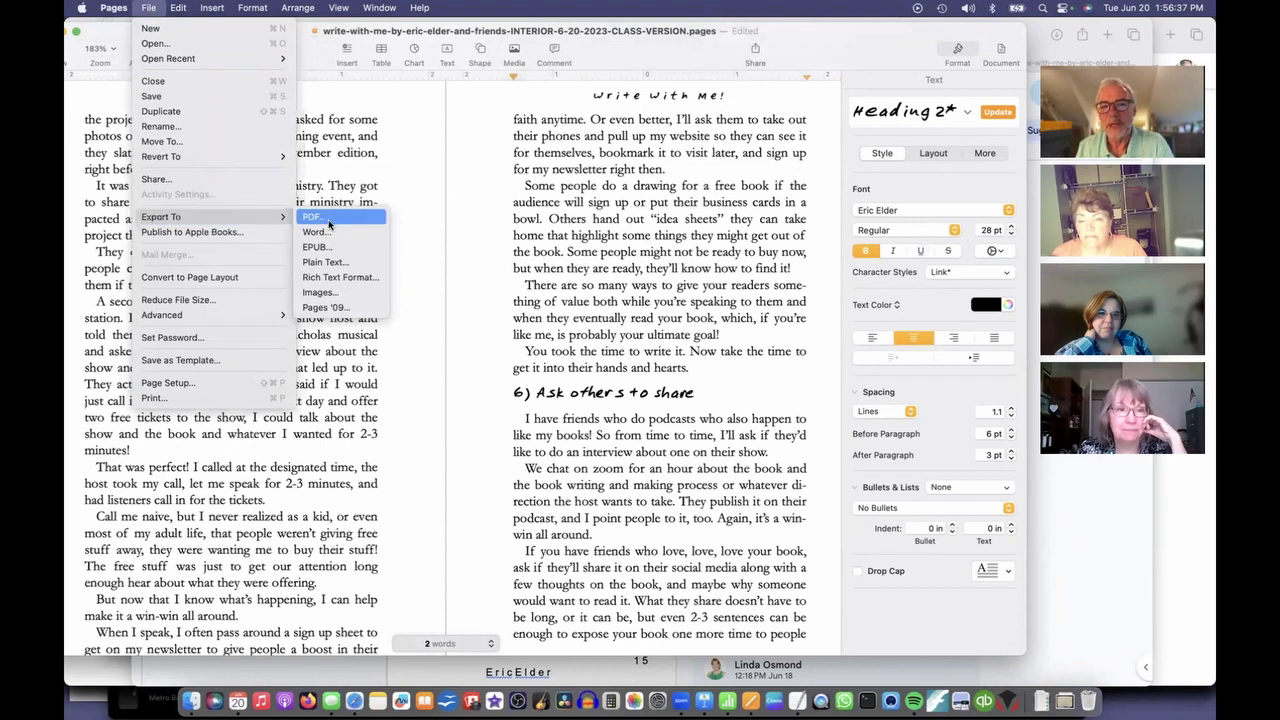
click(328, 220)
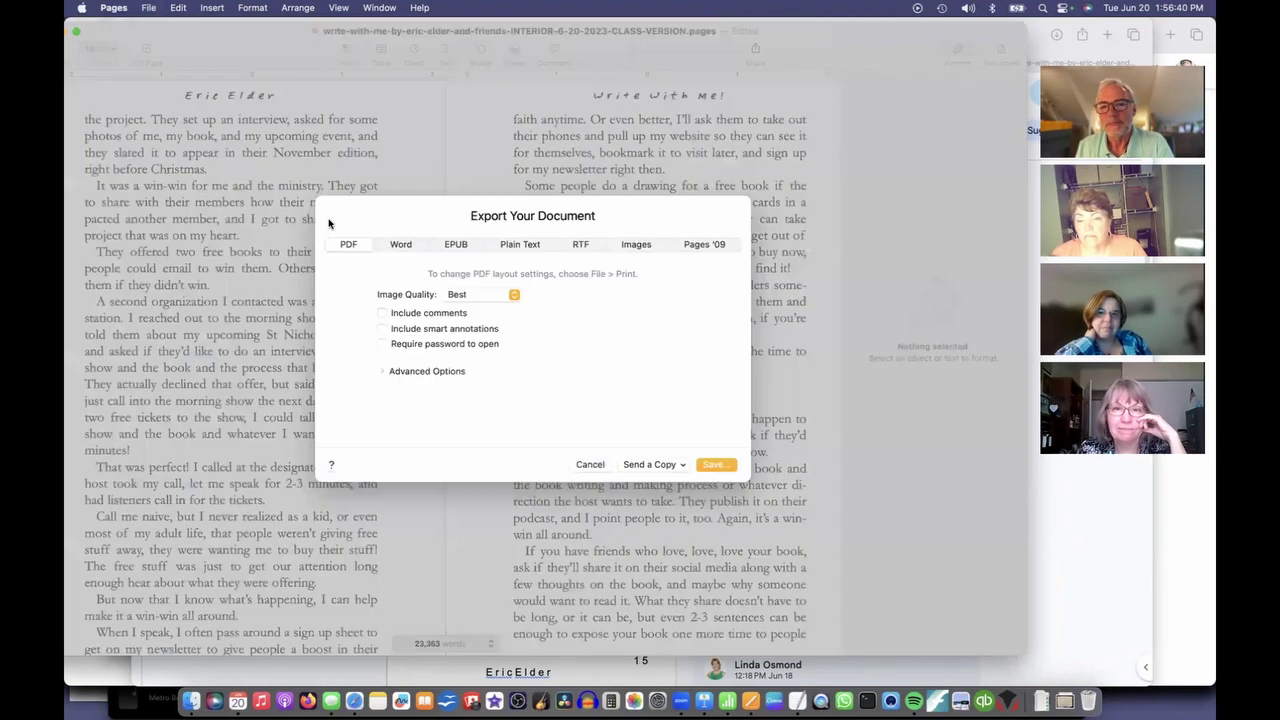
click(713, 466)
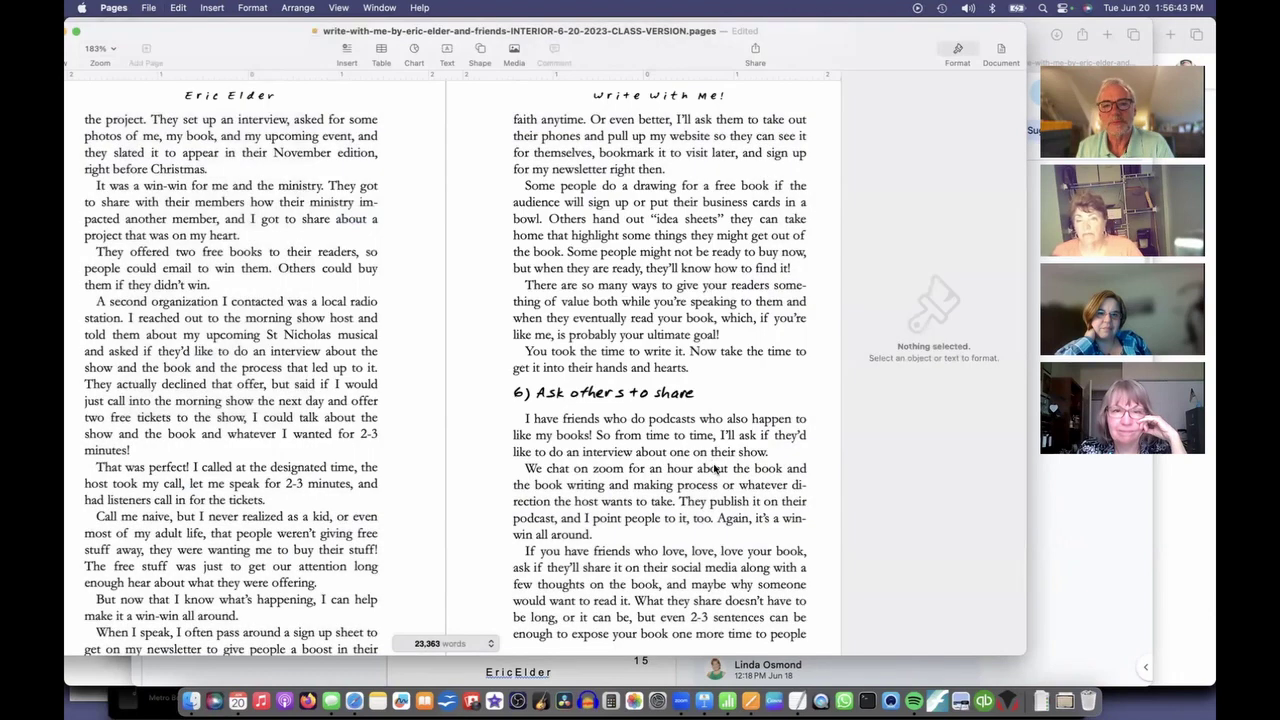
click(637, 136)
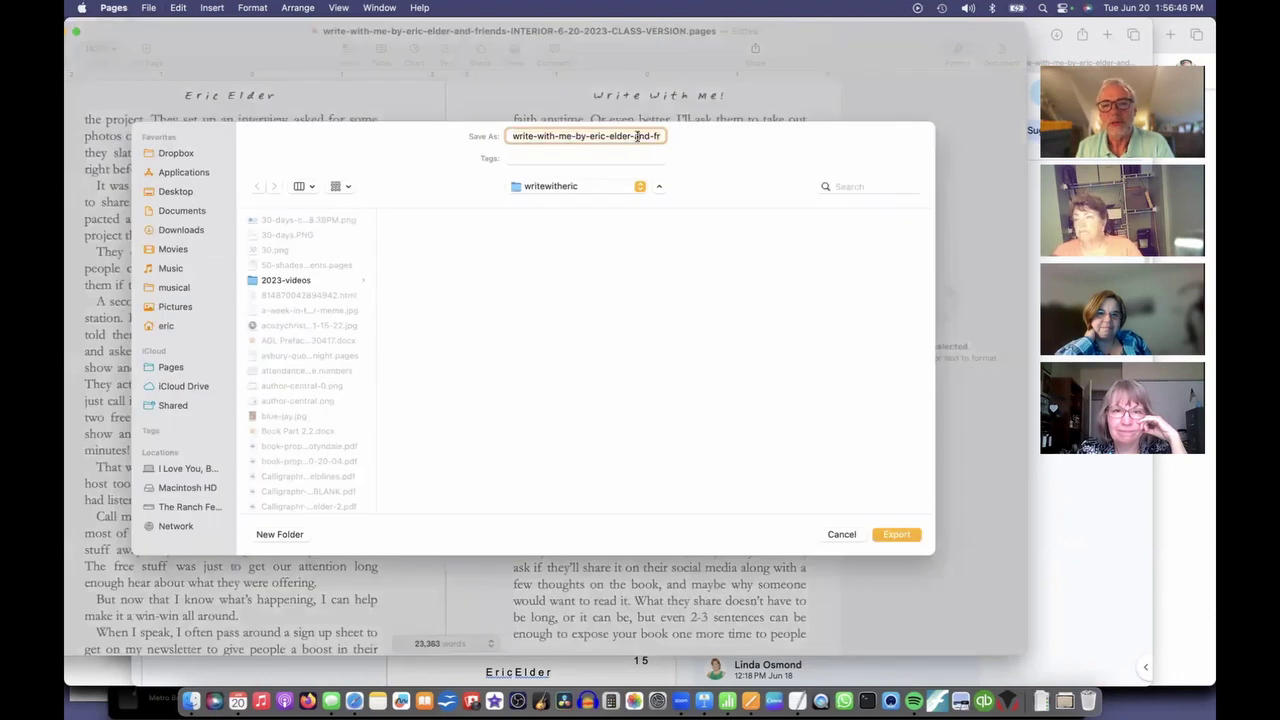
drag(637, 136, 689, 143)
click(896, 534)
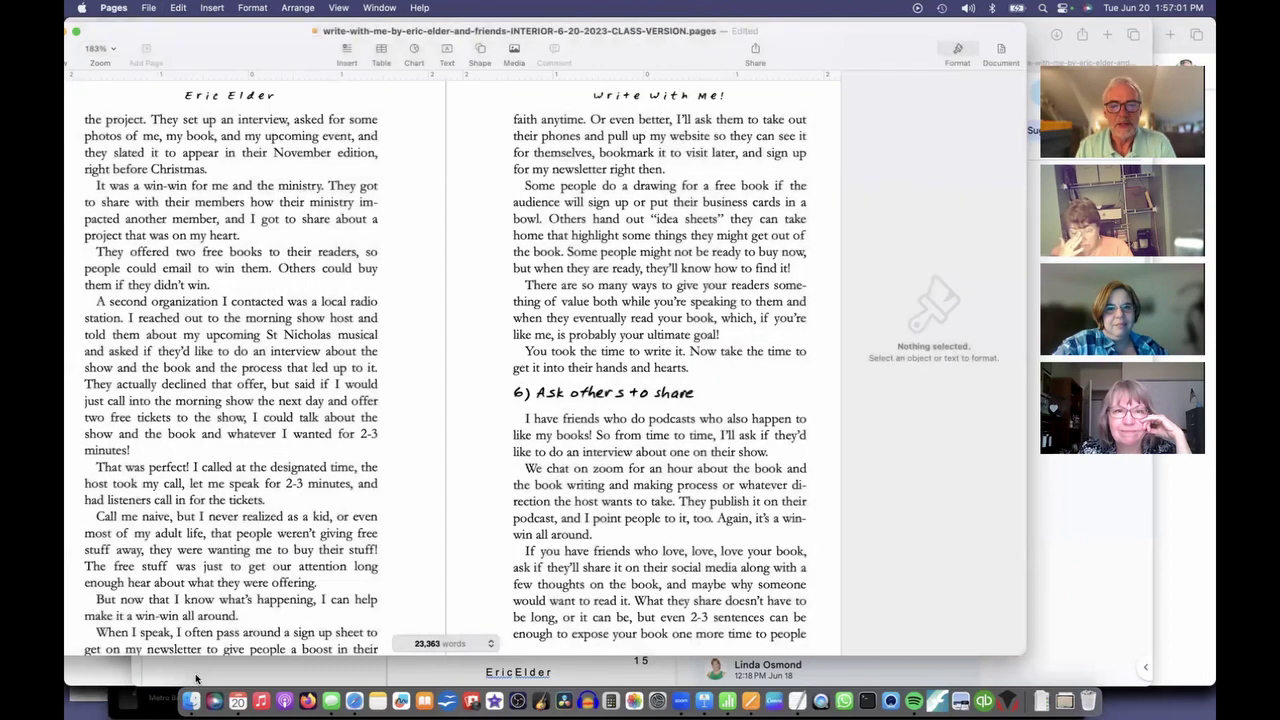
In Finder, sort the writewitheric folder by newest modification date and open the exported 6-20-2023-CLASS-VERSION PDF in Preview.
click(193, 690)
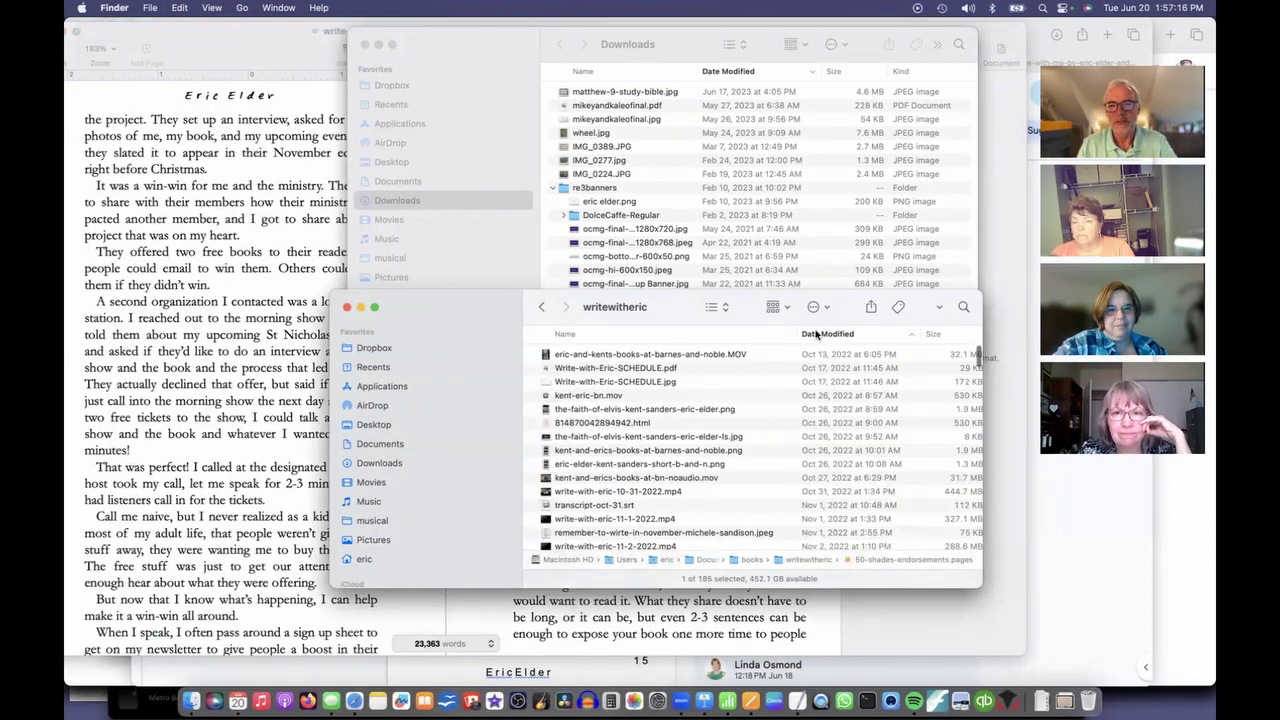
click(812, 334)
scroll(700, 396, down, 20)
scroll(682, 400, up, 5)
scroll(680, 400, up, 15)
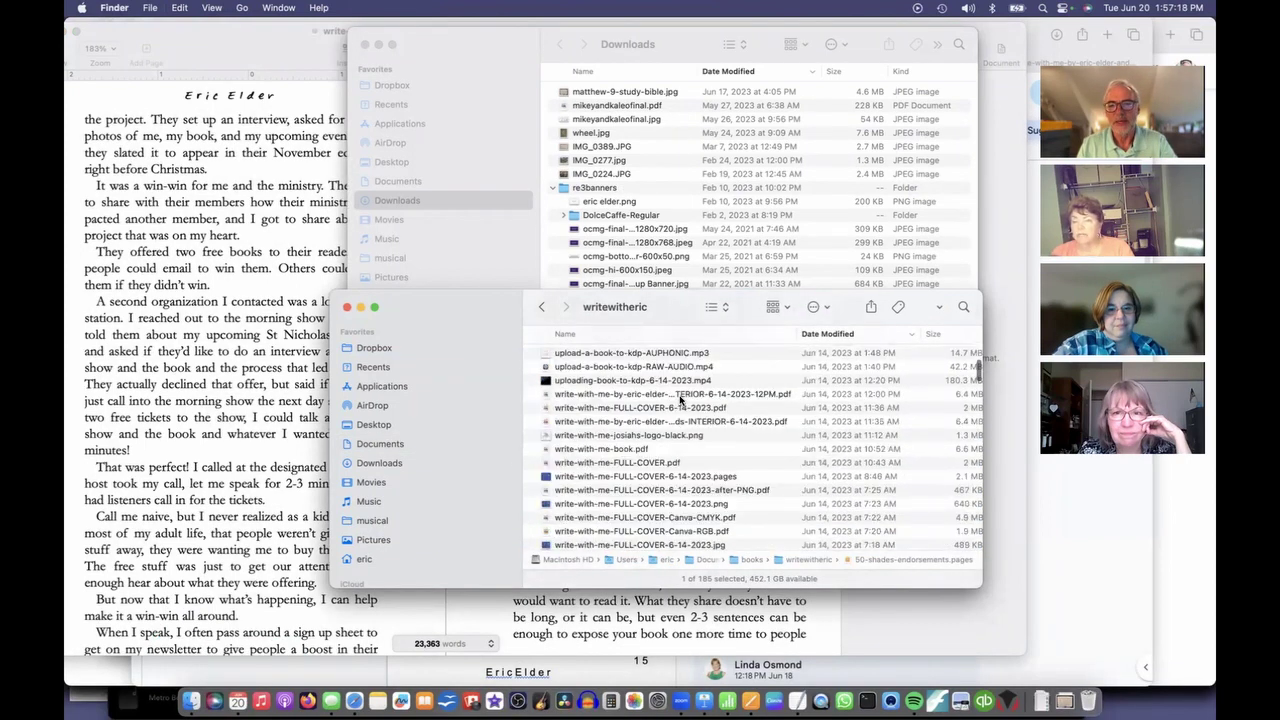
click(714, 354)
click(715, 352)
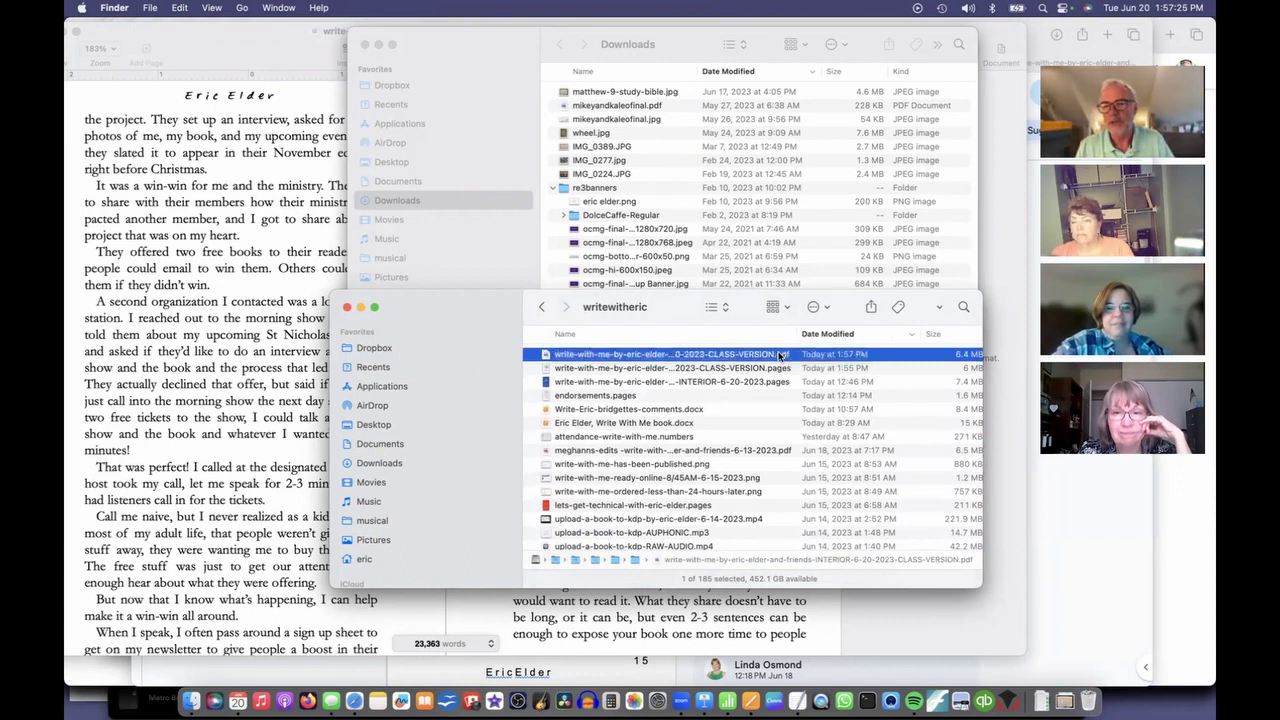
double_click(779, 355)
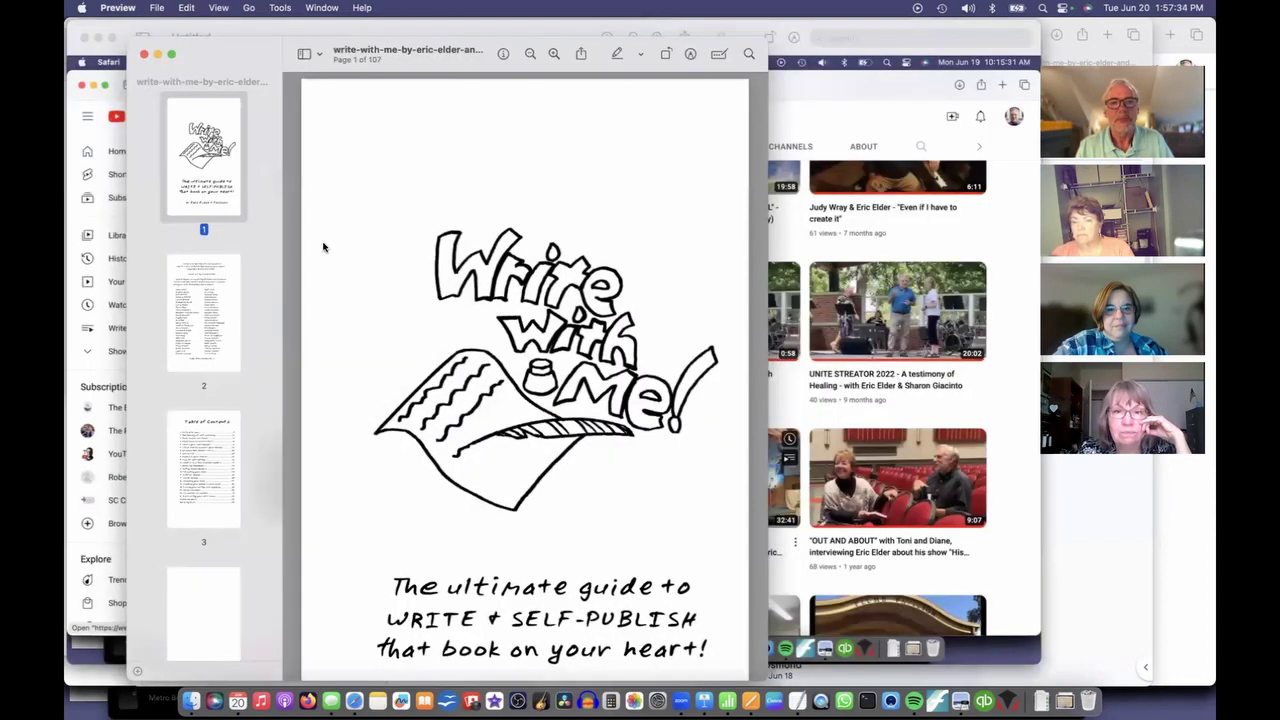
Display the PDF as two-page spreads and widen the Preview window to enlarge them.
click(318, 57)
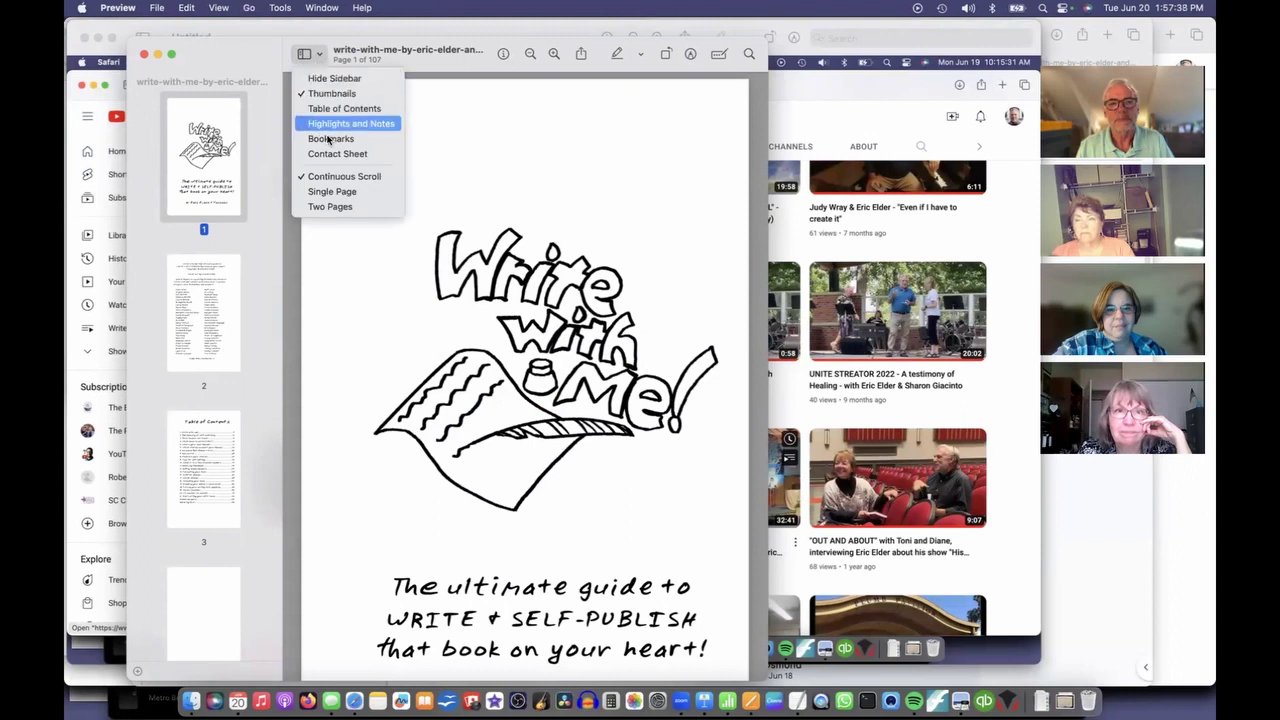
click(335, 207)
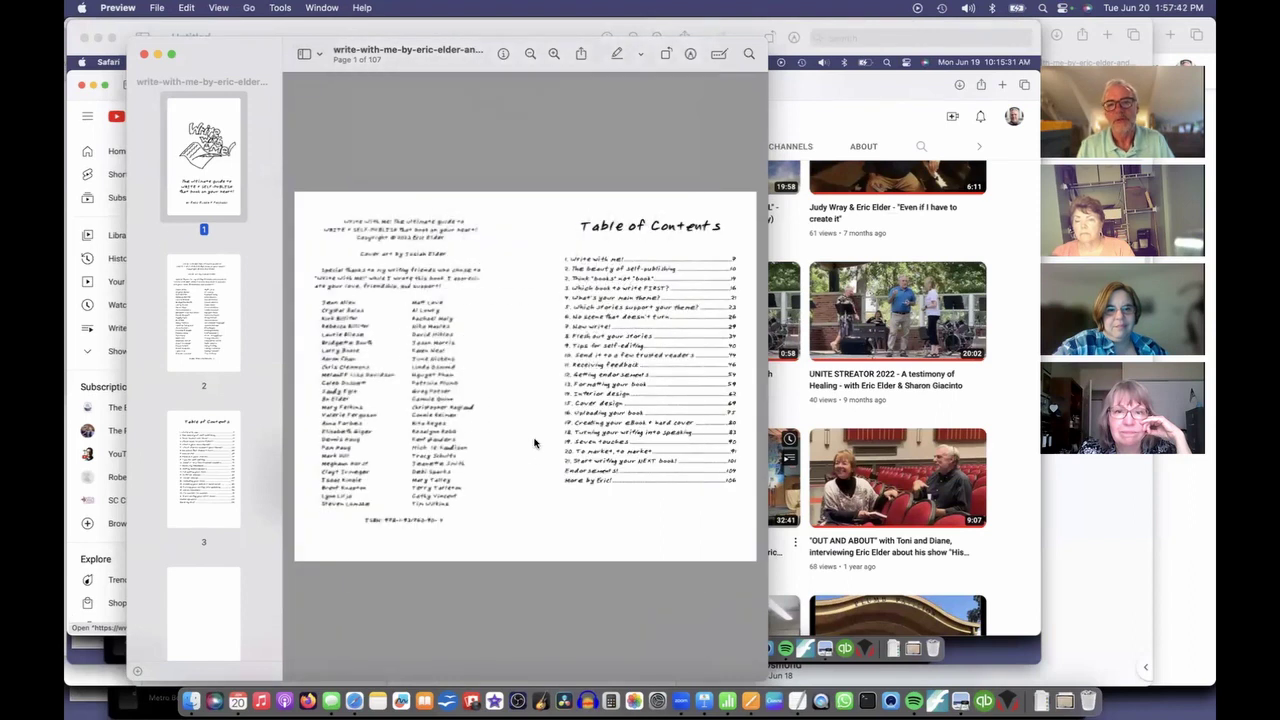
drag(767, 313, 928, 313)
Examine the PDF spreads from the table of contents through chapter 3, checking blank pages, running headers and outer-edge page numbers.
scroll(750, 483, down, 10)
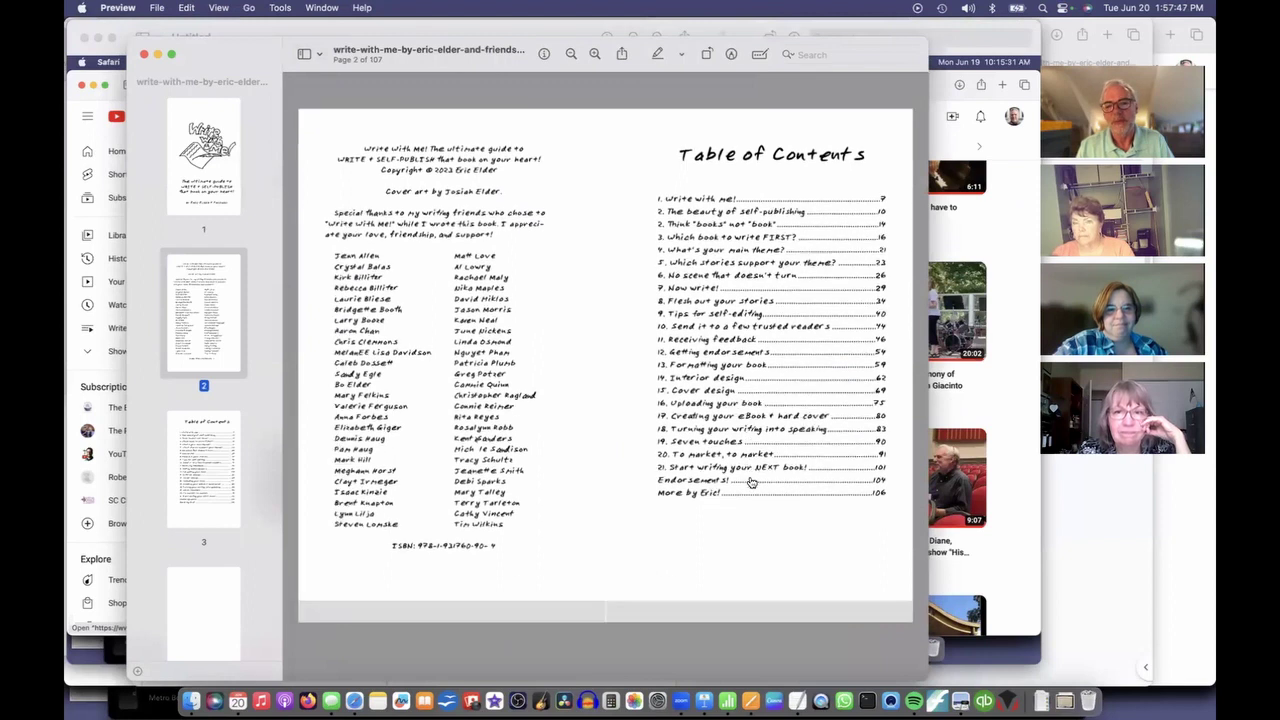
scroll(752, 483, down, 10)
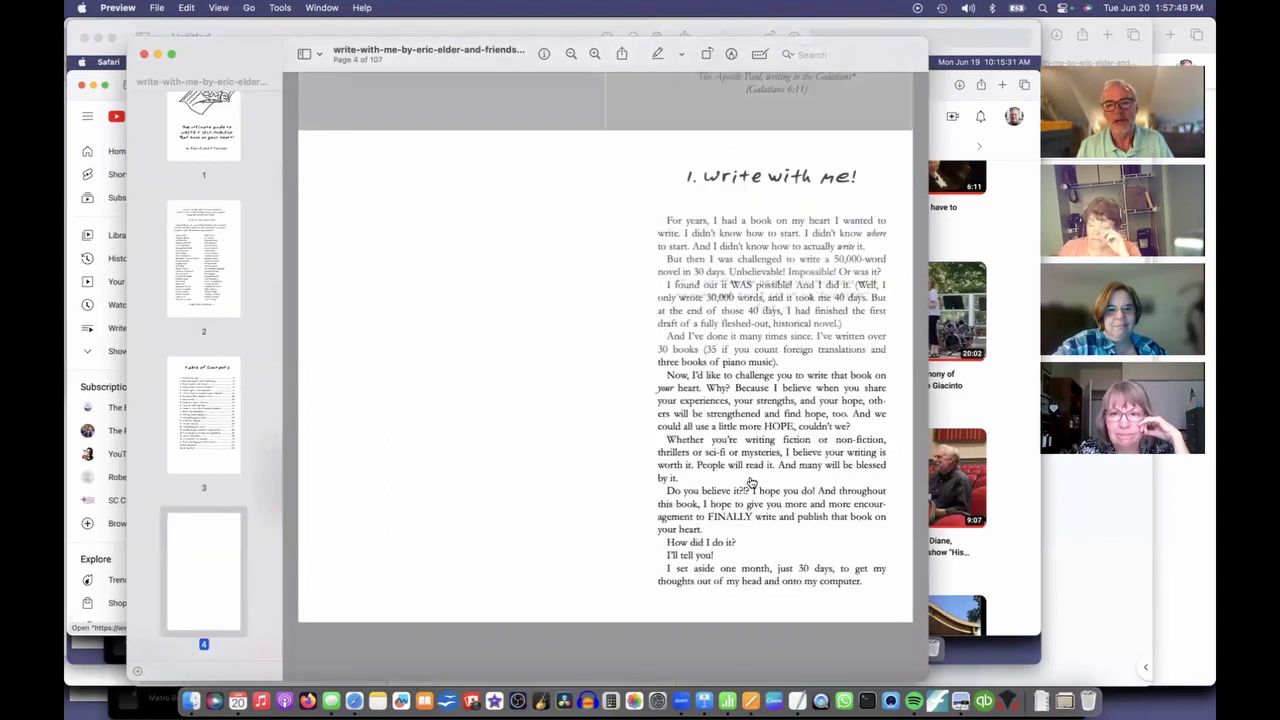
scroll(751, 483, down, 10)
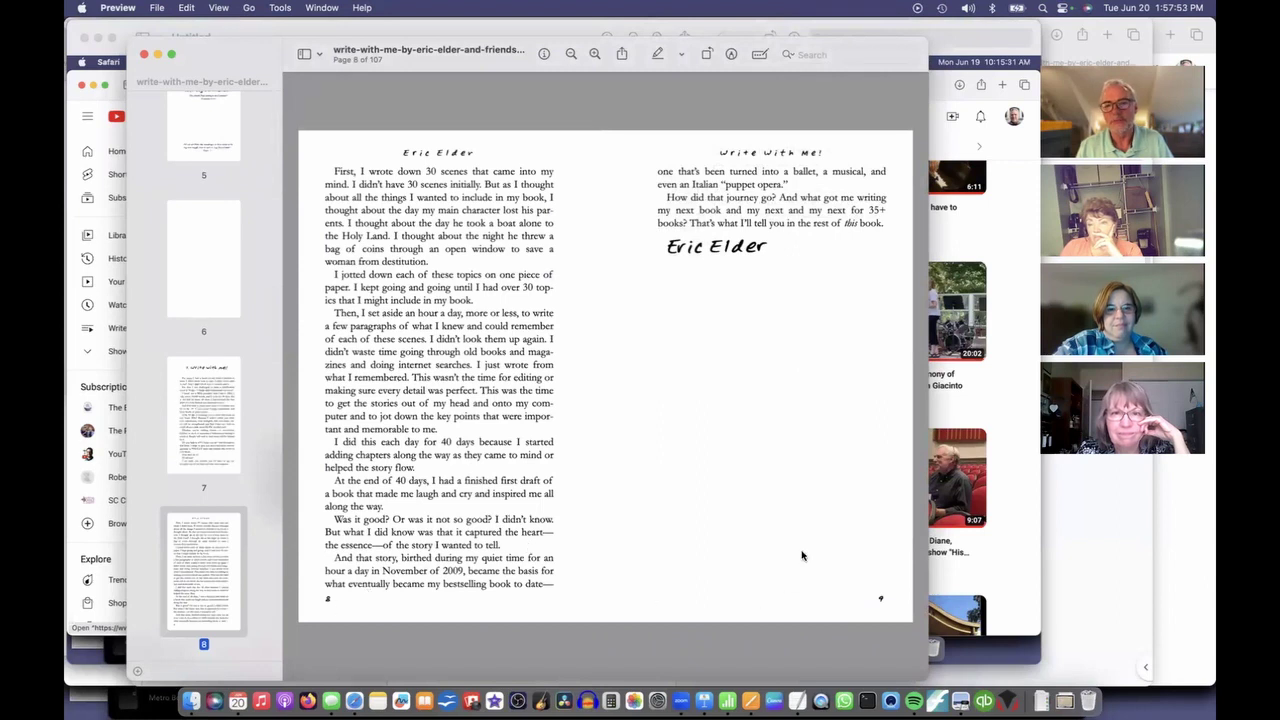
scroll(800, 556, up, 5)
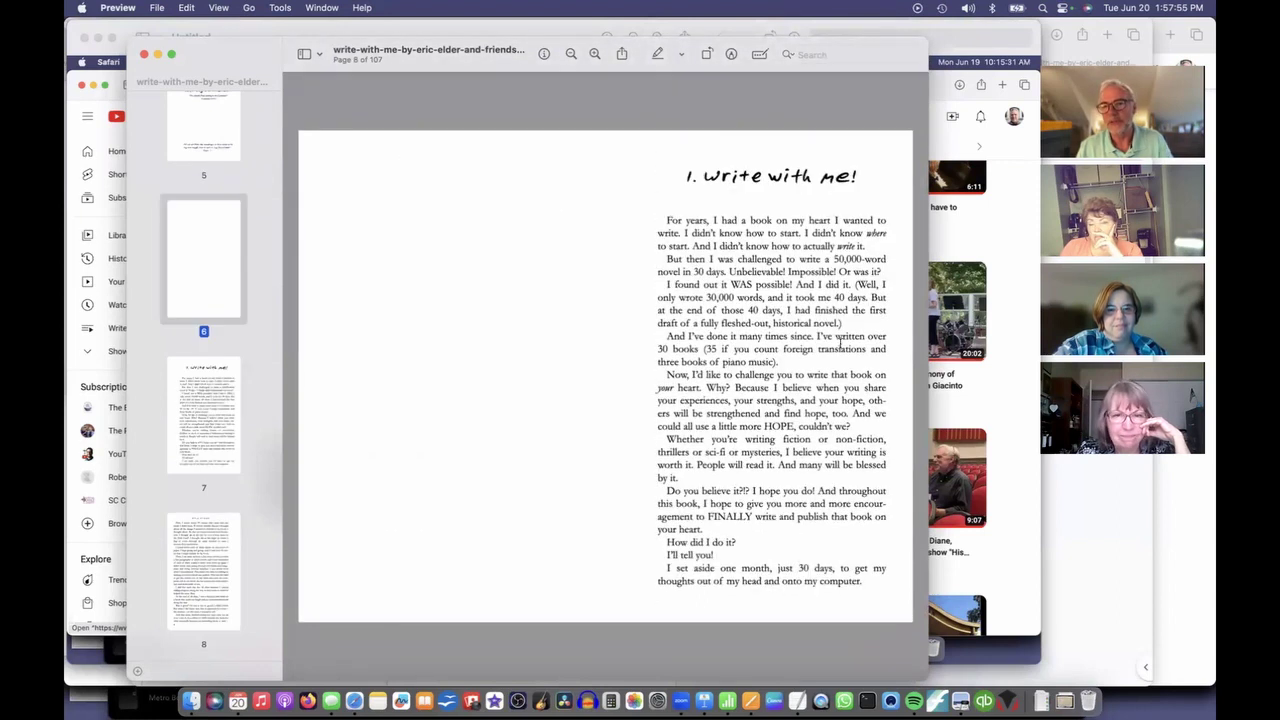
scroll(815, 303, up, 5)
scroll(815, 303, up, 3)
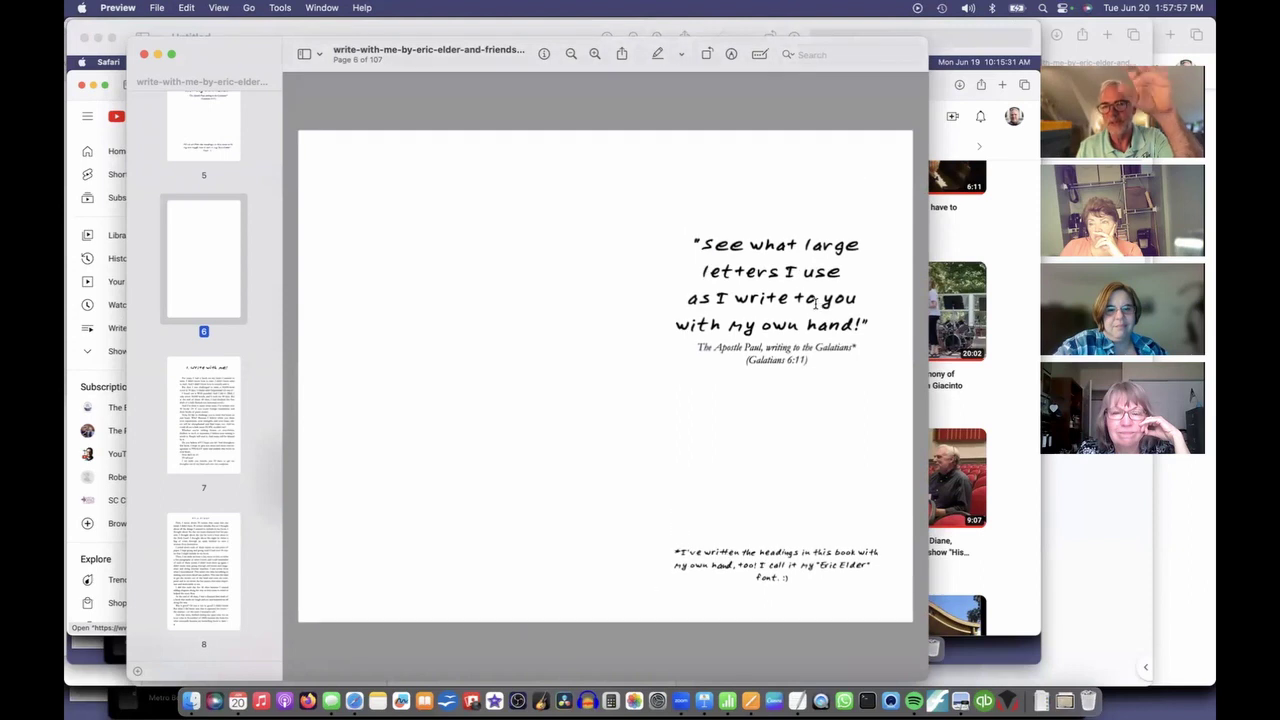
scroll(815, 303, down, 5)
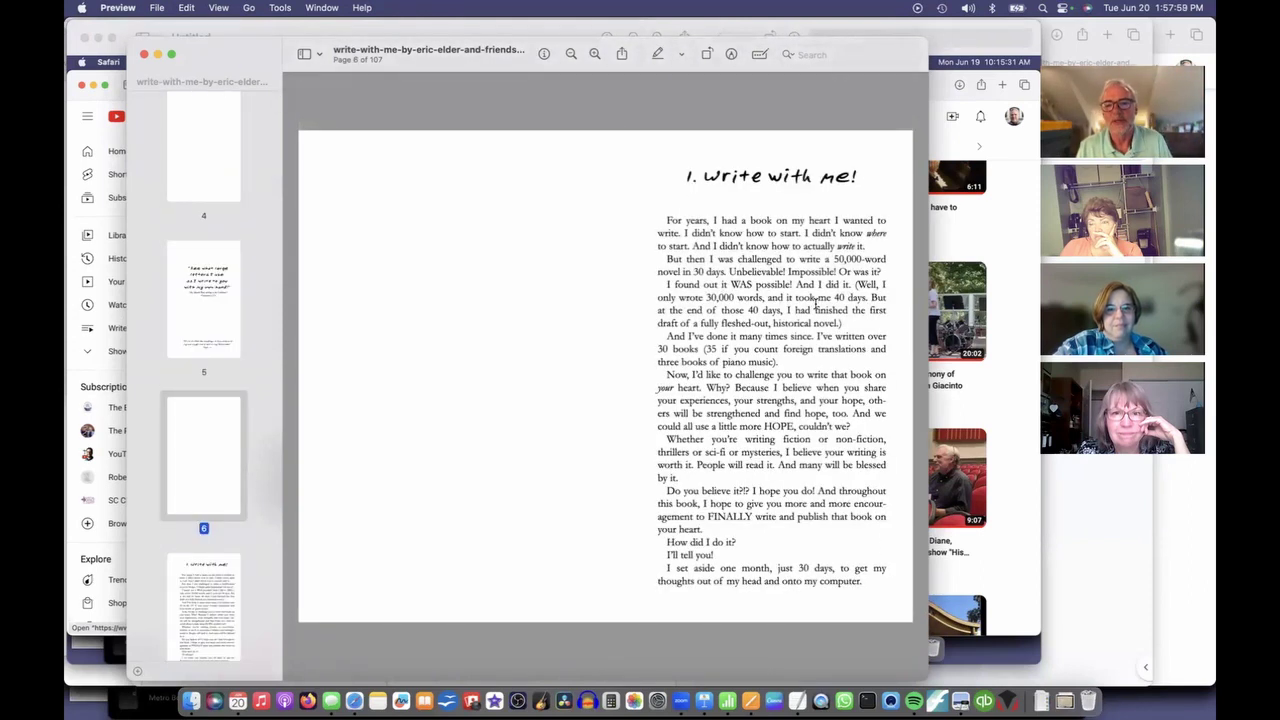
scroll(815, 303, down, 10)
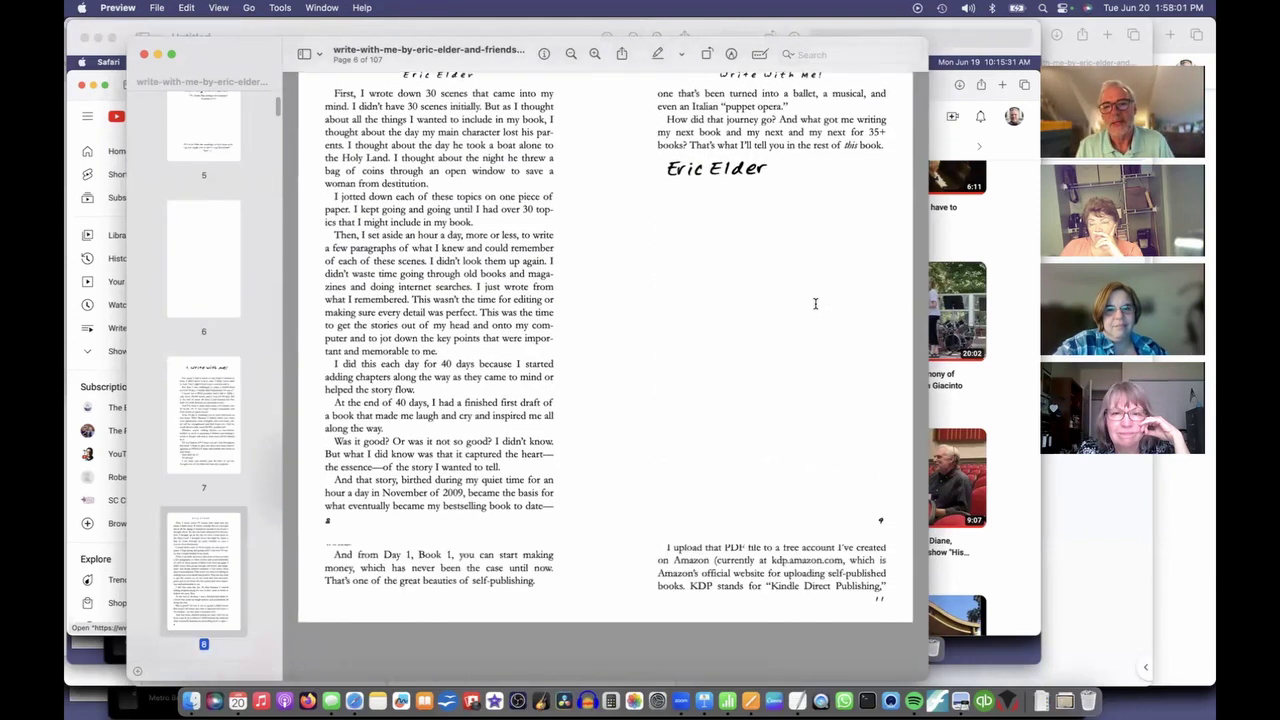
scroll(815, 303, down, 10)
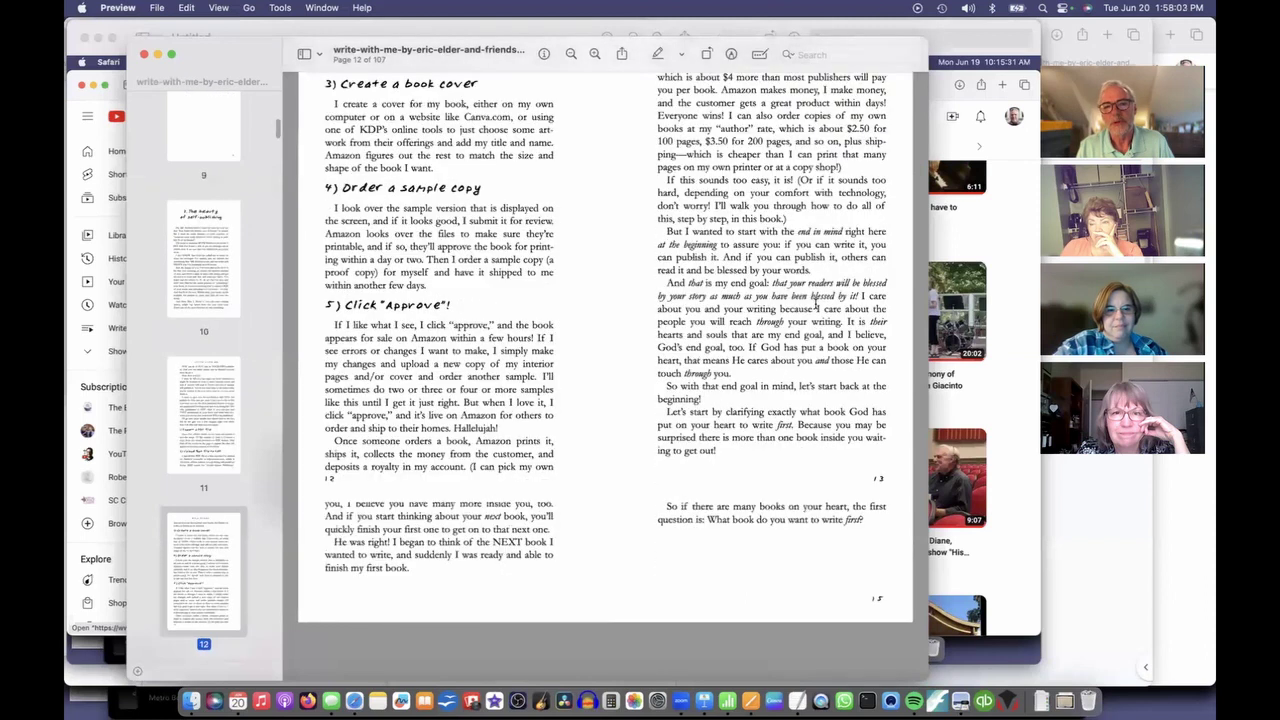
scroll(815, 303, down, 5)
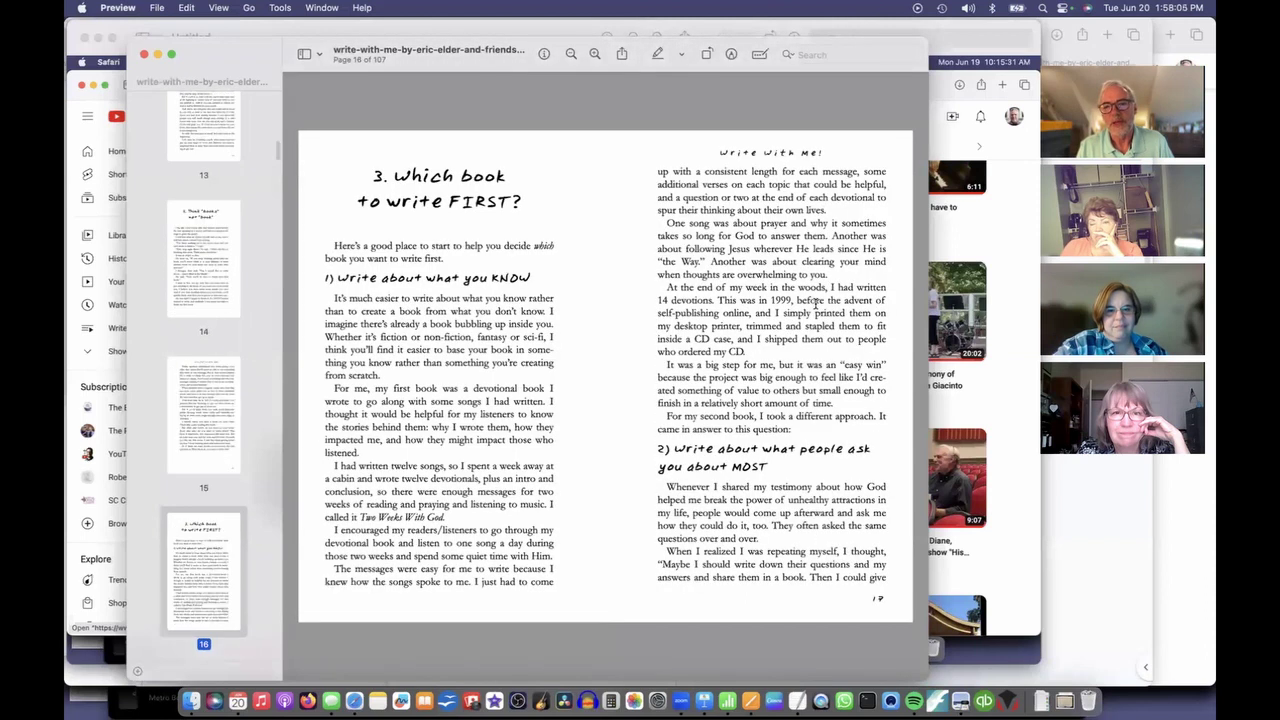